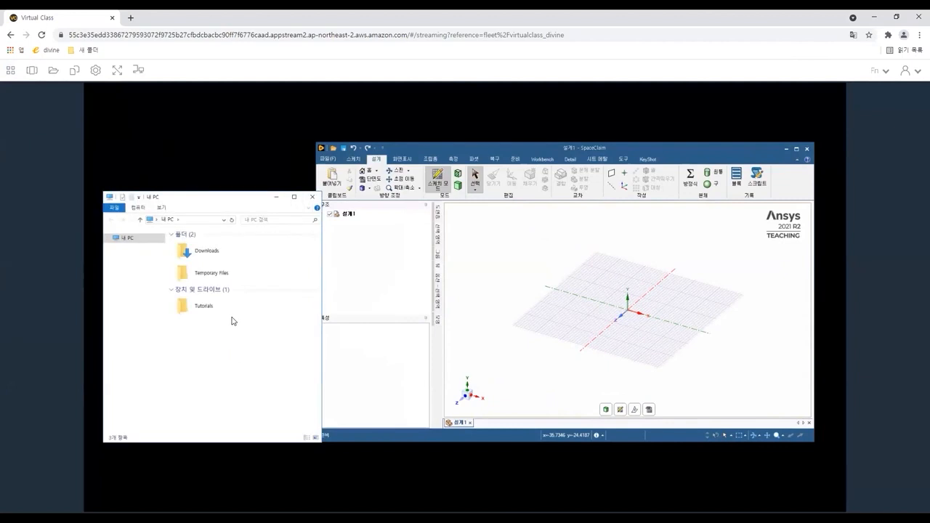
Open the Tutorials > Mechanical > Workshop > 01_SCDM_Mechanical_R19.2 > Workshop 01 - Pipe folder and drag the pipe file into the design.
left_click(203, 310)
double_click(204, 310)
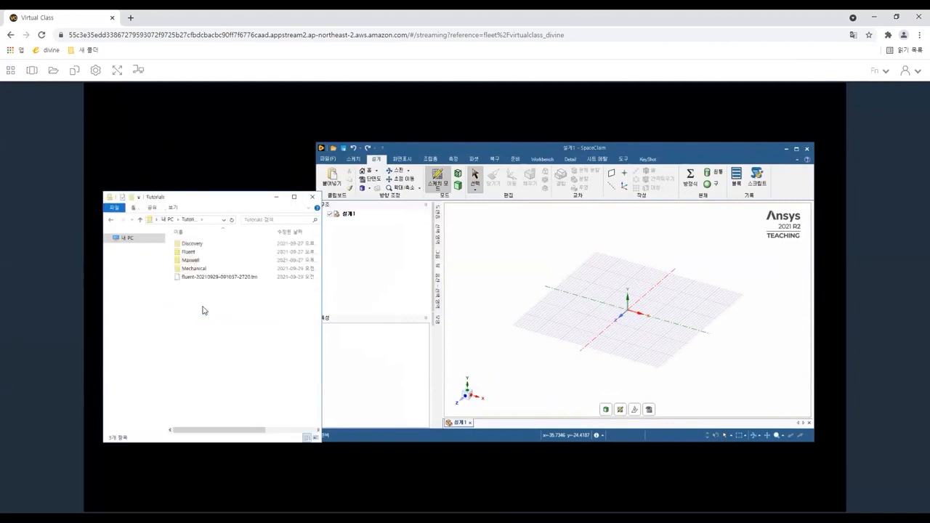
double_click(195, 269)
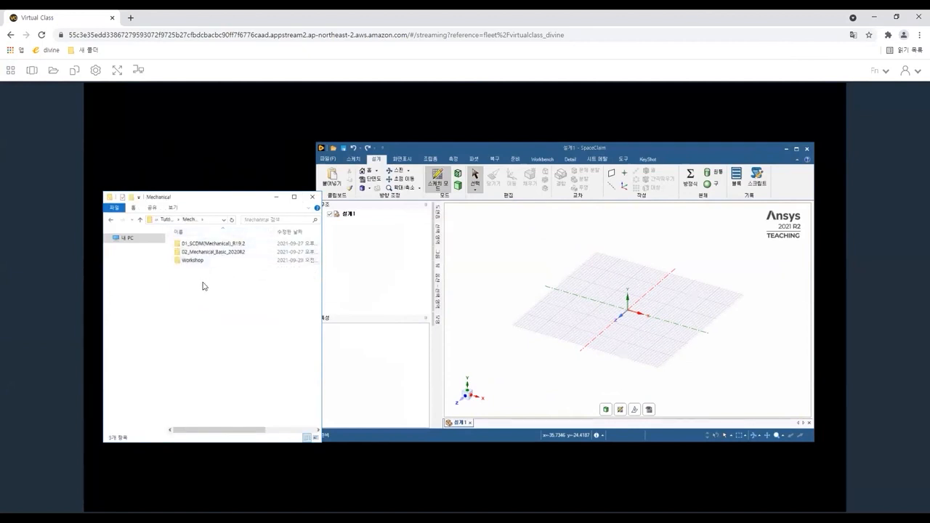
double_click(193, 261)
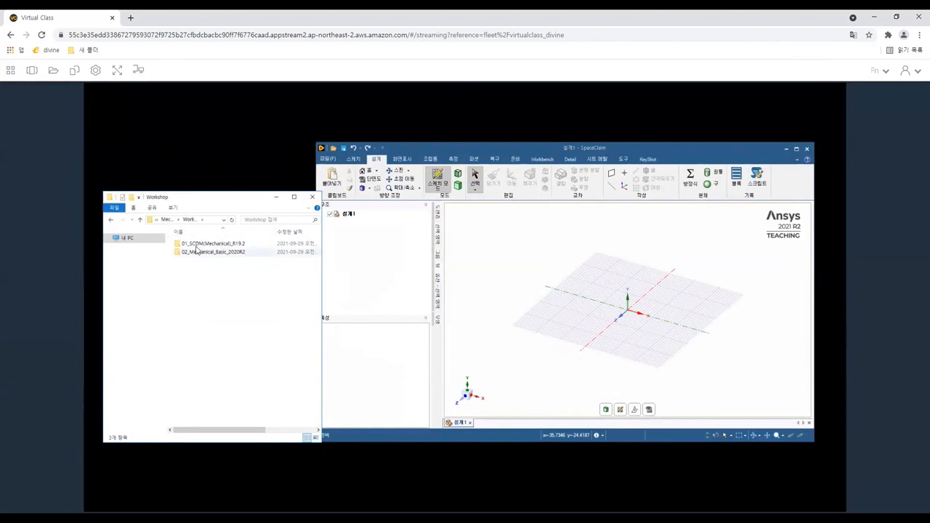
double_click(199, 244)
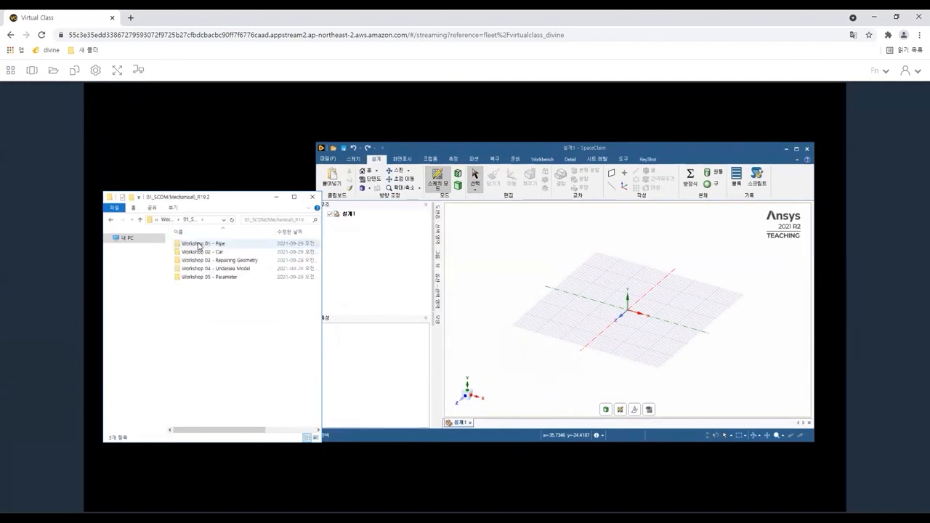
double_click(198, 245)
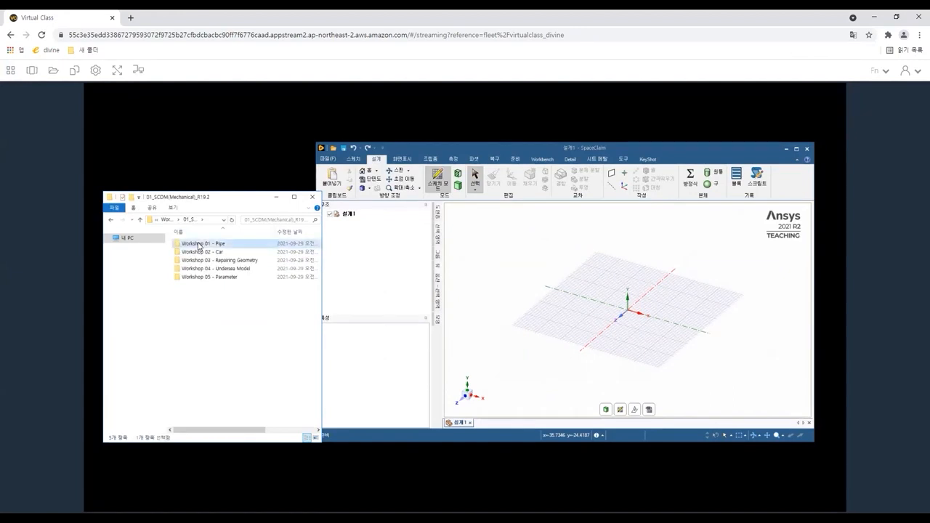
left_click(199, 245)
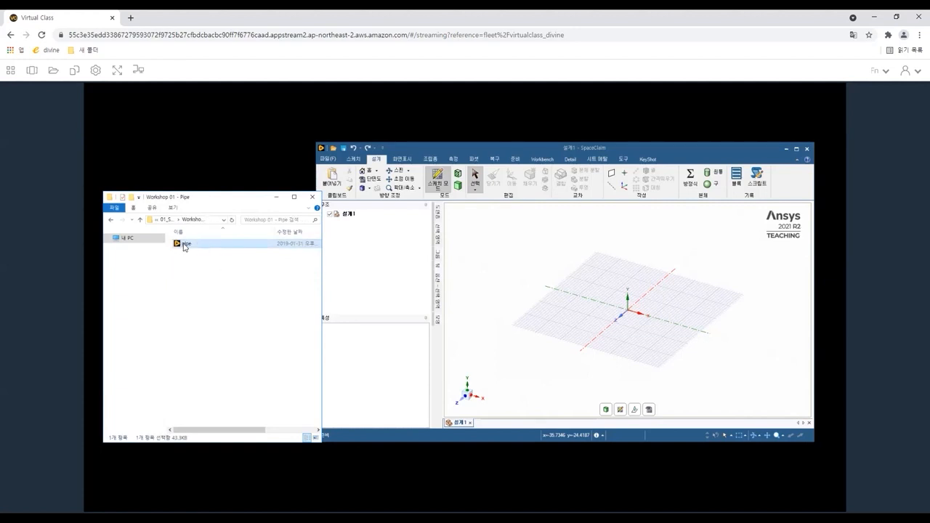
left_click_drag(184, 247, 606, 288)
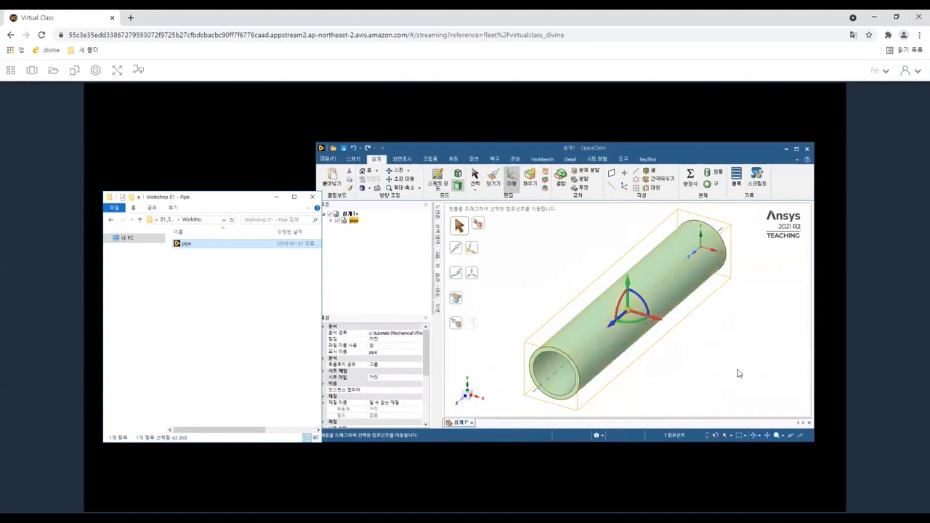
left_click(738, 374)
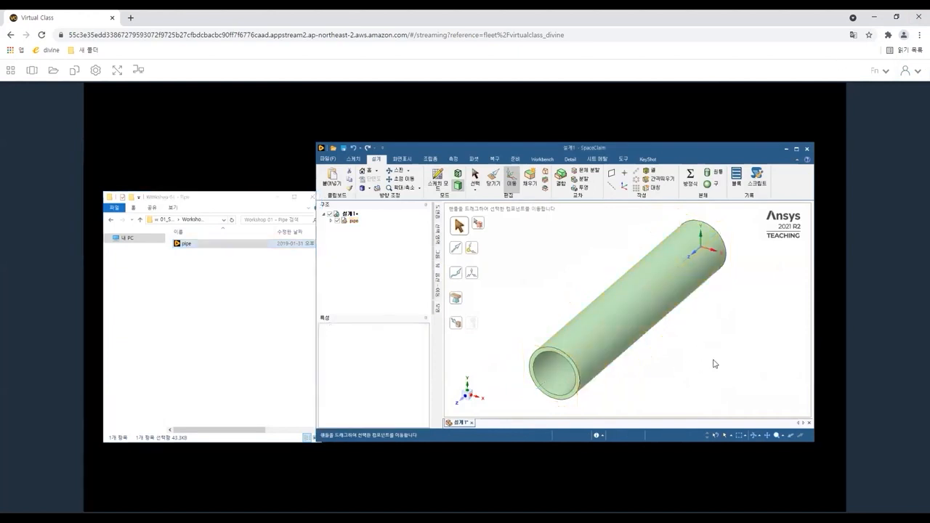
Maximize the SpaceClaim window and zoom around the imported pipe to inspect it.
left_click(798, 150)
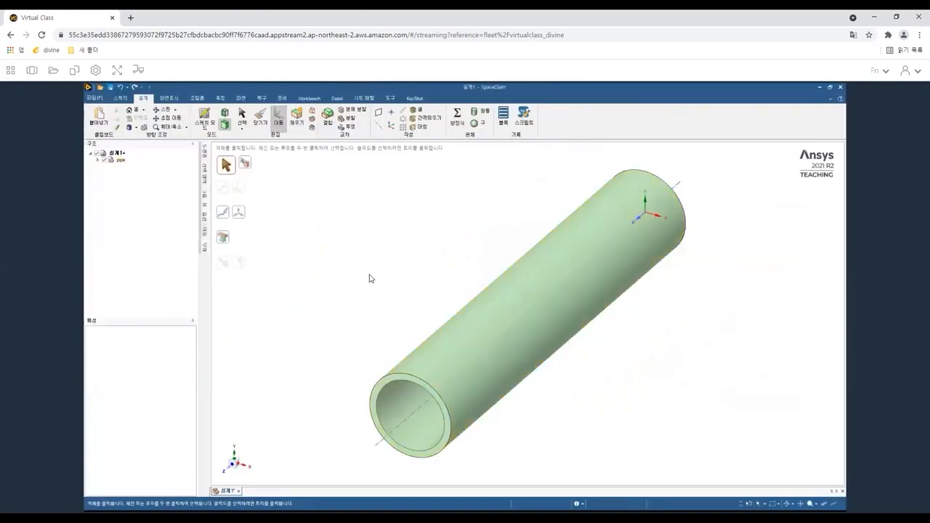
scroll(392, 262, "up", 1)
scroll(445, 240, "up", 1)
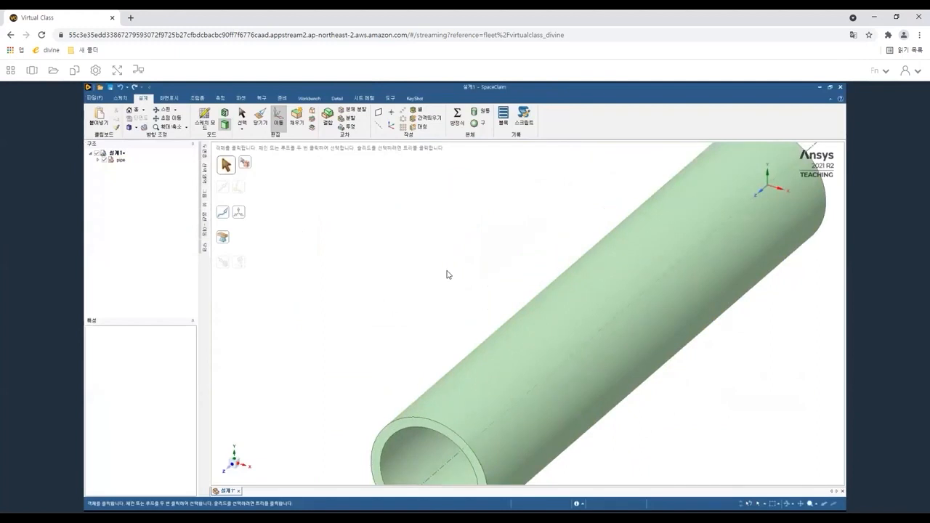
scroll(494, 370, "down", 1)
scroll(516, 327, "down", 1)
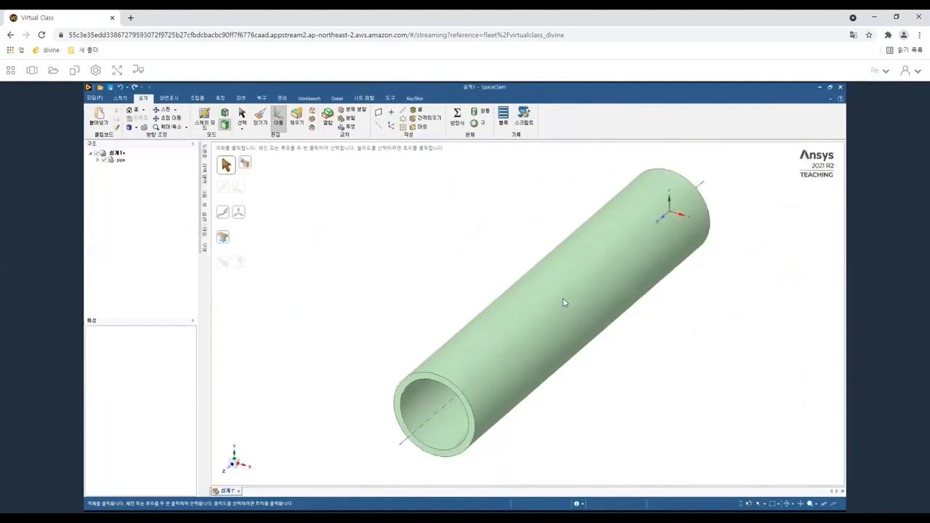
scroll(529, 295, "down", 2)
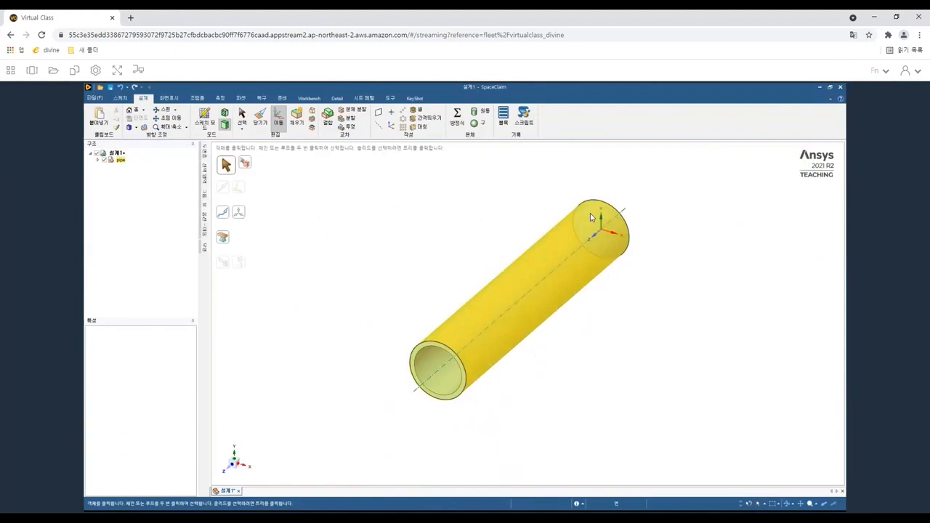
left_click(590, 213)
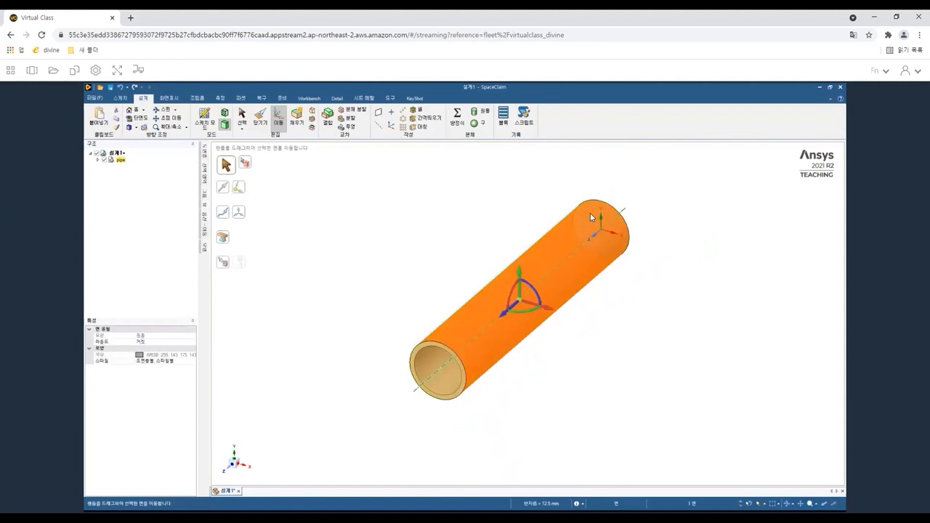
left_click(403, 225)
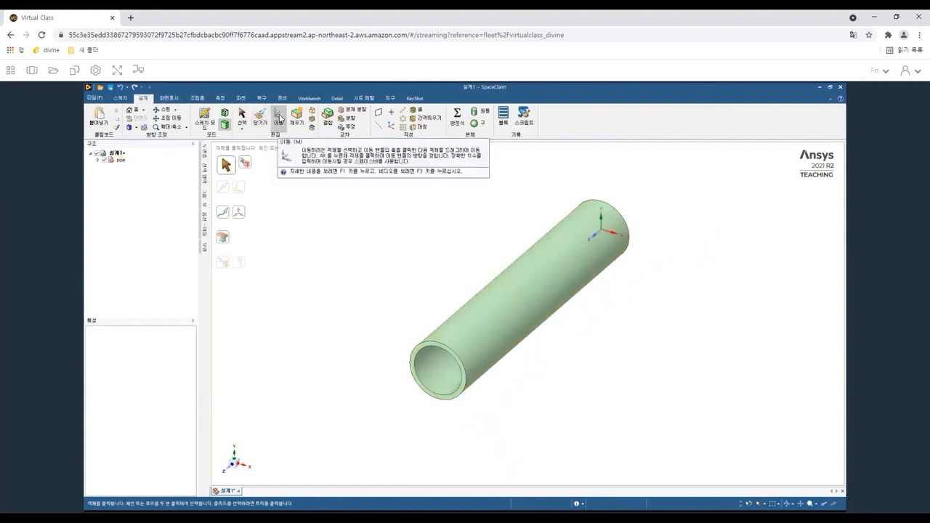
With the Move tool, box-select the pipe and rotate a copy of it by 90 degrees.
left_click(279, 119)
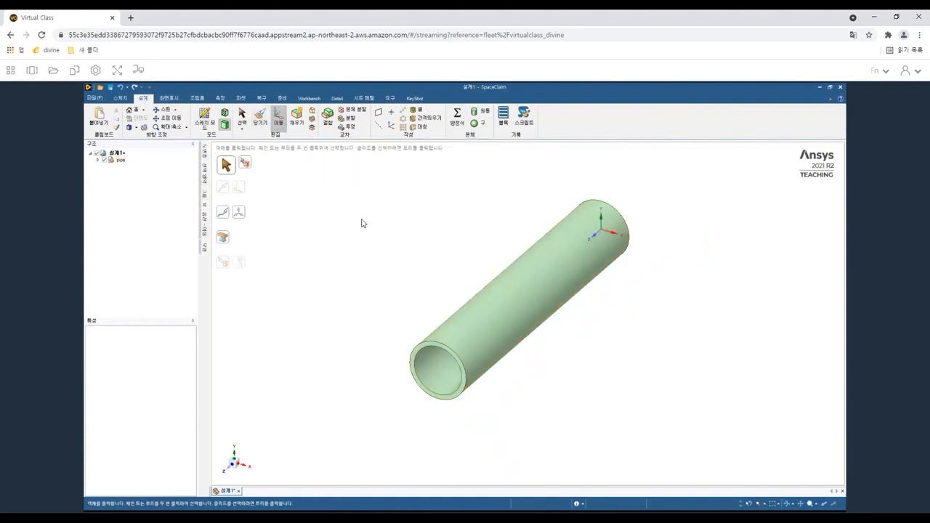
left_click_drag(322, 160, 746, 436)
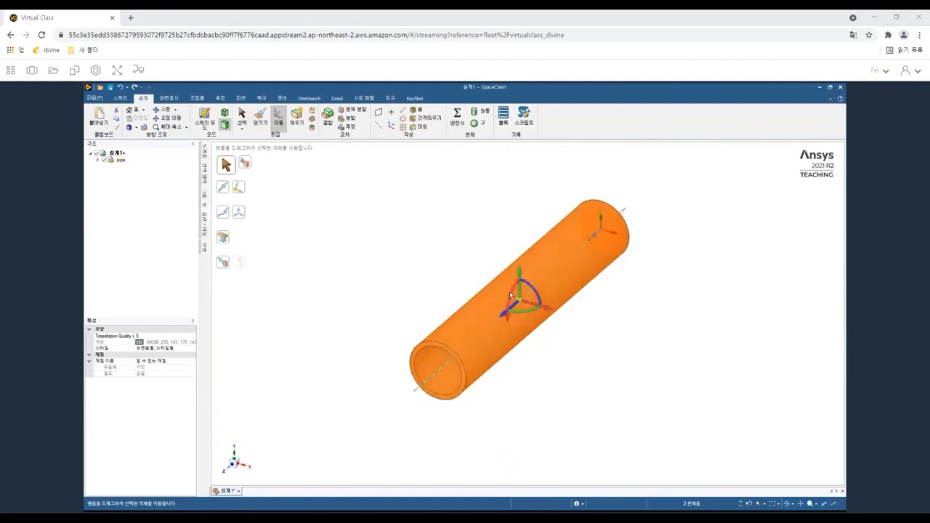
left_click_drag(513, 284, 531, 273)
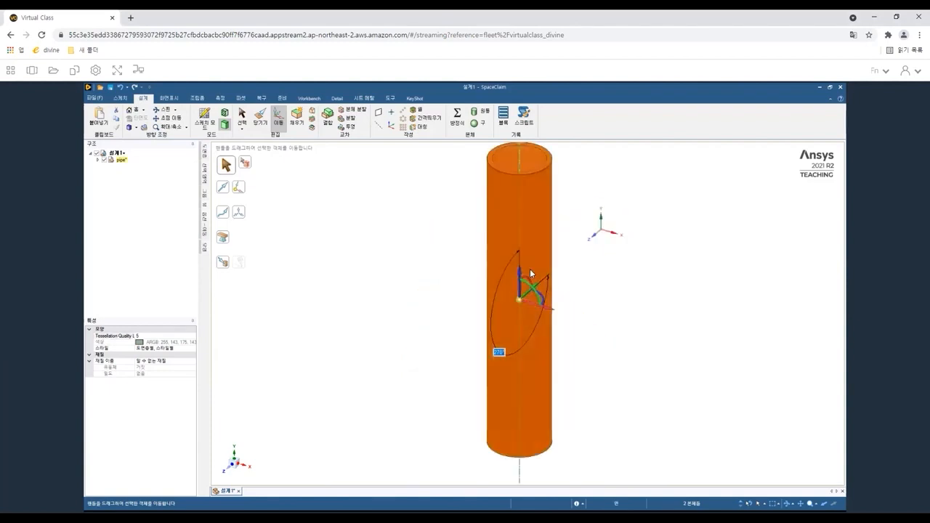
scroll(532, 273, "down", 3)
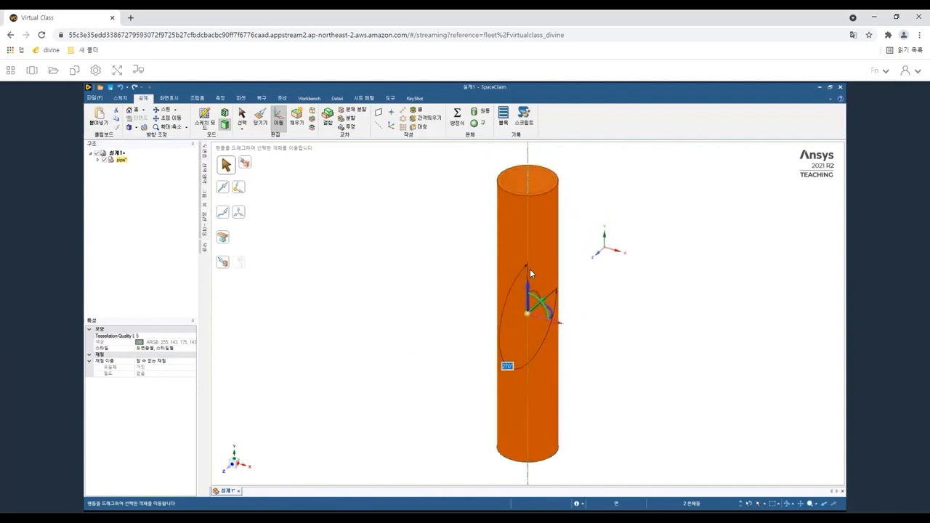
left_click(338, 363)
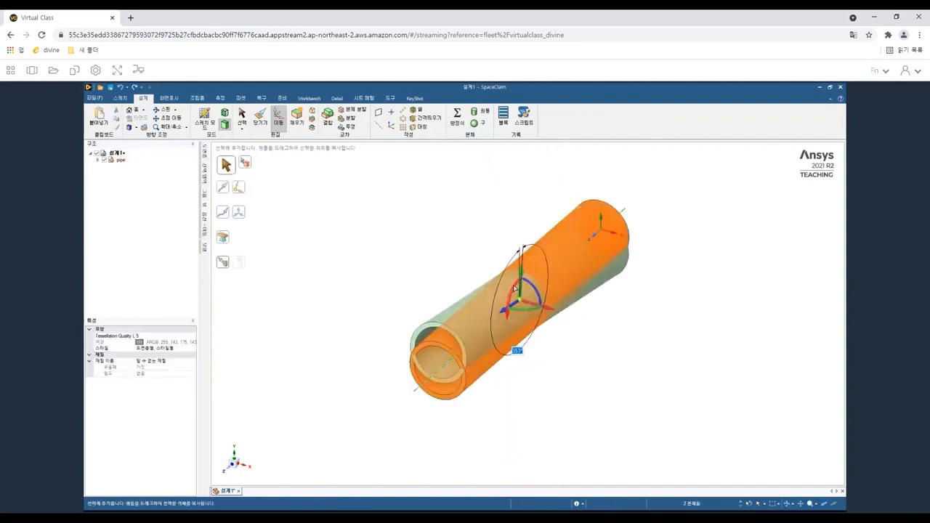
mouse_move(512, 292)
left_mouse_down("ctrl")
mouse_move(525, 281)
mouse_move(521, 296)
left_mouse_up("ctrl")
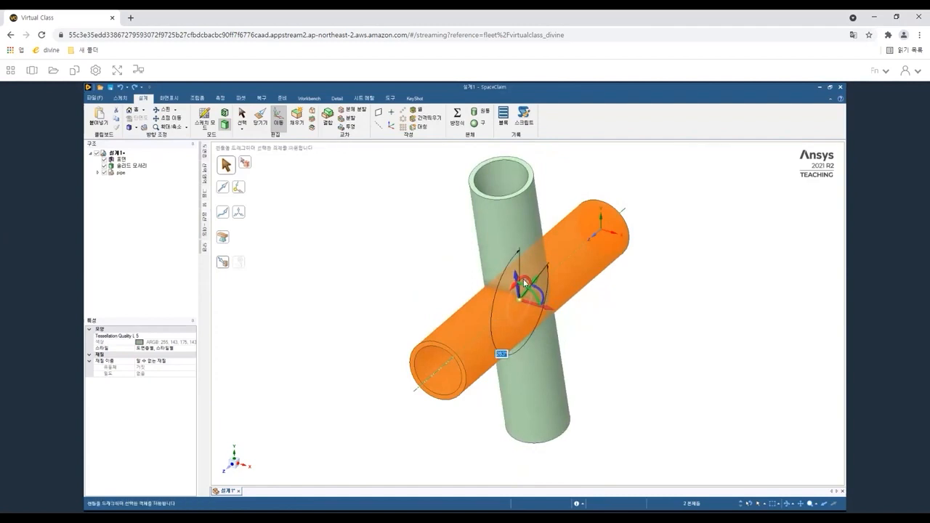
type("90")
key("Return")
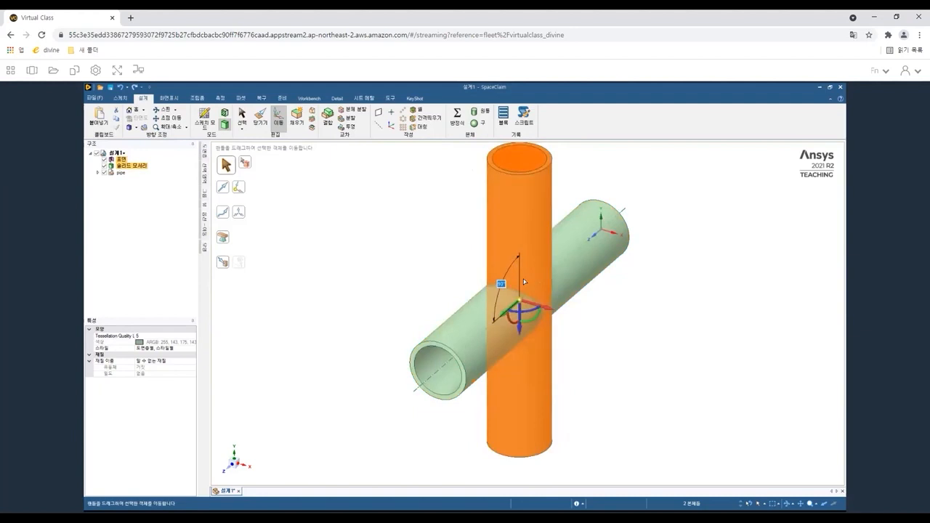
left_click(407, 246)
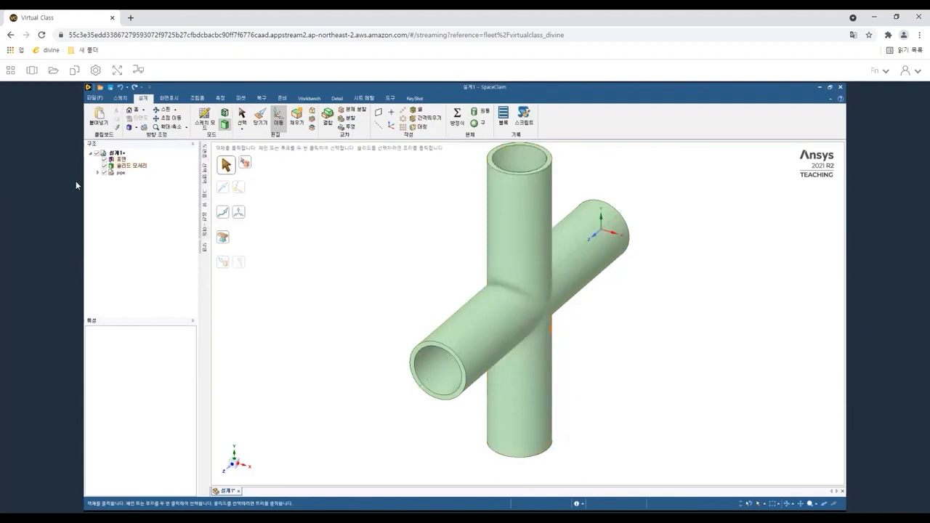
Select the rotated pipe copy and delete it.
triple_click(537, 203)
left_click(536, 200)
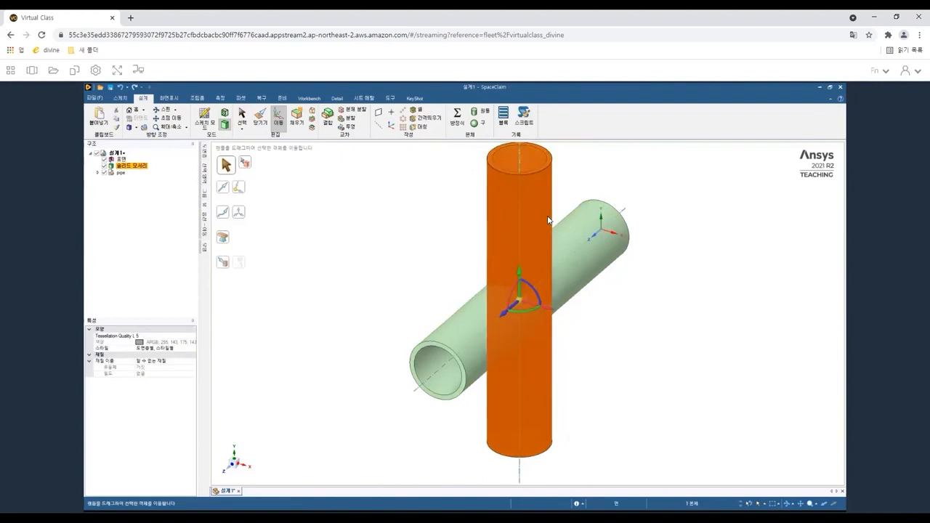
key("Delete")
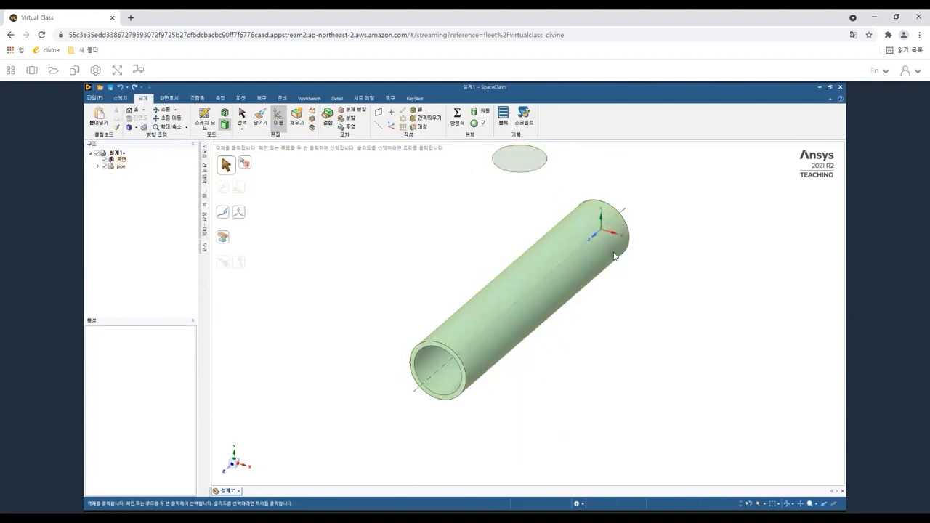
Select the leftover surface disk in the structure tree and delete it.
middle_click_drag(571, 274, 619, 224)
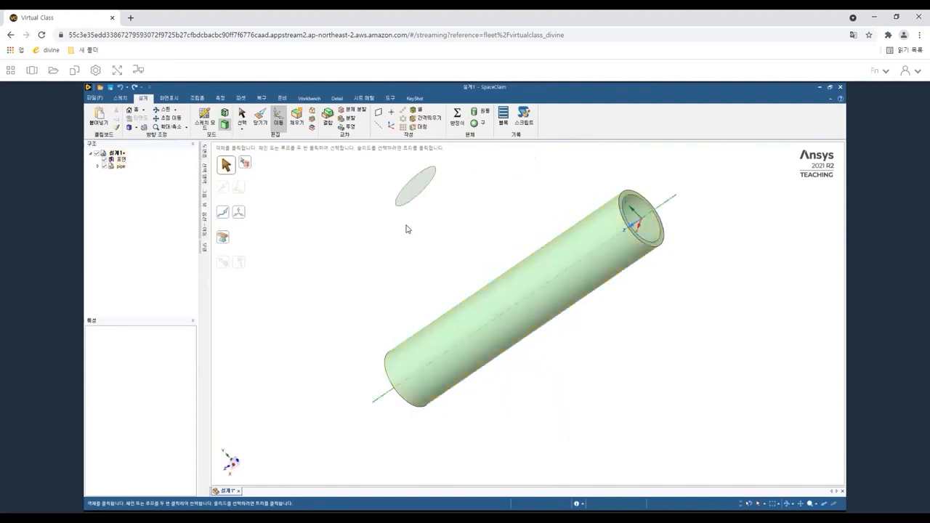
left_click(639, 228)
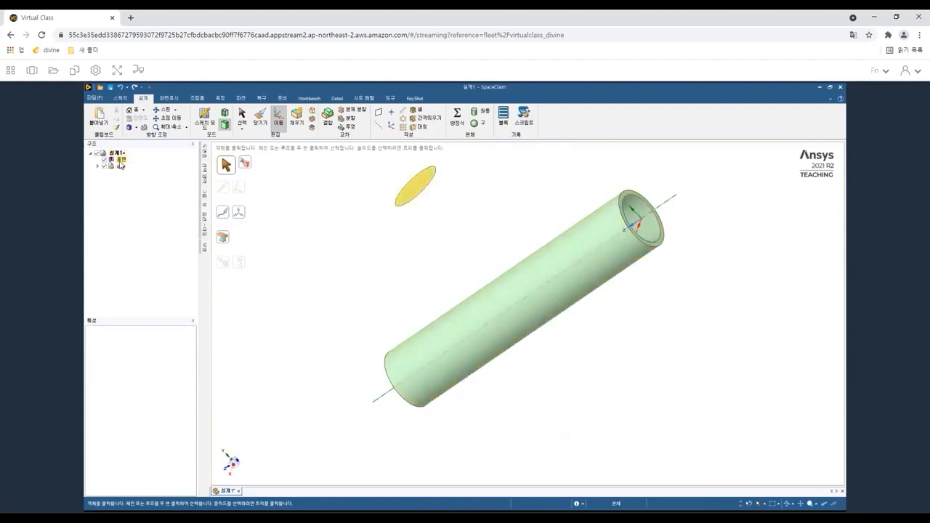
left_click(119, 161)
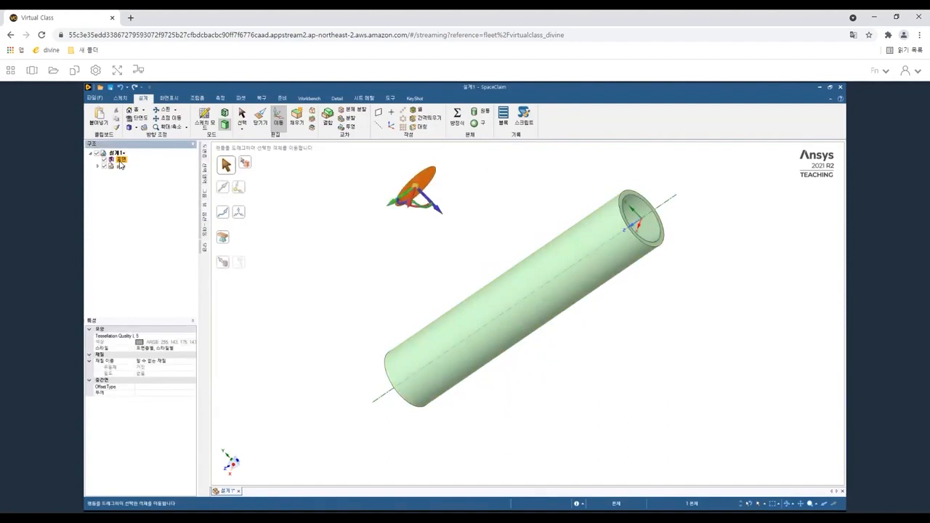
key("Delete")
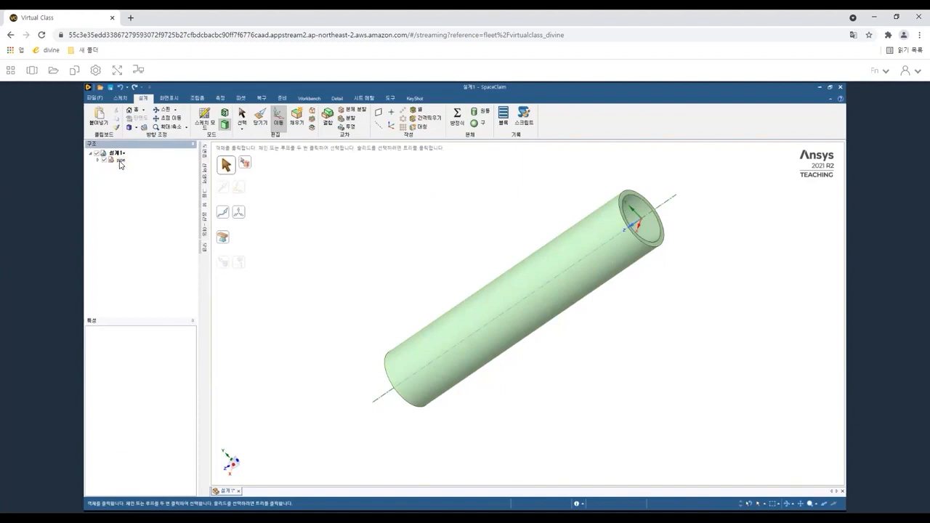
Reset to the home view and box-select the whole pipe with the Select tool to inspect its bodies.
left_click(119, 160)
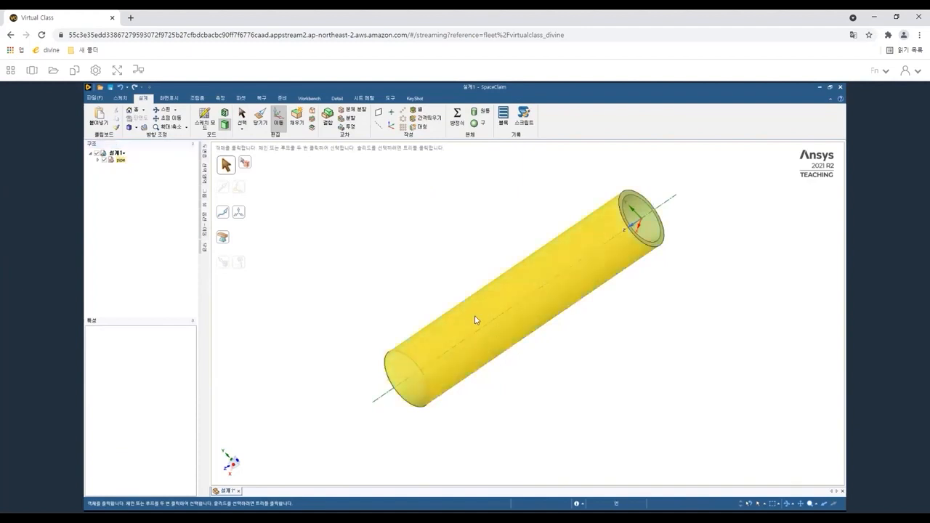
middle_click_drag(549, 300, 546, 299)
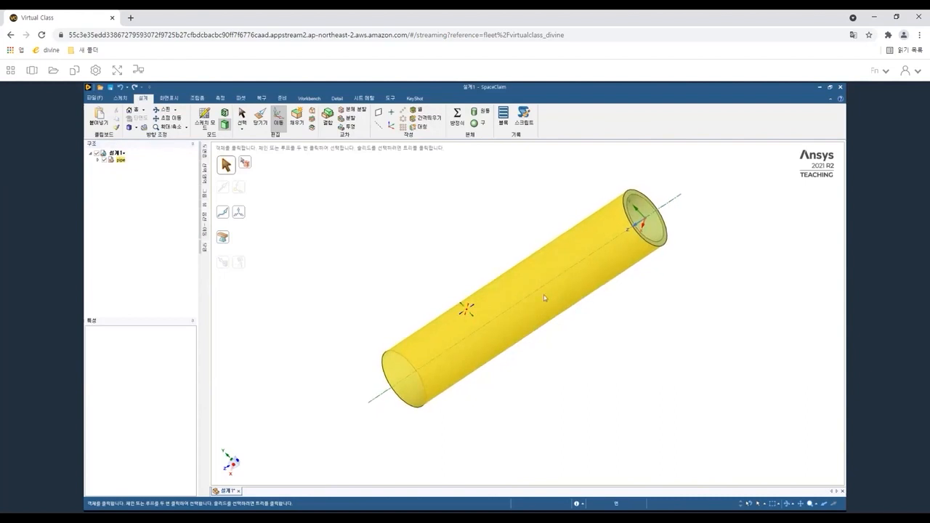
key("h")
left_click(436, 251)
left_click_drag(316, 179, 669, 410)
left_click(363, 207)
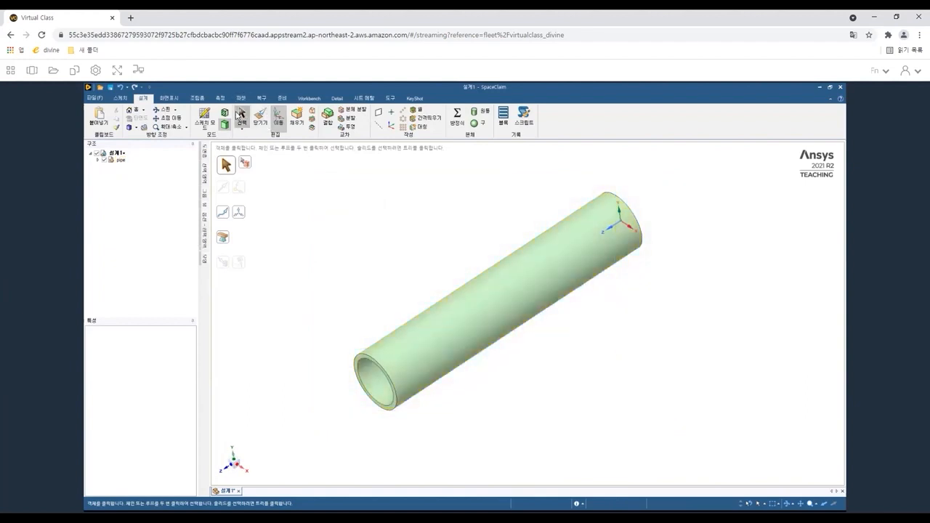
left_click(241, 115)
left_click_drag(303, 183, 720, 452)
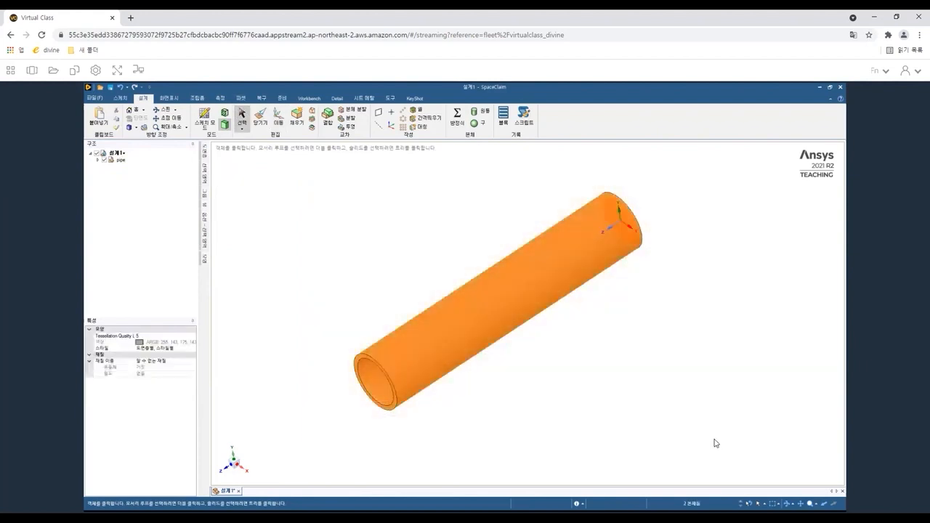
left_click(122, 160)
Expand the pipe component in the structure tree and delete its Surface body, keeping the Solid.
left_click(97, 160)
left_click(152, 193)
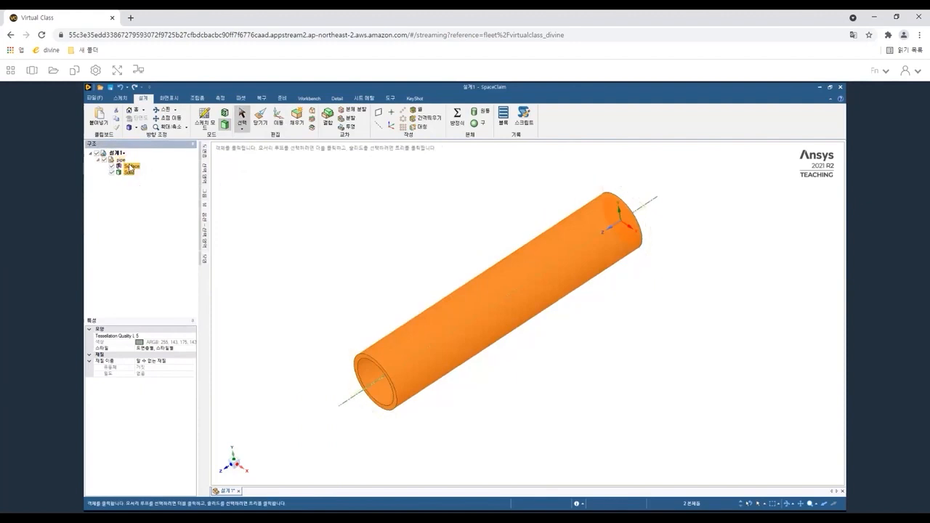
left_click(130, 168)
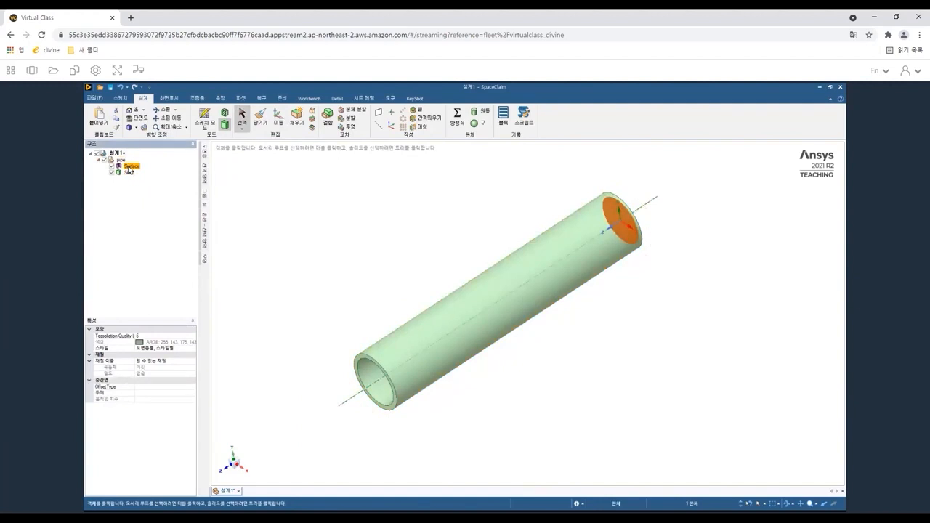
key("Delete")
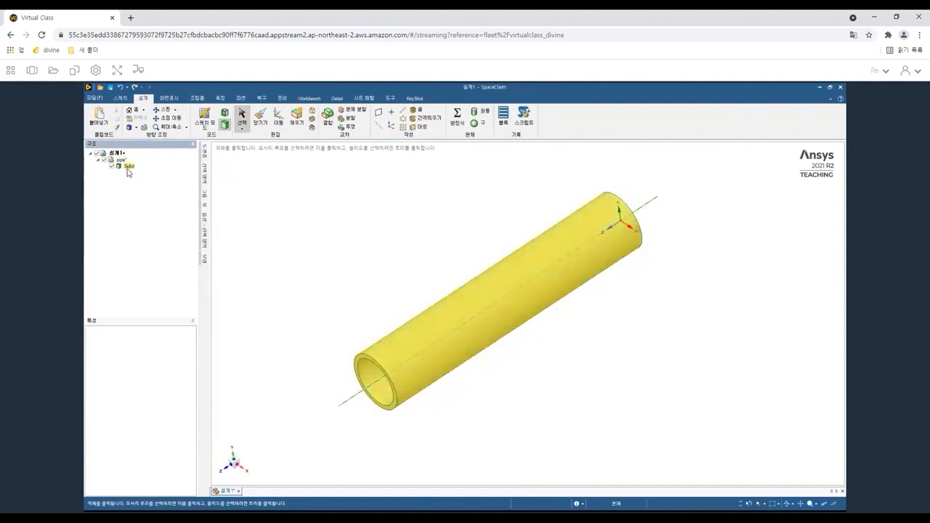
Select the pipe's solid body and create a copy of it in the design.
left_click(129, 170)
left_click_drag(287, 169, 700, 451)
left_click(432, 258)
left_click(329, 282)
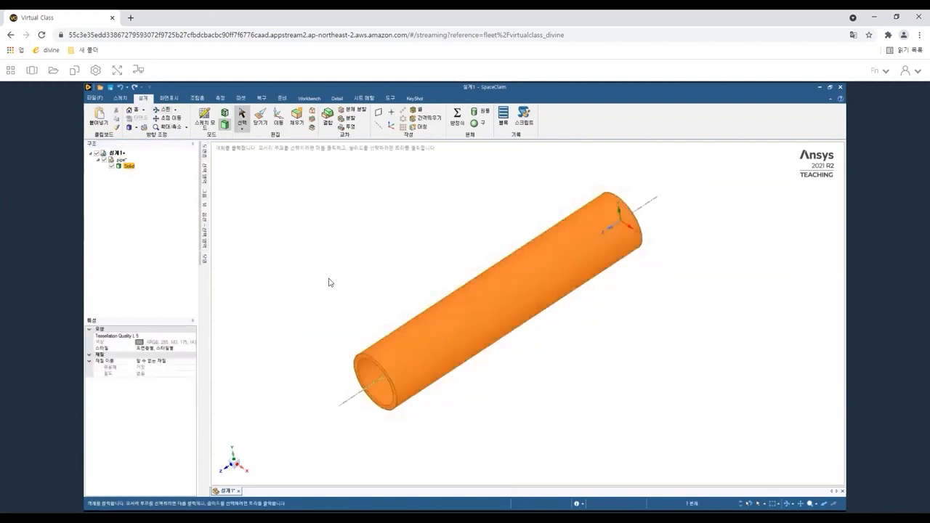
left_click(529, 290)
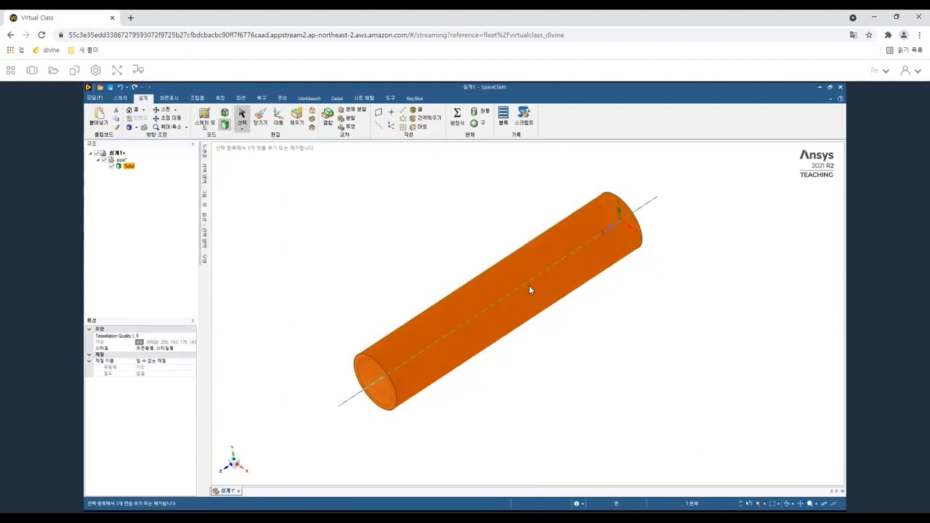
left_click(529, 286)
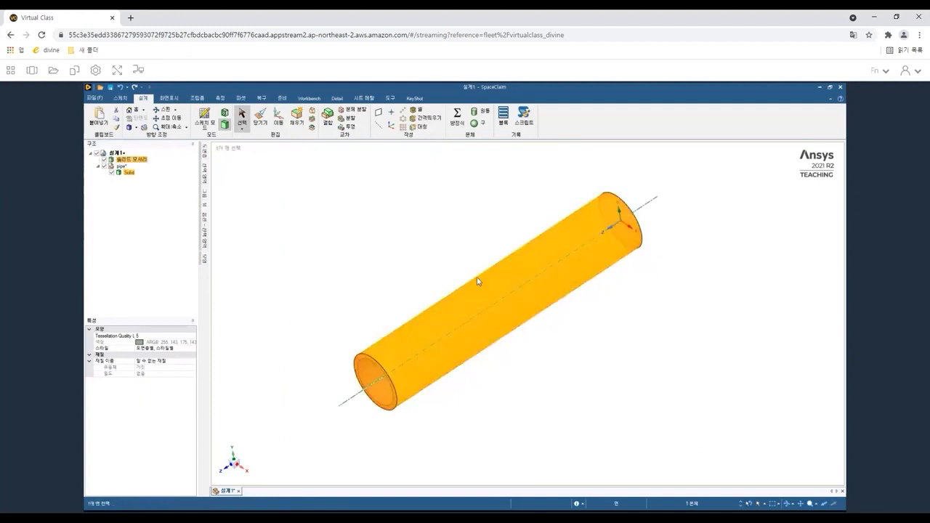
Select the pipe copy and rotate it 90 degrees with the Move tool so it stands vertically across the original.
left_click(134, 160)
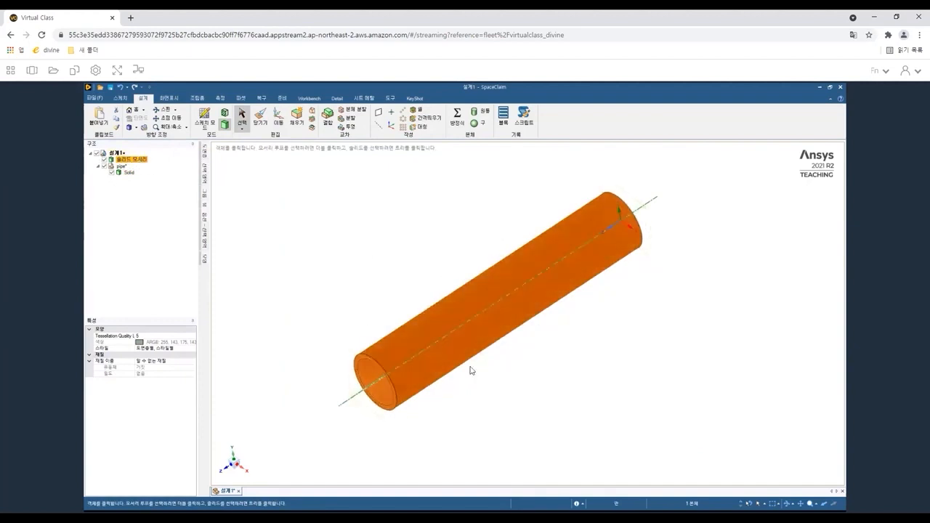
left_click(429, 346)
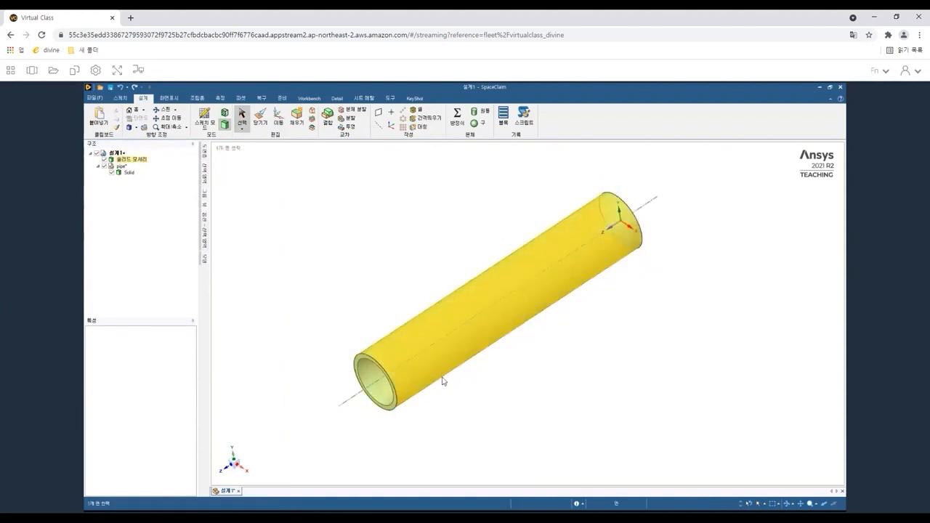
left_click(244, 217)
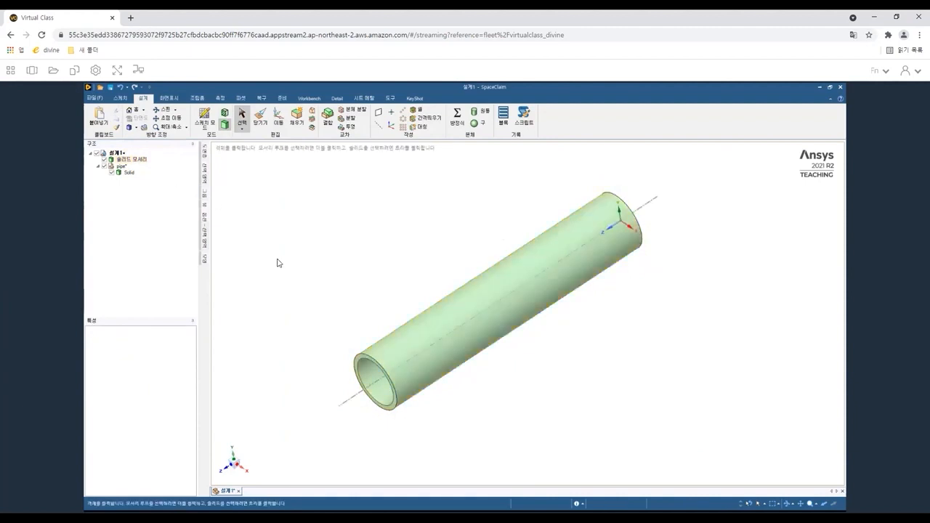
left_click(135, 161)
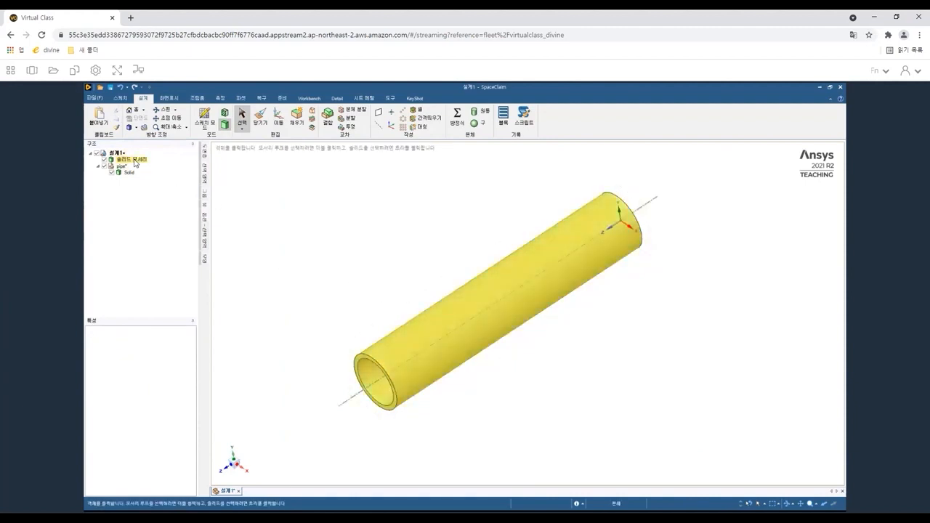
left_click(135, 162)
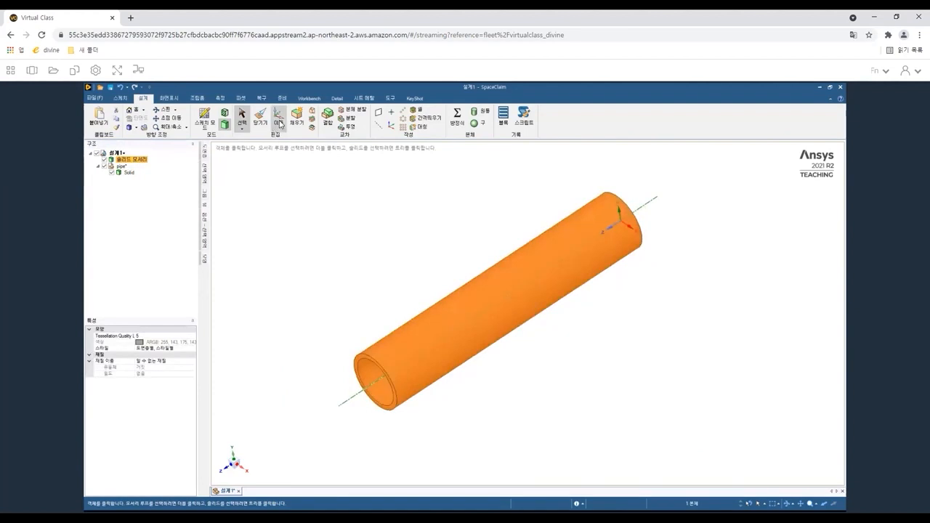
left_click(279, 120)
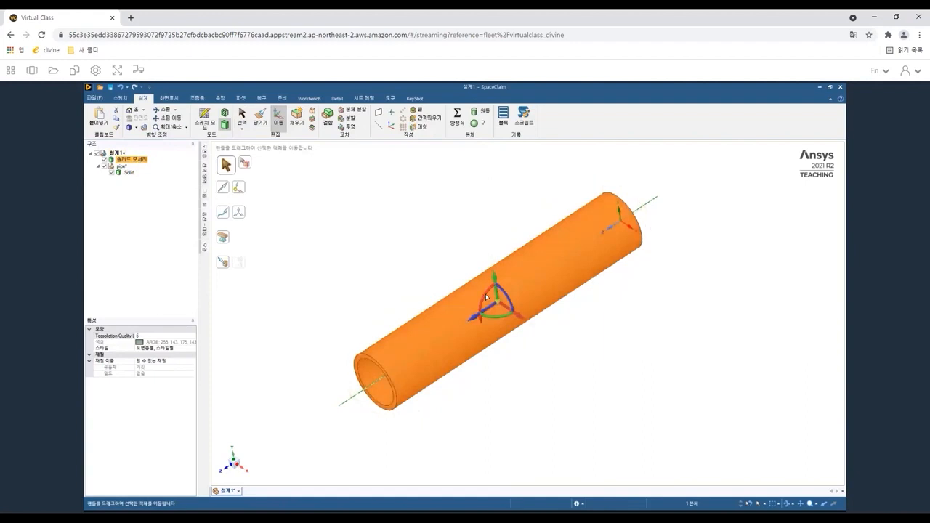
left_click_drag(495, 277, 496, 278)
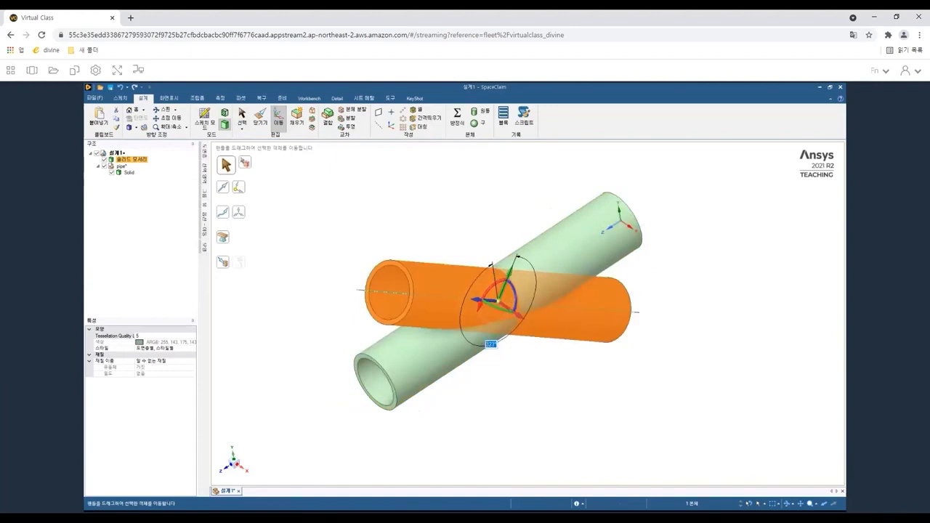
type("90")
key("Return")
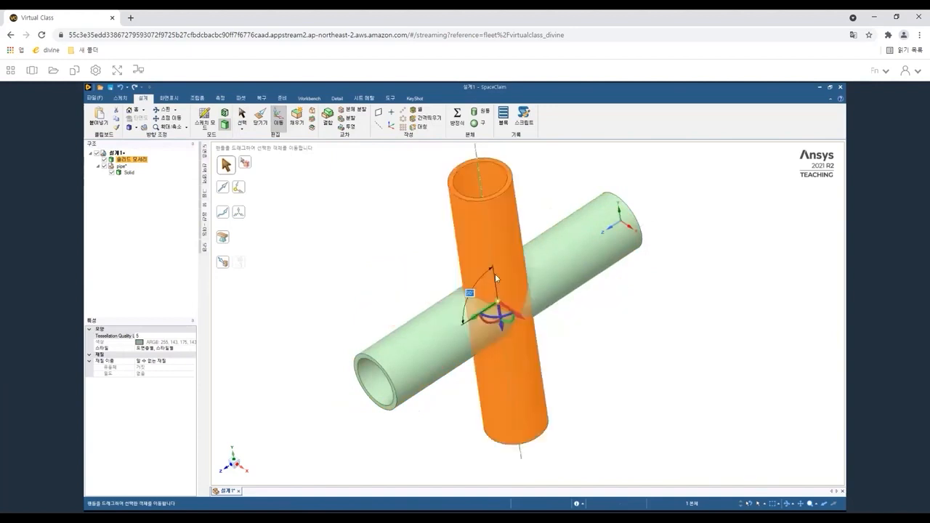
left_click(371, 273)
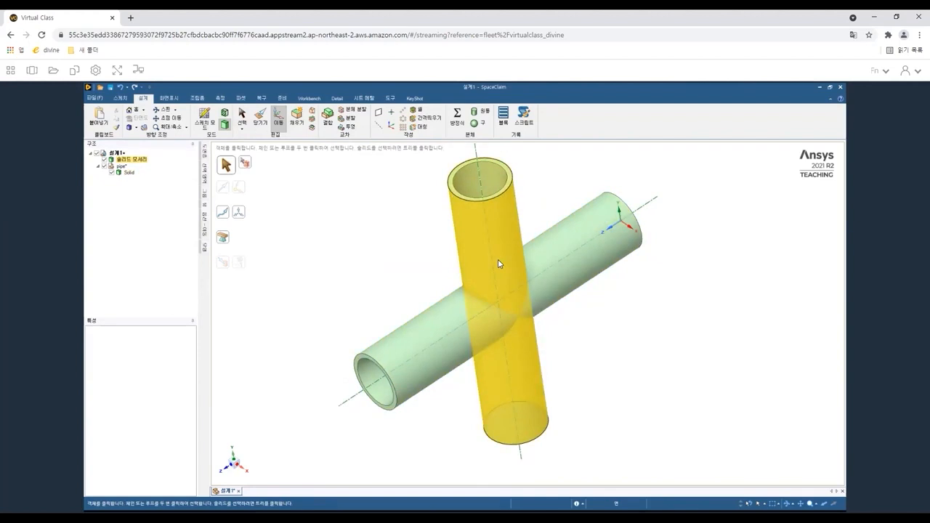
left_click(492, 272)
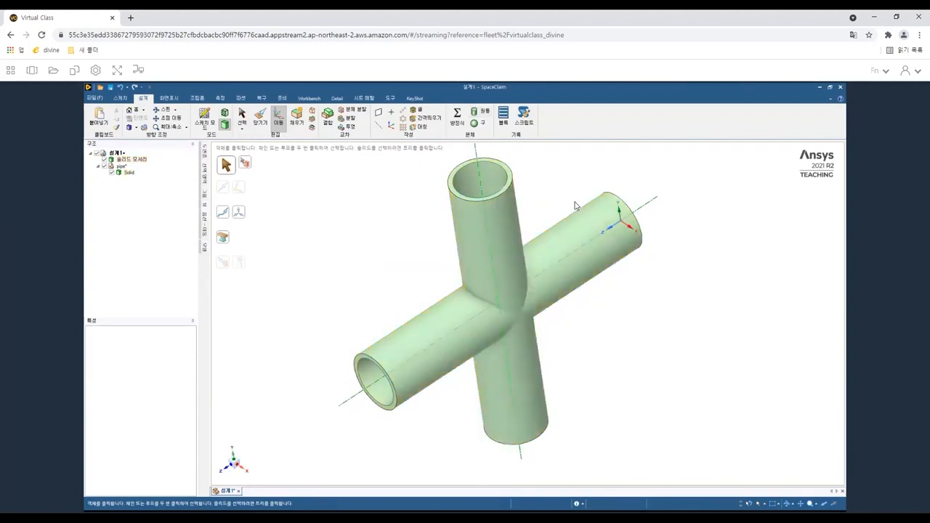
Select both pipe bodies and combine them into a single cross-shaped body.
left_click(244, 117)
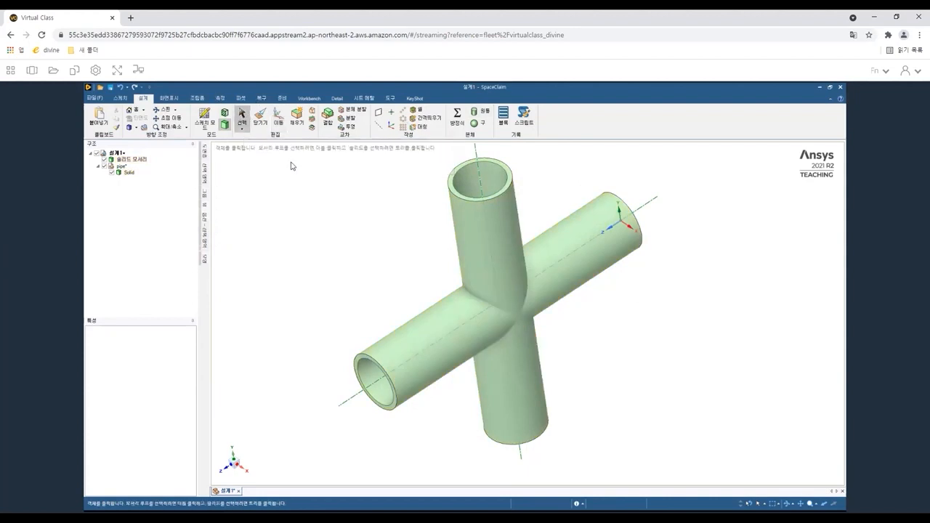
left_click_drag(281, 159, 709, 485)
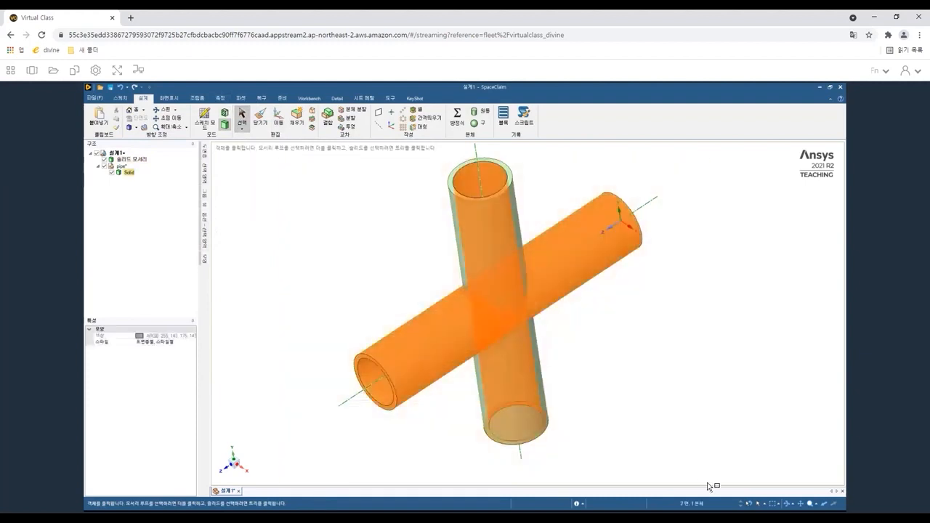
left_click(352, 215)
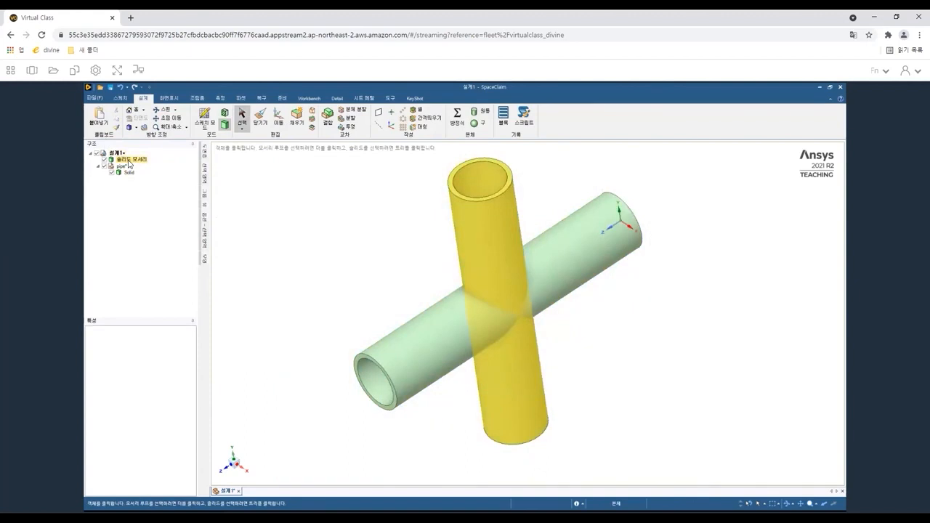
left_click(130, 160)
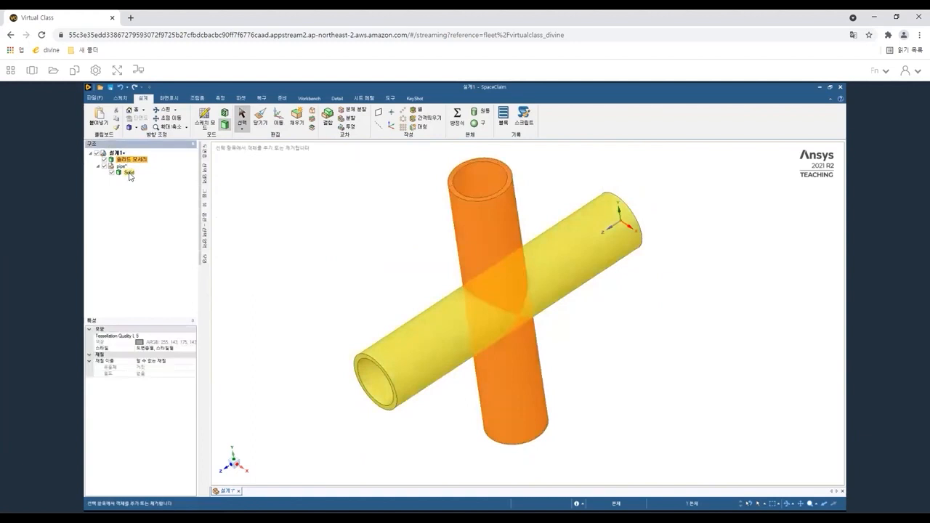
left_click(129, 174, "ctrl")
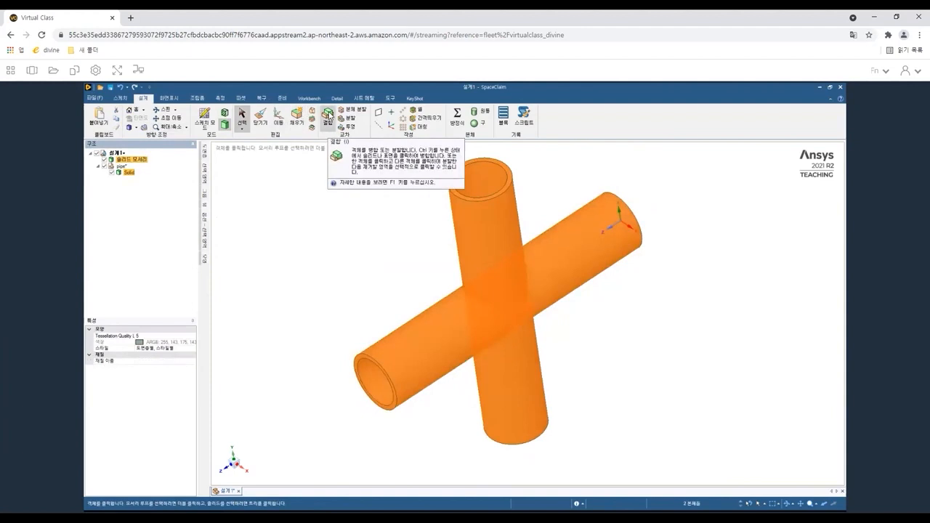
left_click(329, 115)
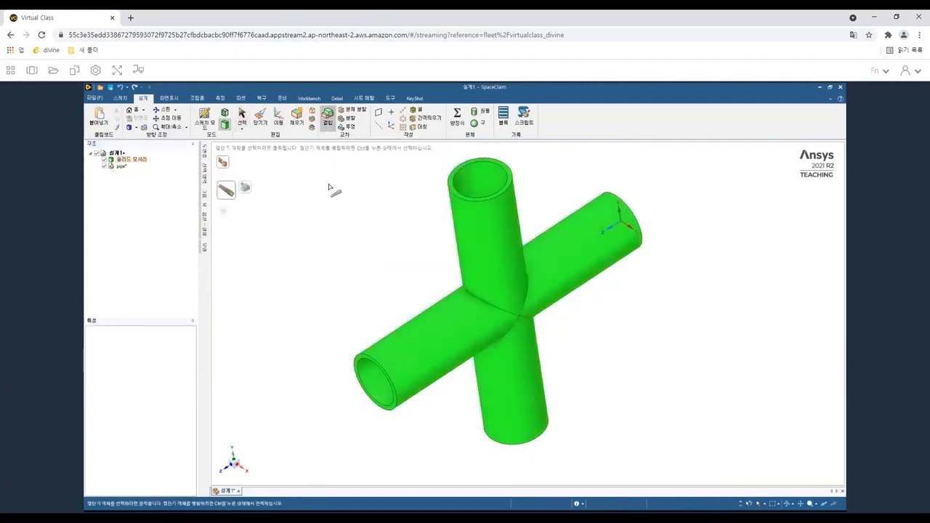
left_click(133, 160)
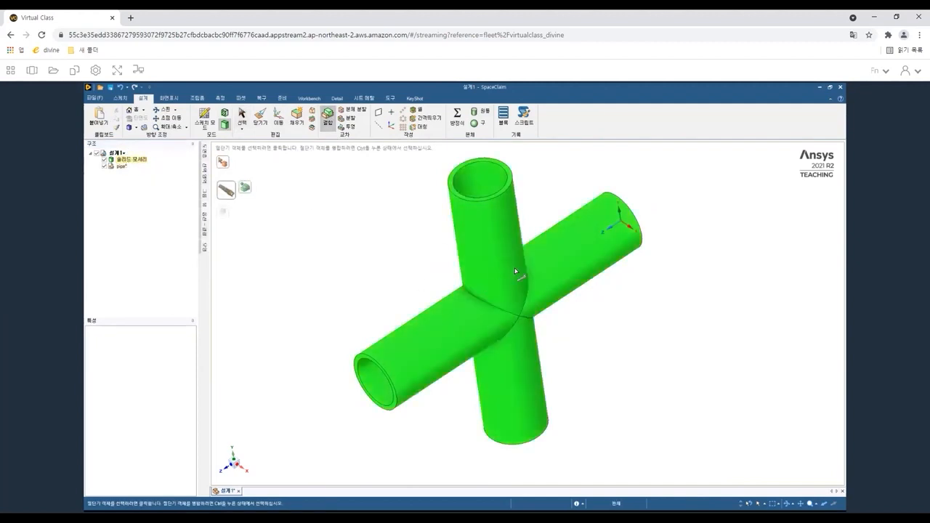
left_click(132, 162)
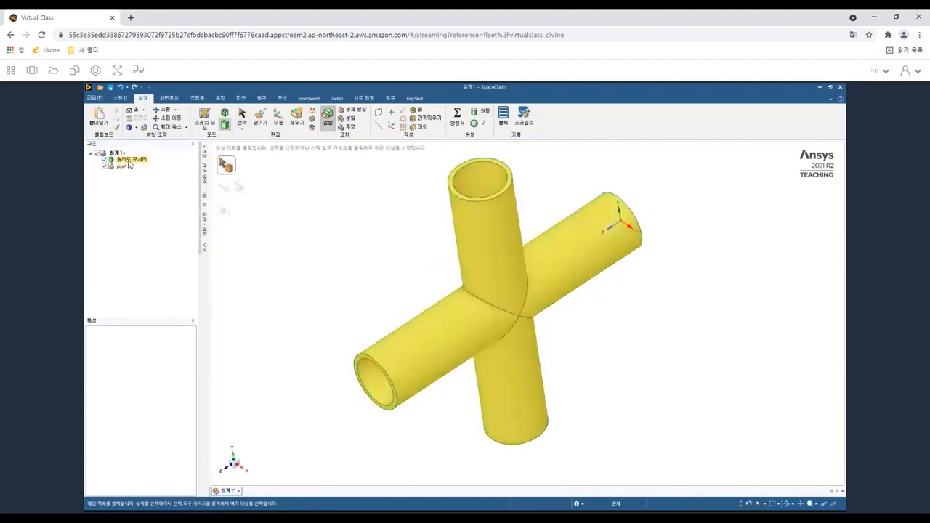
key("Escape")
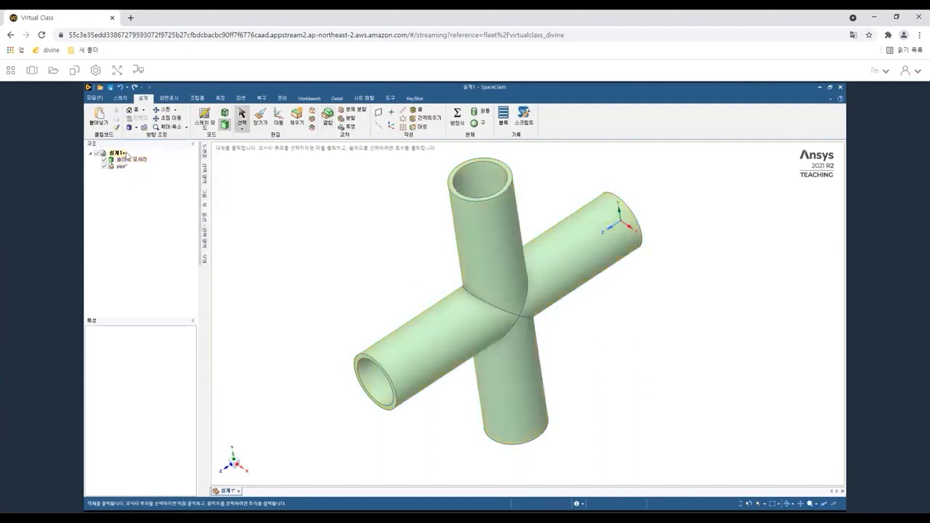
Inspect the combined body by selecting its entries in the structure tree and its segments in the model.
left_click(121, 166)
left_click(127, 185)
left_click(125, 162)
left_click(121, 166)
left_click(125, 161)
left_click(122, 167)
left_click(154, 192)
left_click(457, 293)
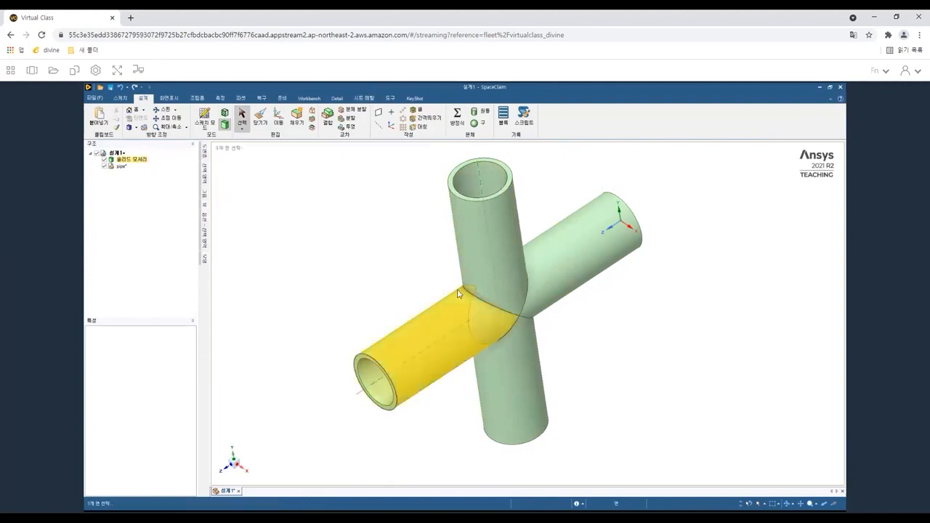
left_click(421, 278)
Import the pipe file by dragging it from the Workshop 01 folder into the design.
left_click_drag(432, 101, 480, 114)
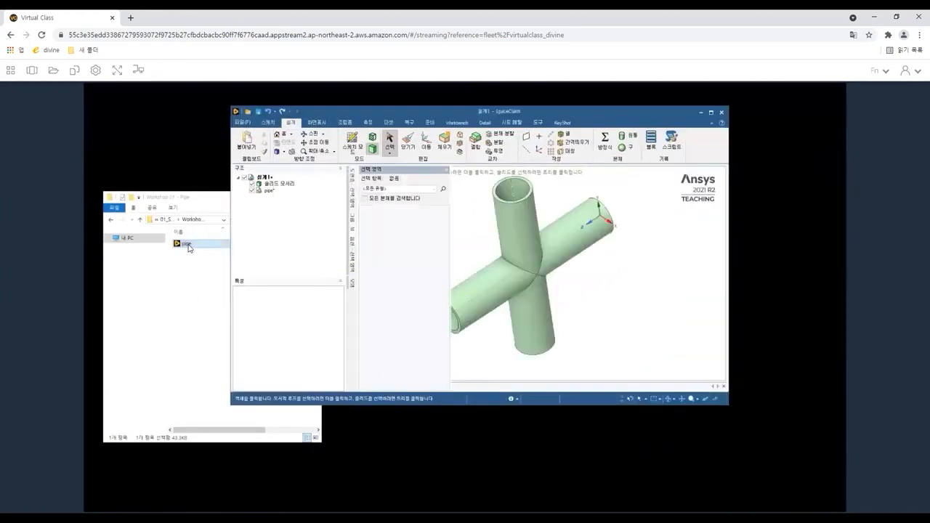
left_click_drag(188, 248, 488, 242)
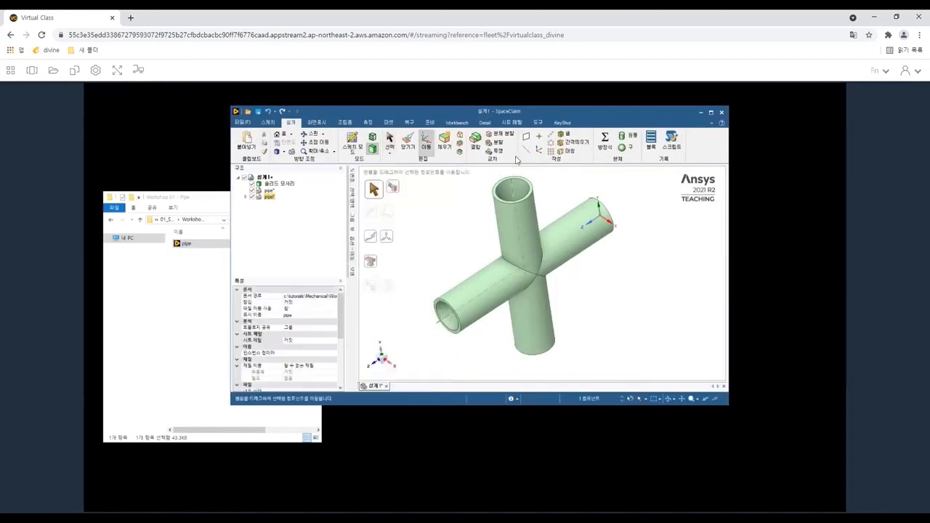
left_click(714, 112)
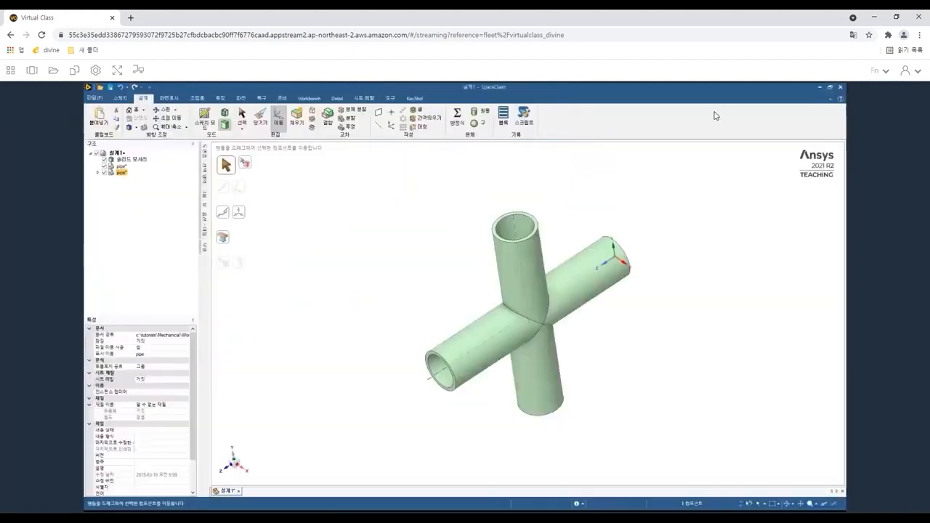
Delete both pipe components from the structure tree, declining to save changes to the pipe file.
left_click(98, 173)
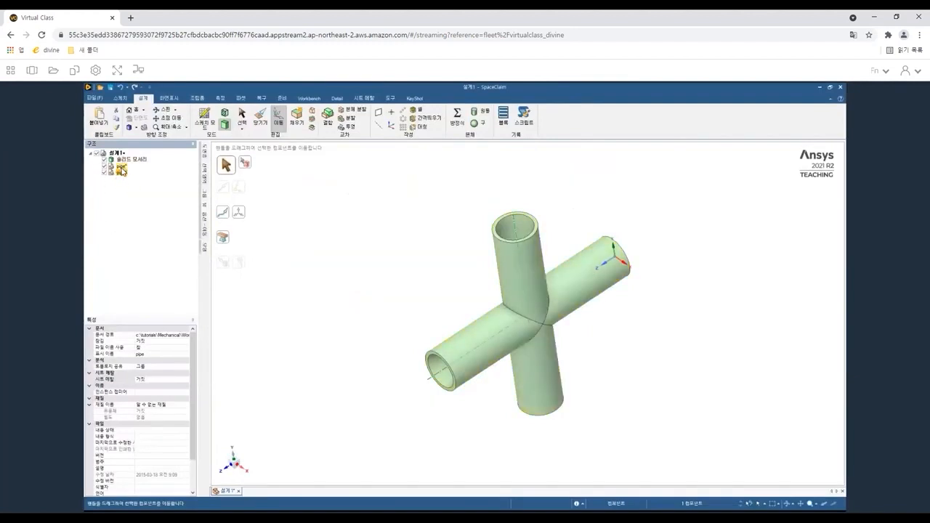
left_click(122, 173)
left_click(122, 174)
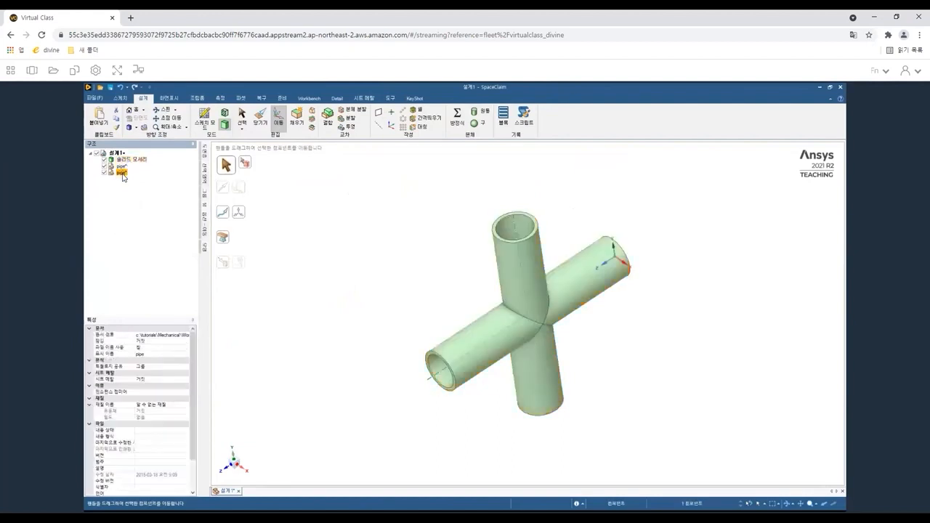
left_click(121, 166, "ctrl")
key("Delete")
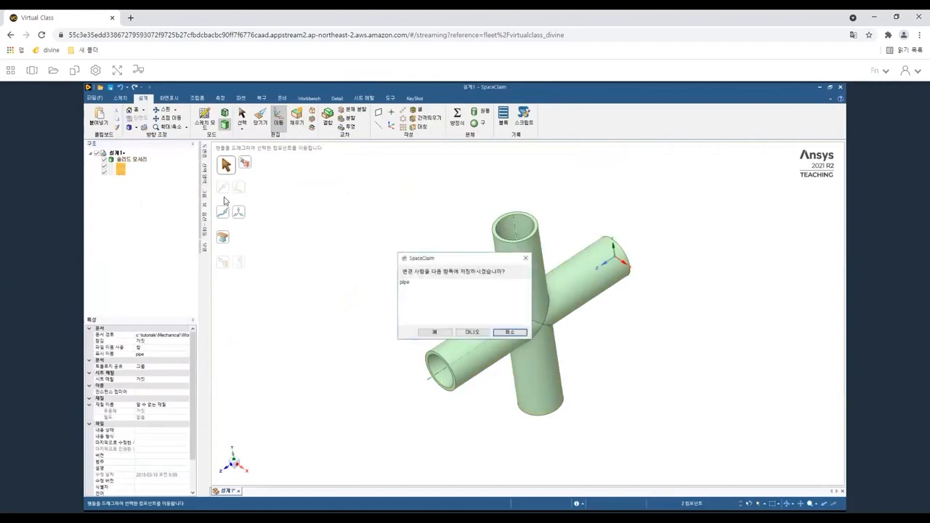
left_click(478, 334)
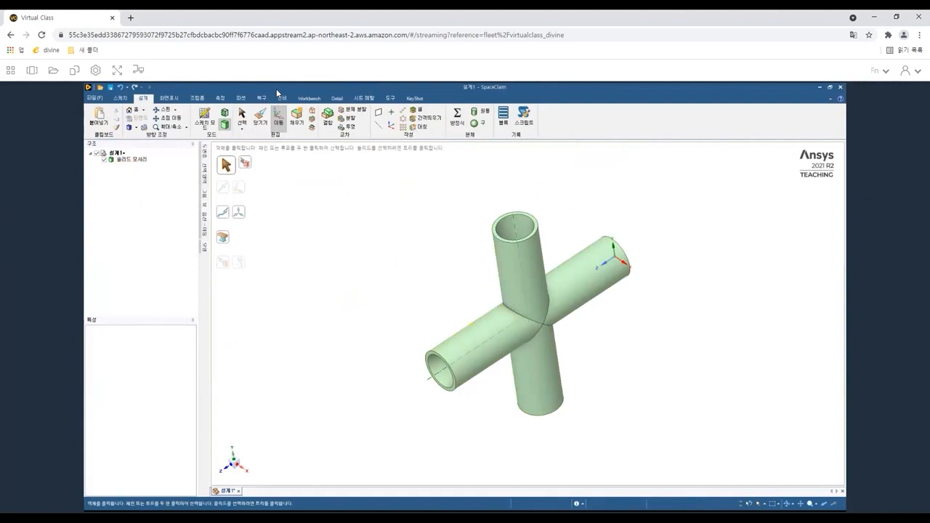
Import the pipe file again by dragging it from the Workshop 01 folder into the design.
double_click(276, 89)
left_click_drag(181, 246, 442, 244)
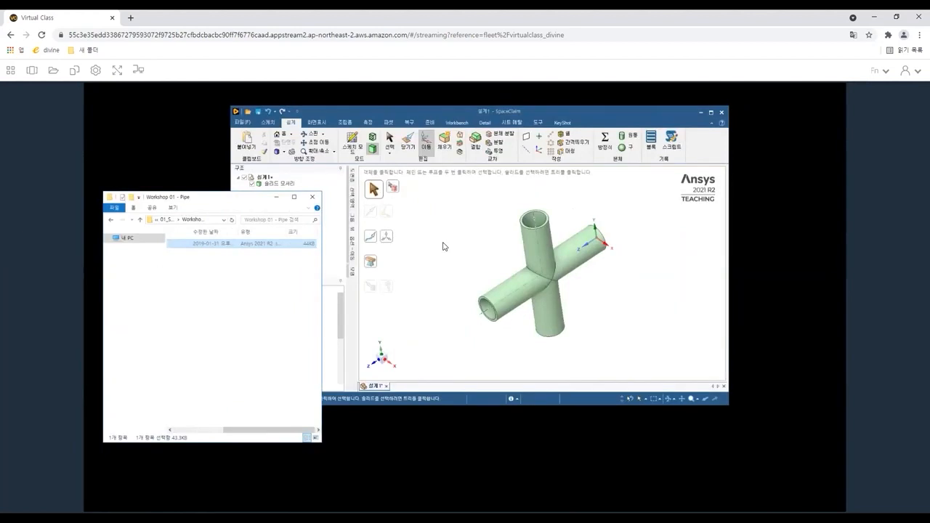
double_click(413, 112)
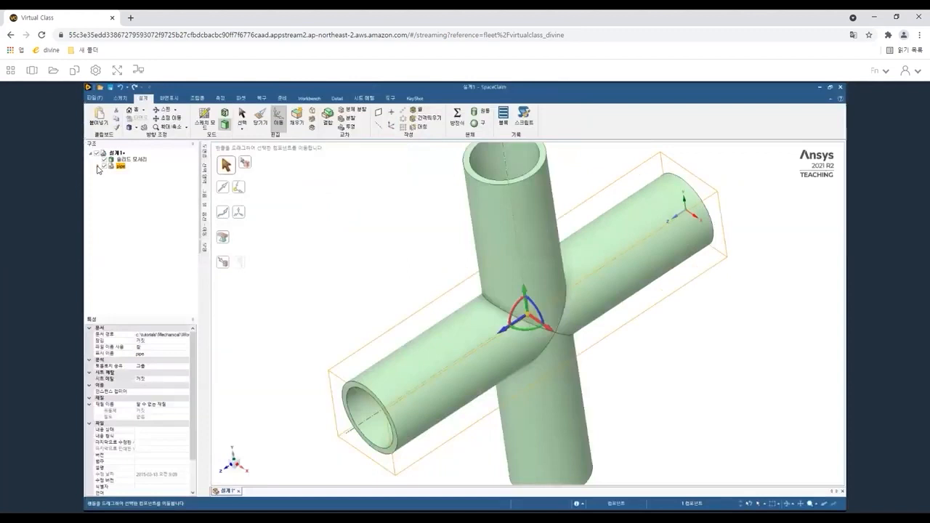
Expand the newly imported pipe component and delete its Surface body, keeping the Solid.
left_click(98, 167)
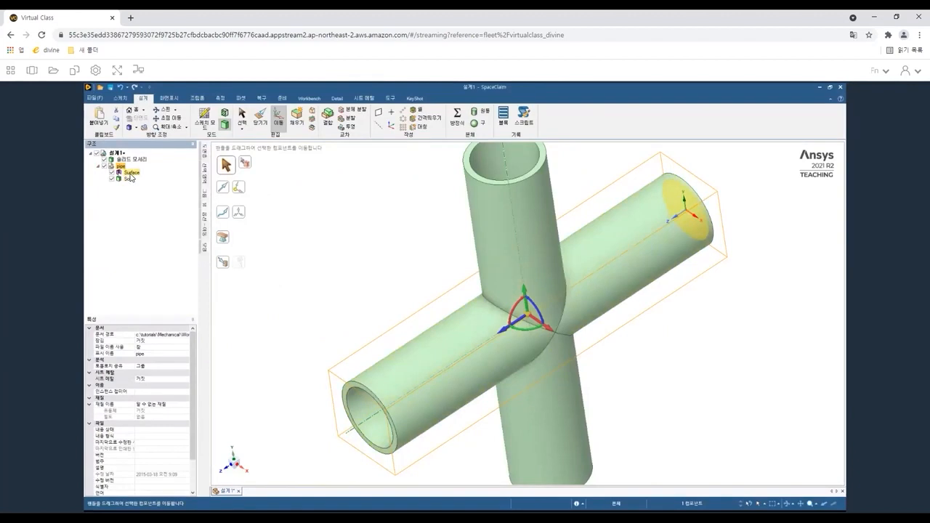
left_click(131, 175)
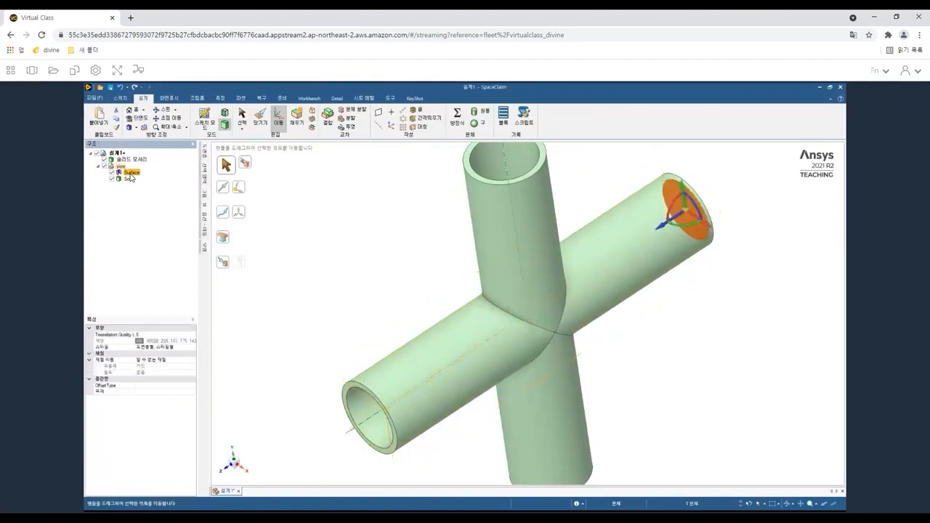
key("Delete")
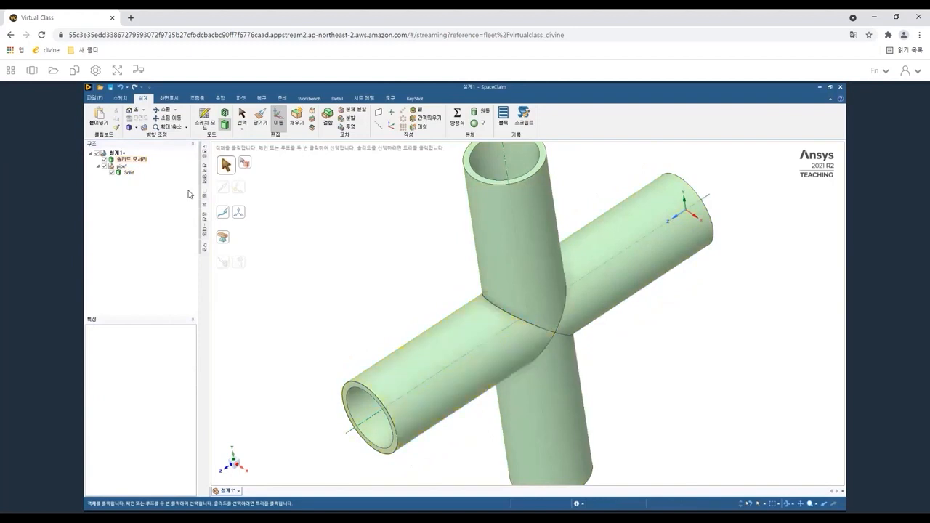
Rotate the pipe solid 315 degrees about its axis with the Move tool to form the cross-shaped junction.
left_click(130, 175)
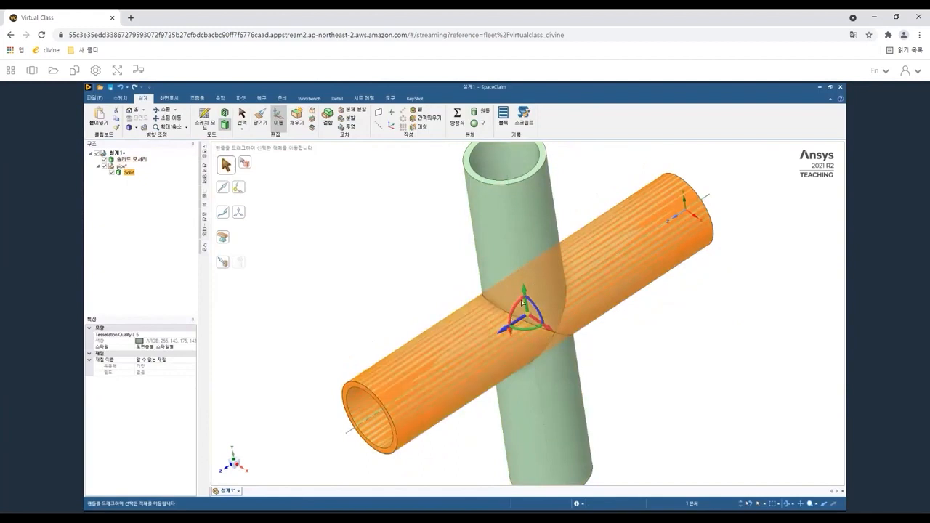
left_click_drag(523, 301, 550, 269)
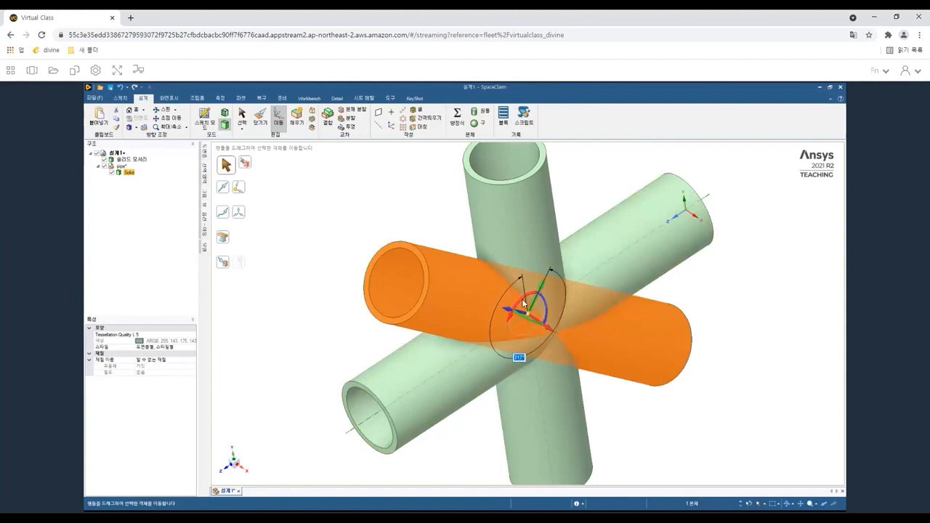
type("315")
key("Return")
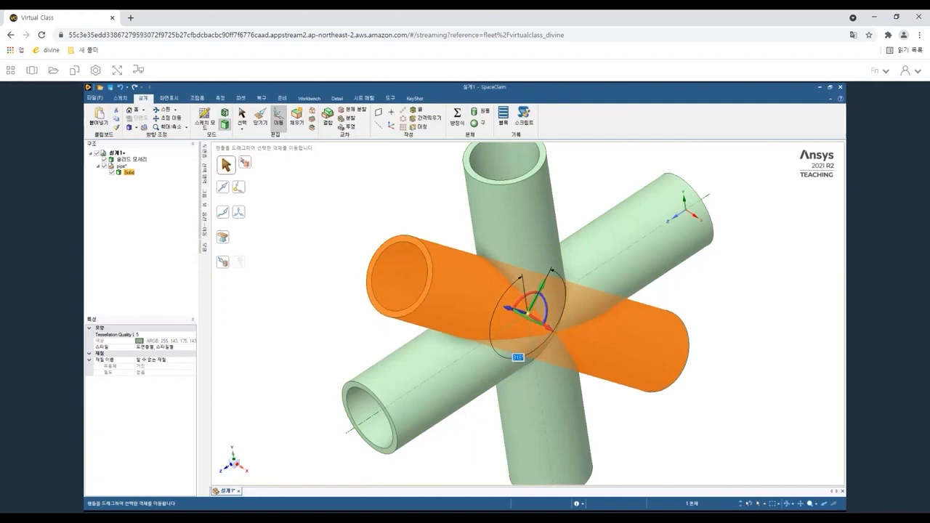
left_click(238, 316)
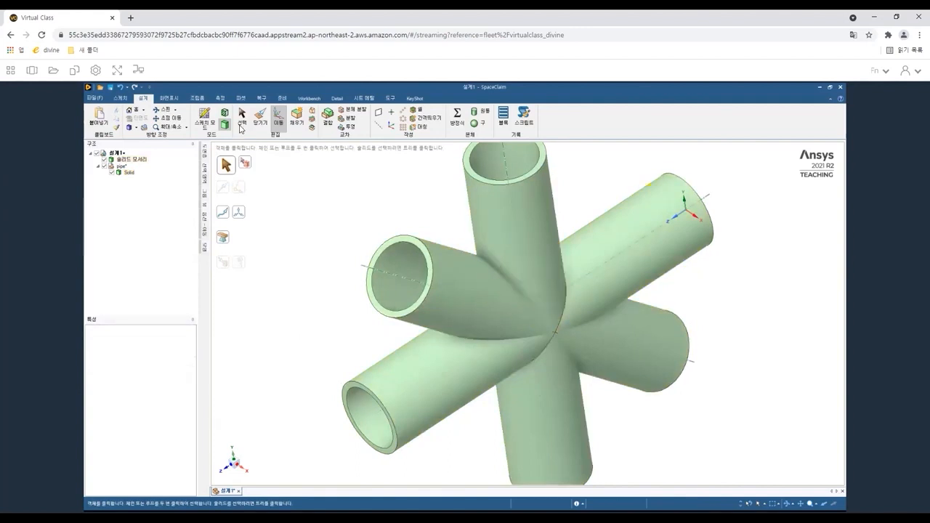
left_click(259, 124)
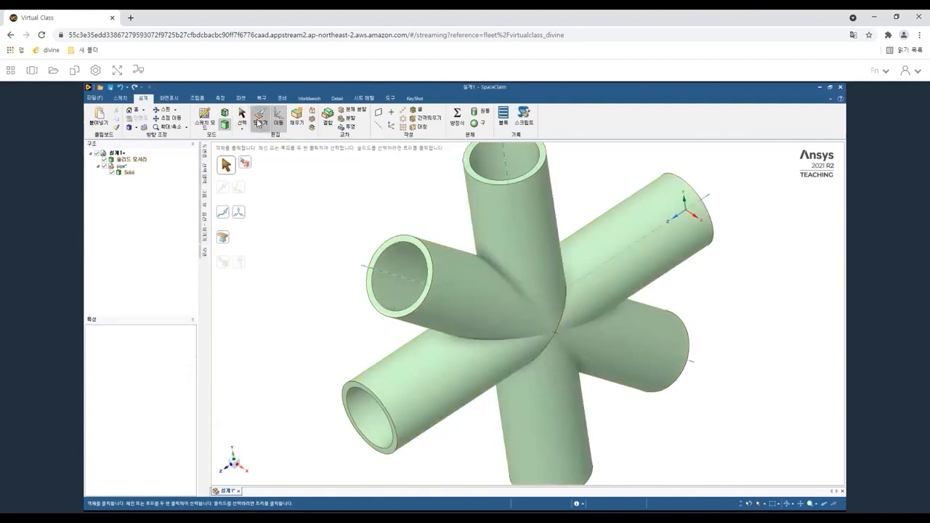
left_click(473, 182)
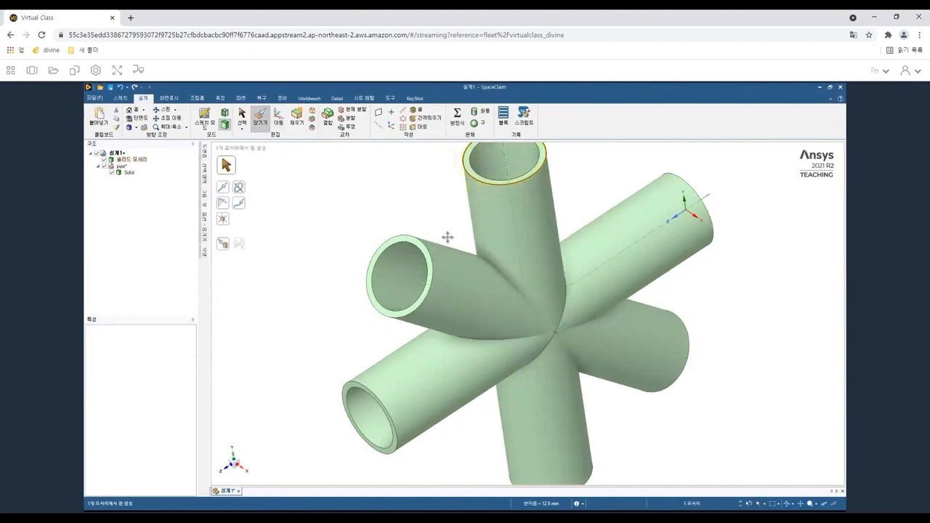
middle_click_drag(489, 175, 483, 192, "shift")
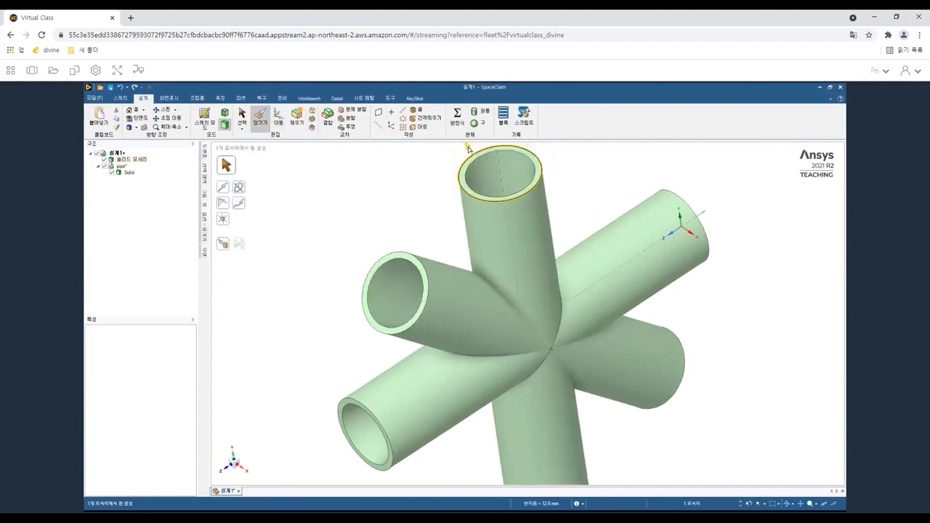
middle_click_drag(467, 155, 449, 210, "shift")
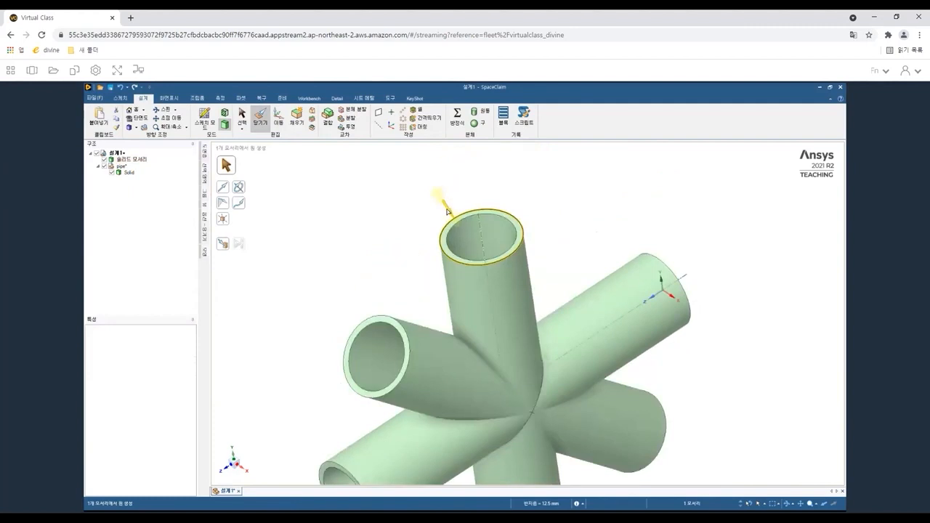
left_click_drag(452, 220, 459, 221)
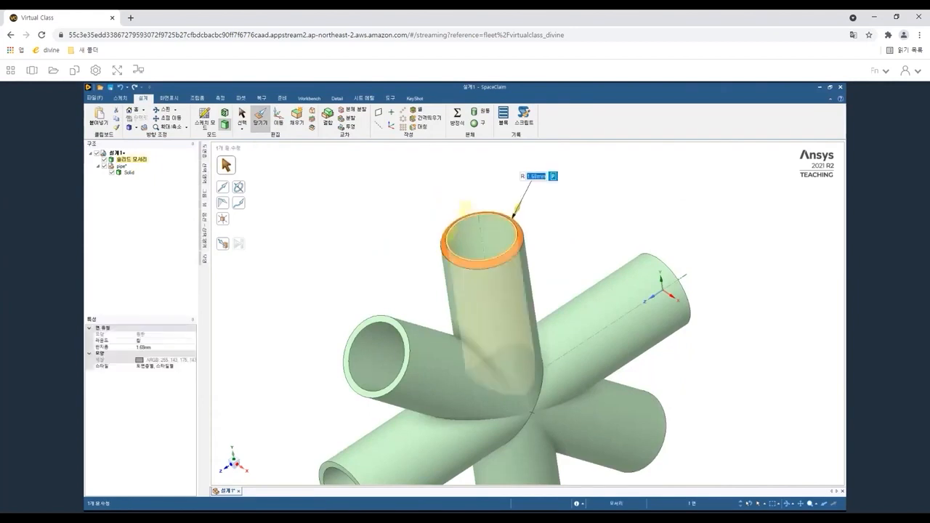
key("Escape")
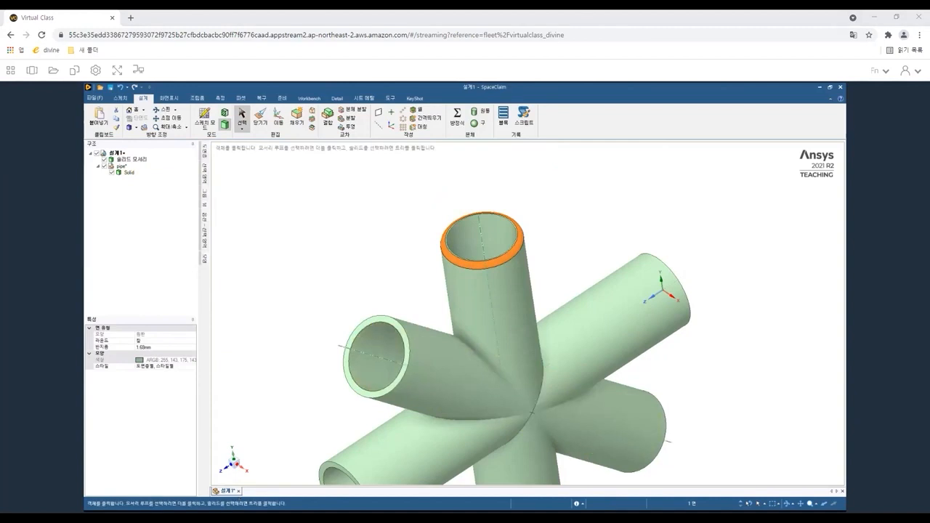
Close the pipe design tab without saving changes.
left_click(239, 491)
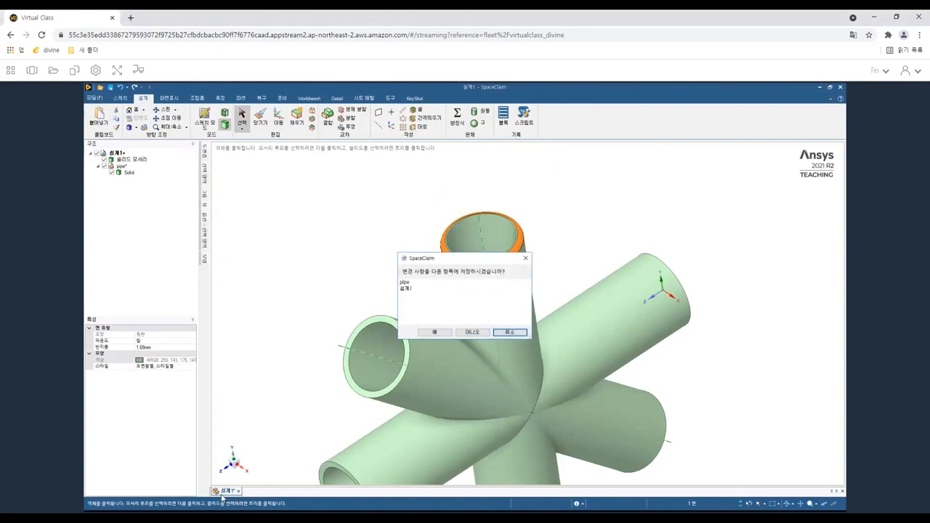
left_click(471, 332)
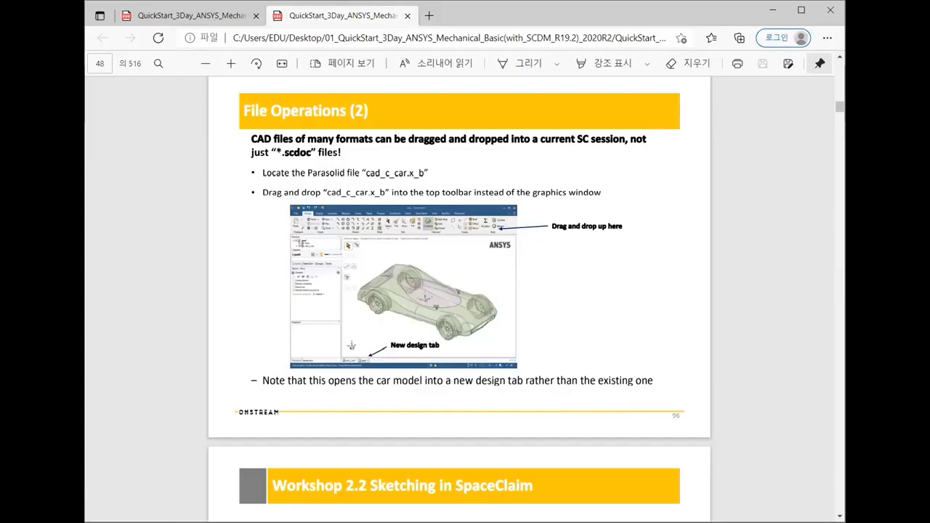
scroll(505, 224, "up", 3)
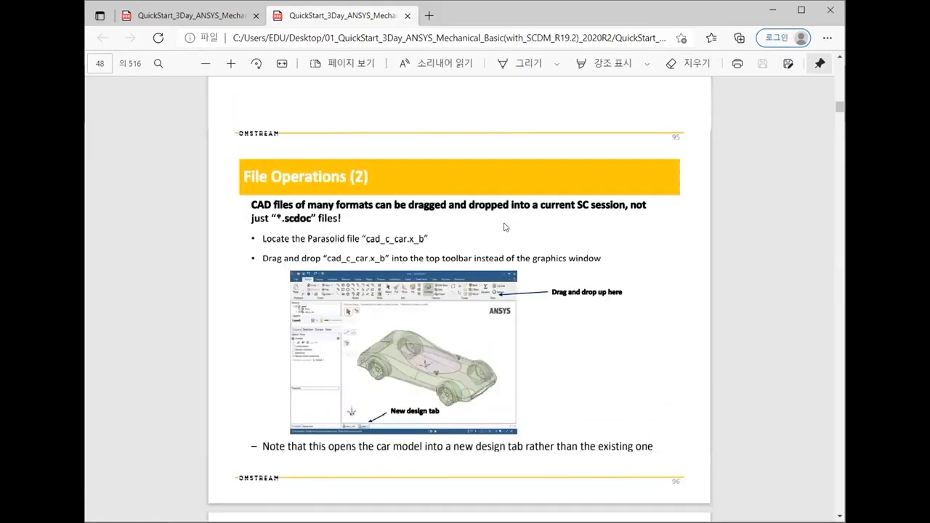
scroll(467, 178, "down", 1)
scroll(465, 218, "up", 2)
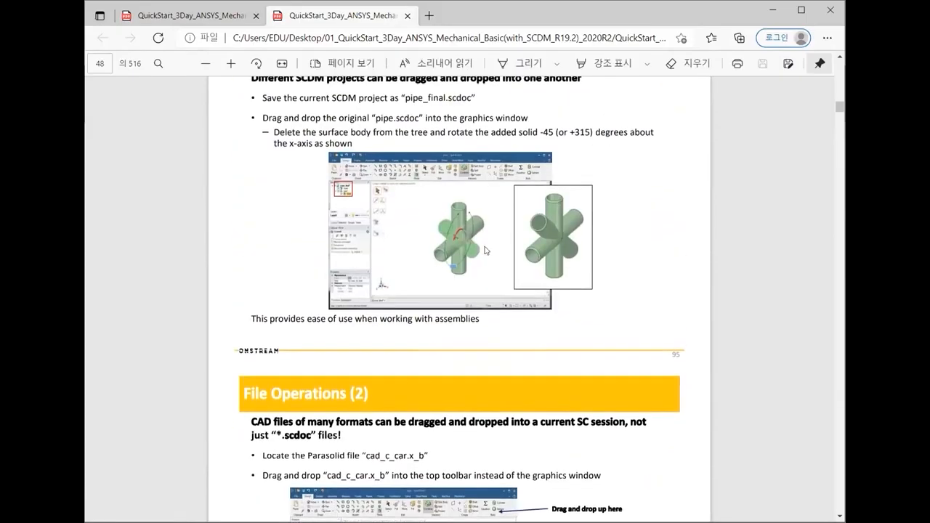
scroll(462, 286, "down", 5)
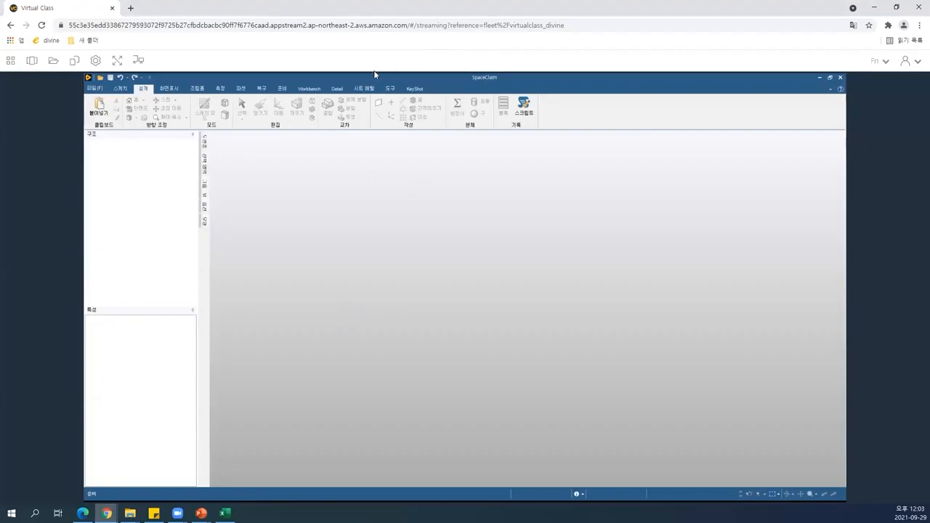
Create a new empty design.
left_click(94, 90)
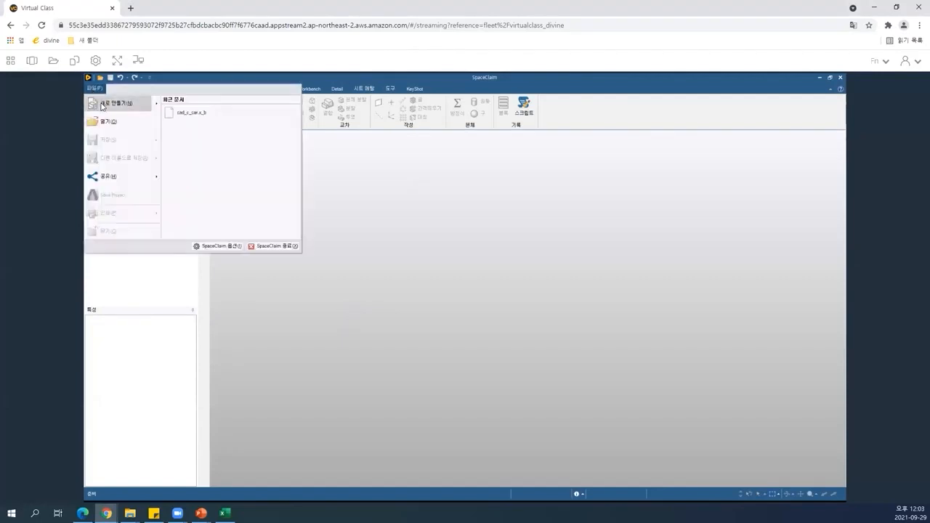
mouse_move(102, 107)
left_click(211, 115)
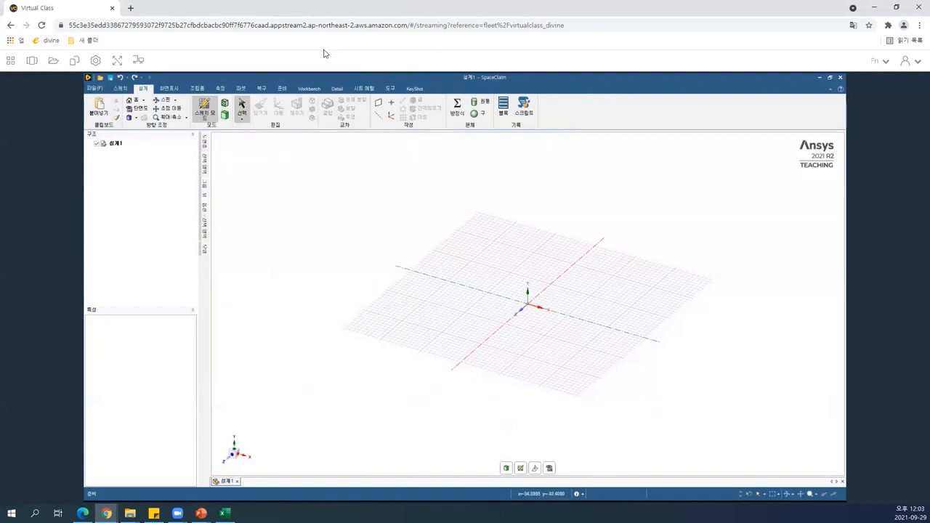
Open cad_c_car.x_b from the Workshop 02 - Car folder by dropping it onto the design tab area as a new tab.
left_click_drag(289, 77, 579, 130)
left_click(255, 303)
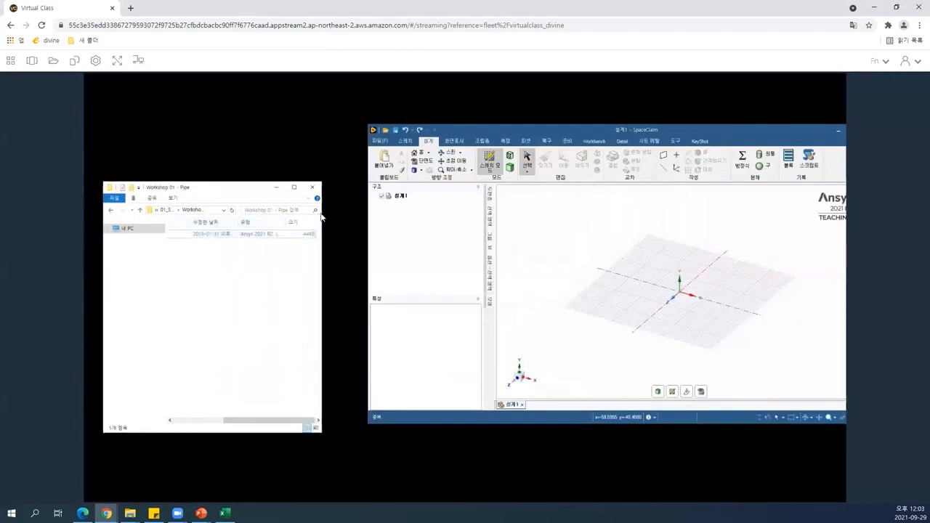
left_click(110, 210)
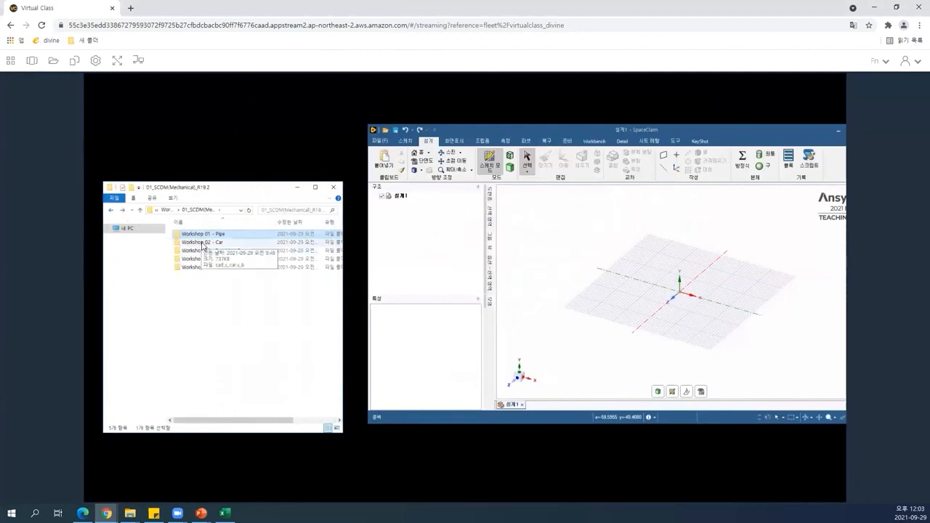
double_click(203, 243)
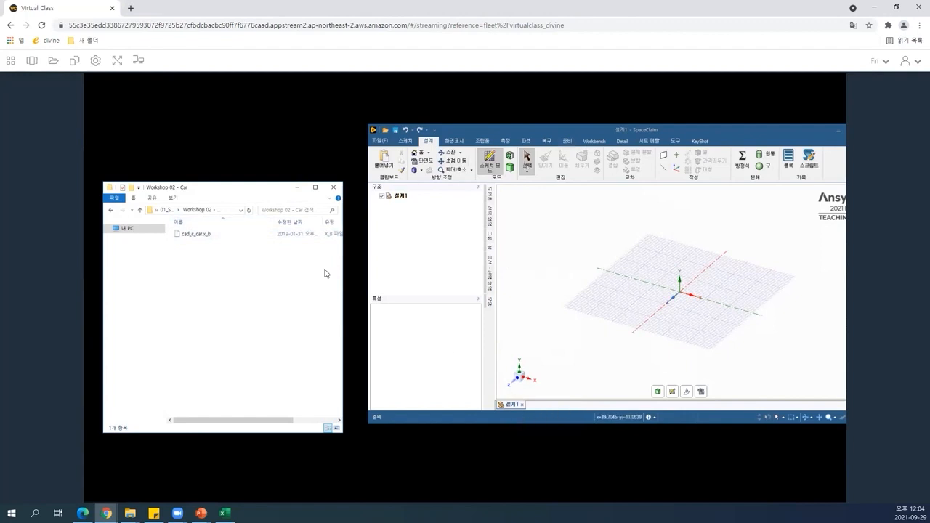
left_click_drag(195, 240, 569, 410)
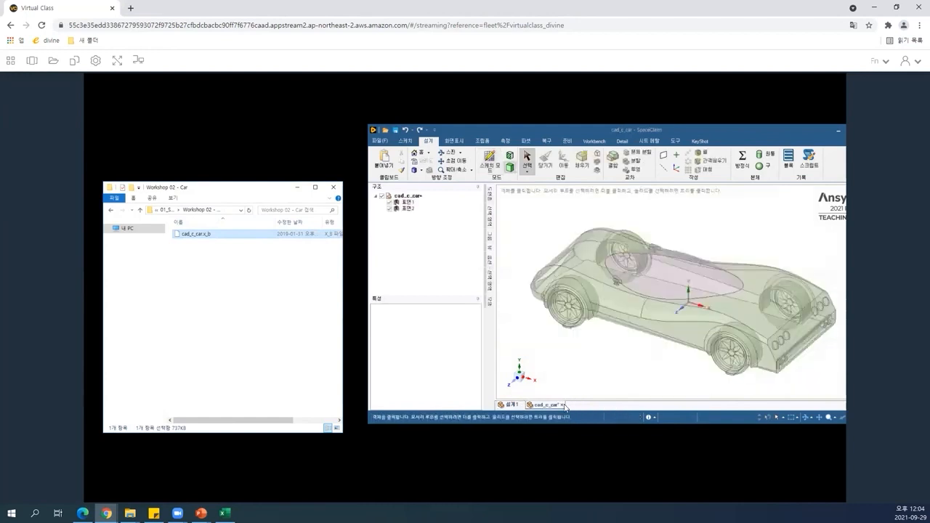
Drag cad_c_car.x_b into the graphics window of the empty Design1 to insert it into that design.
left_click(502, 405)
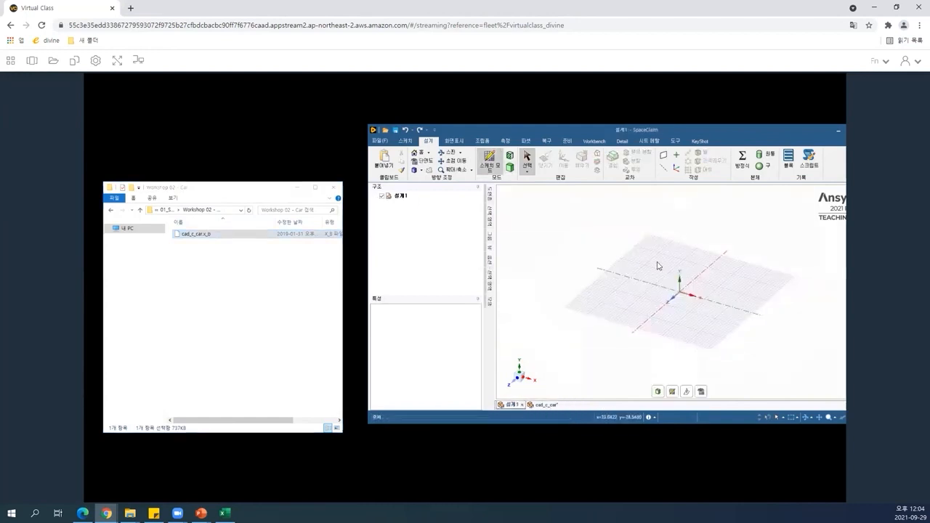
left_click(542, 406)
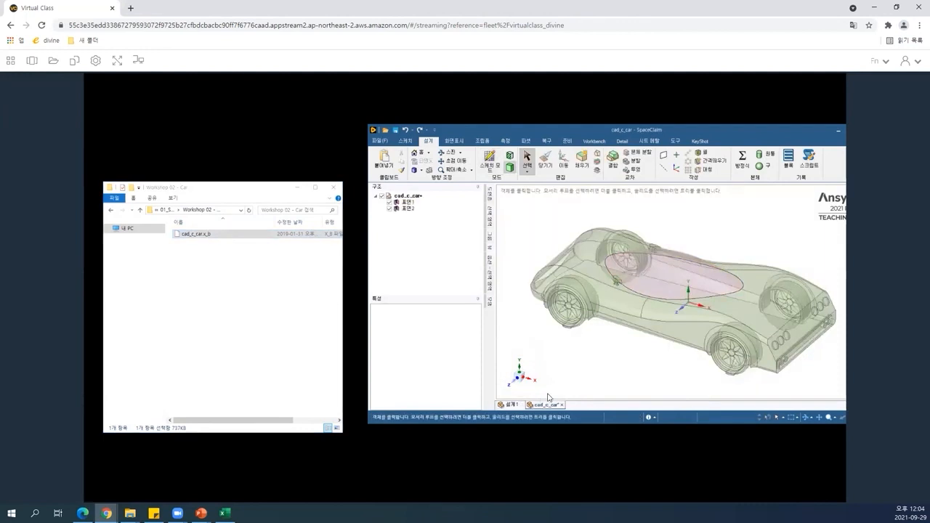
left_click(702, 331)
left_click(658, 345)
left_click(512, 405)
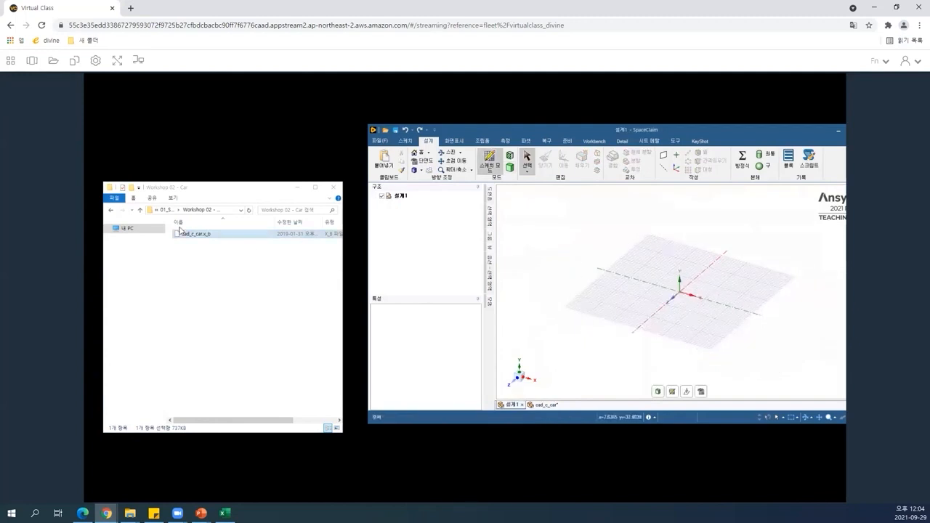
left_click_drag(190, 240, 625, 253)
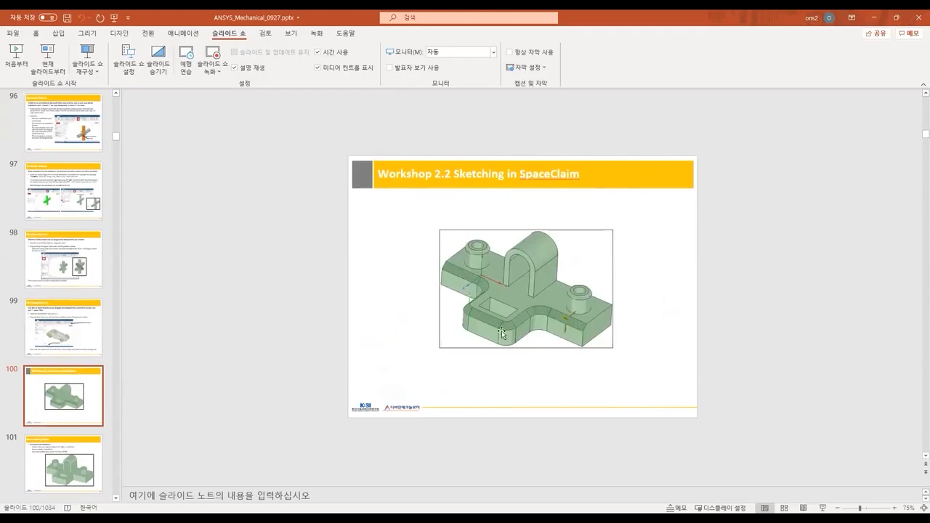
scroll(661, 282, "down", 1)
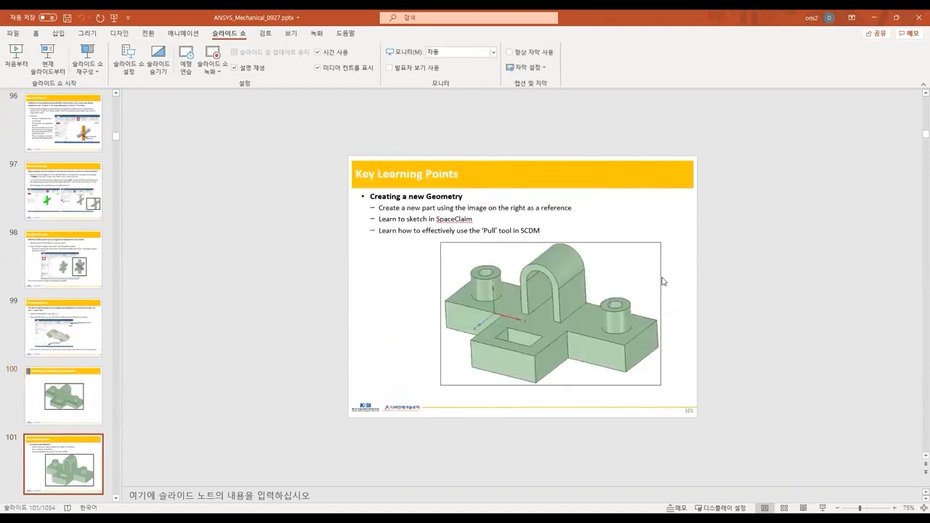
scroll(660, 277, "down", 1)
scroll(493, 268, "down", 1)
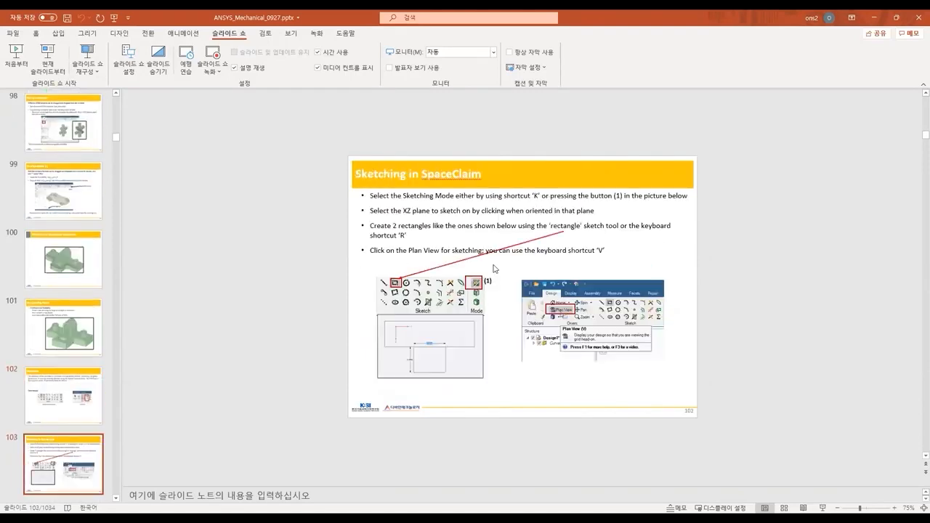
scroll(493, 269, "down", 1)
scroll(418, 282, "down", 1)
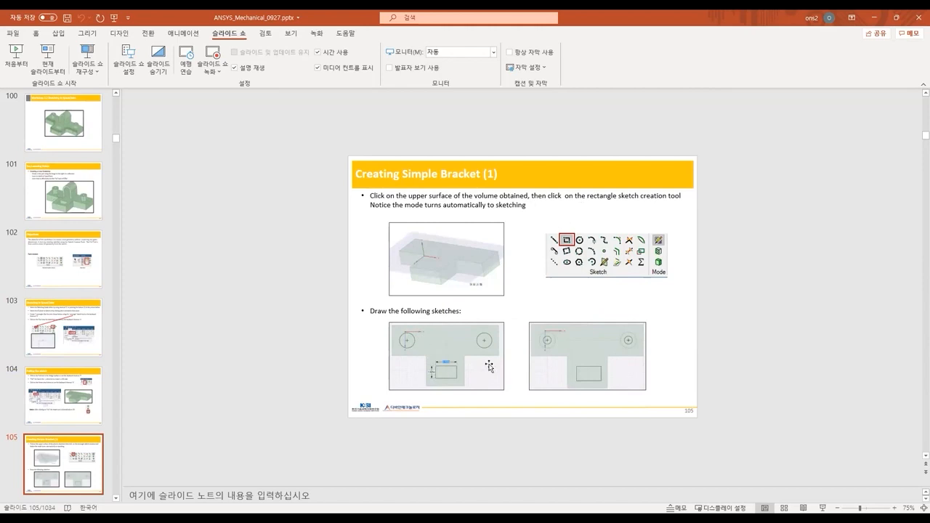
scroll(490, 368, "up", 3)
scroll(489, 368, "up", 1)
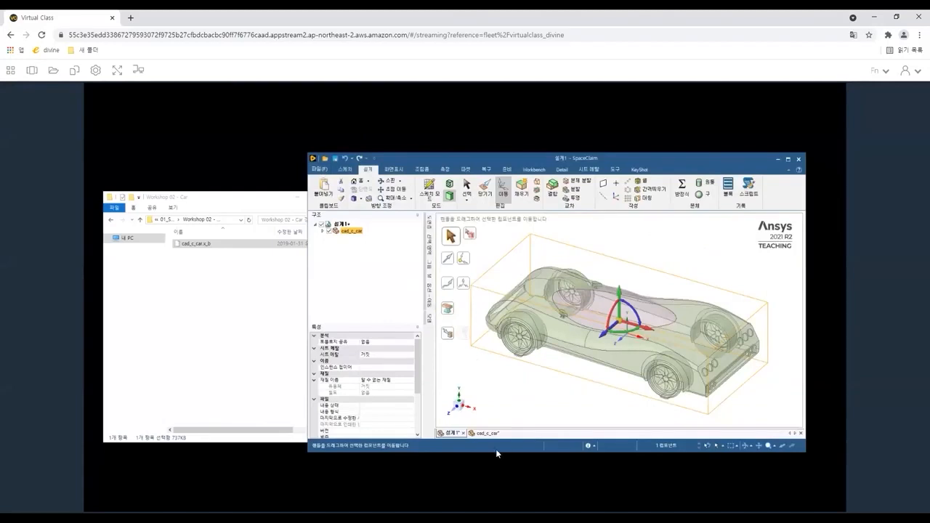
Close both the Design1 and cad_c_car design tabs without saving changes.
left_click(499, 435)
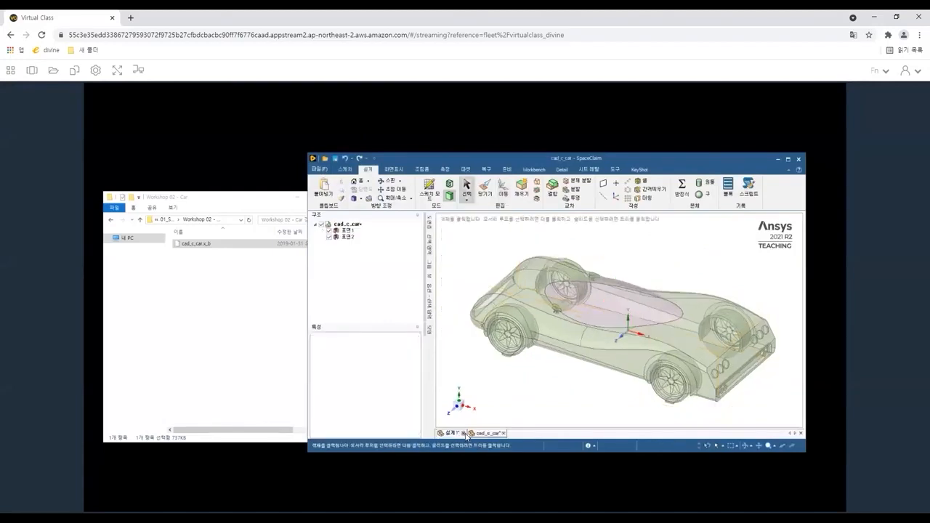
left_click(464, 435)
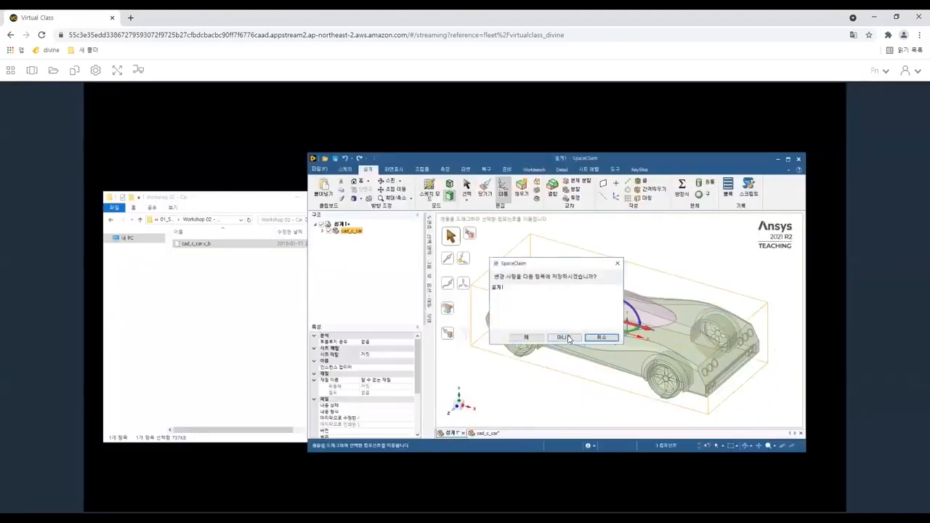
left_click(573, 337)
left_click(472, 434)
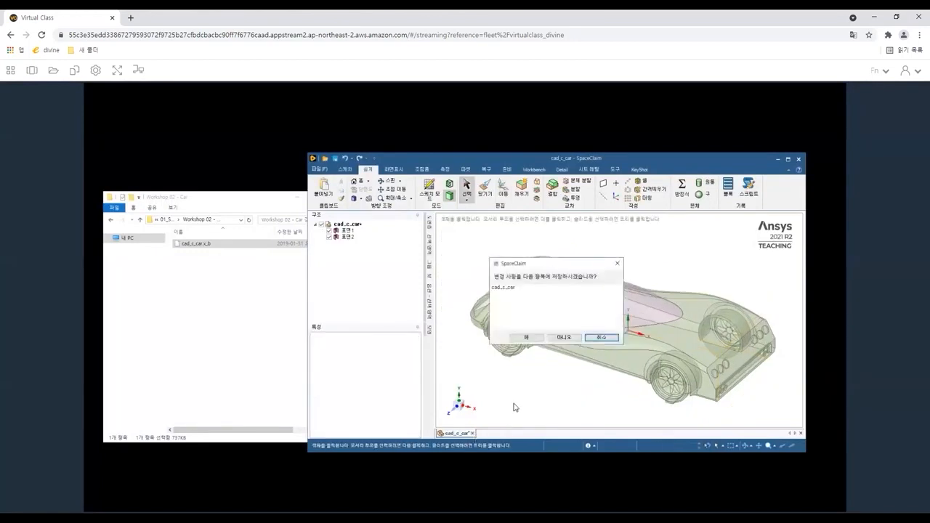
left_click(562, 338)
Create a new empty design.
left_click(319, 168)
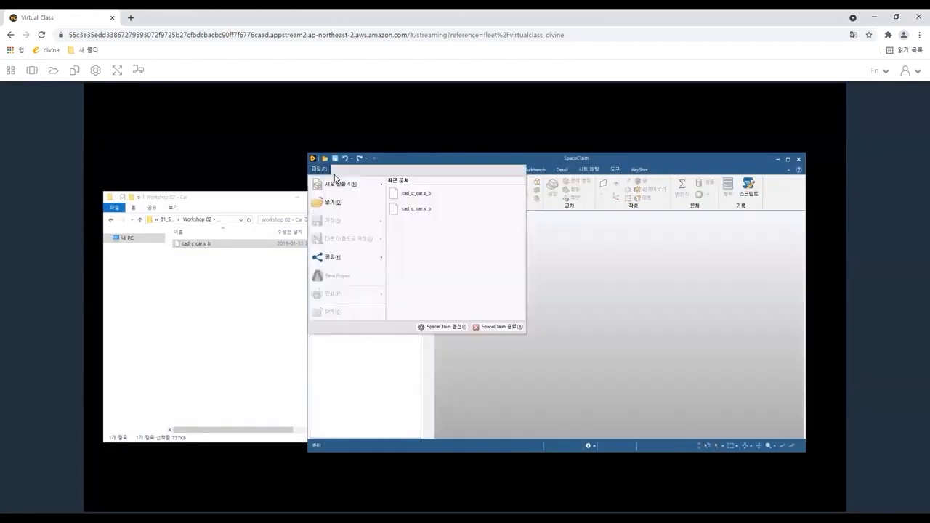
mouse_move(342, 184)
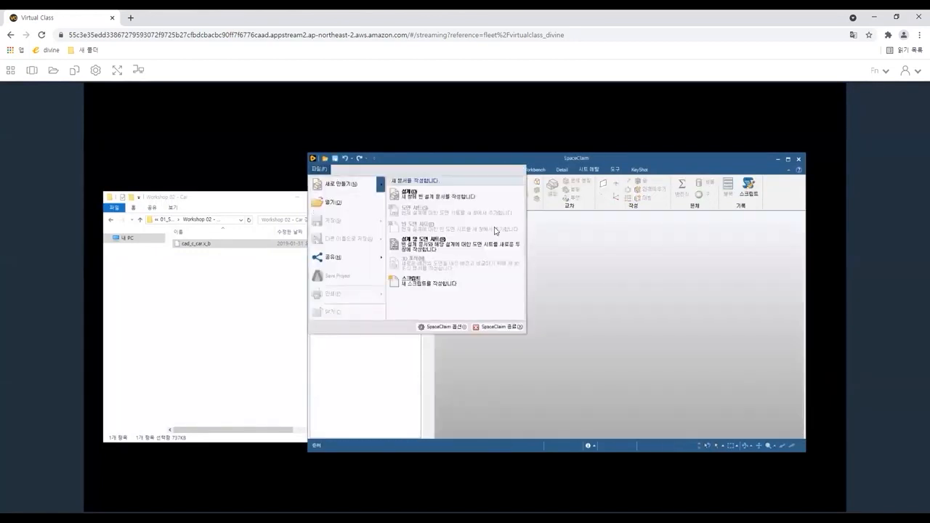
left_click(418, 195)
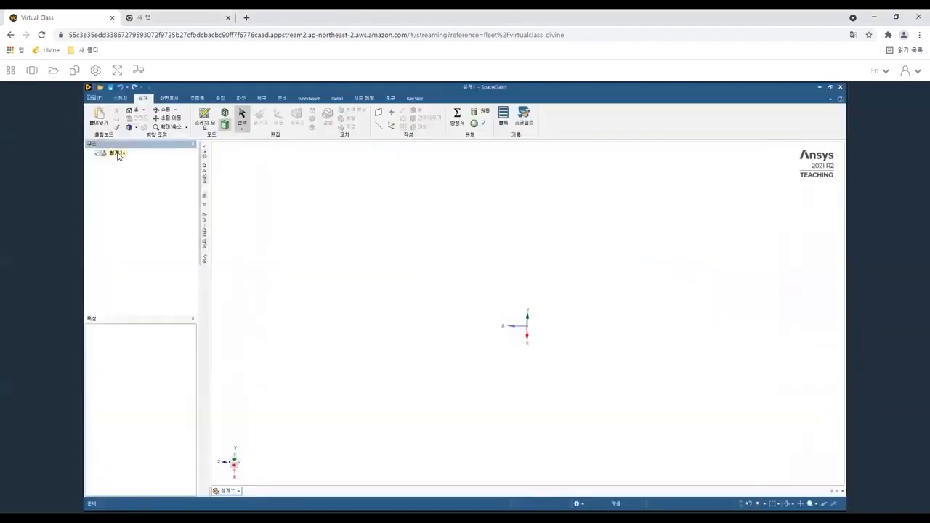
Start a new sketch on the default plane of the empty design.
left_click(117, 154)
key("k")
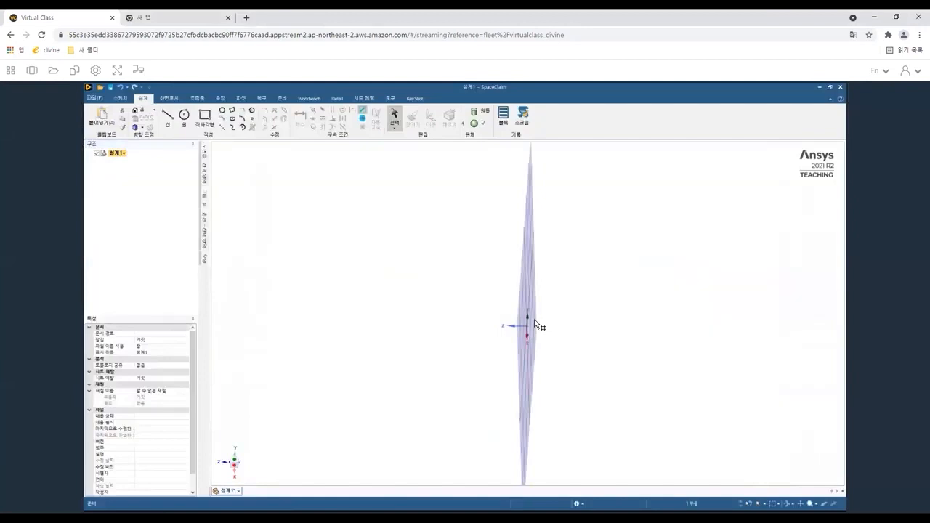
left_click(528, 320)
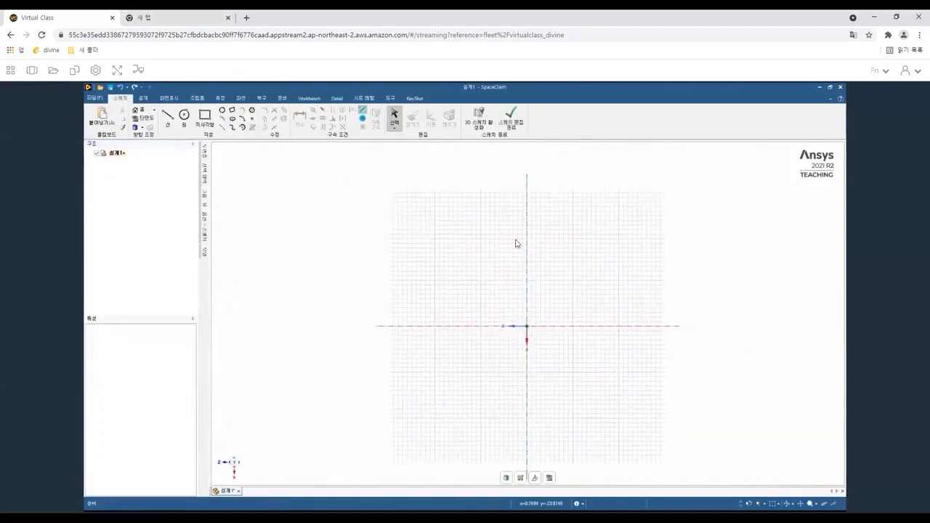
key("r")
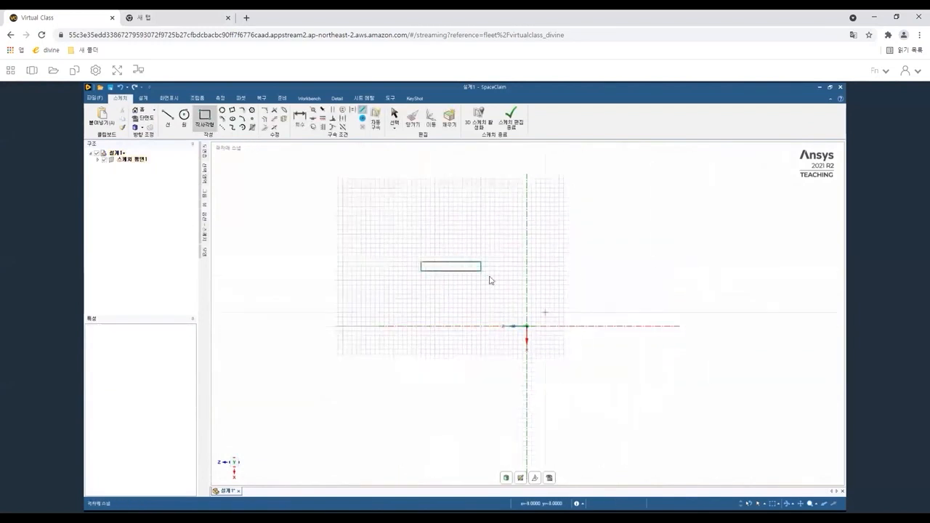
left_click(444, 280)
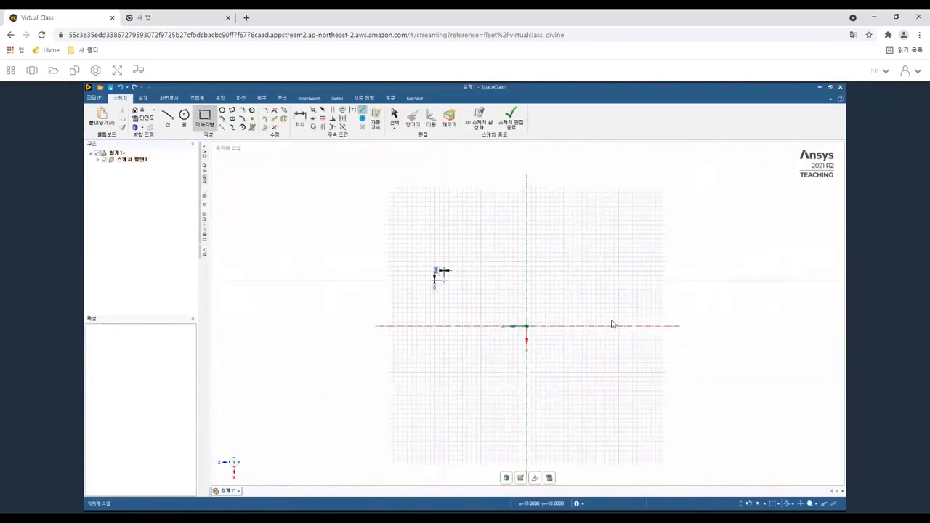
key("Escape")
Draw a rectangle about 37 mm by 13 mm above the horizontal axis and one about 20 mm by 12 mm below it.
mouse_move(206, 218)
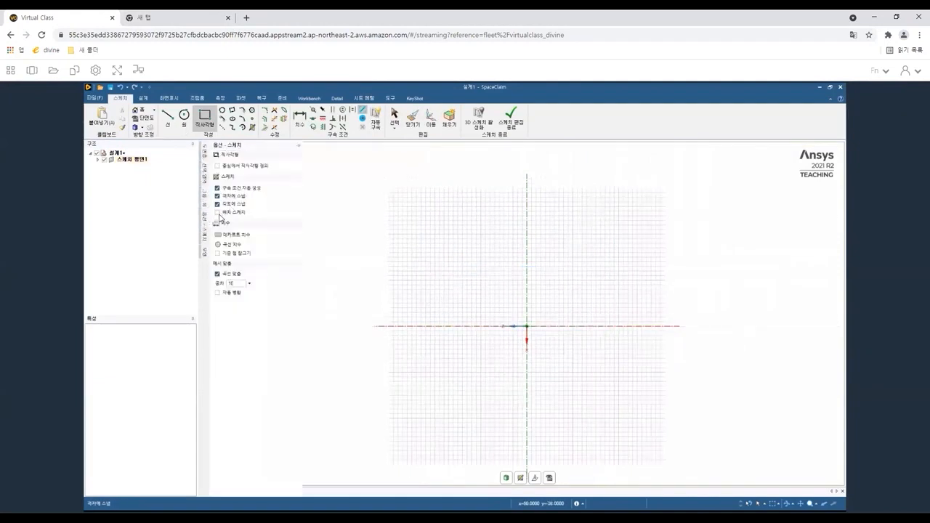
left_click(205, 116)
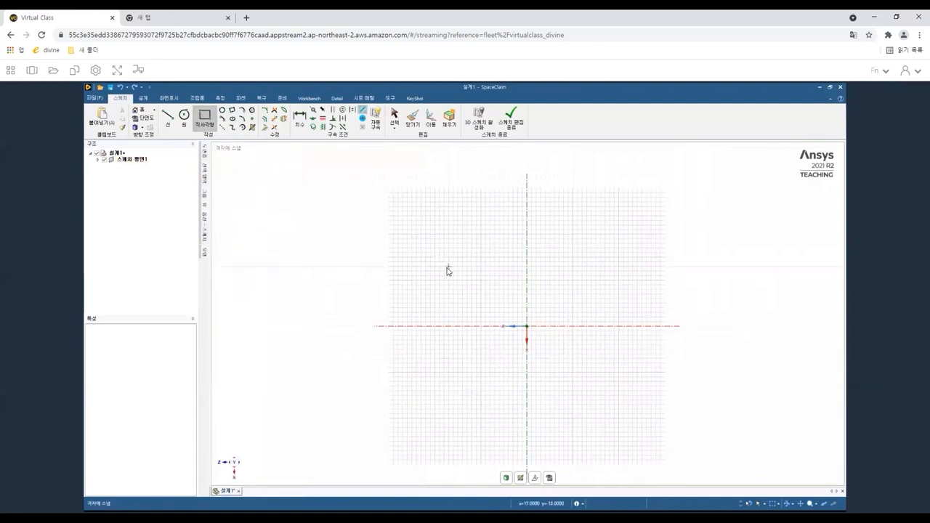
left_click(449, 266)
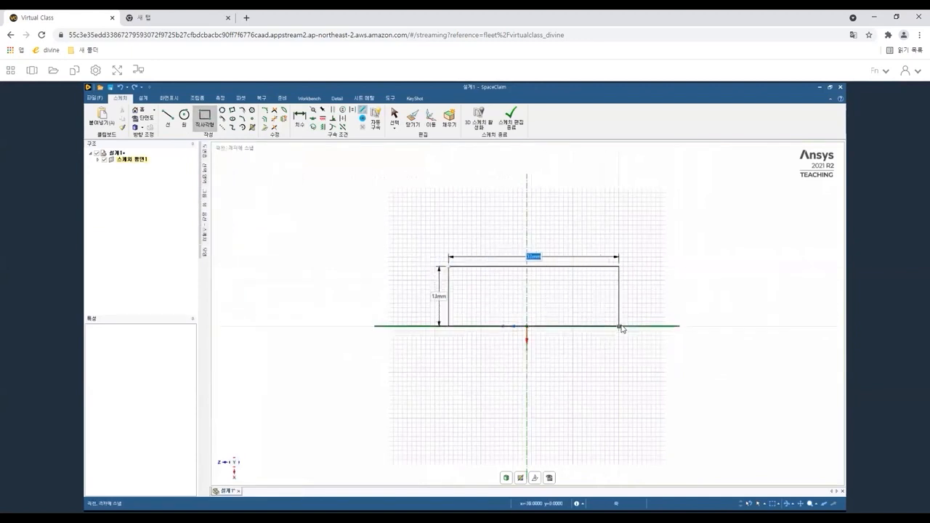
left_click(490, 326)
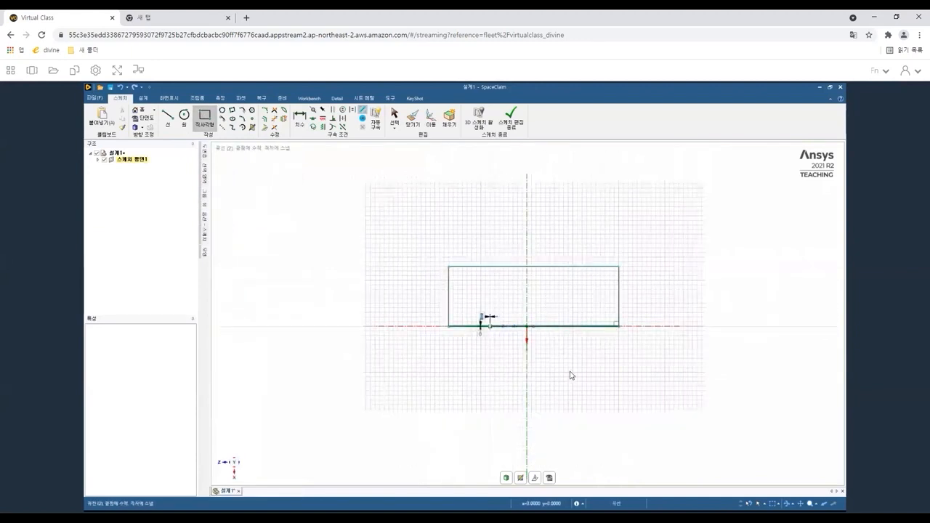
left_click(584, 382)
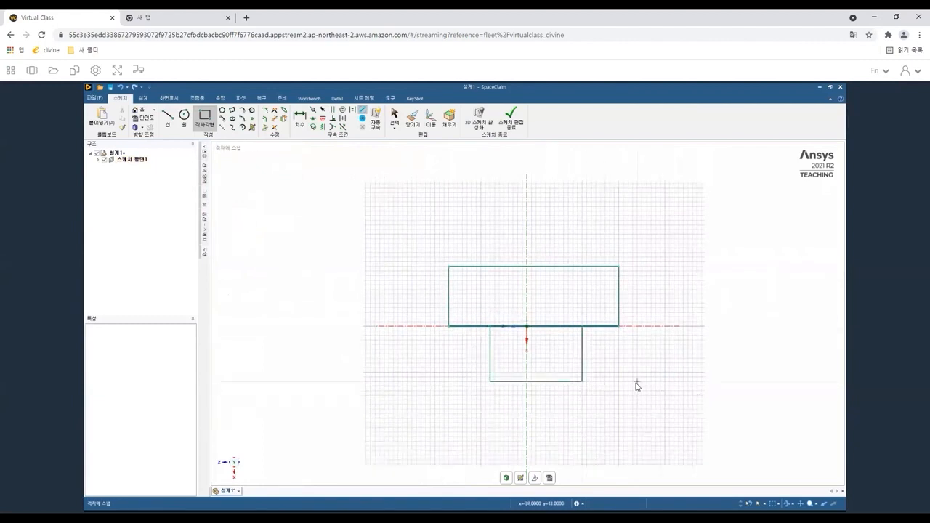
key("d")
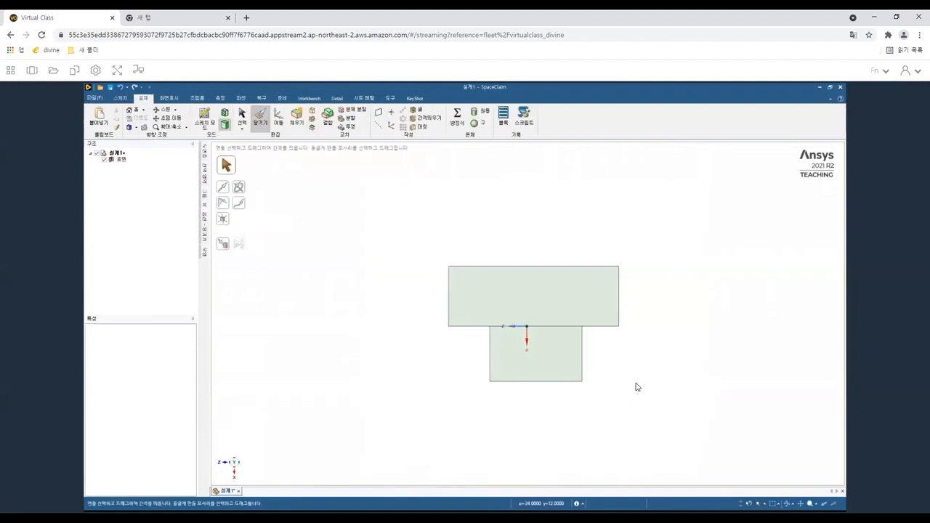
left_click(499, 311)
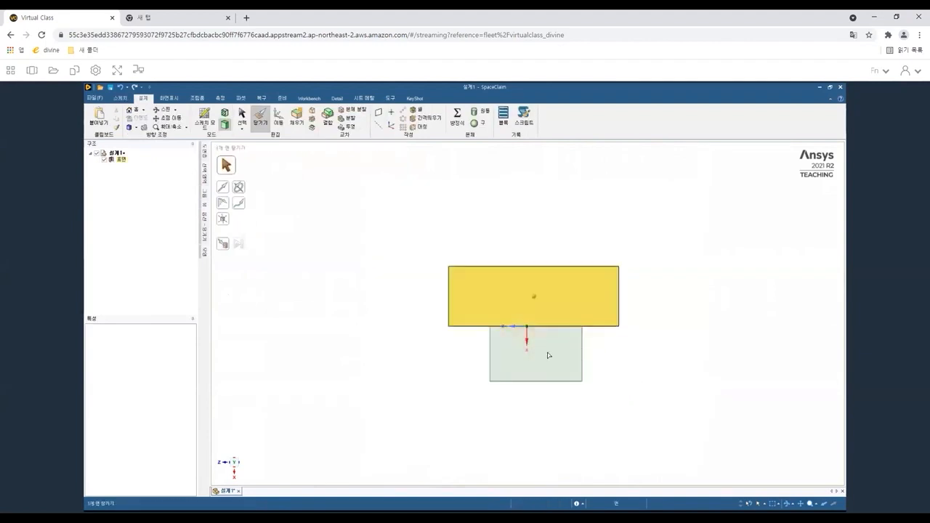
left_click(556, 328)
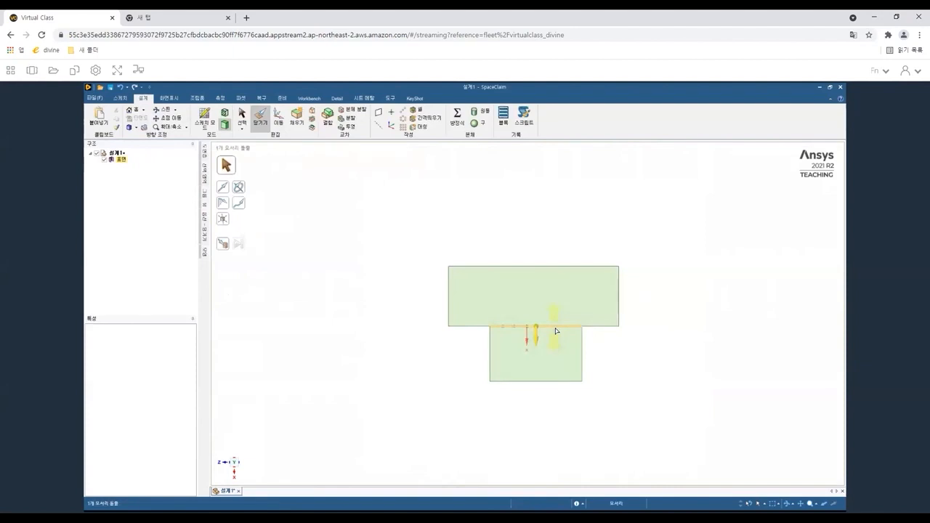
key("k")
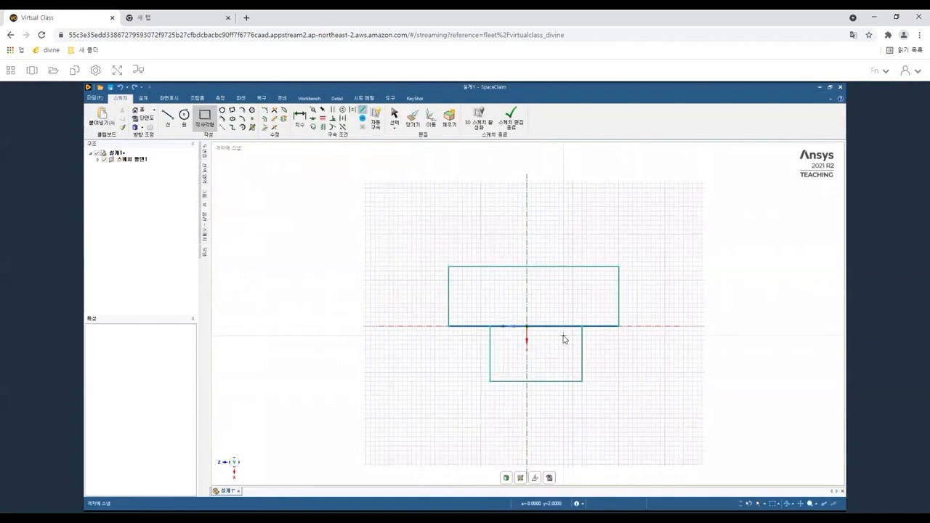
Dimension the upper rectangle's width and its left edge's distance from the vertical axis.
scroll(556, 338, "down", 2)
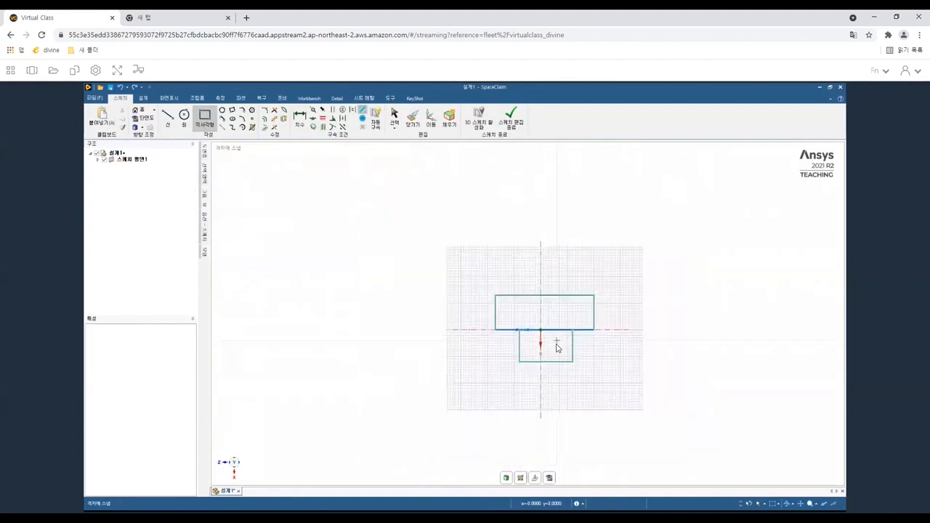
scroll(557, 343, "up", 4)
scroll(557, 349, "up", 3)
scroll(557, 348, "down", 3)
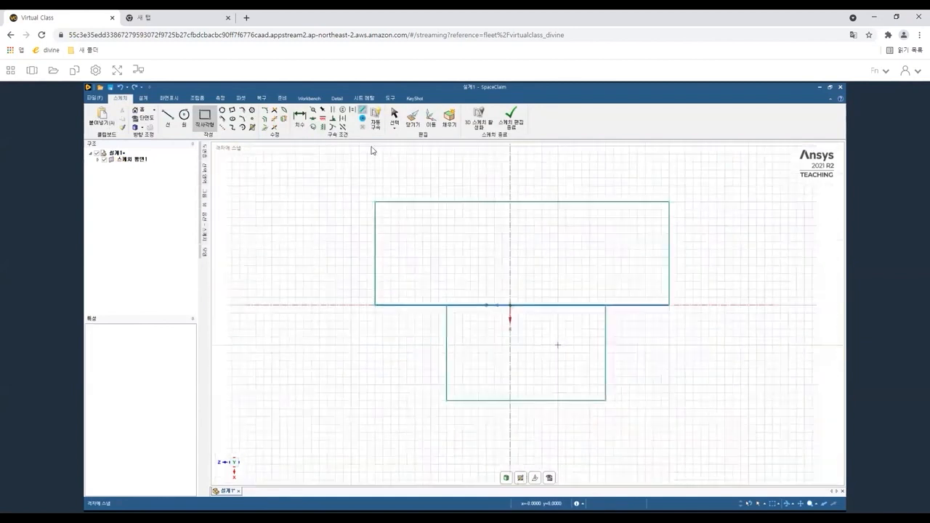
left_click(300, 123)
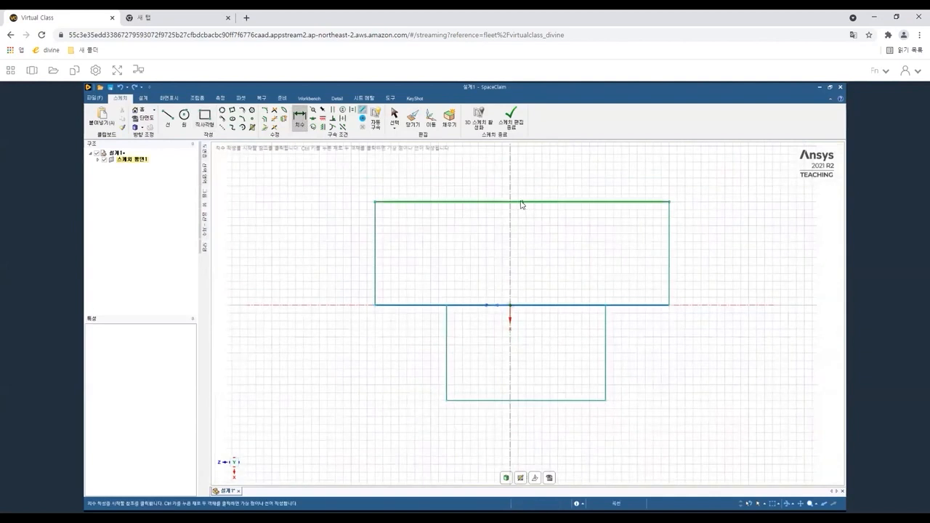
left_click(513, 206)
left_click(514, 170)
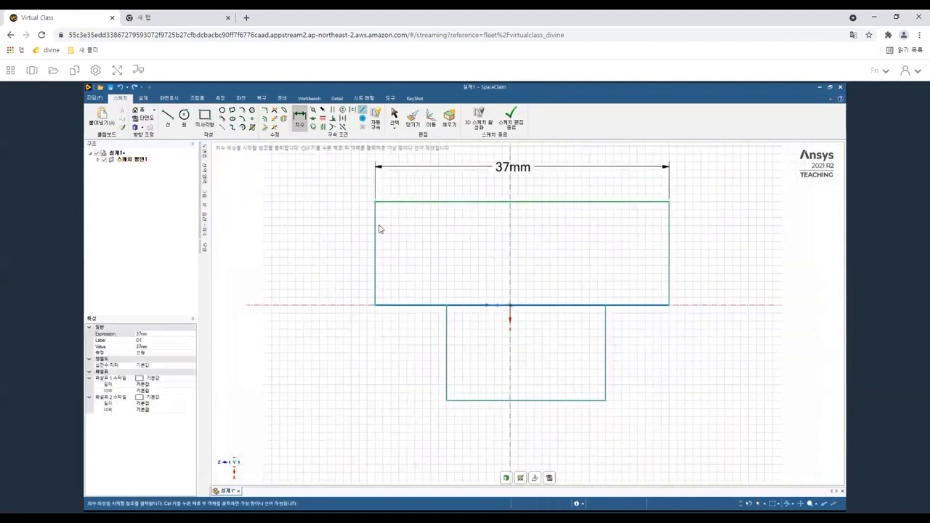
left_click(375, 229)
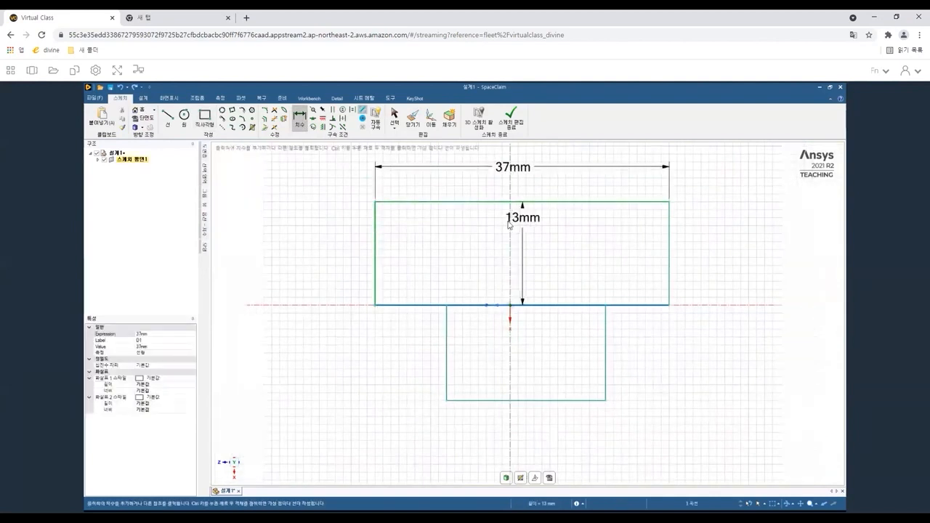
left_click(511, 226)
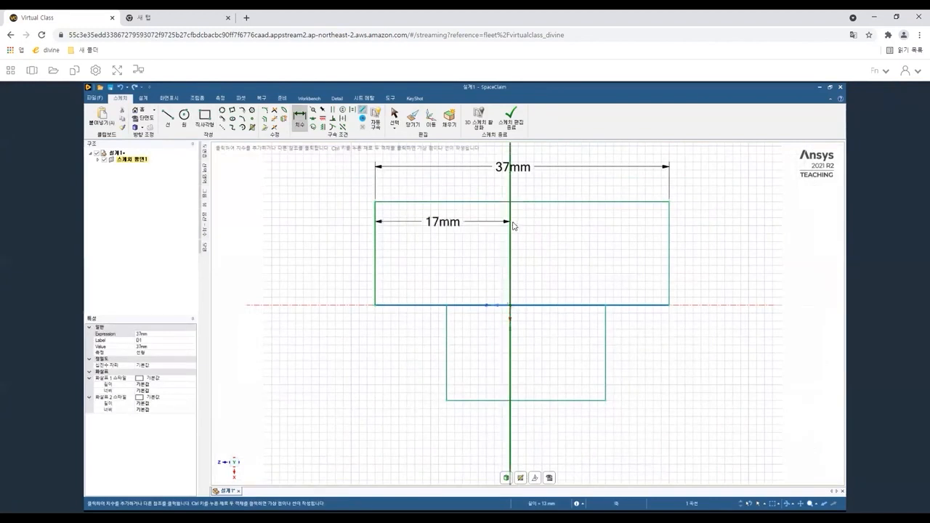
left_click(453, 193)
Dimension the lower rectangle's width and its left edge's distance from the vertical axis.
left_click(497, 402)
left_click(498, 452)
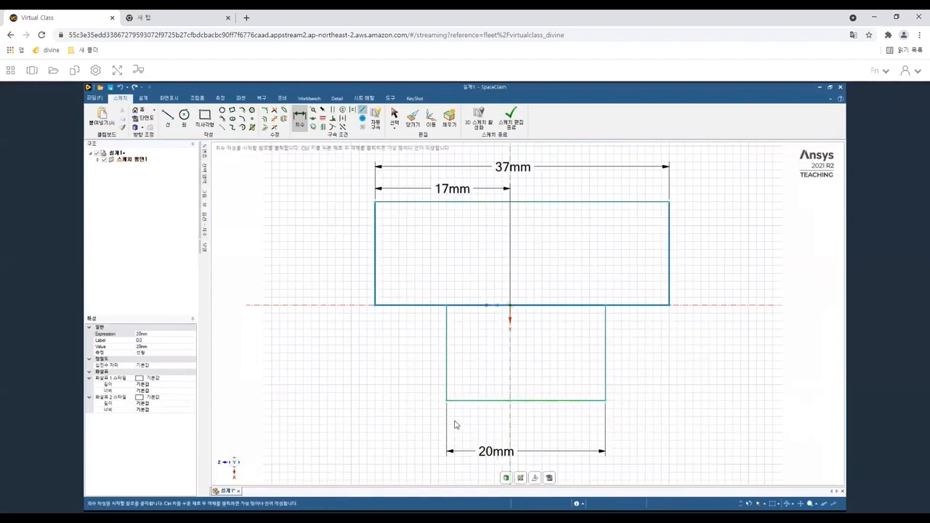
left_click(446, 389)
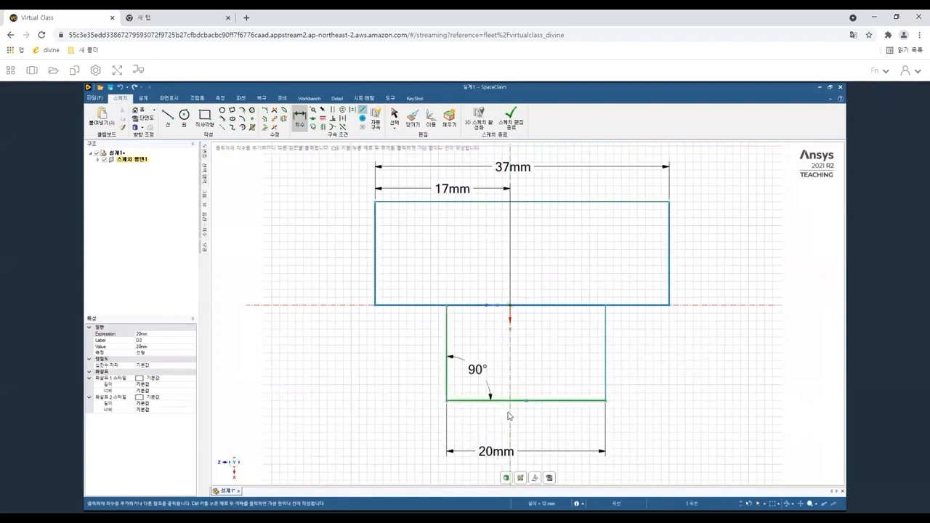
left_click(511, 434)
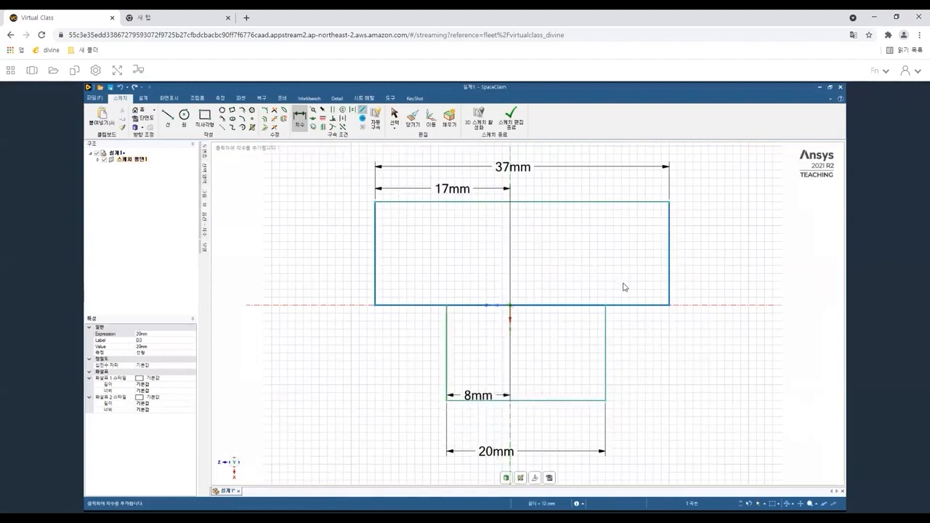
key("Escape")
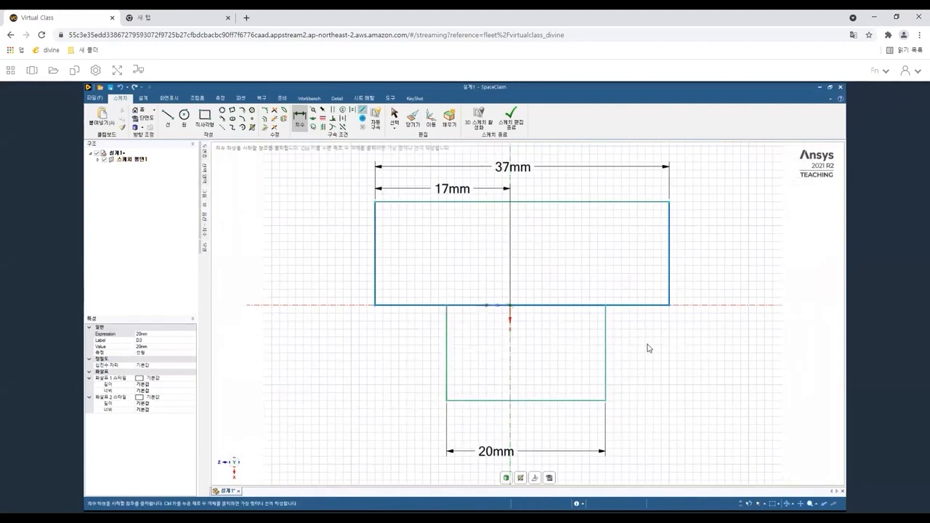
left_click(302, 117)
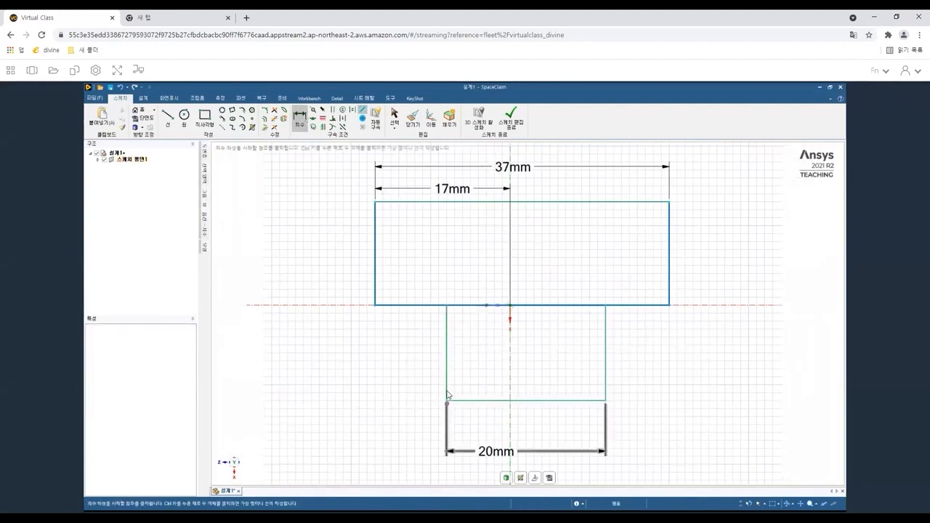
left_click(446, 390)
left_click(509, 411)
left_click(479, 422)
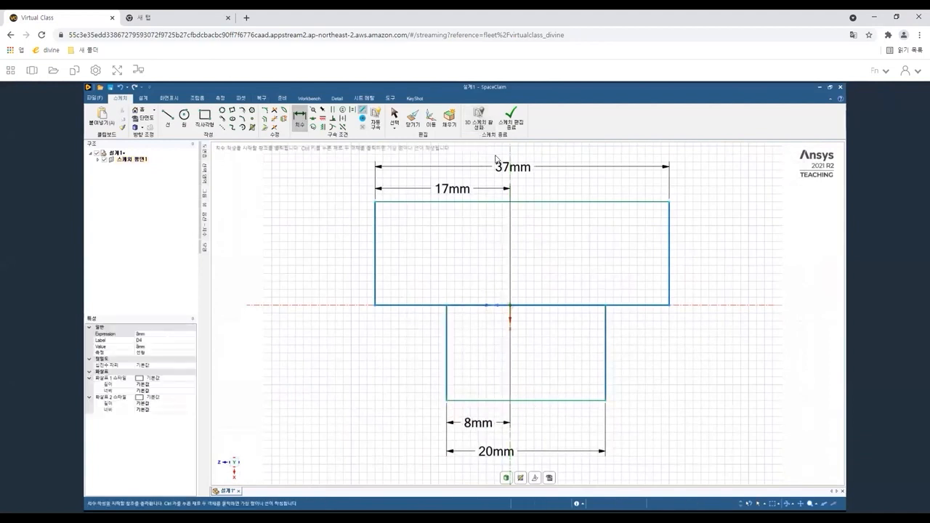
Dimension the heights of the upper and lower rectangles.
left_click(377, 243)
left_click(322, 246)
left_click(446, 366)
left_click(327, 352)
Set the upper rectangle's width dimension to 70 mm.
left_click(507, 170)
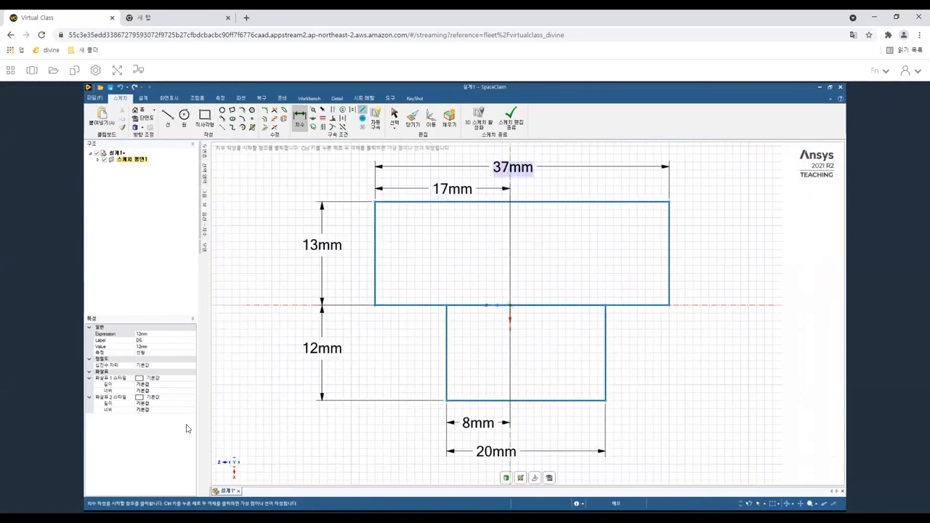
left_click(148, 347)
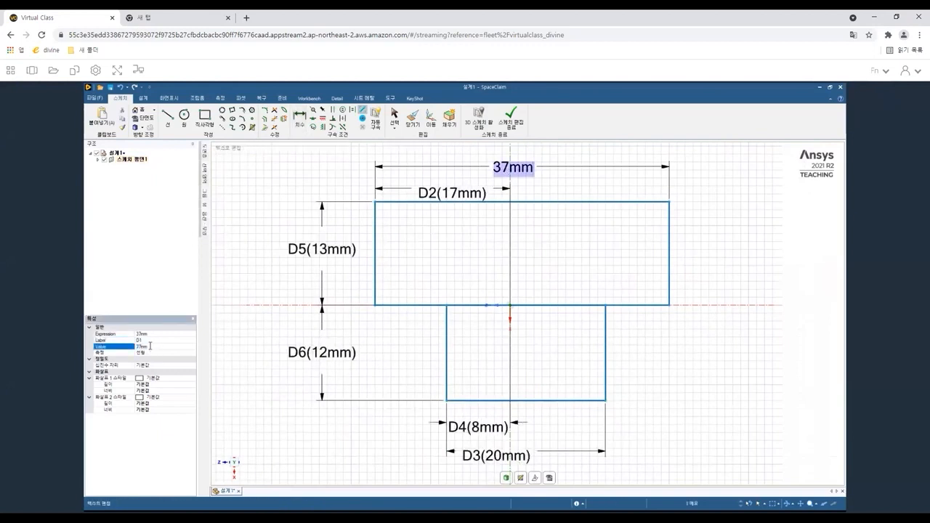
type("70")
key("Return")
Set the upper rectangle's left-edge offset from the vertical axis to 35 mm.
left_click(455, 194)
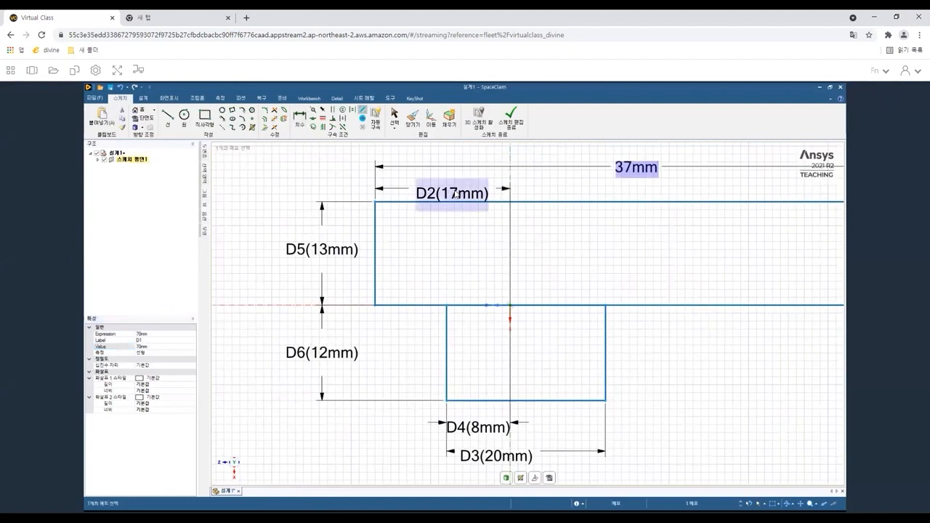
left_click(147, 347)
type("35")
key("Return")
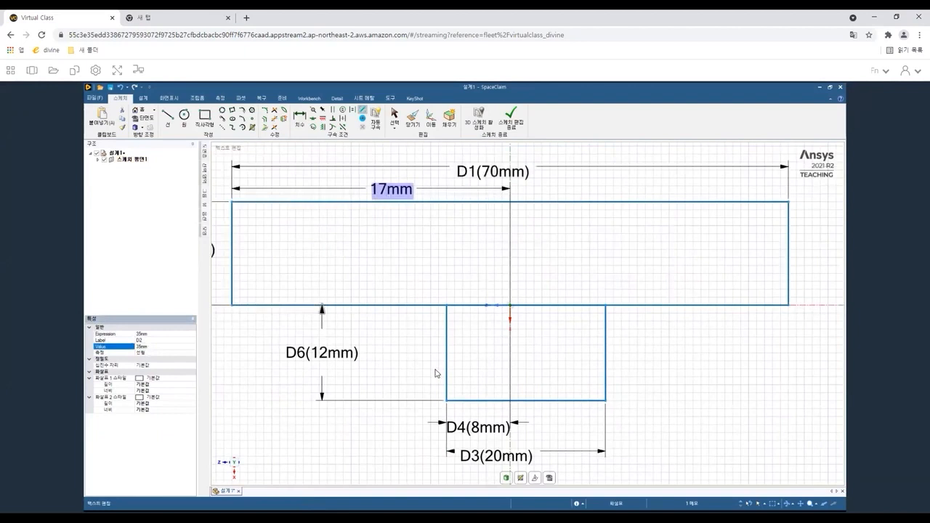
Set the lower rectangle's width dimension to 30 mm.
scroll(430, 369, "down", 3)
left_click(644, 379)
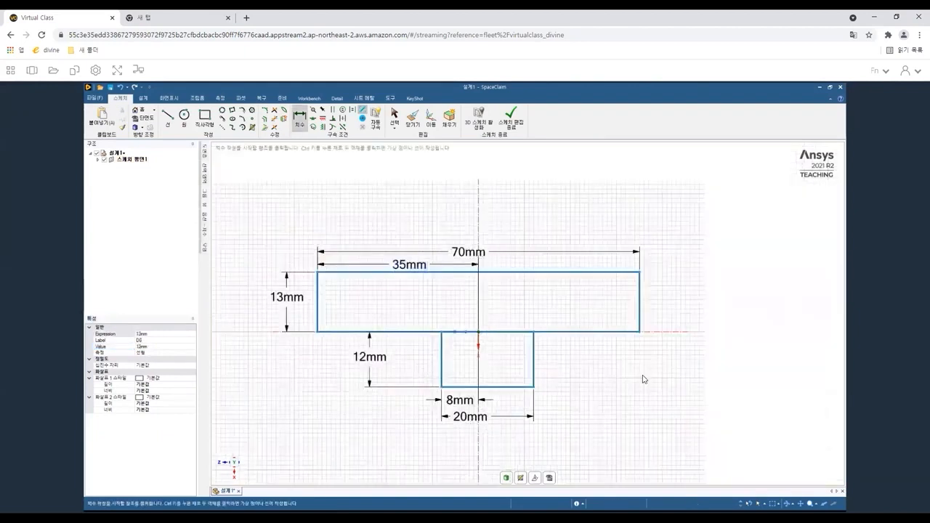
left_click(468, 421)
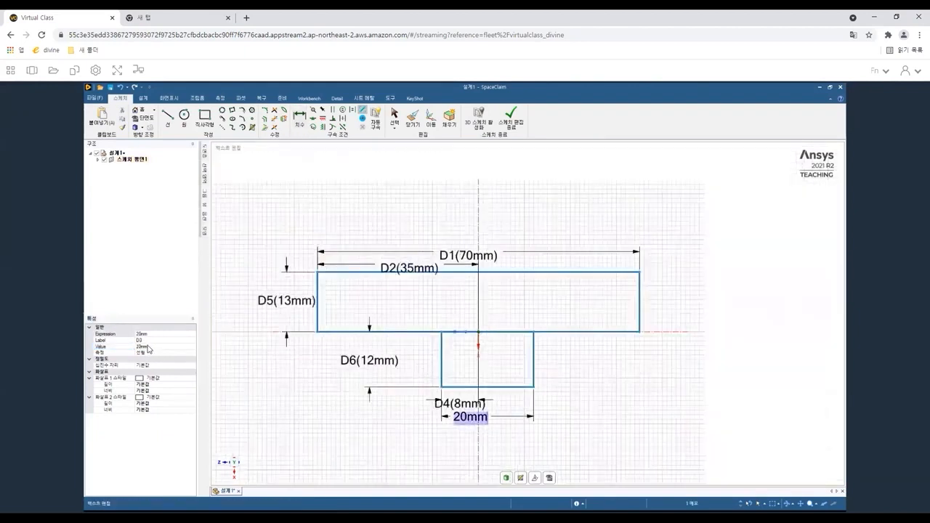
left_click(145, 347)
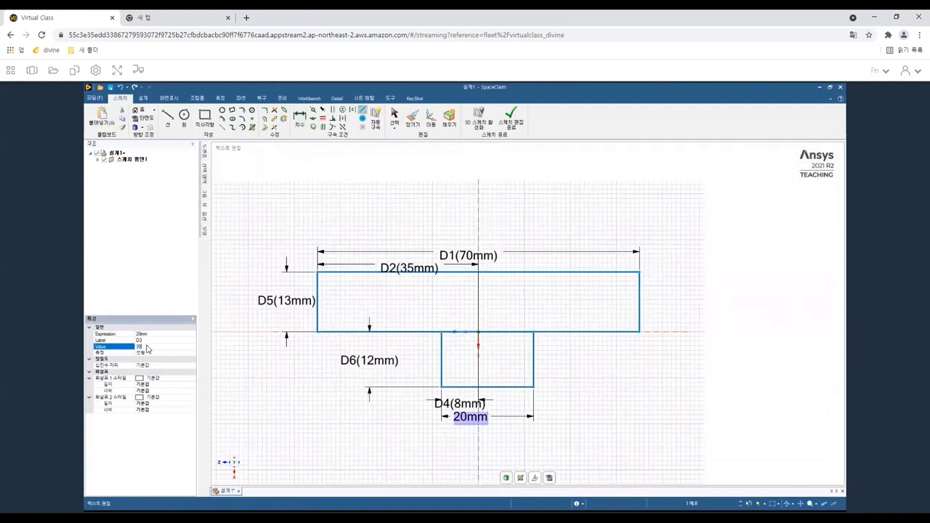
key("Return")
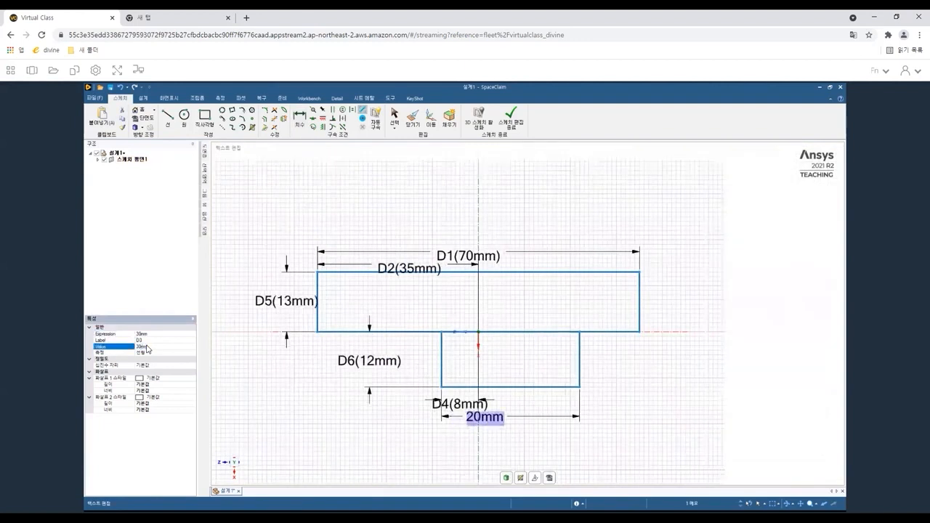
Set the lower rectangle's left-edge offset from the vertical axis to 15 mm.
left_click(466, 407)
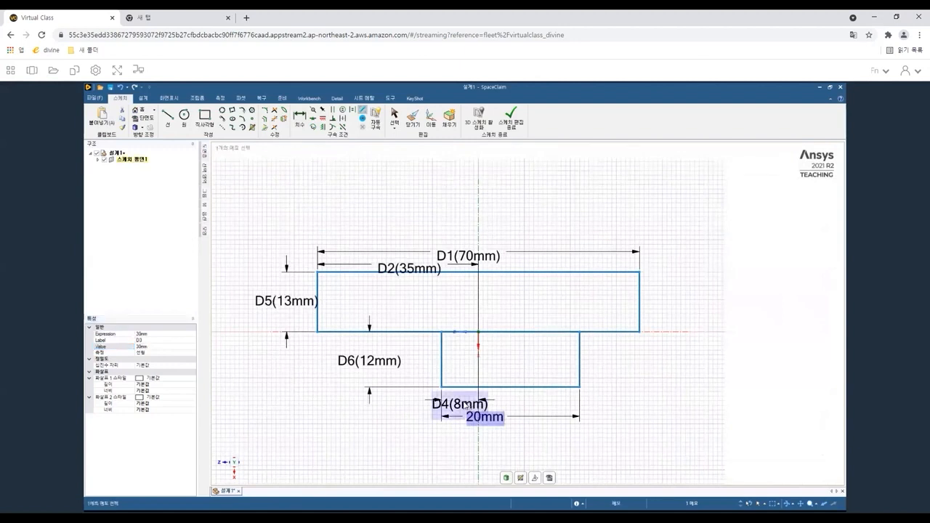
left_click(146, 348)
type("15")
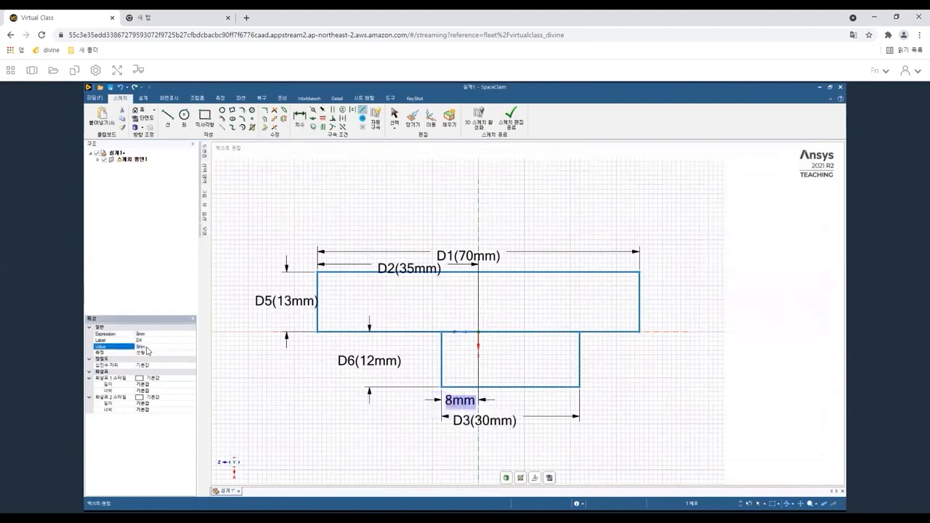
key("Return")
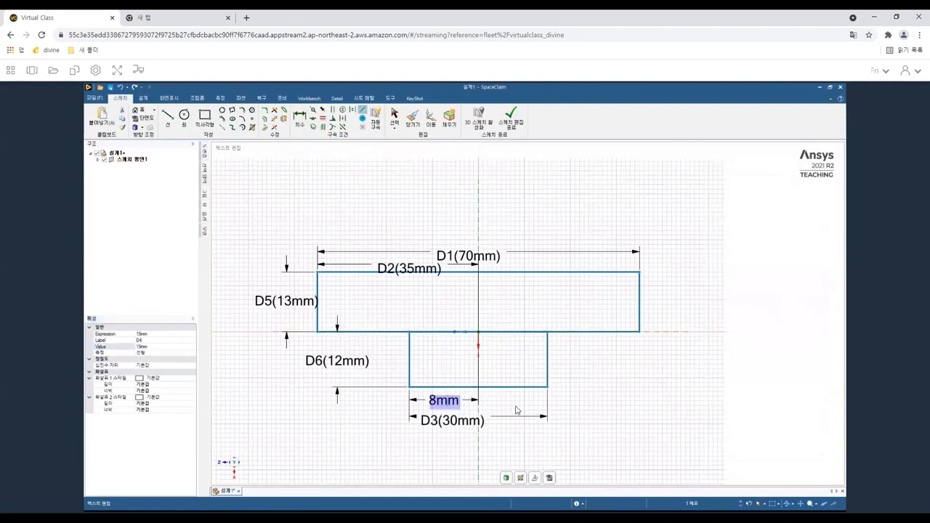
Set the lower rectangle's height dimension to 20 mm.
double_click(328, 362)
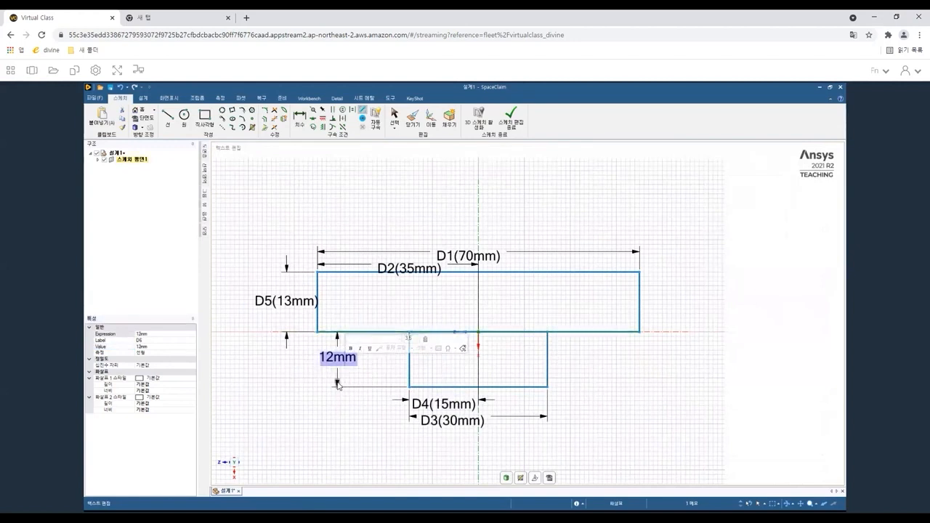
type("20")
key("Return")
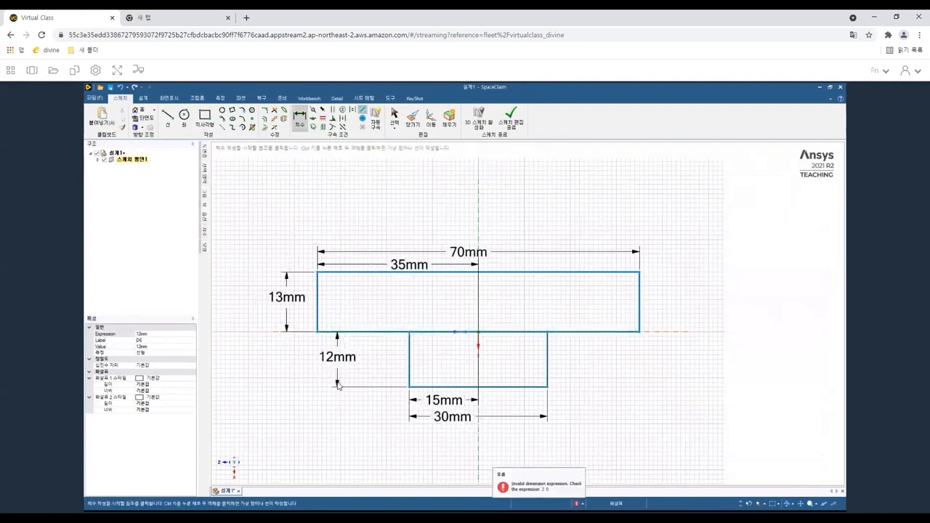
left_click(148, 347)
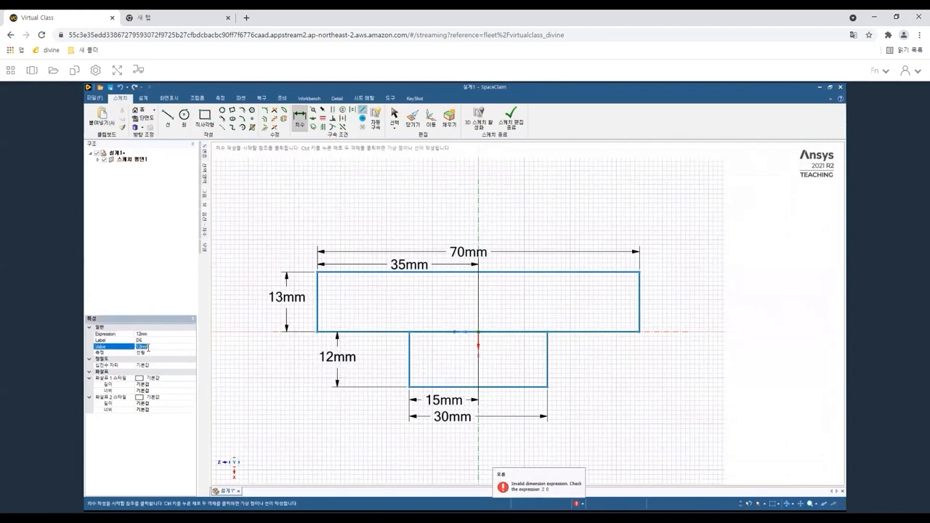
type("20")
key("Return")
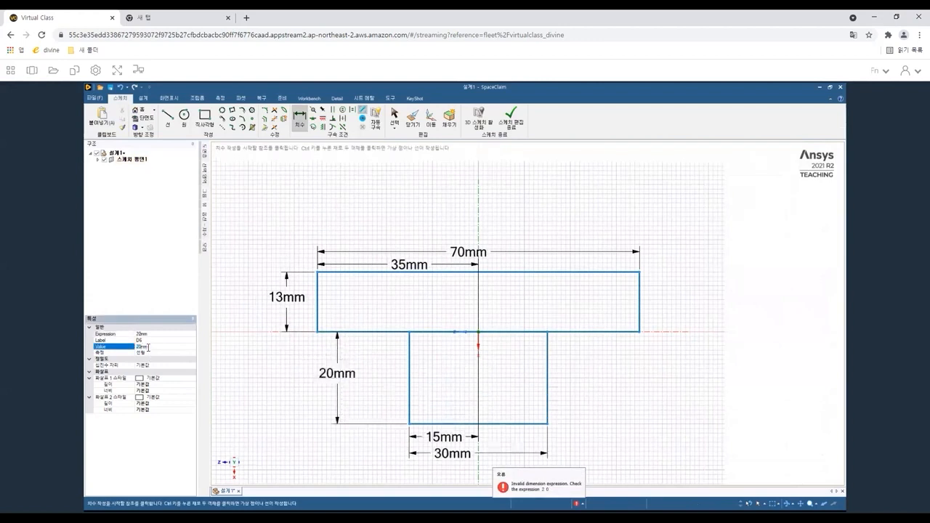
Set the upper rectangle's height dimension to 20 mm.
left_click(288, 302)
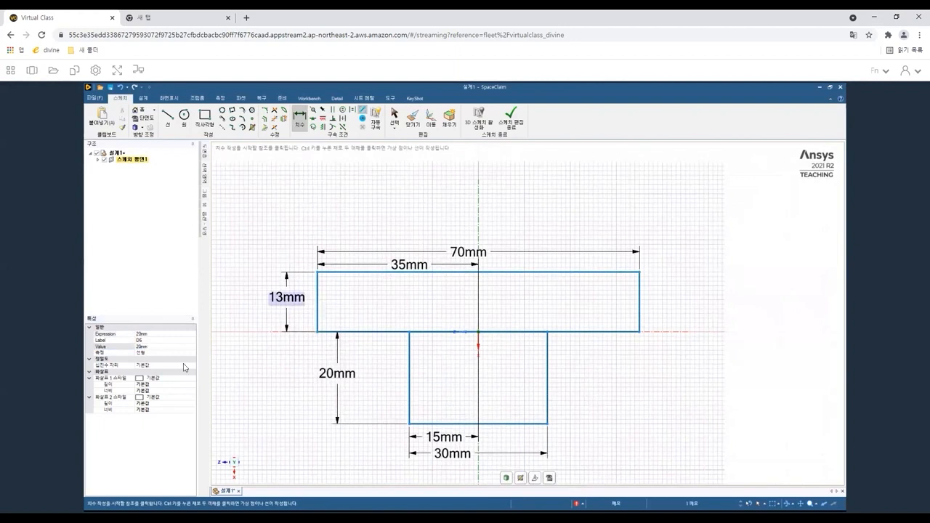
left_click(149, 348)
type("20")
key("Return")
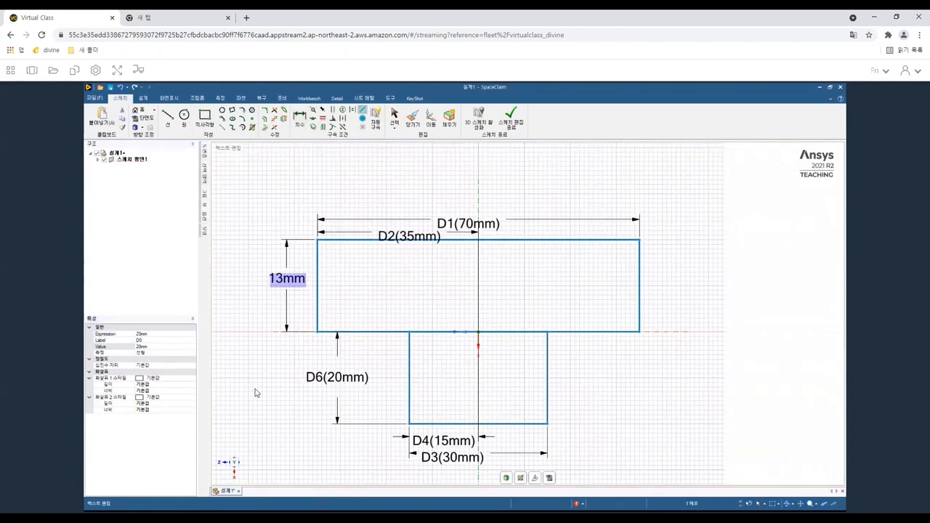
key("d")
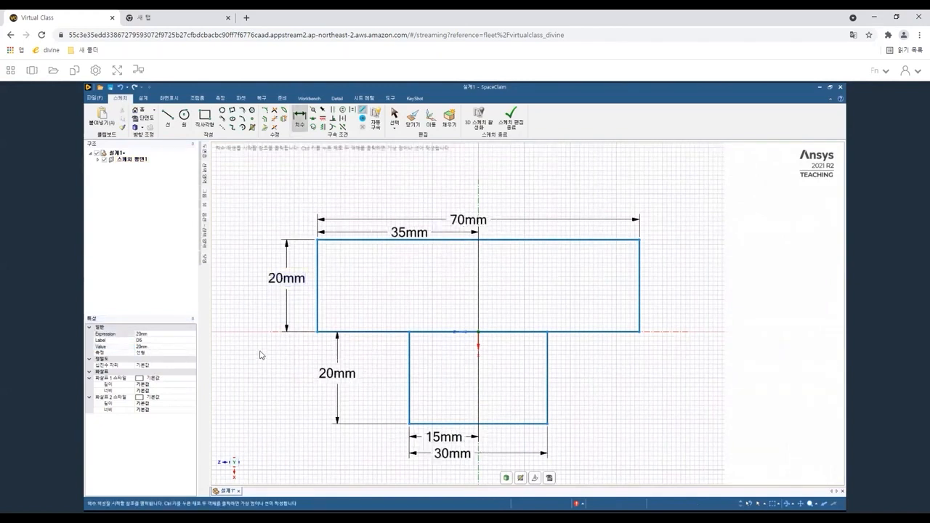
key("Escape")
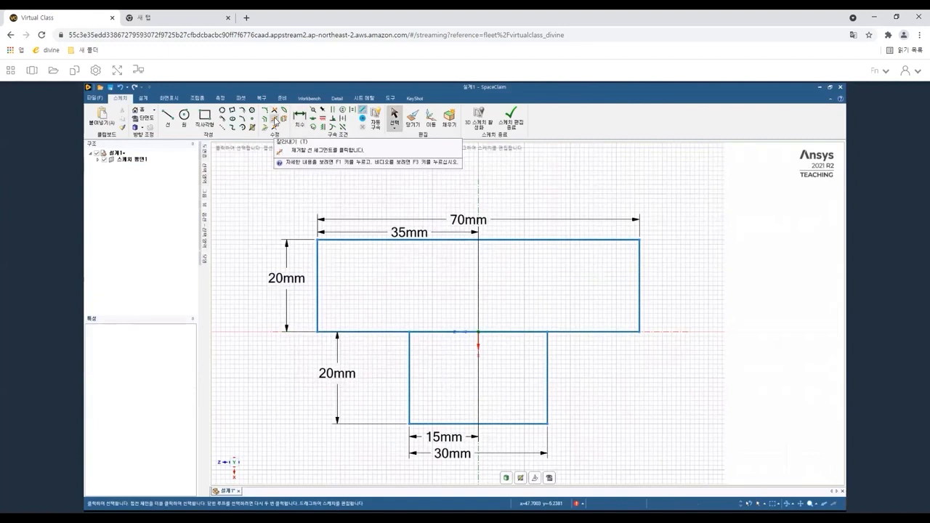
Trim away the shared line segment between the two rectangles so they form one T-shaped outline.
left_click(274, 119)
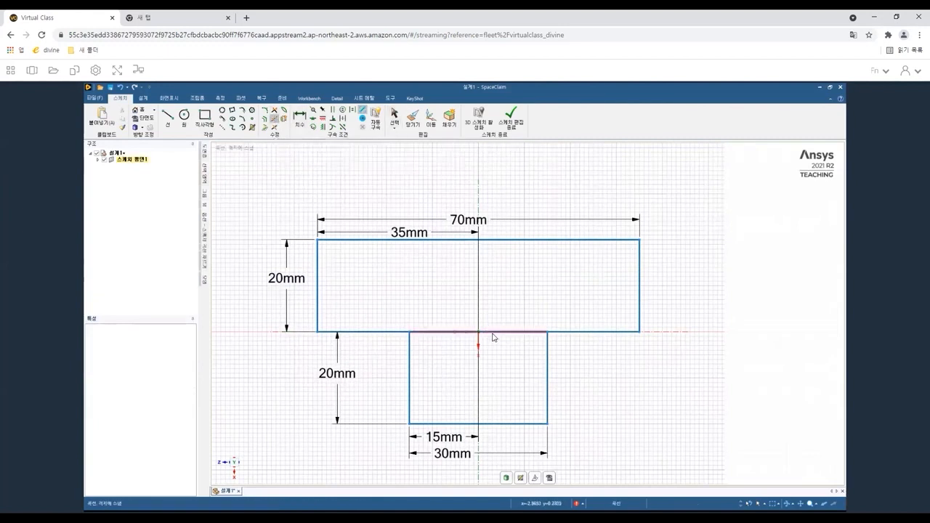
left_click(493, 336)
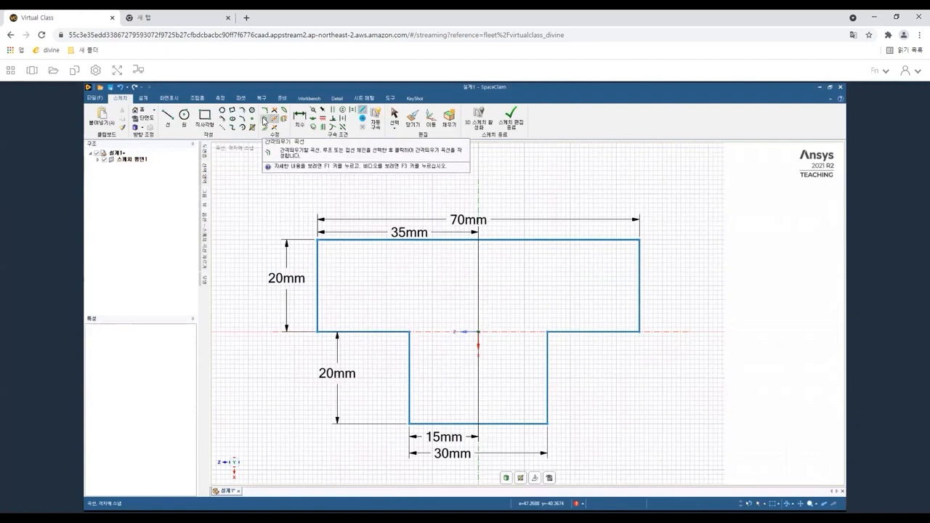
Draw a smaller rectangle inside the lower section of the T shape.
left_click(204, 116)
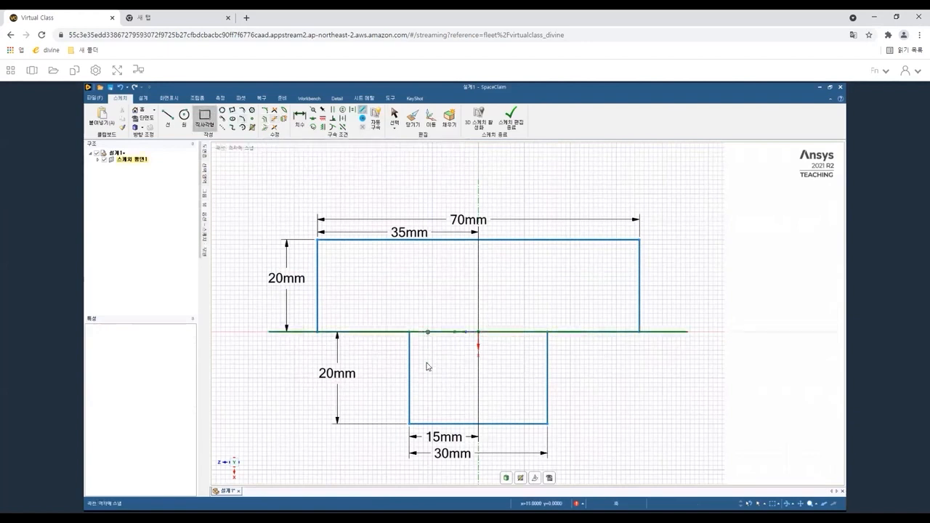
left_click(535, 409)
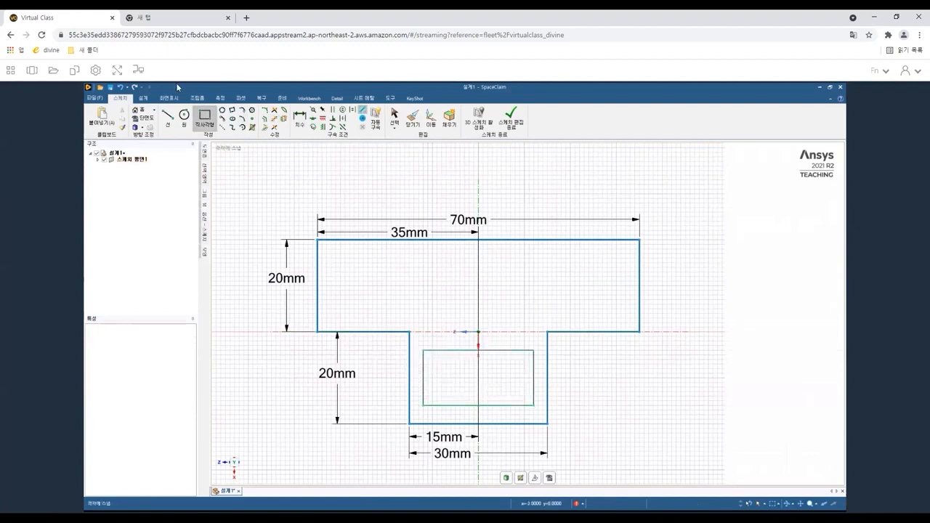
Dimension the inner rectangle's offsets from the left and right edges of the lower section.
left_click(304, 119)
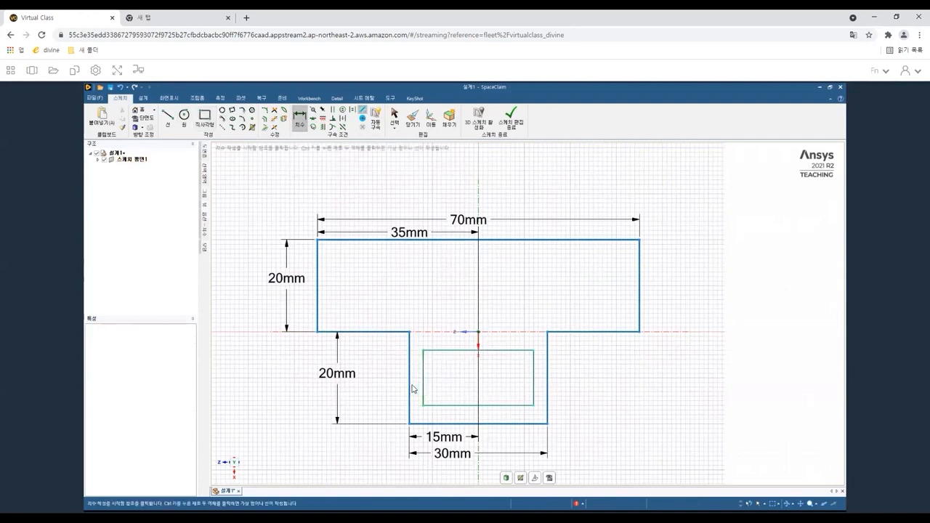
left_click(410, 386)
left_click(422, 385)
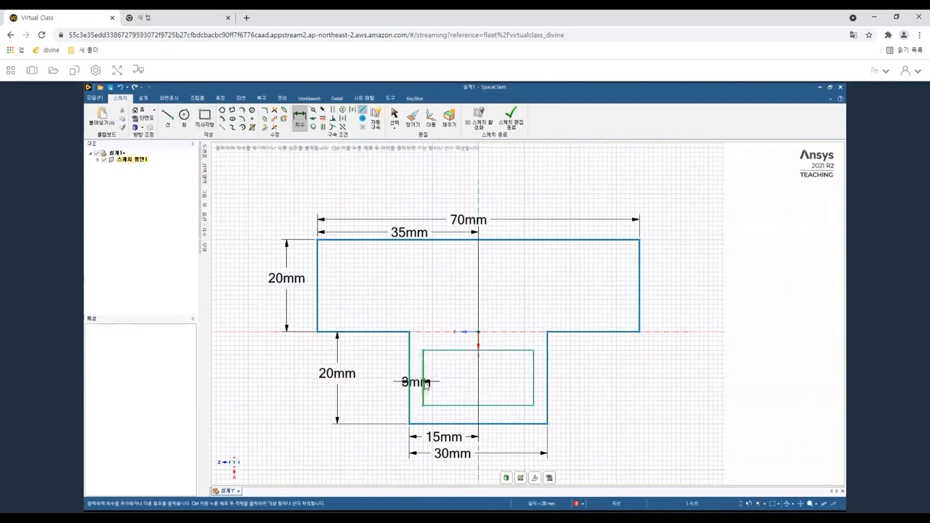
left_click(420, 324)
left_click(534, 372)
left_click(546, 367)
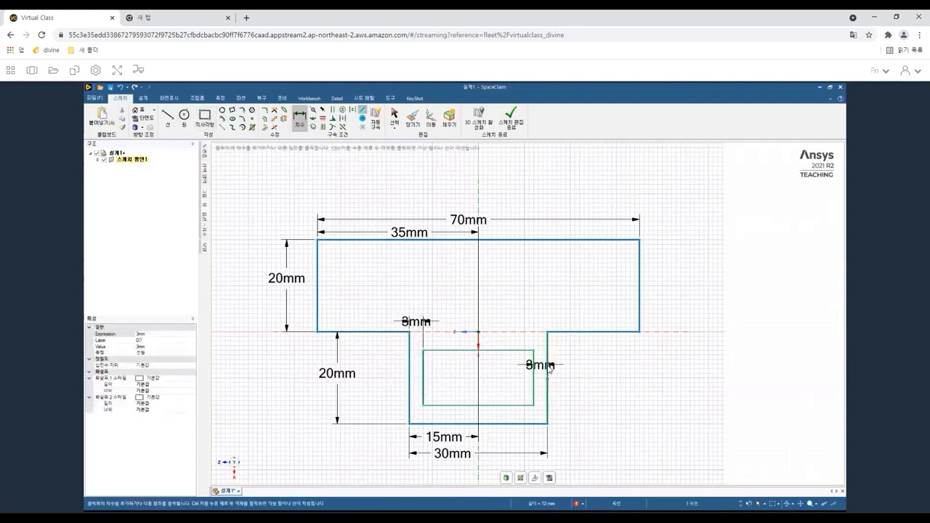
left_click(540, 317)
Dimension the inner rectangle's offsets from the bottom edge and the top junction line of the lower section.
left_click(505, 405)
left_click(505, 423)
left_click(581, 413)
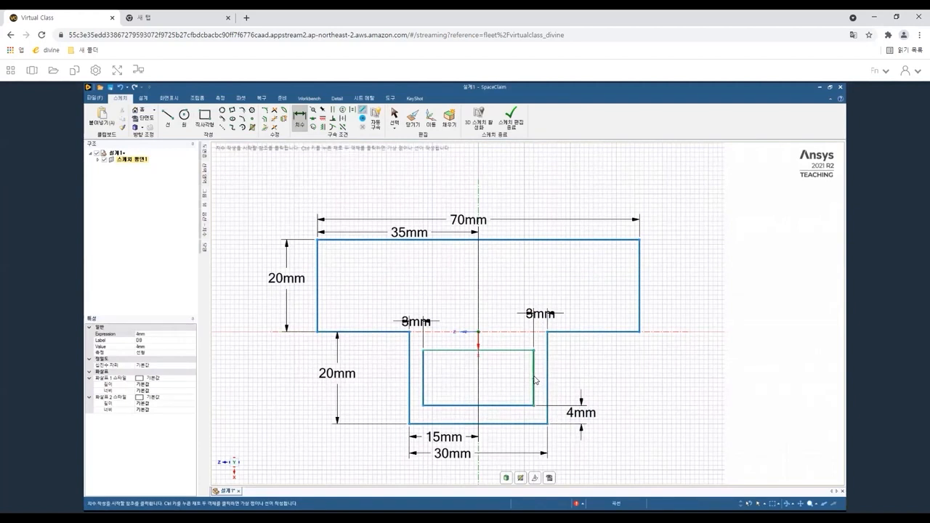
left_click(521, 352)
left_click(573, 332)
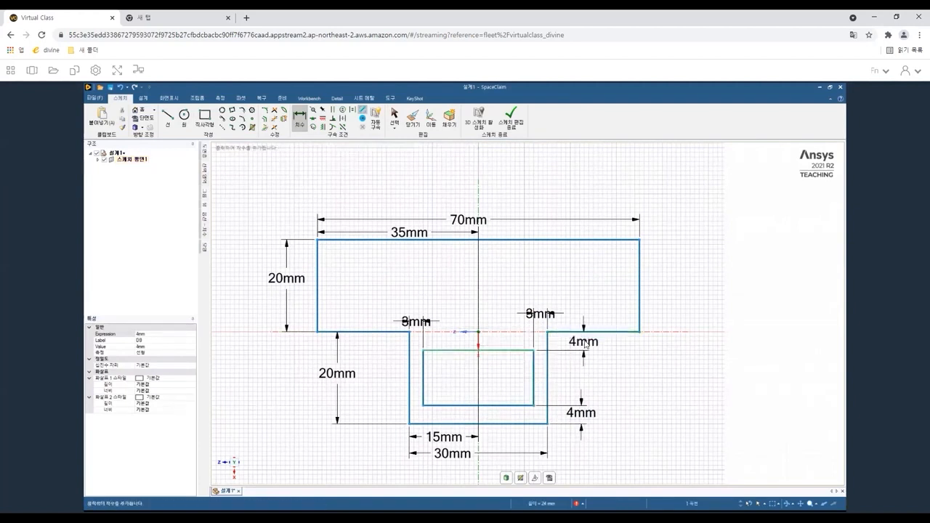
left_click(585, 346)
Set the inner rectangle's left and right offset dimensions to 5 mm.
double_click(415, 325)
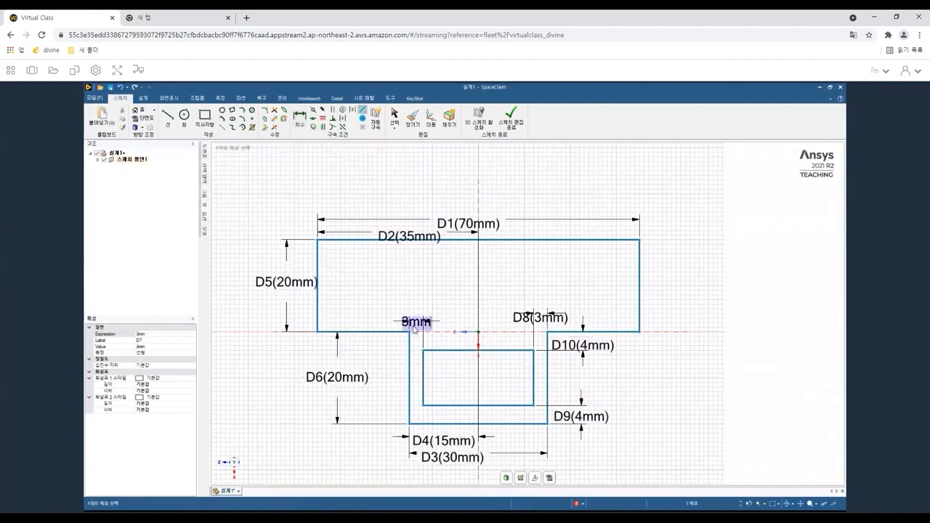
left_click(143, 346)
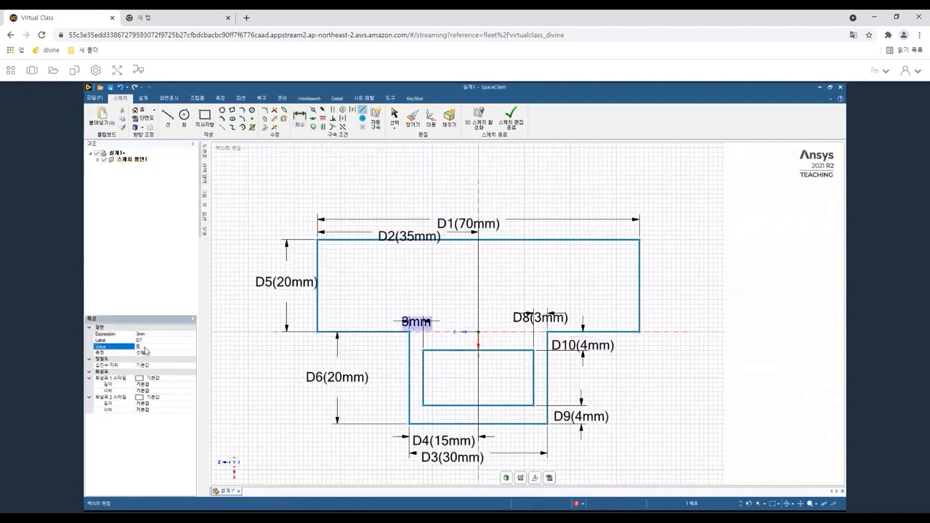
key("Return")
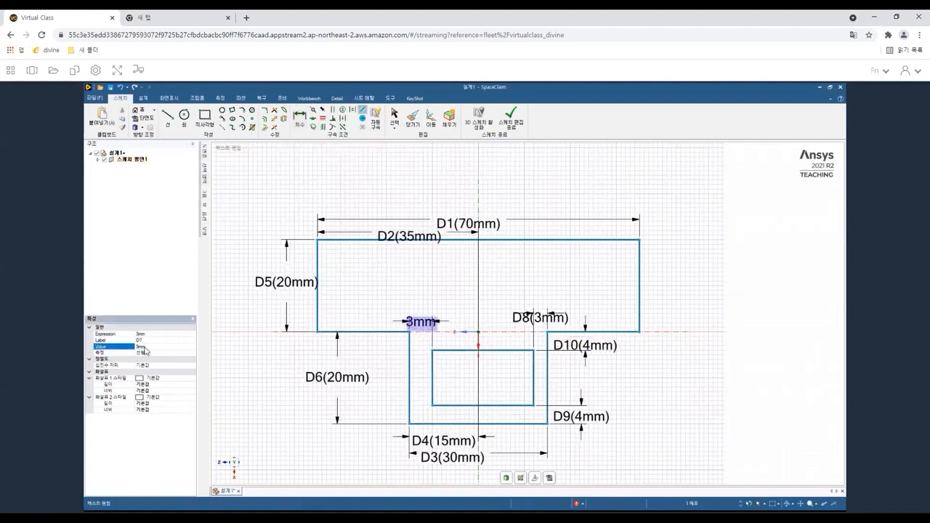
double_click(547, 315)
left_click(149, 347)
key("Return")
Set the inner rectangle's top and bottom offset dimensions to 5 mm.
double_click(605, 346)
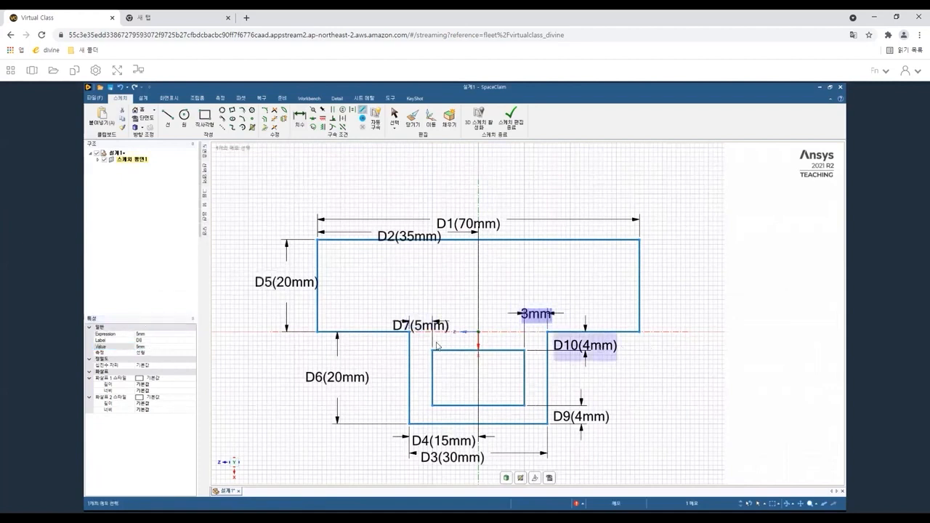
left_click(150, 347)
type("5")
key("Return")
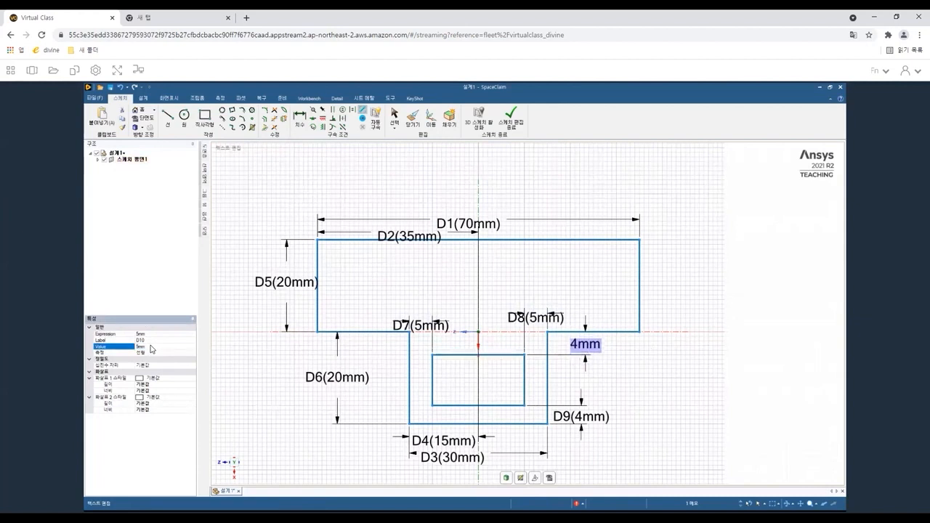
double_click(581, 416)
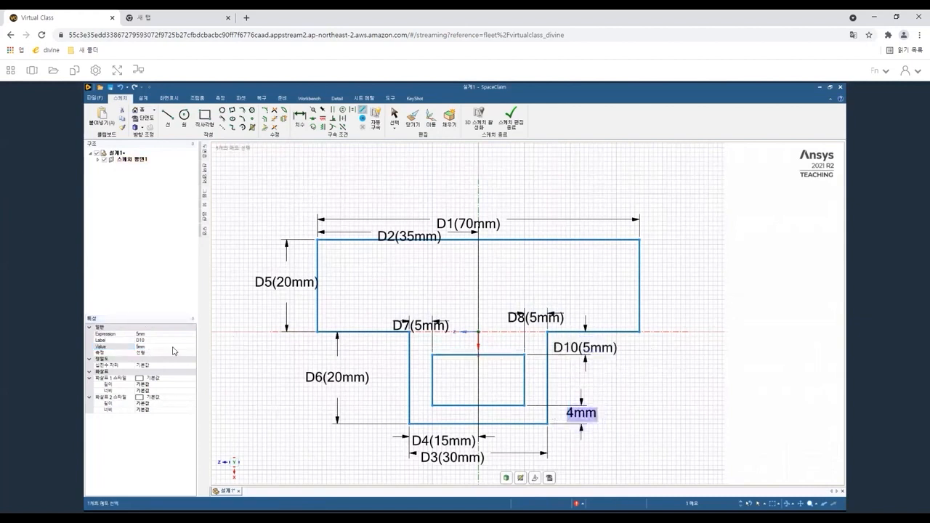
left_click(148, 348)
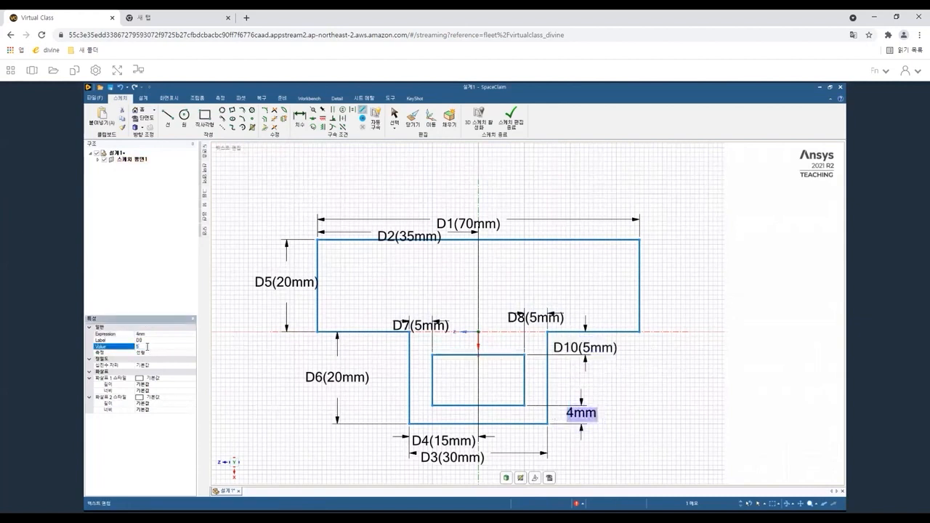
type("5")
key("Return")
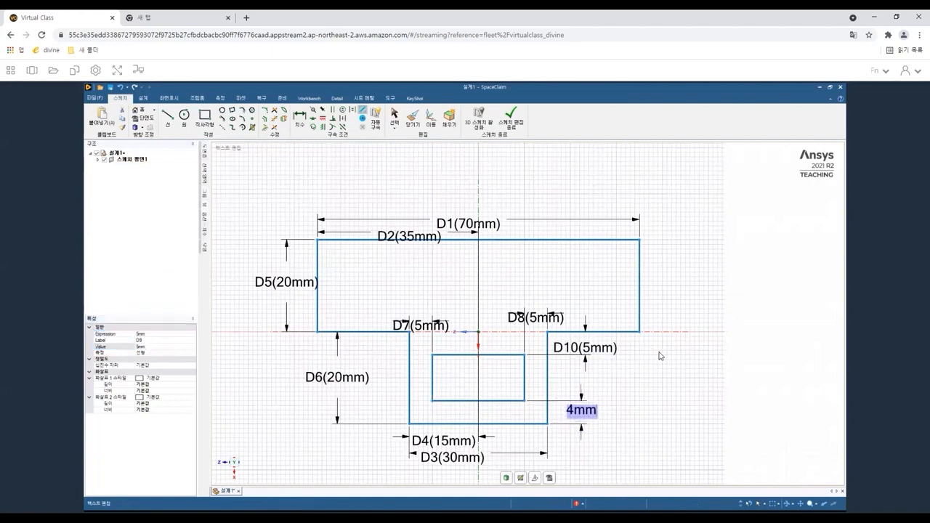
key("Escape")
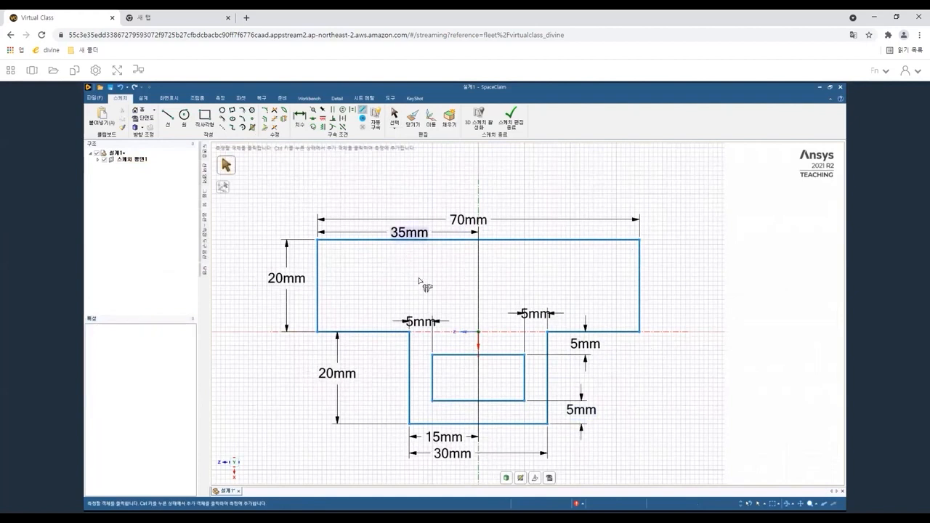
Switch to 3D mode and delete the inner rectangular face to leave an opening in the T-shaped surface.
key("d")
mouse_move(477, 372)
middle_mouse_down()
mouse_move(485, 277)
mouse_move(461, 338)
middle_mouse_up()
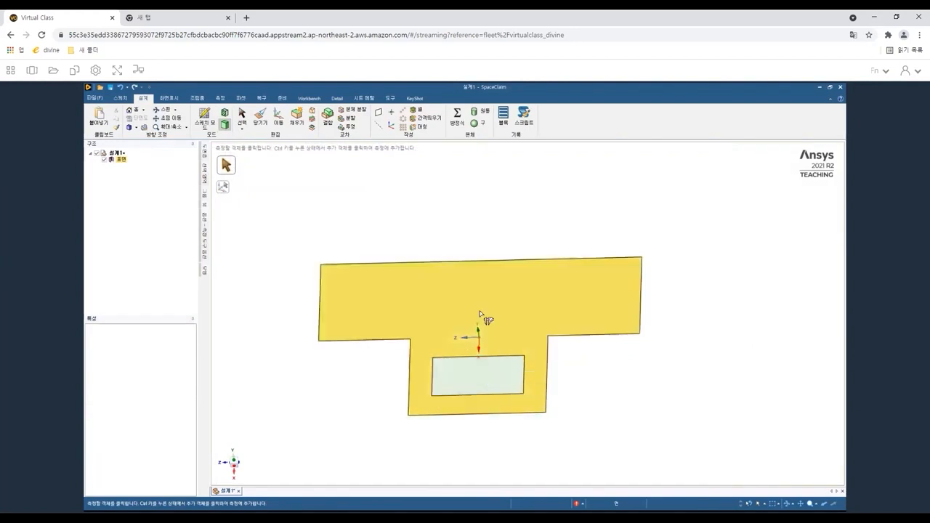
left_click(241, 115)
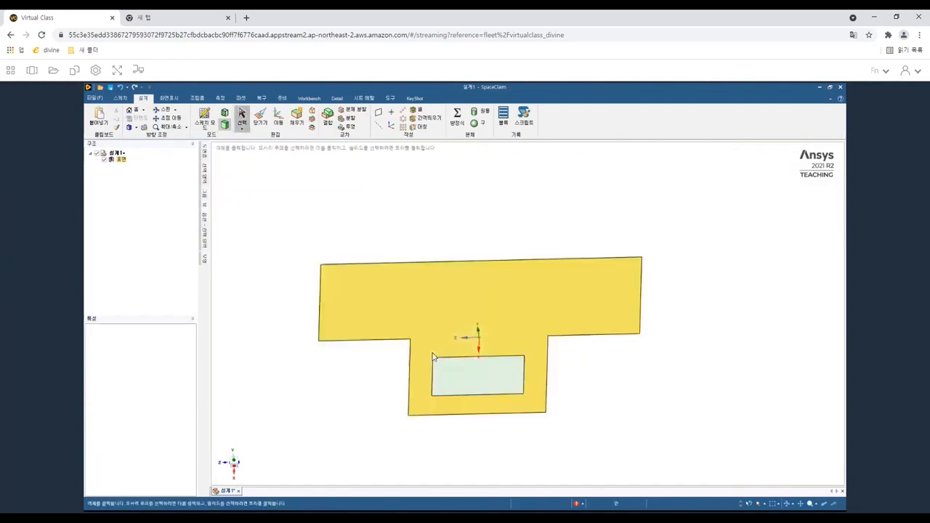
left_click(462, 378)
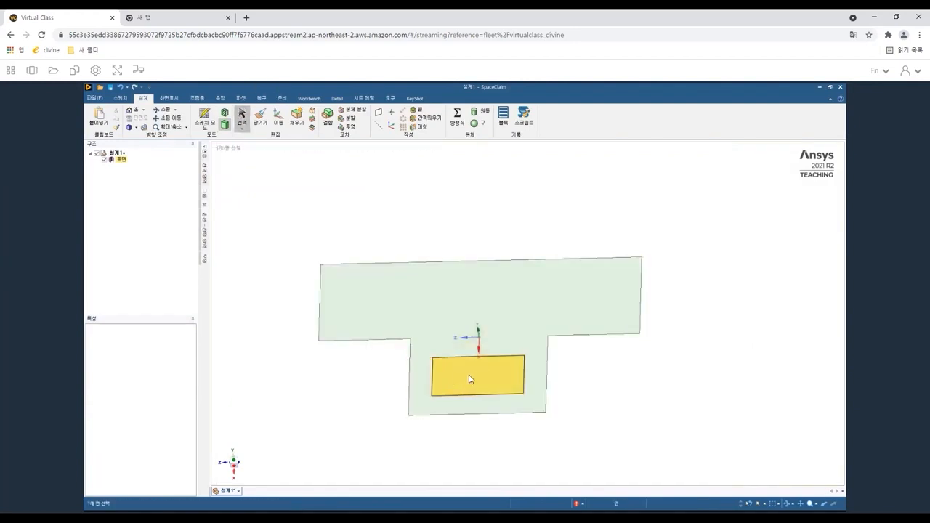
left_click(473, 376)
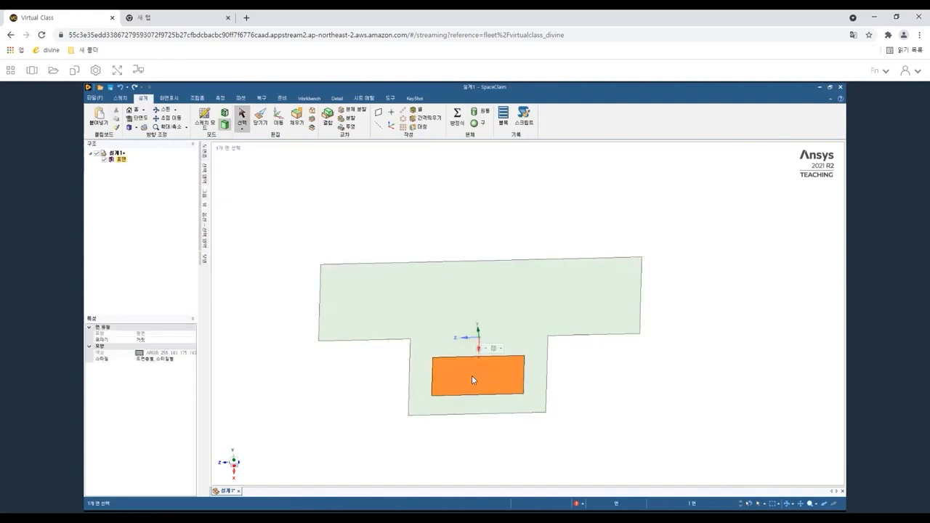
key("Delete")
middle_click_drag(476, 380, 491, 397)
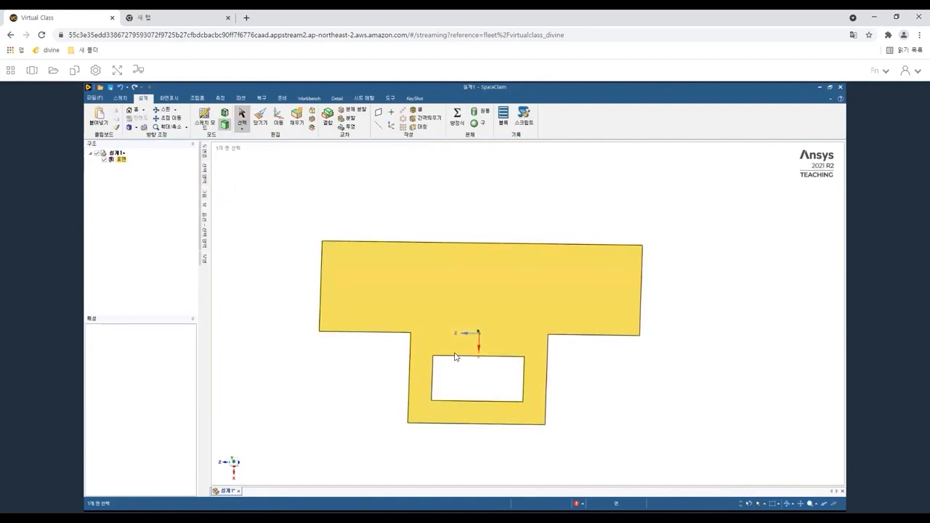
Pull the T-shaped surface into a solid 10 mm thick.
left_click(259, 124)
left_click(478, 288)
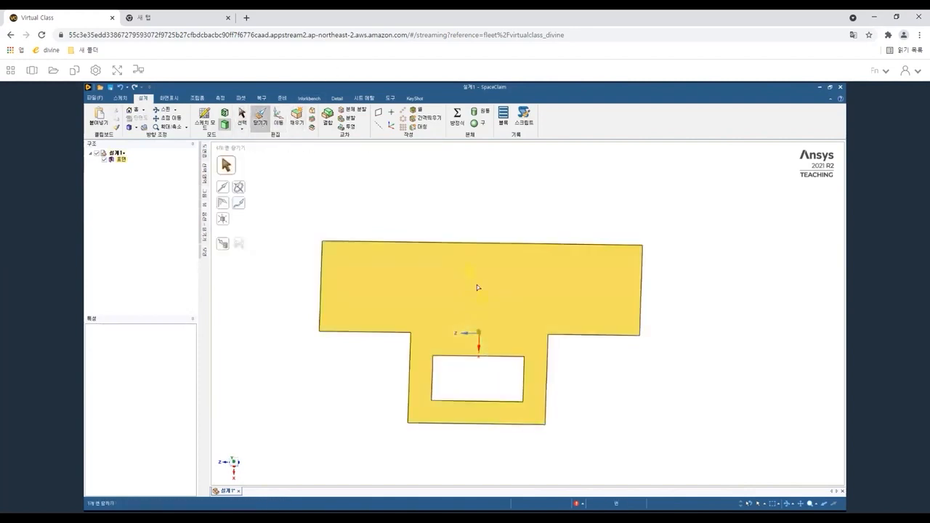
left_click(477, 288)
mouse_move(474, 298)
middle_mouse_down()
mouse_move(471, 228)
mouse_move(476, 311)
middle_mouse_up()
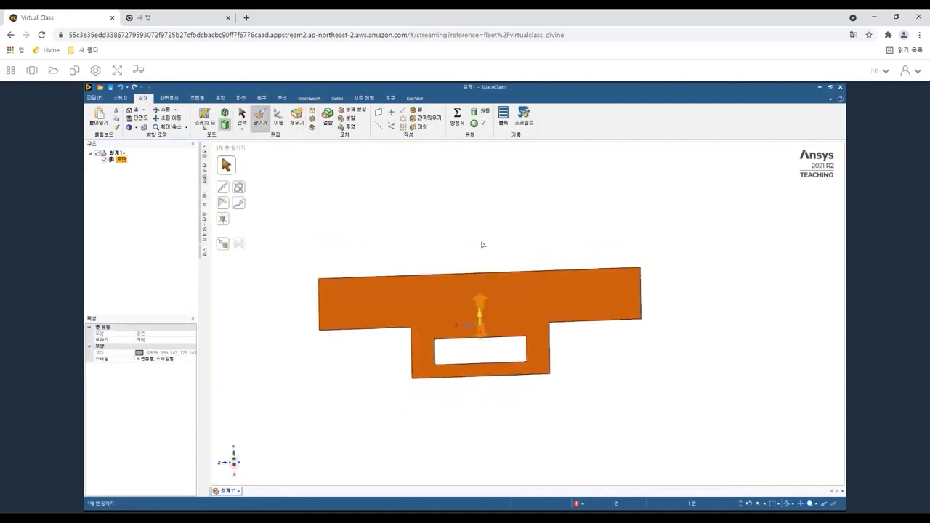
left_click_drag(484, 246, 483, 253)
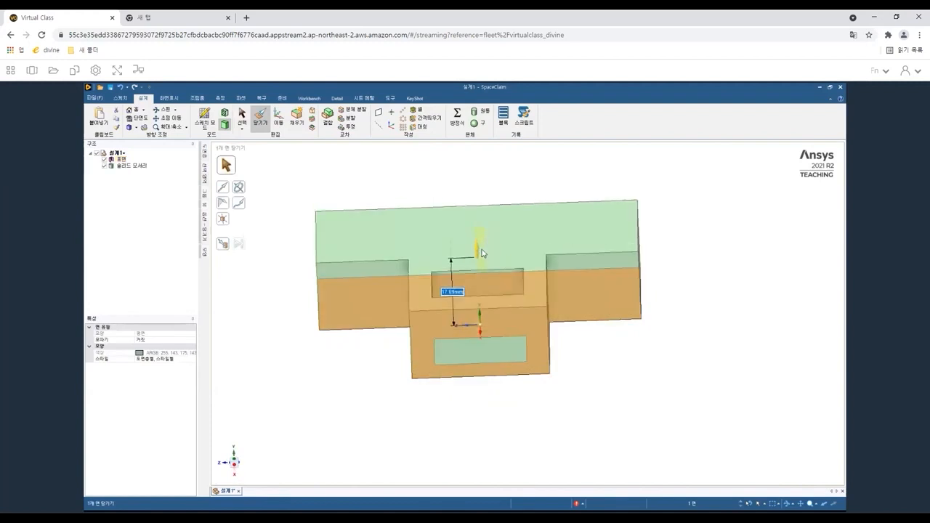
type("10")
key("Return")
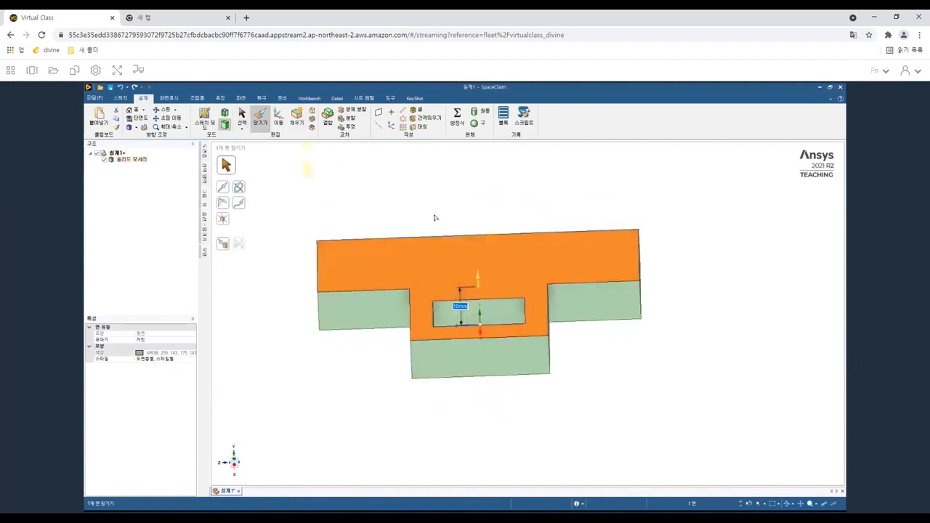
Start a sketch on the solid's top face and draw two circles, one on each side of the upper section.
key("s")
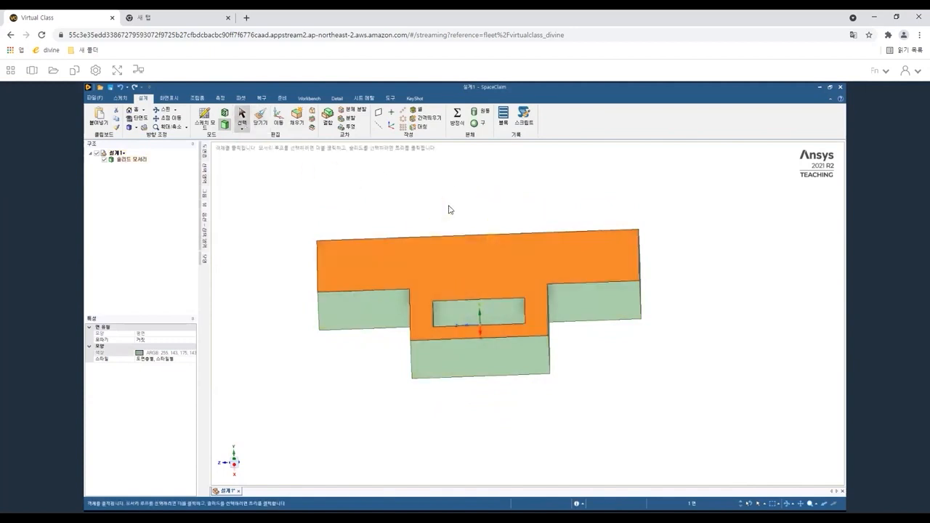
left_click(442, 270)
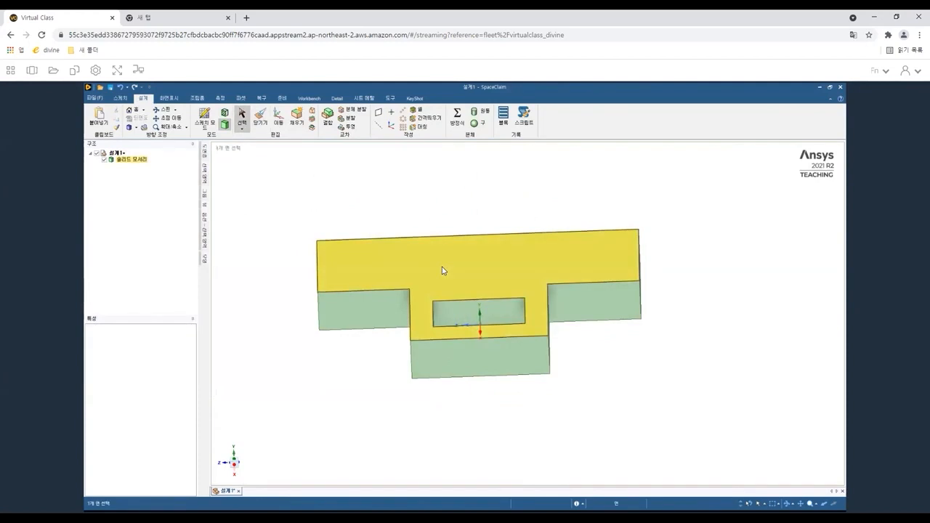
left_click(443, 270)
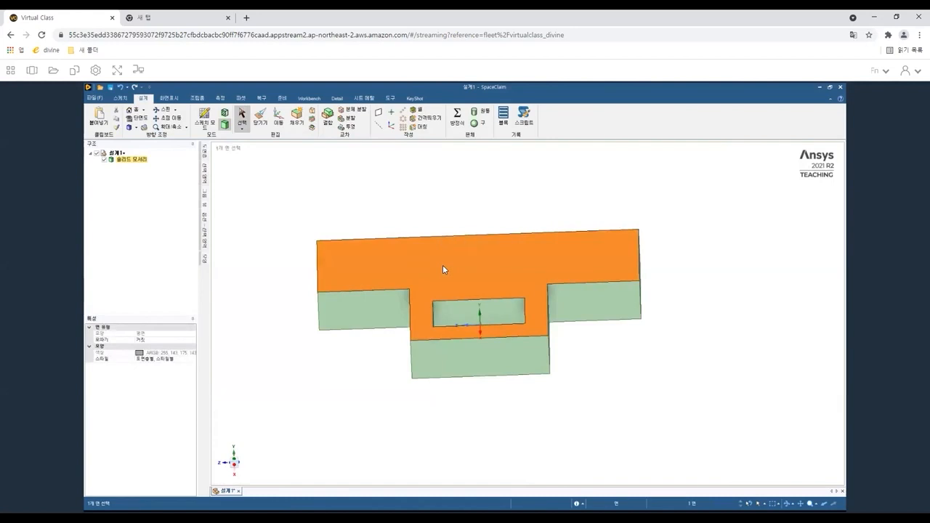
key("k")
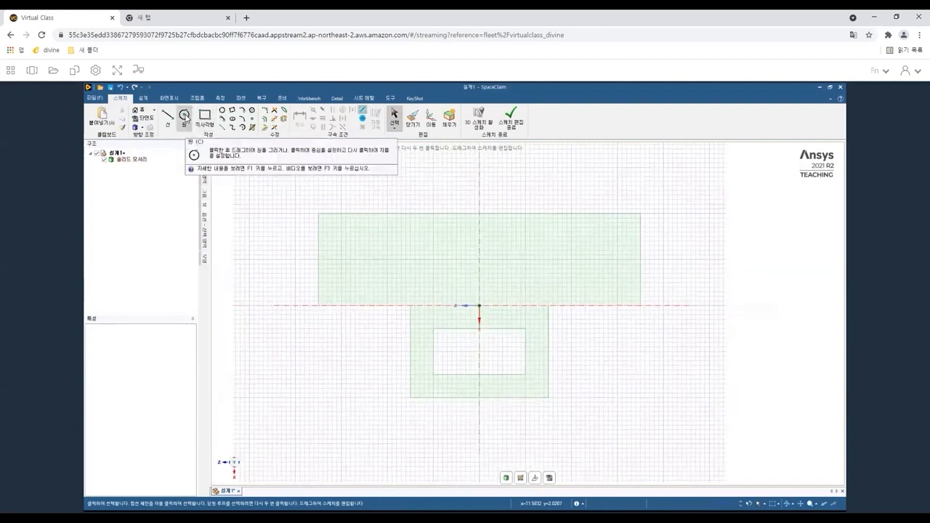
left_click(185, 116)
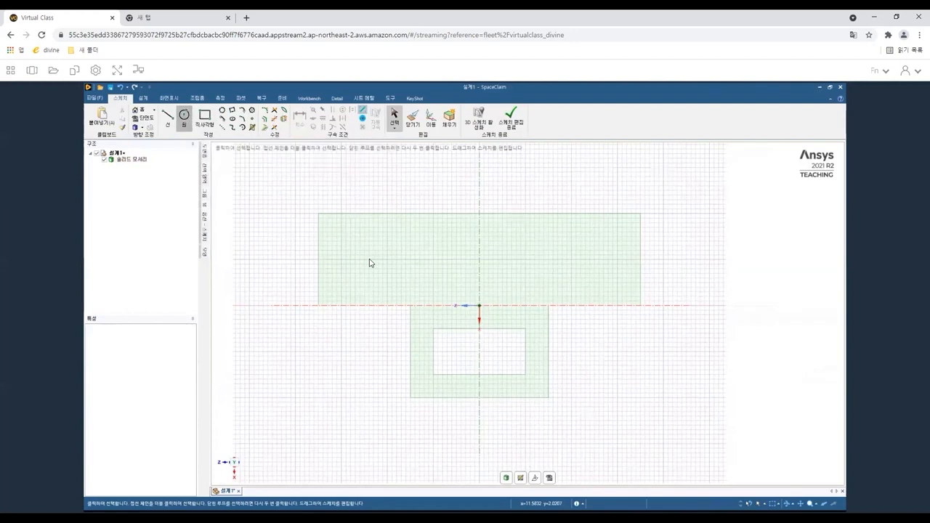
left_click(369, 259)
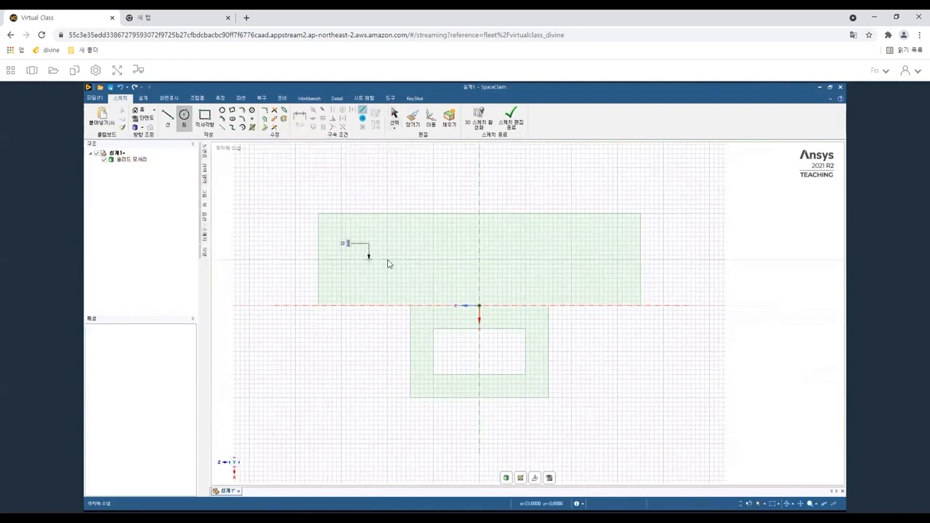
left_click(389, 263)
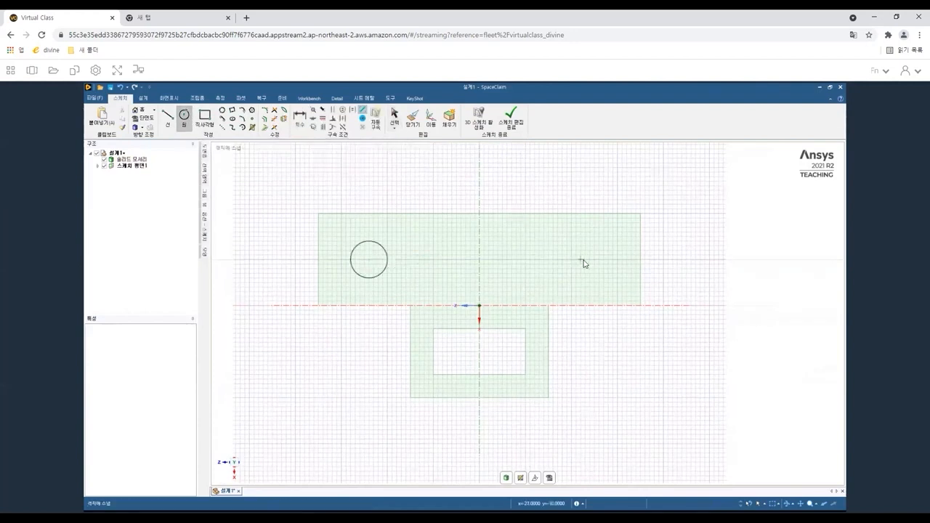
left_click(582, 259)
left_click(598, 268)
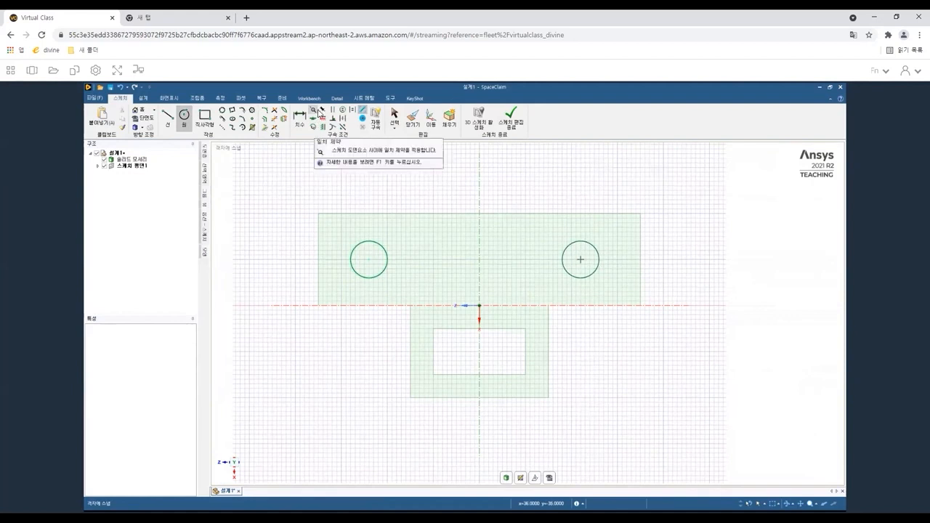
Try to apply a coincident constraint between the two circles, and undo it.
left_click(316, 113)
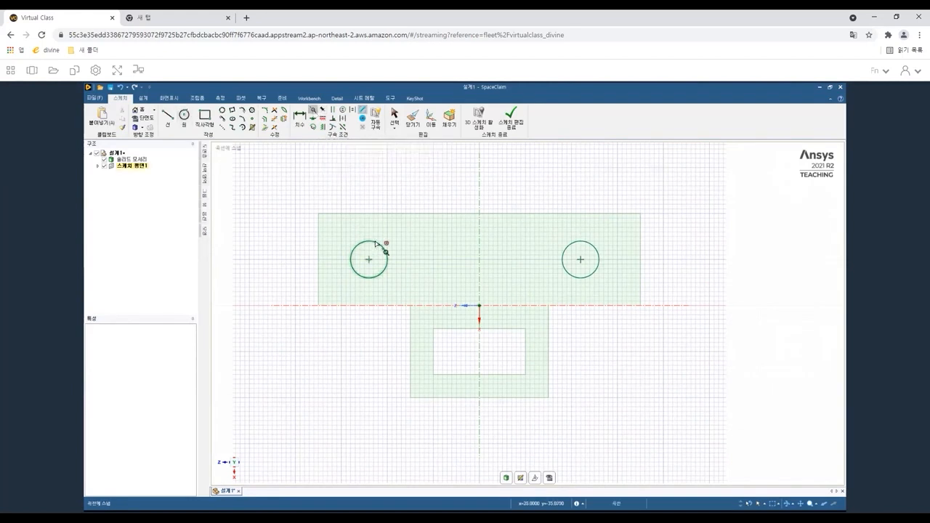
left_click(375, 243)
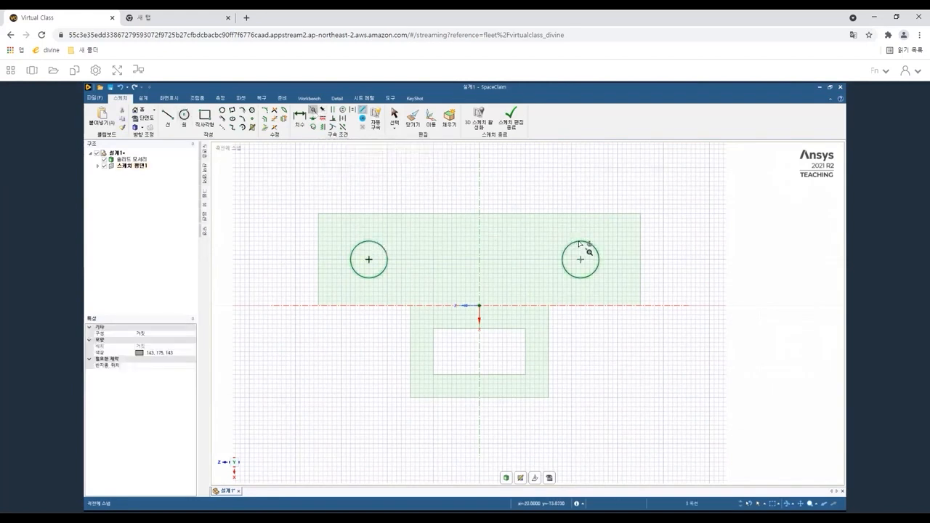
left_click(579, 245)
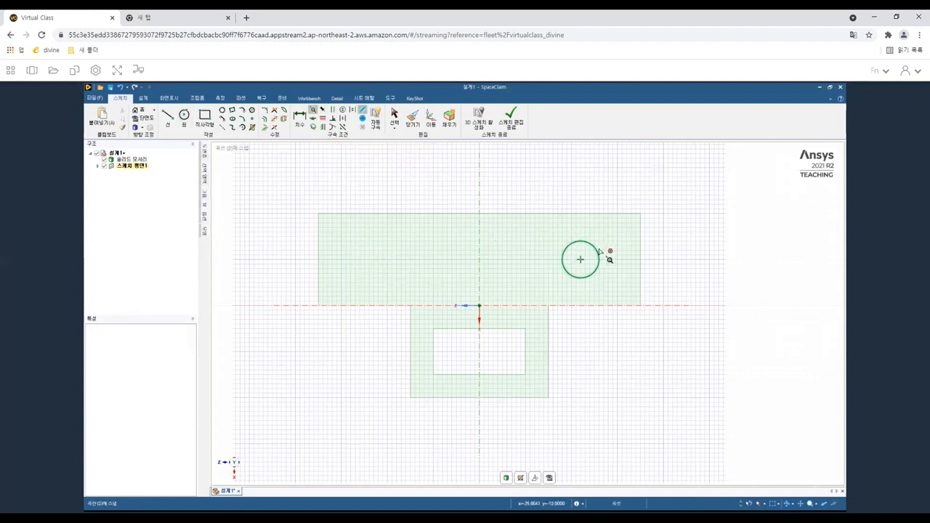
key("ctrl+z")
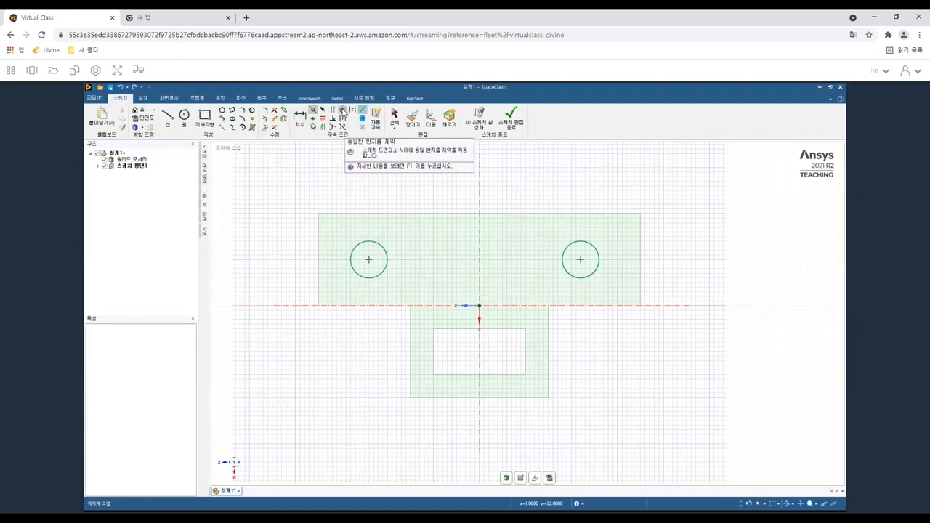
Try to apply an equal-radius constraint between the two circles.
left_click(342, 109)
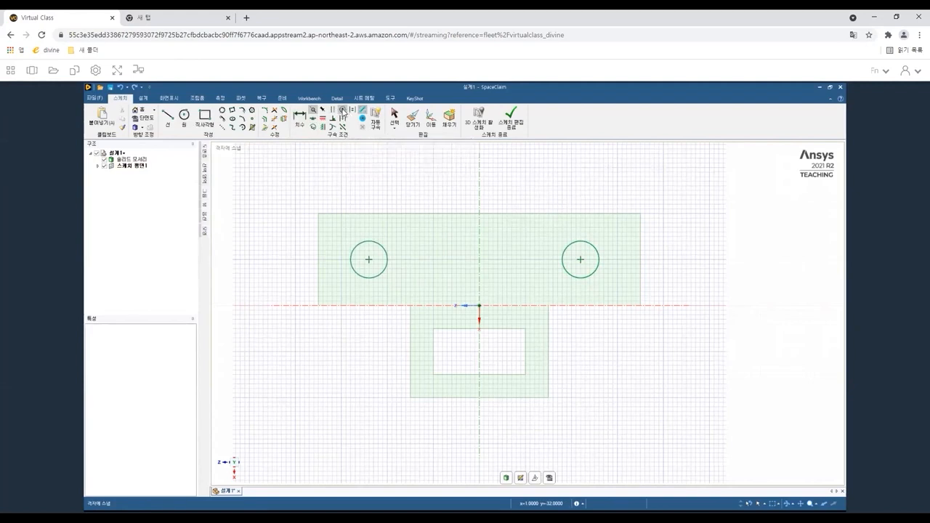
left_click(371, 244)
left_click(575, 246)
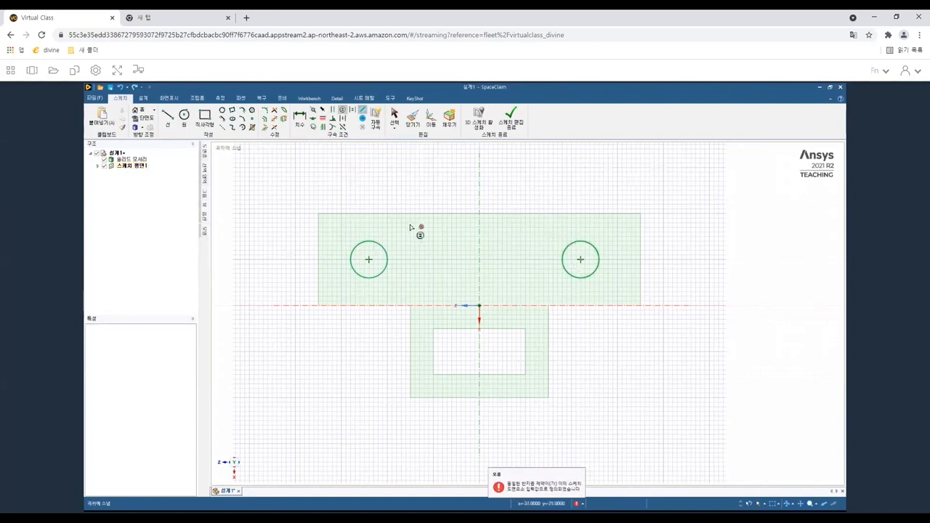
Dimension the left circle's diameter and set it to 10 mm.
left_click(298, 121)
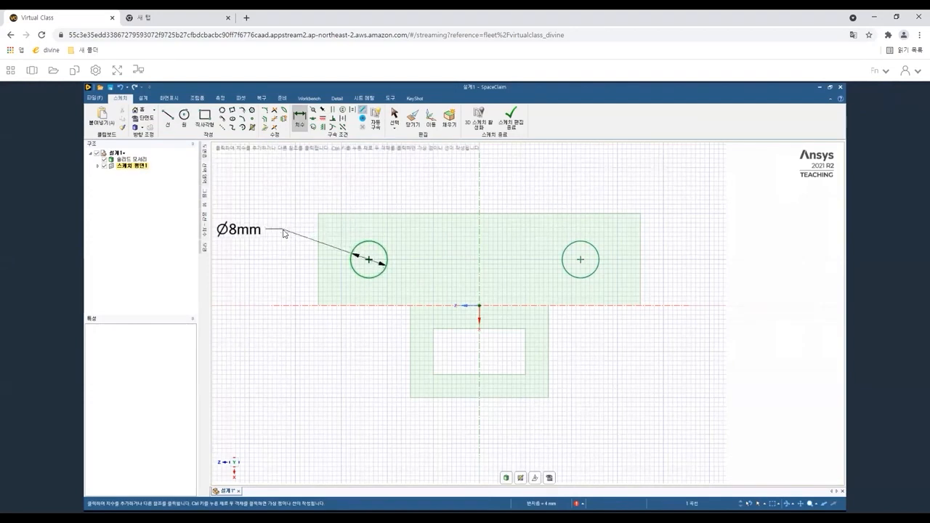
left_click(285, 233)
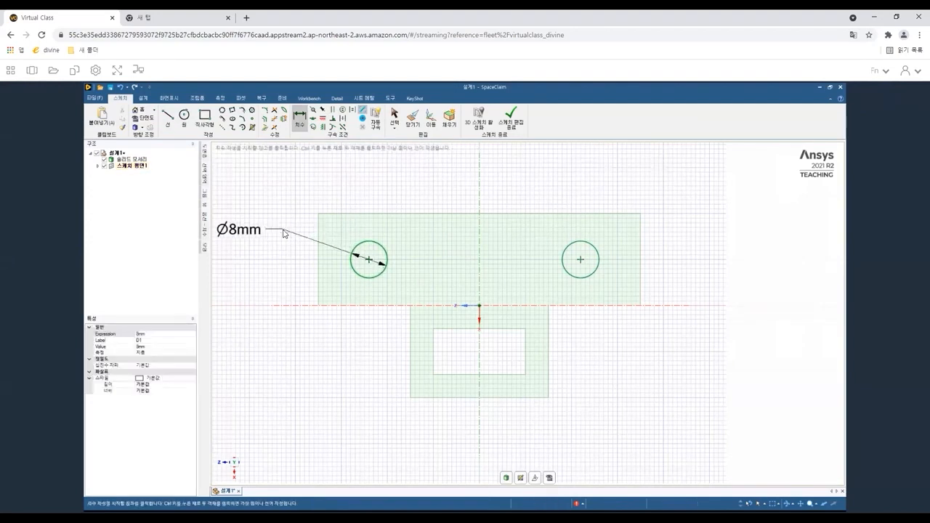
left_click(238, 232)
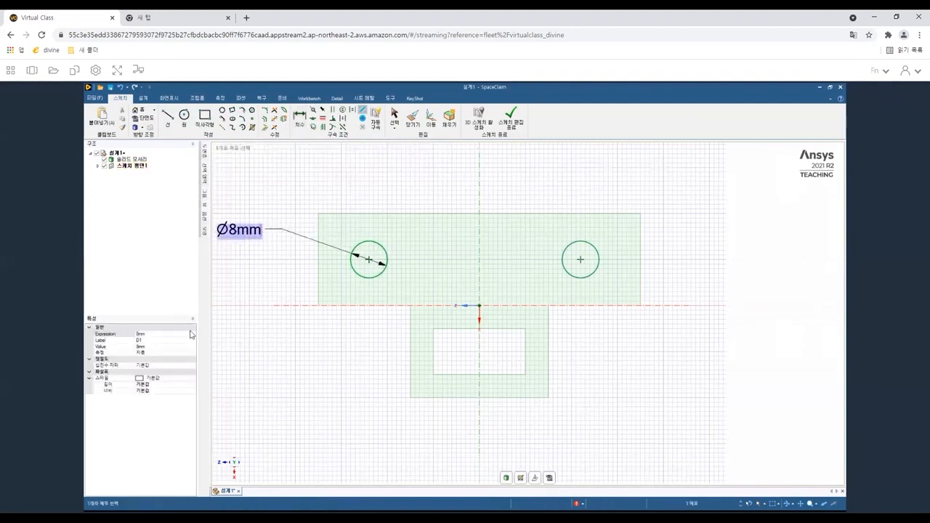
left_click(149, 347)
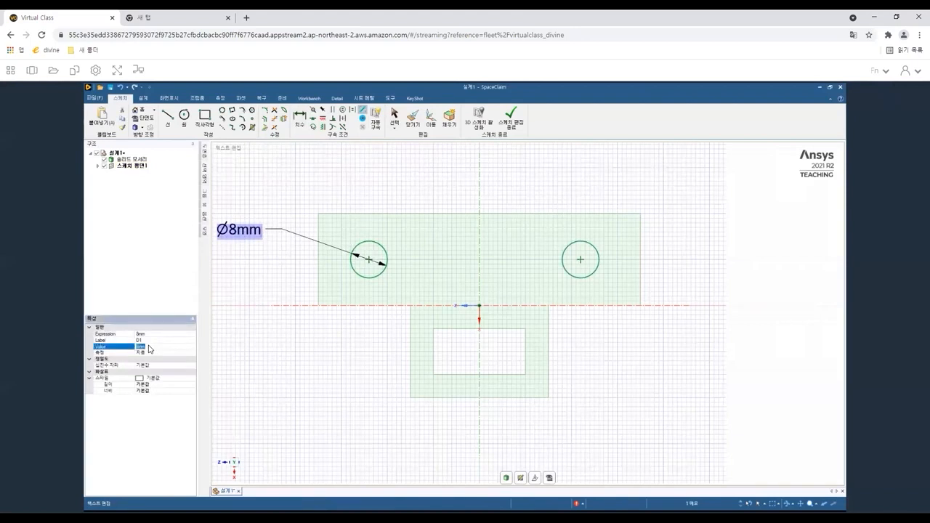
type("10")
key("Return")
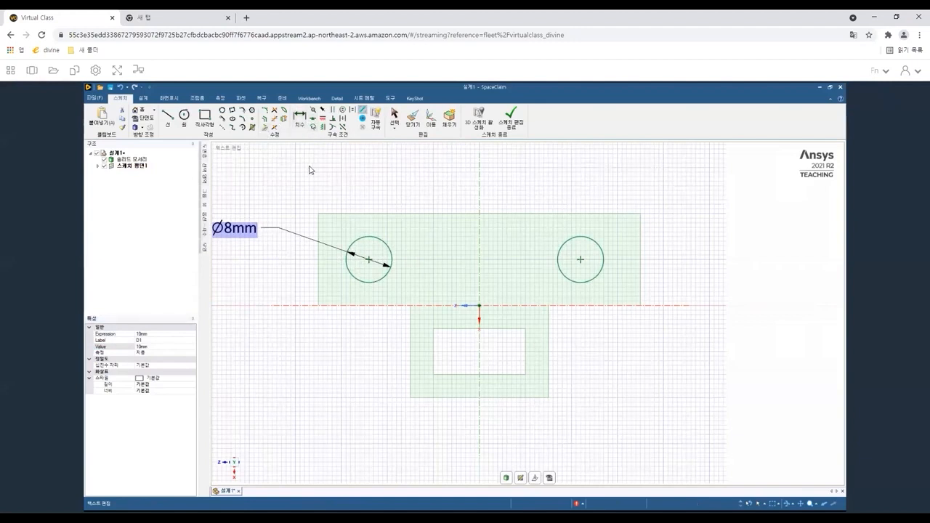
Offset both circles outward by about 2 mm to form a ring around each.
key("d")
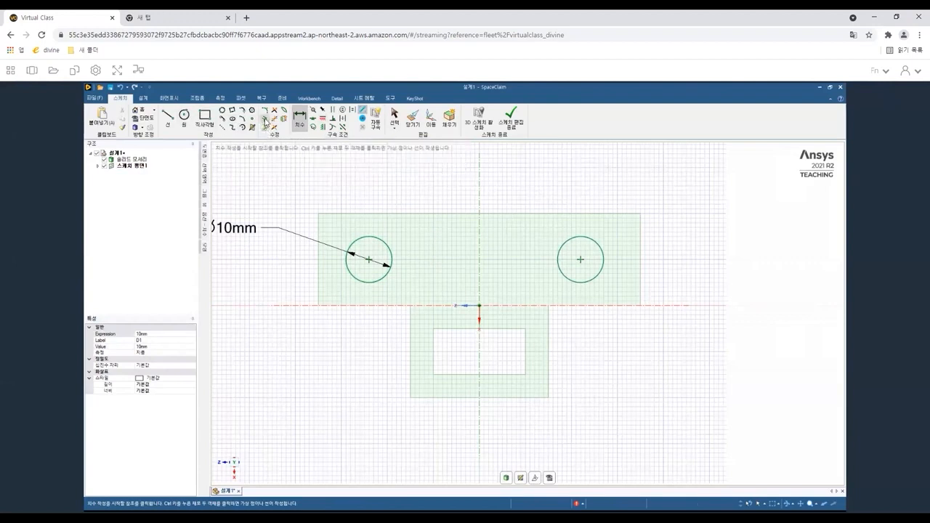
left_click(265, 120)
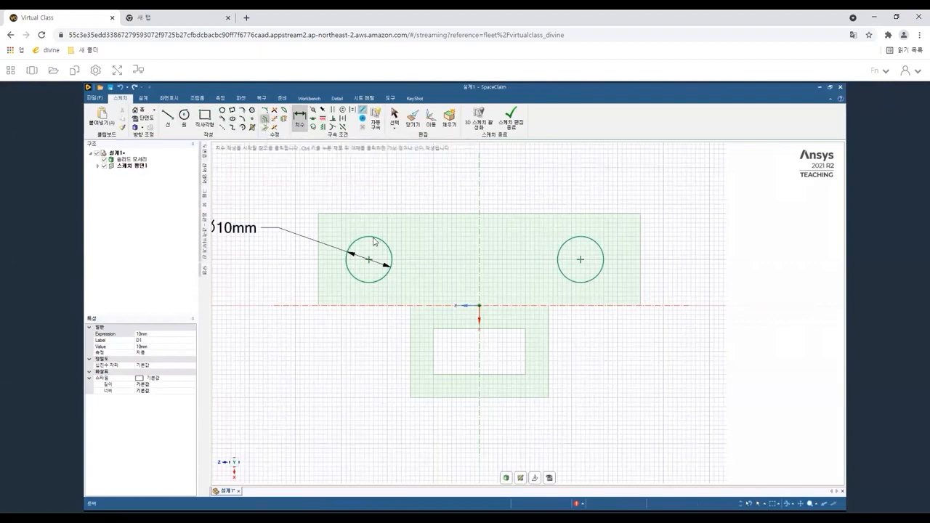
left_click(374, 238)
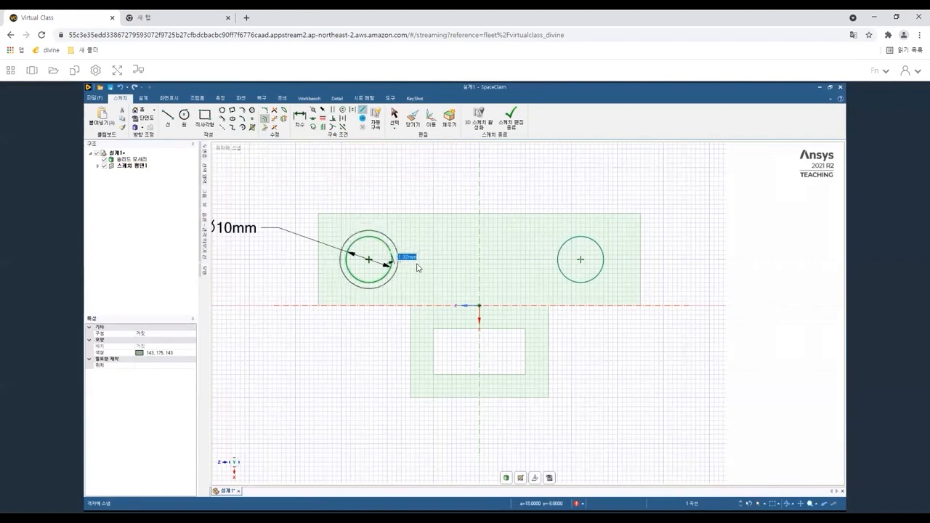
left_click(400, 266)
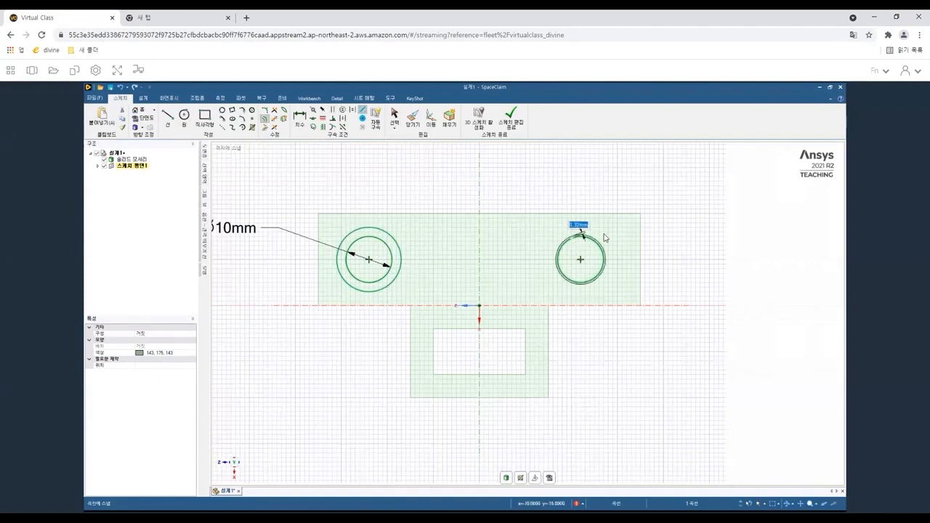
type("2.8")
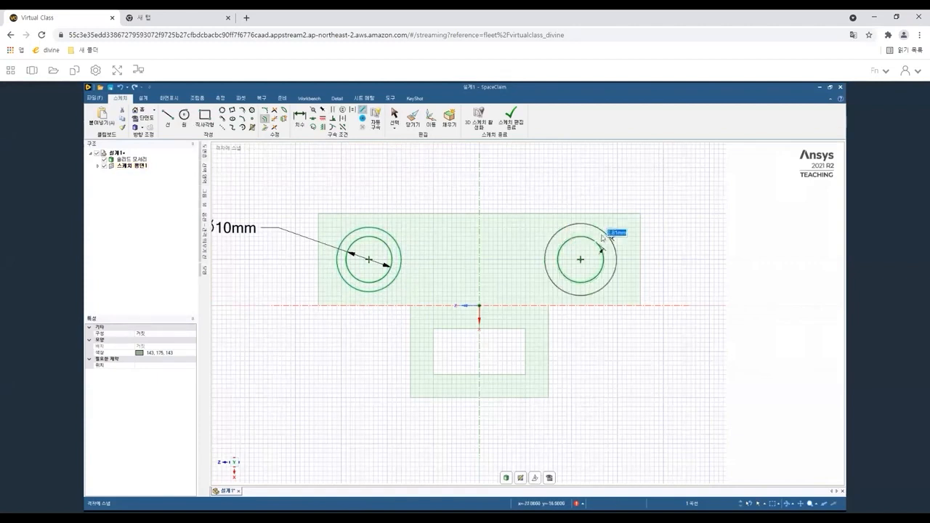
type("2")
key("Return")
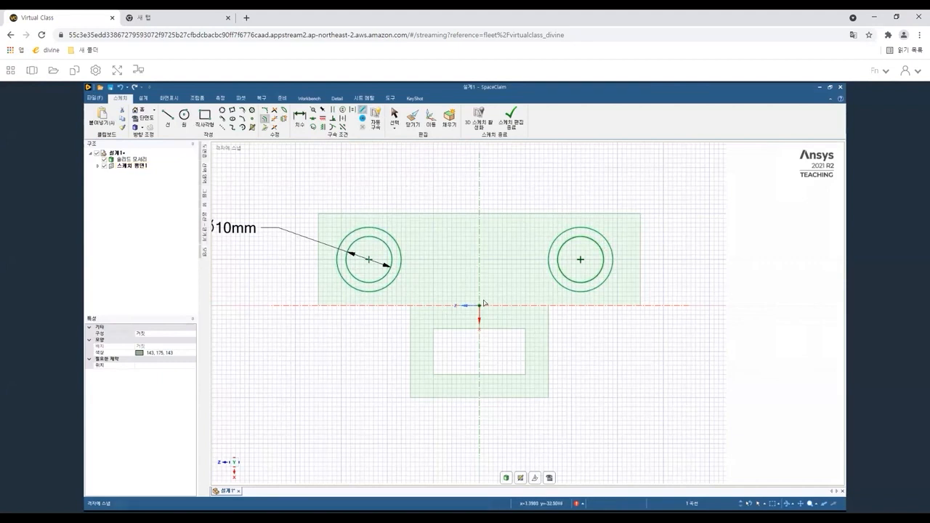
Switch to 3D mode and pull both rings up 10 mm to form hollow cylindrical bosses.
key("d")
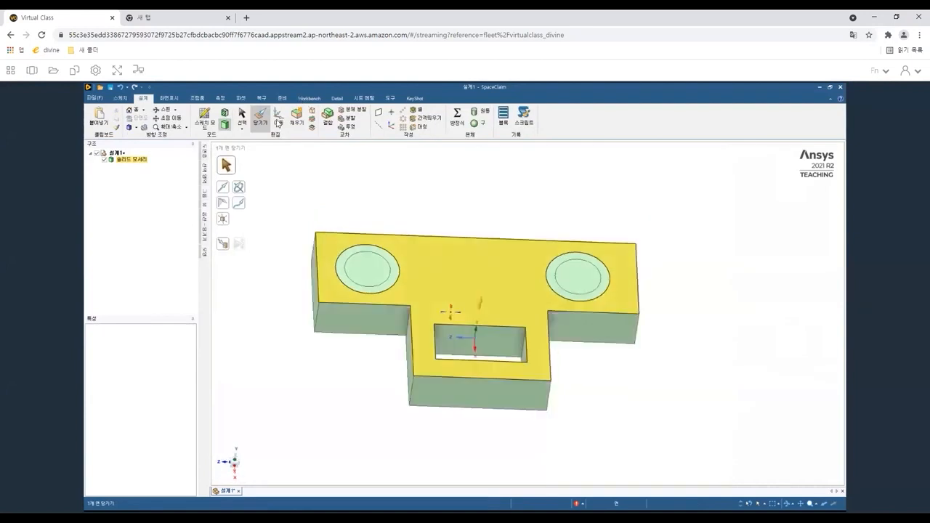
left_click(343, 267)
left_click(344, 267)
left_click(596, 285, "ctrl")
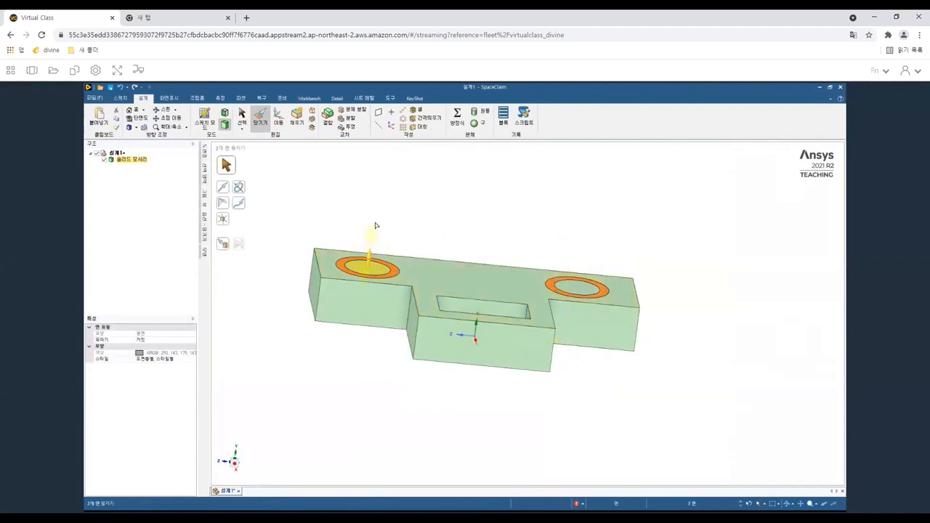
left_click_drag(378, 215, 379, 217)
type("10")
key("Return")
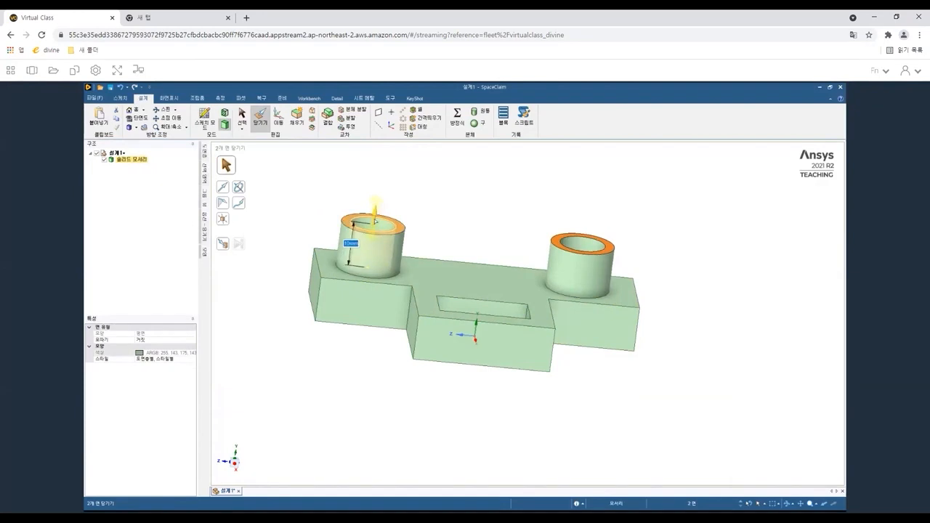
key("Escape")
Select the base's long front side face and start a new sketch on it, viewed face-on.
left_click(570, 323)
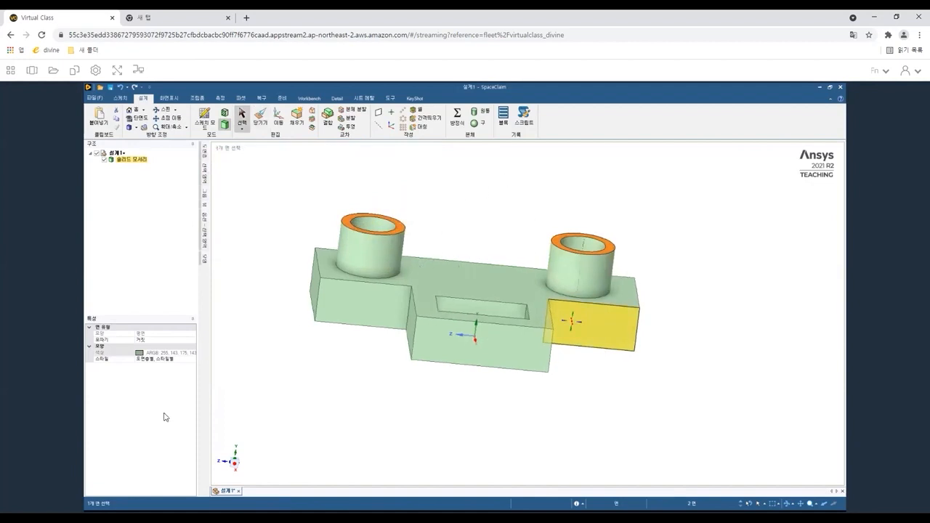
middle_click_drag(572, 322, 165, 417)
middle_click_drag(644, 296, 505, 282)
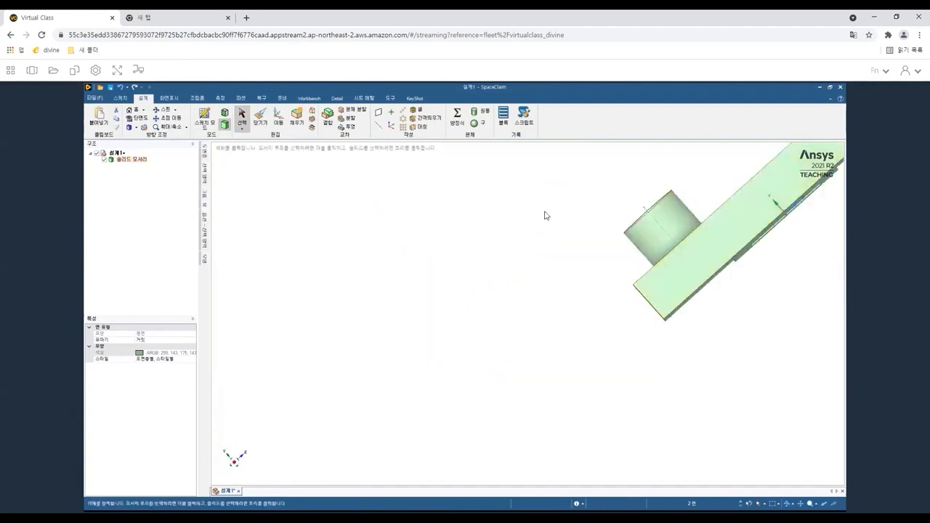
left_click(685, 243)
middle_click_drag(511, 320, 511, 320, "shift")
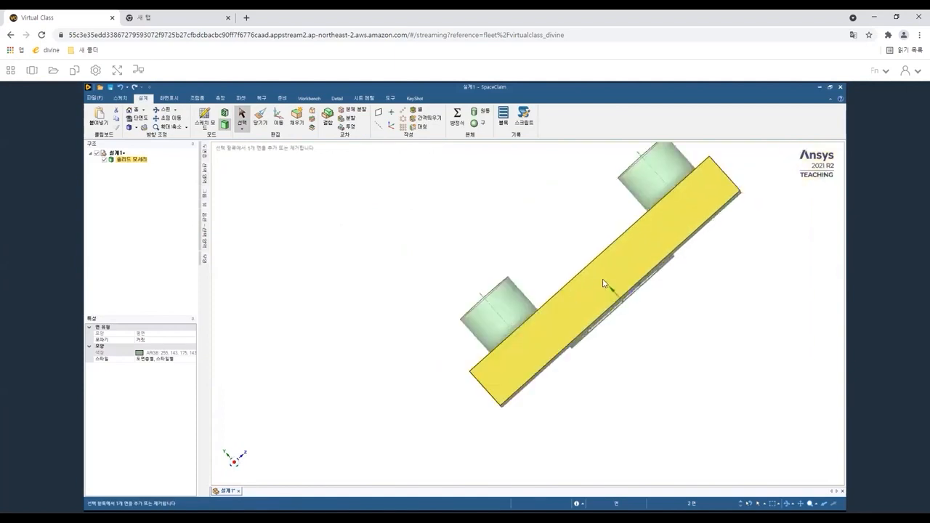
middle_click_drag(662, 263, 589, 321)
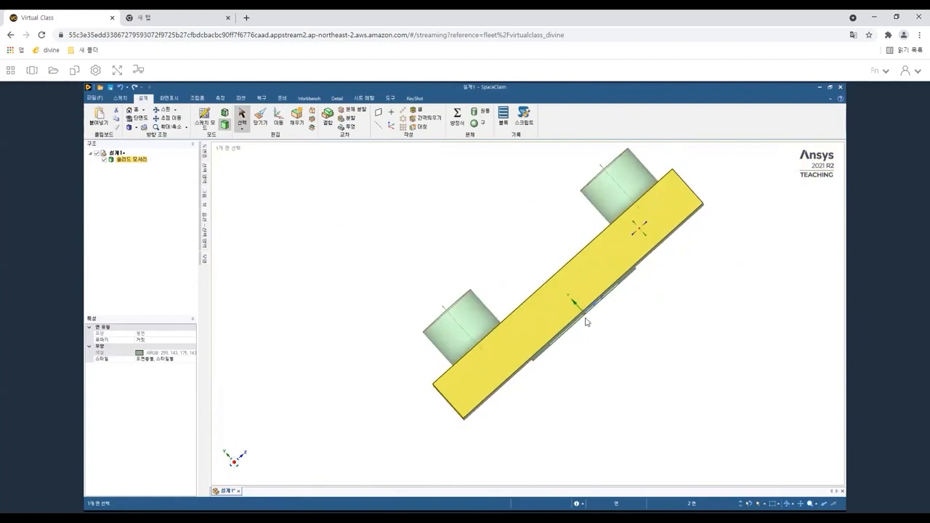
left_click(501, 192)
left_click(558, 305)
left_click(407, 186)
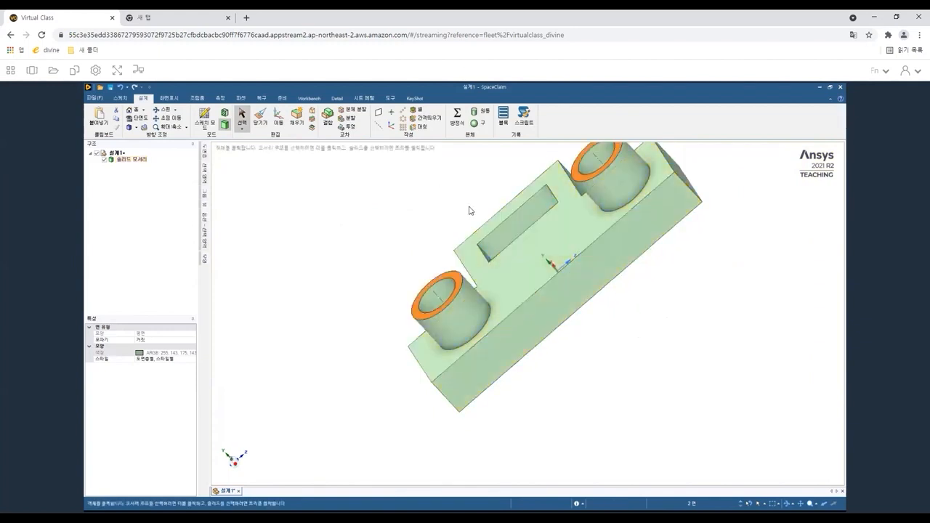
left_click(566, 319)
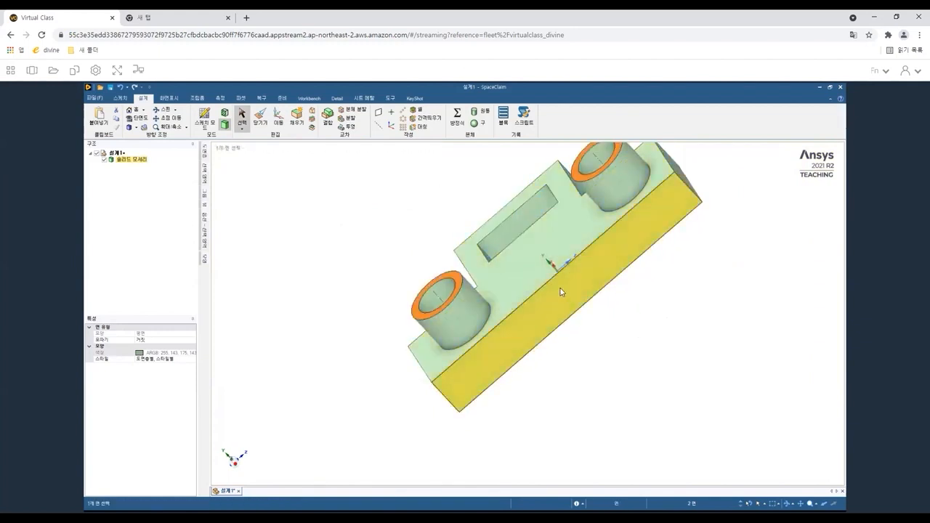
left_click(561, 291)
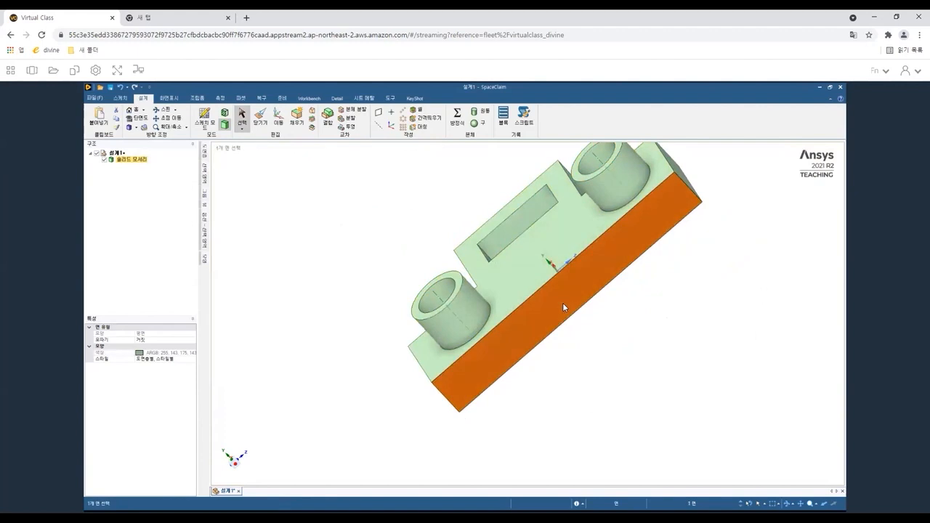
key("k")
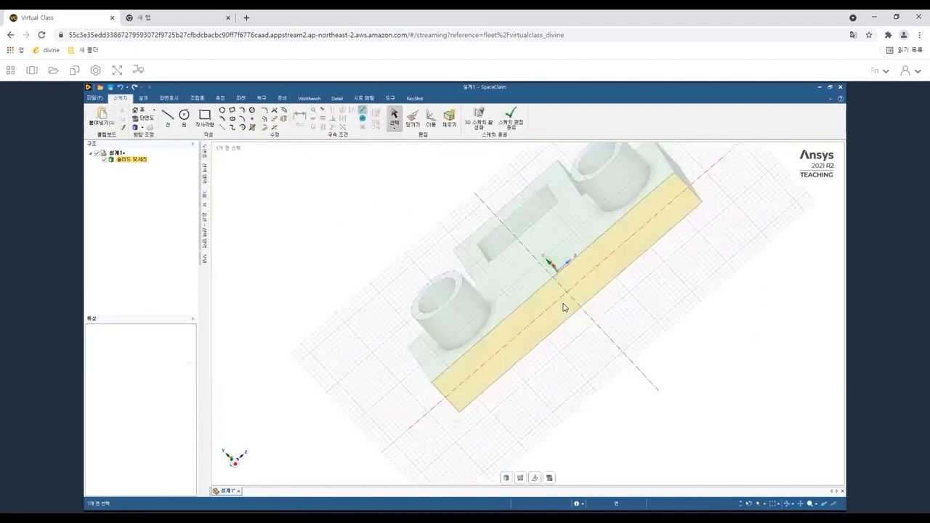
key("v")
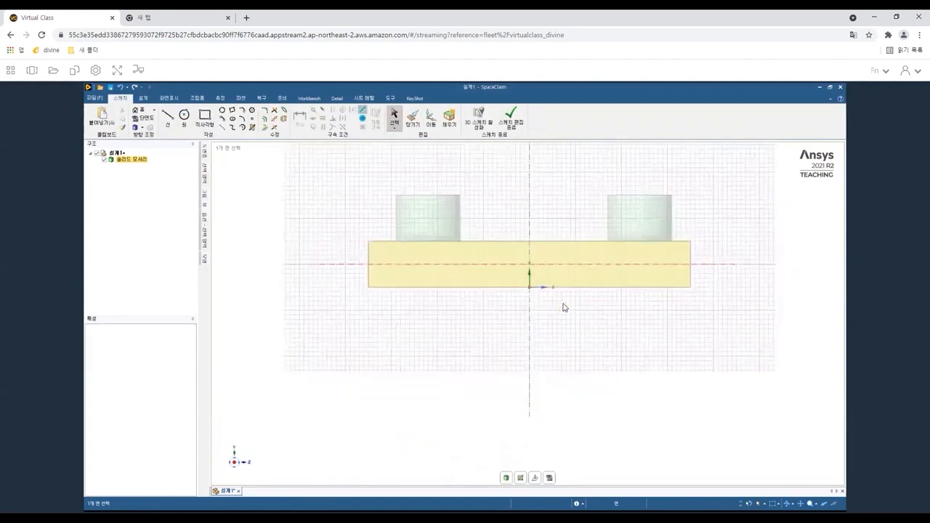
left_click(565, 307)
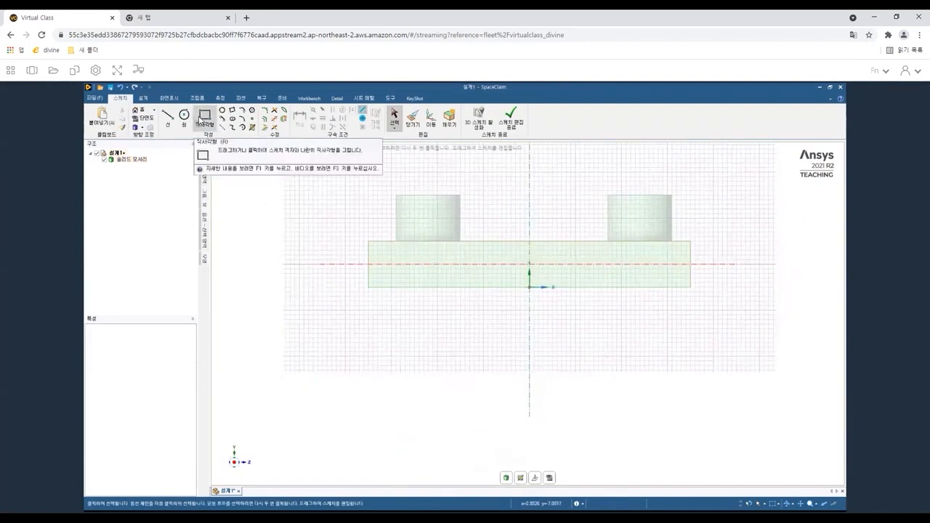
Draw a rectangle about 13 mm wide and 10 mm tall on the base's upper edge, between the two bosses.
left_click(198, 120)
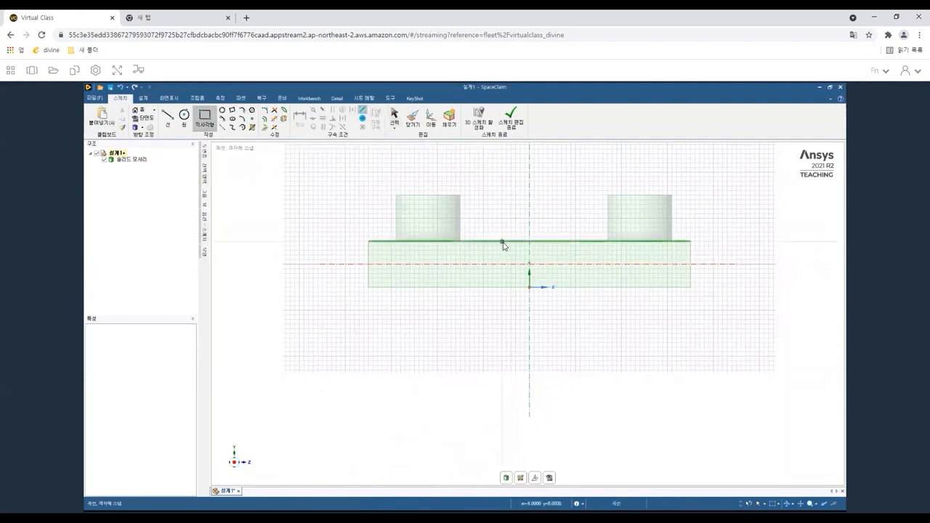
left_click(502, 241)
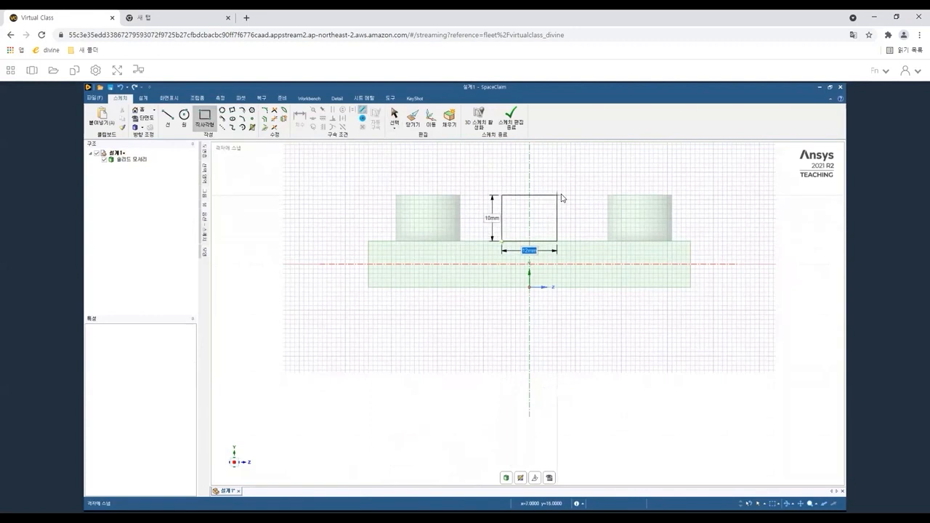
left_click(562, 195)
Dimension the rectangle's width and the distance from its left edge to the vertical sketch axis.
left_click(298, 116)
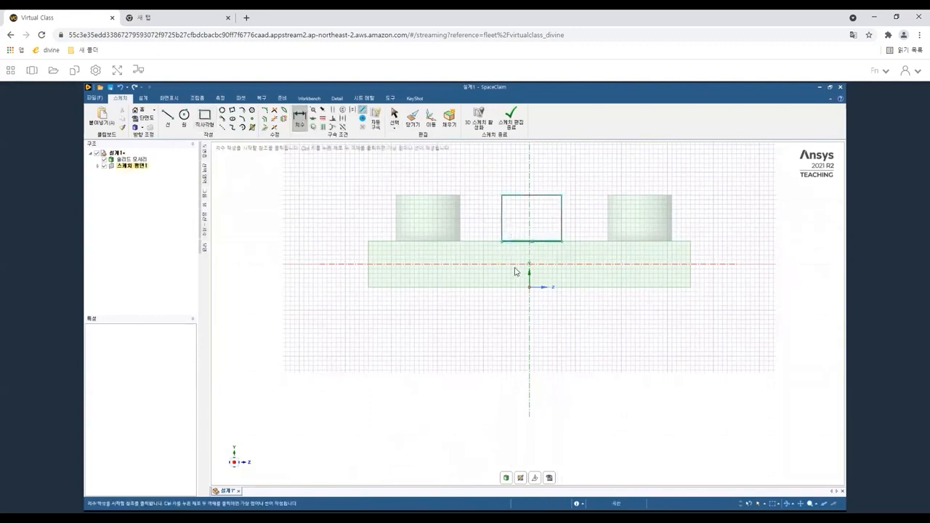
left_click(516, 287)
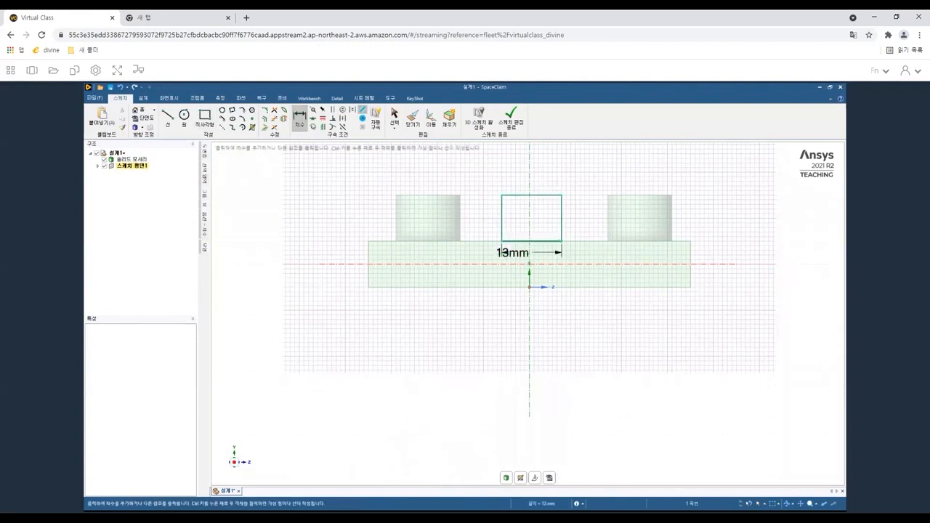
left_click(517, 288)
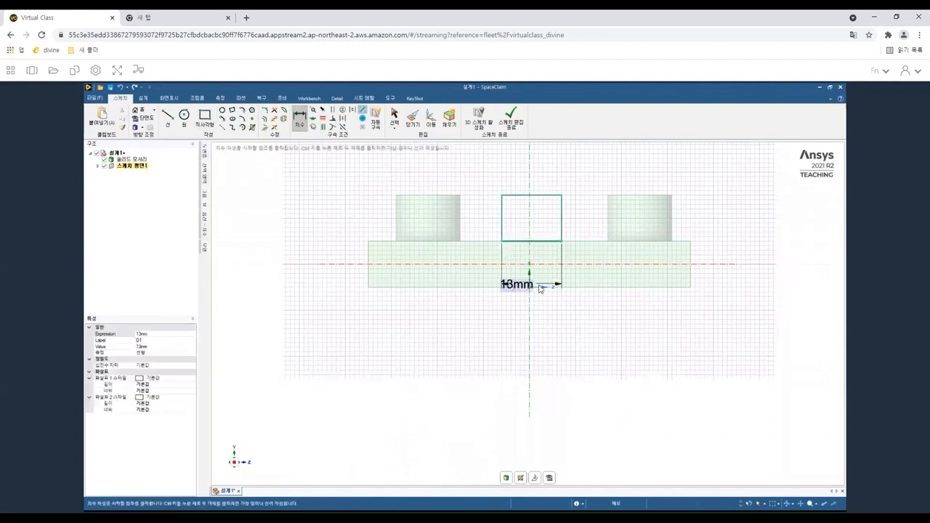
left_click(530, 224)
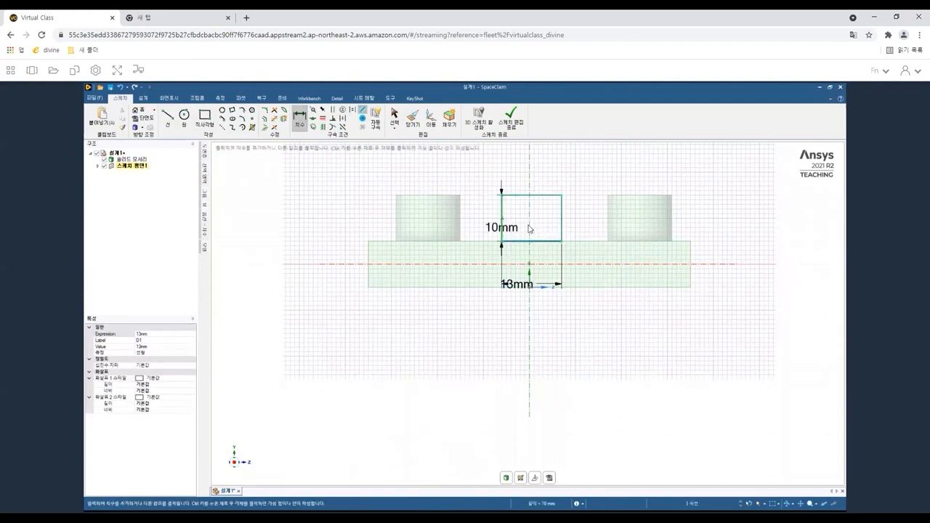
left_click(529, 228)
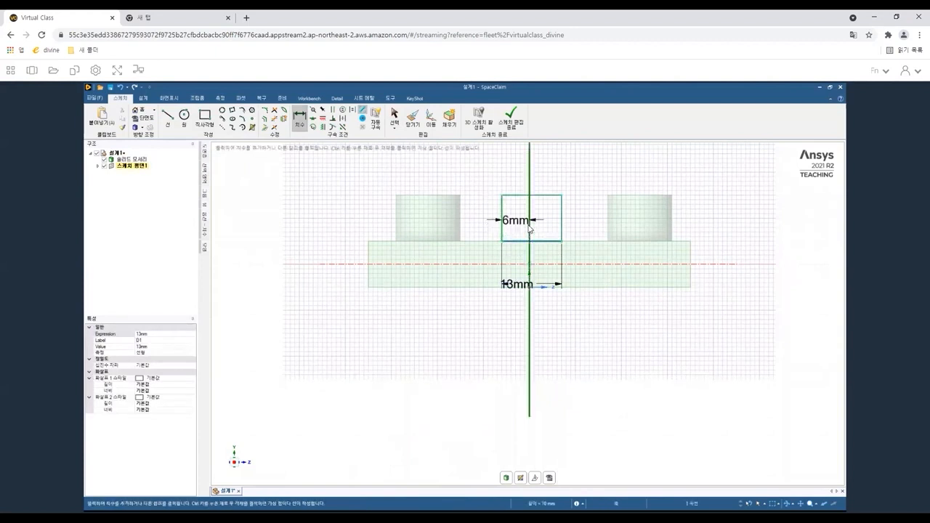
left_click(514, 265)
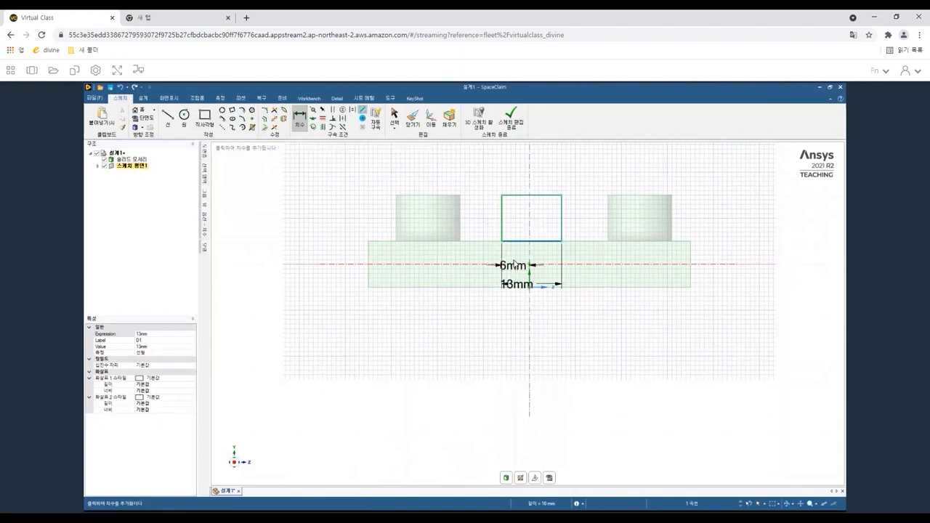
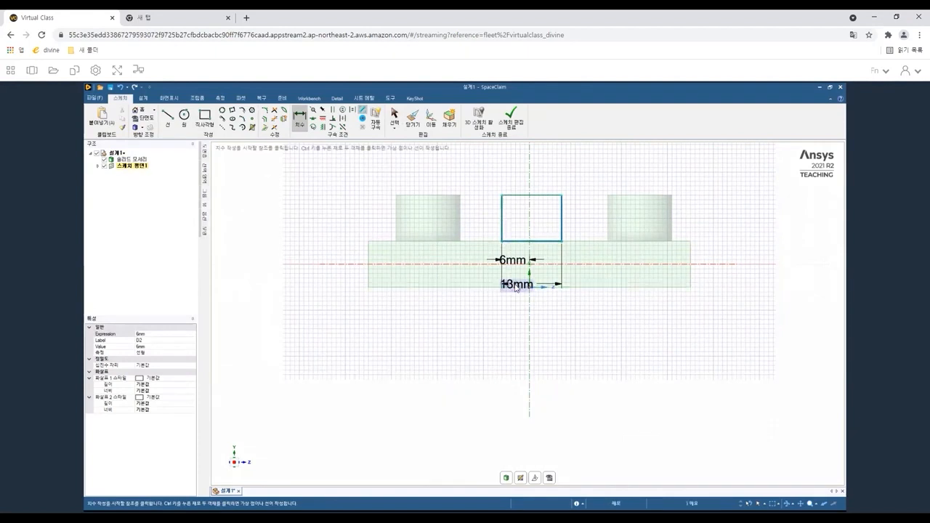
Set the rectangle's width dimension to 14 mm.
double_click(516, 285)
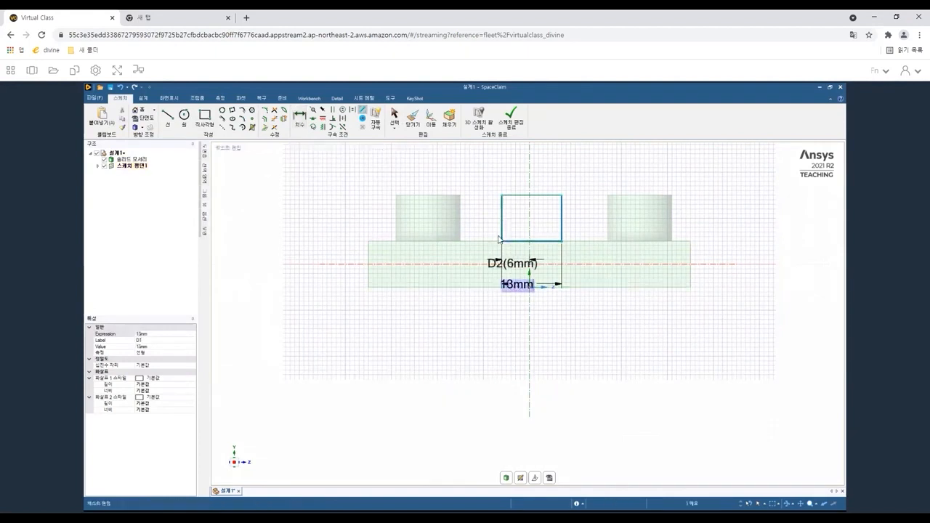
left_click(152, 348)
type("14")
key("Return")
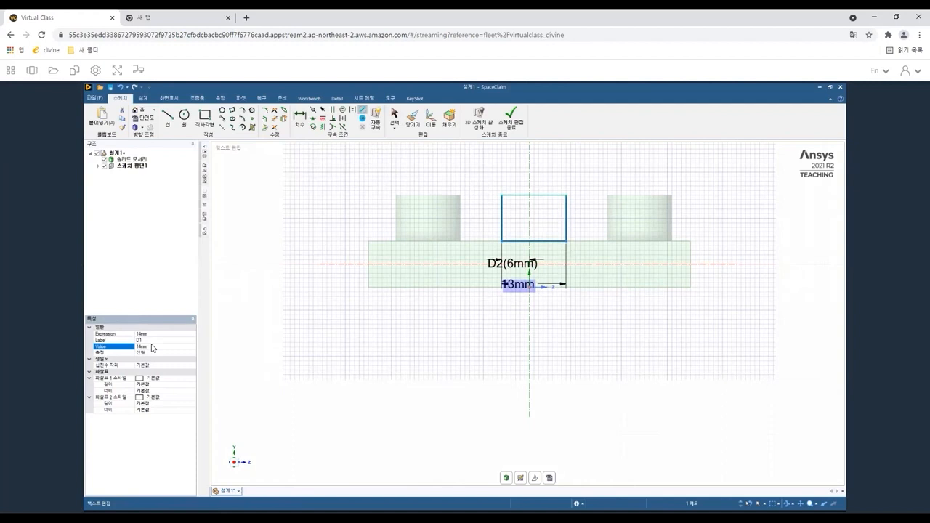
left_click(315, 420)
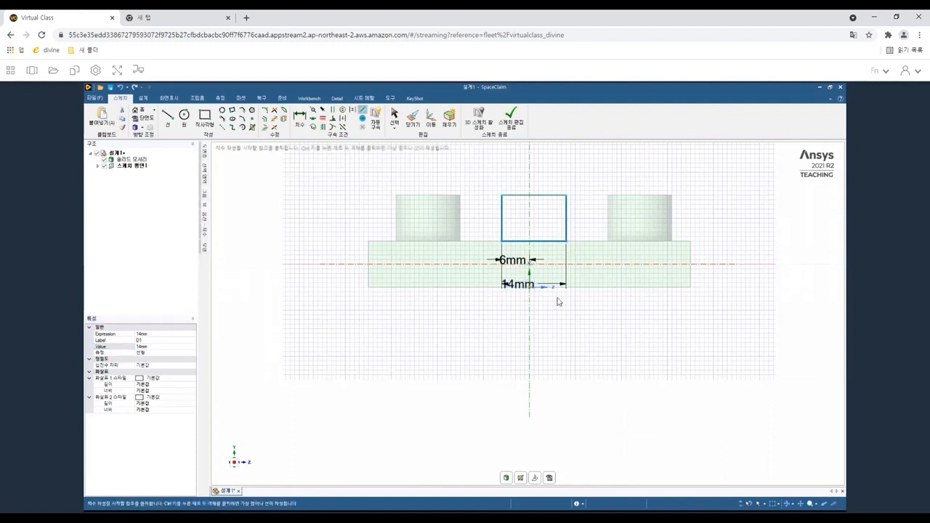
left_click(516, 288)
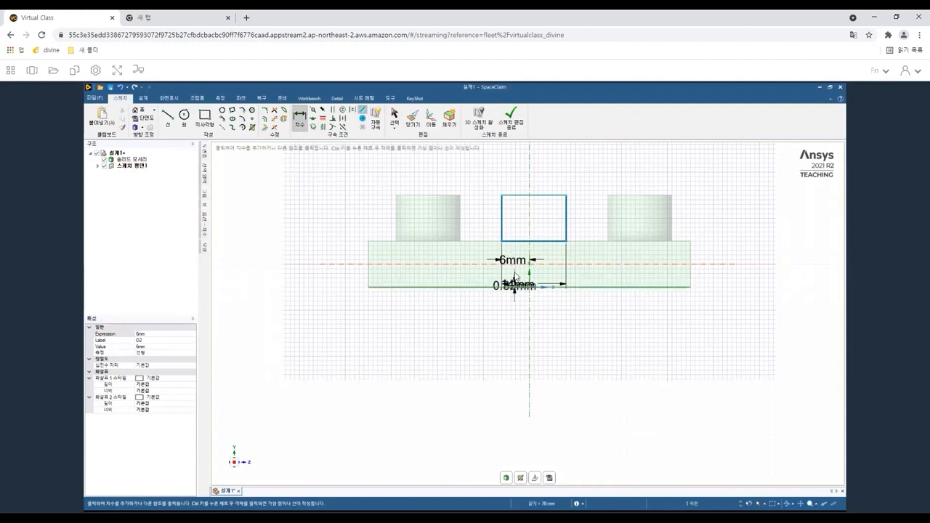
left_click(155, 348)
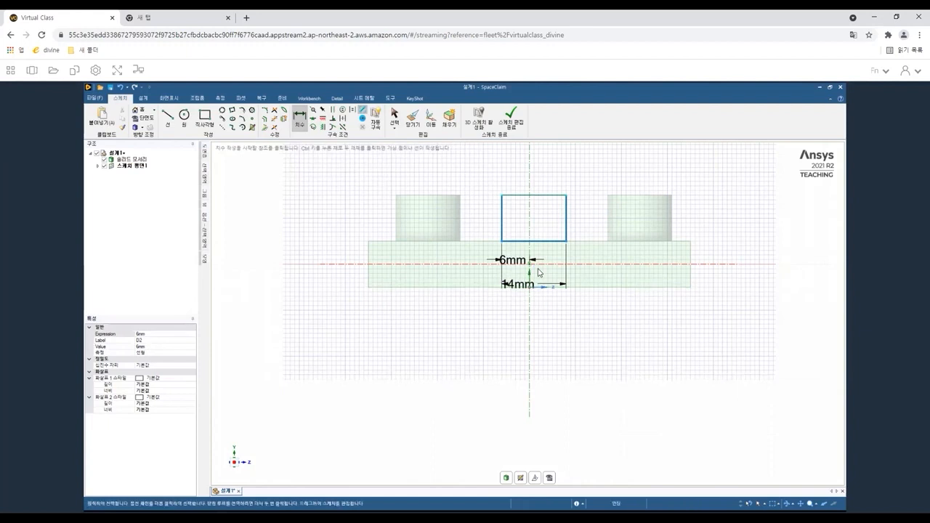
key("Escape")
Set the rectangle's width dimension to 12 mm.
left_click(519, 286)
left_click(518, 287)
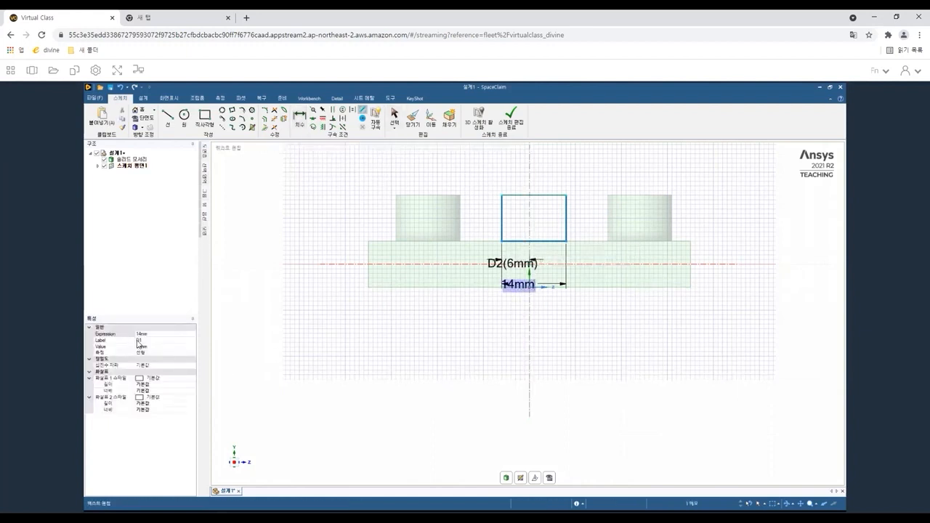
left_click(143, 347)
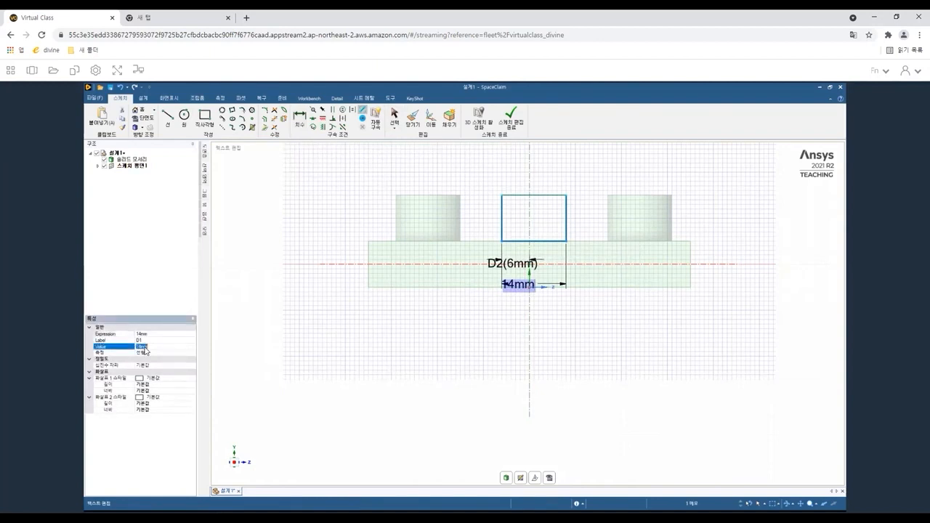
key("F1")
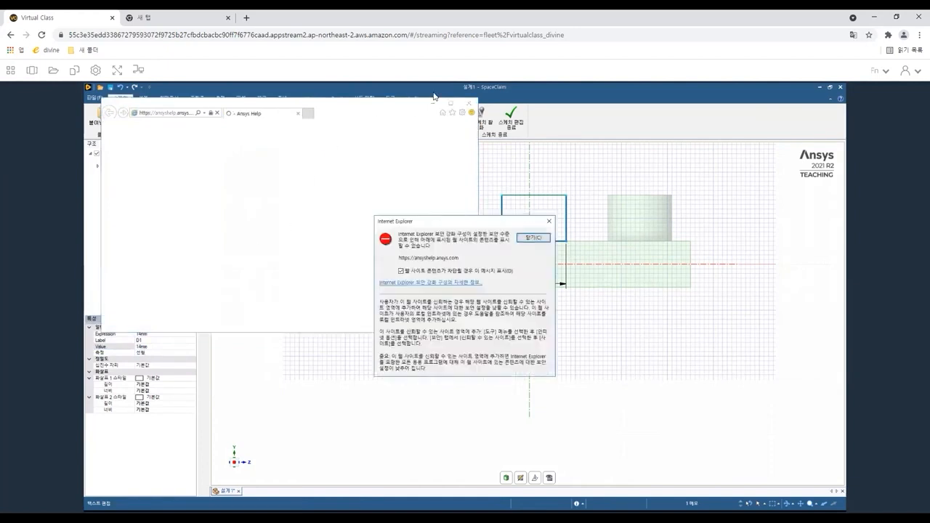
left_click(534, 237)
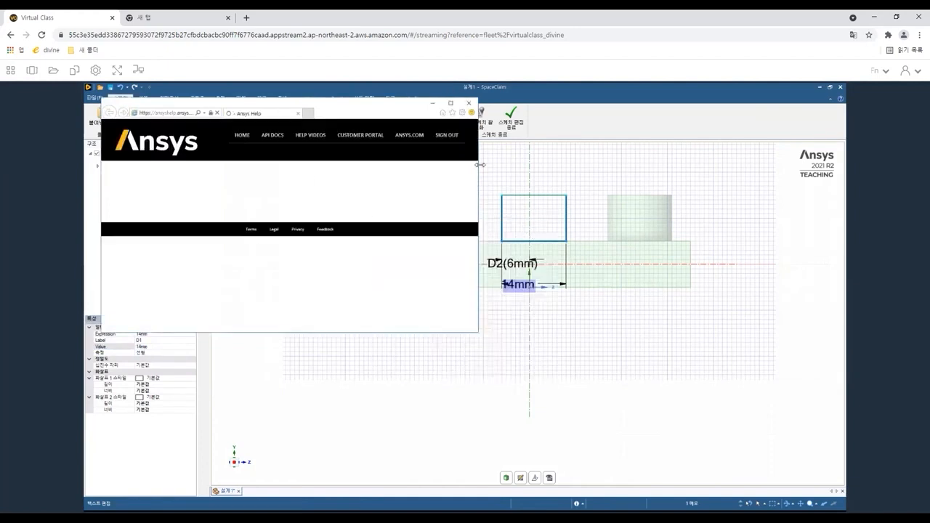
left_click(469, 102)
left_click(534, 237)
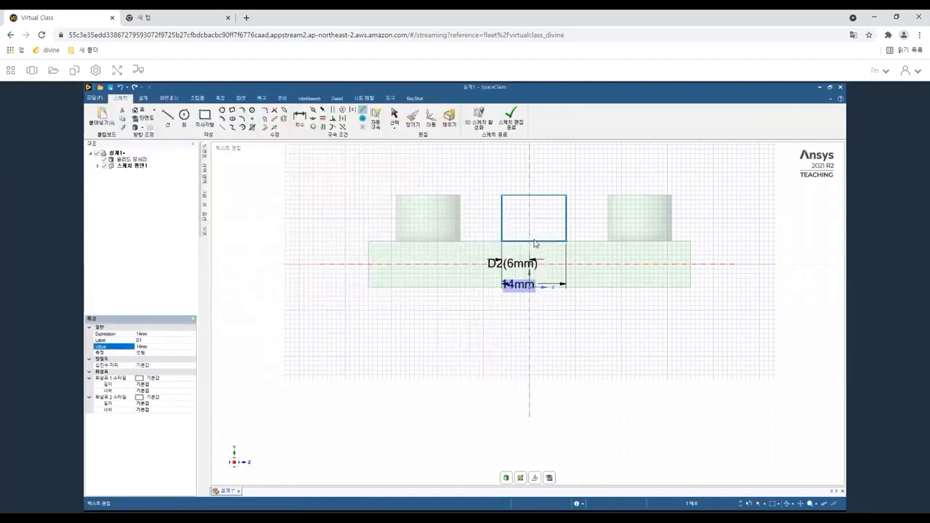
left_click_drag(152, 347, 115, 352)
type("12")
key("Return")
left_click(391, 365)
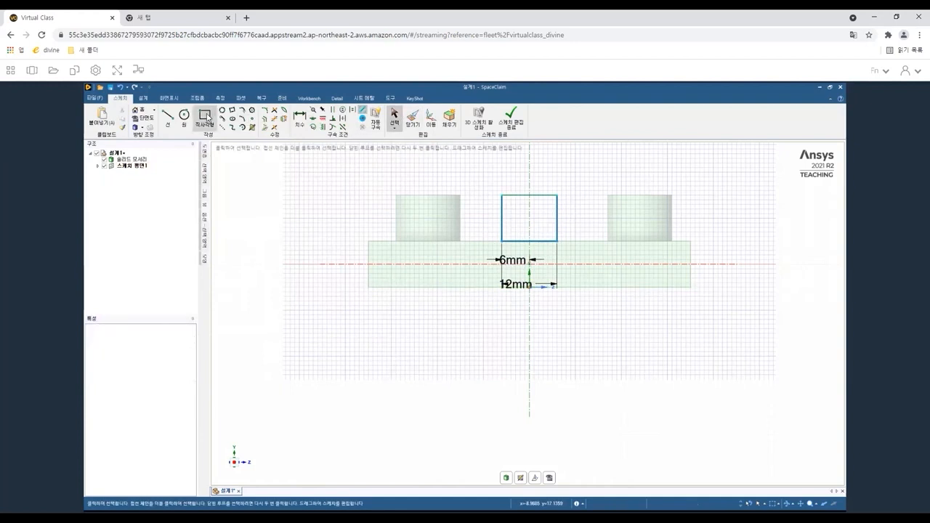
Draw a 12 mm circle centred on the rectangle's top edge and trim the edge and lower half into an arch.
left_click(186, 115)
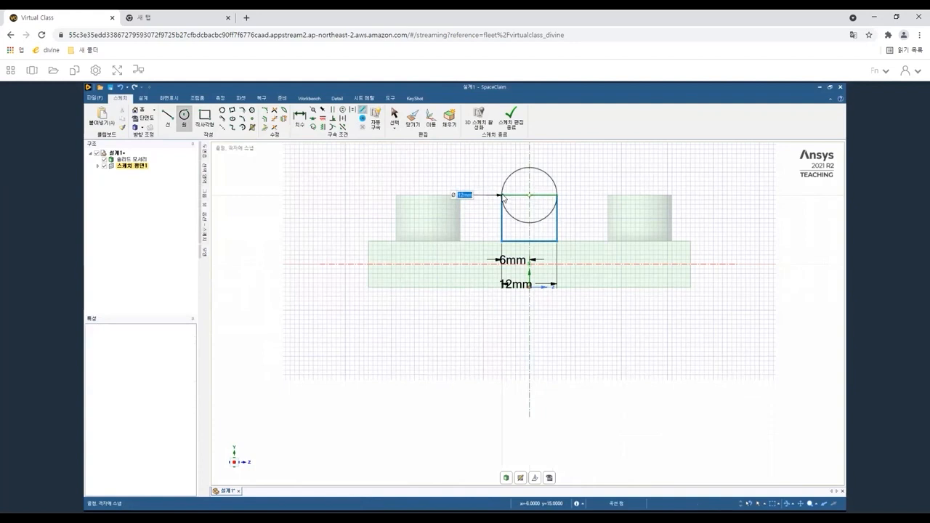
left_click(503, 196)
left_click(274, 120)
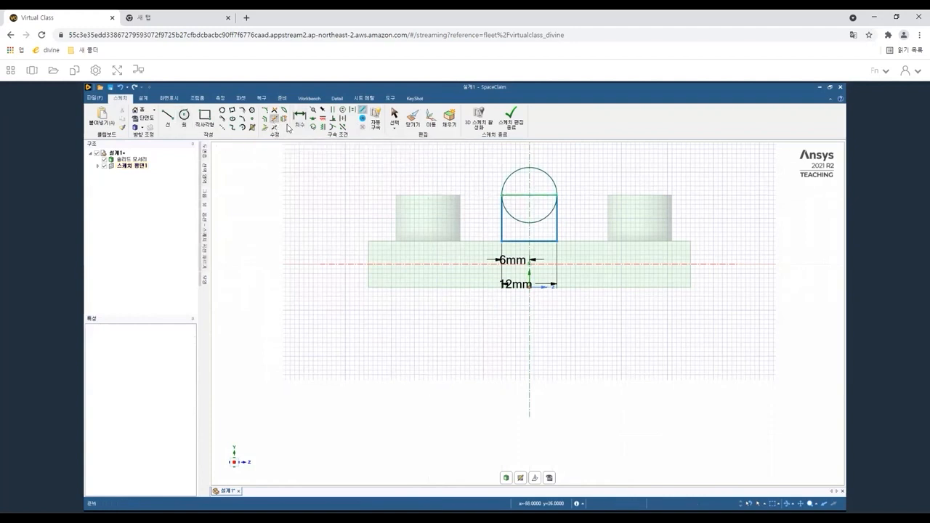
left_click(541, 196)
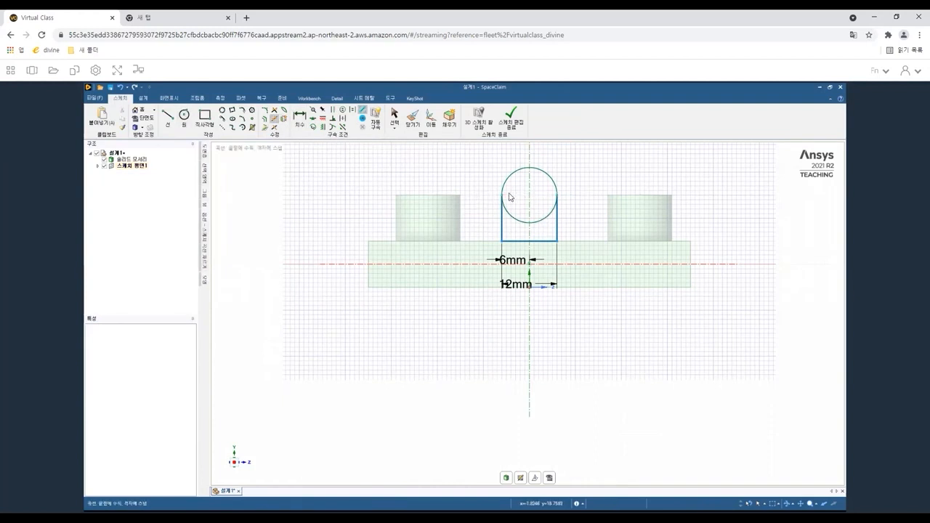
left_click(539, 222)
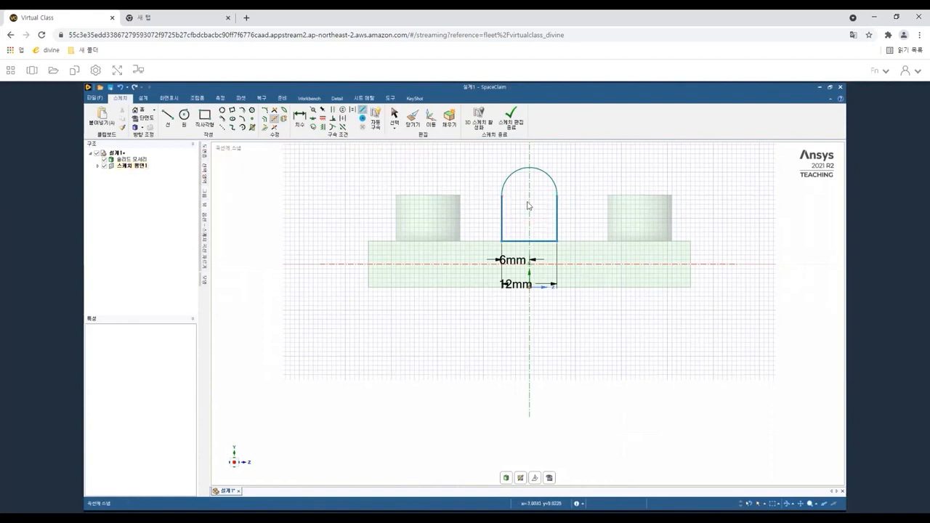
Dimension the arch's straight left side height and set it to 12 mm.
left_click(299, 118)
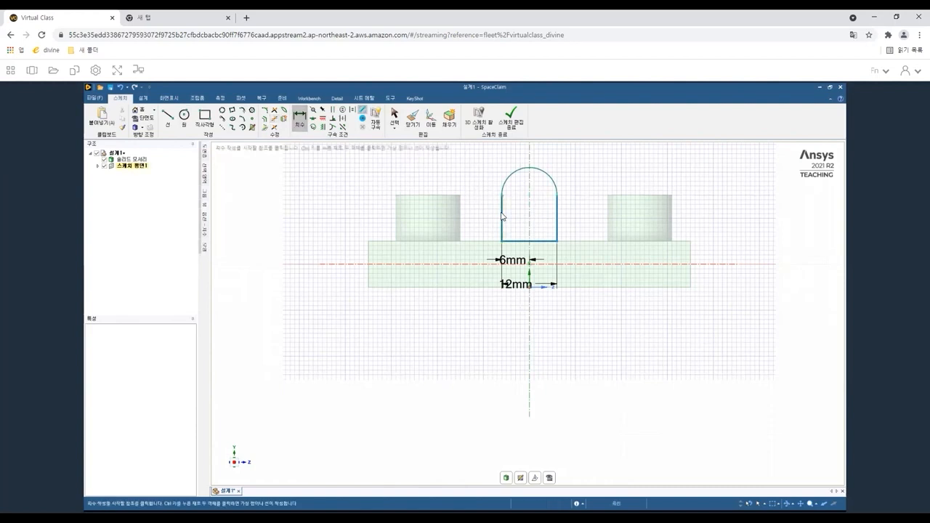
left_click(502, 215)
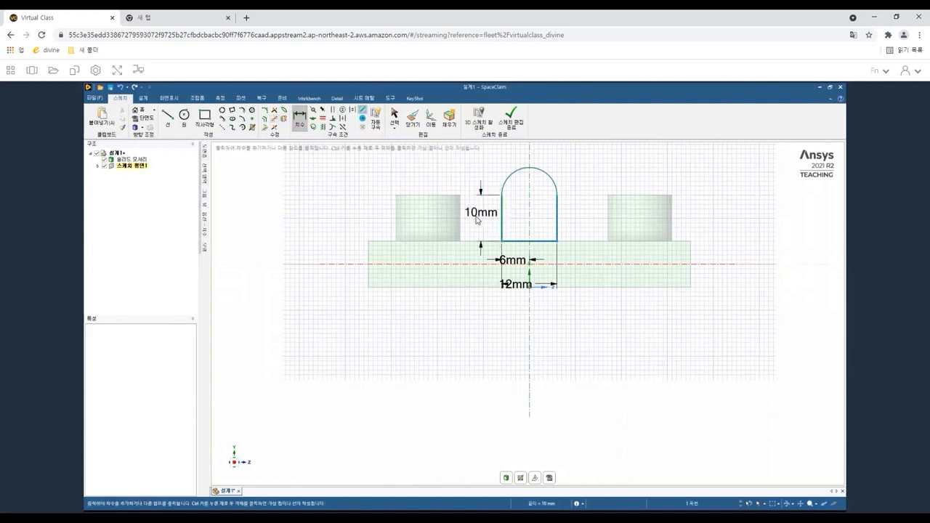
left_click(476, 221)
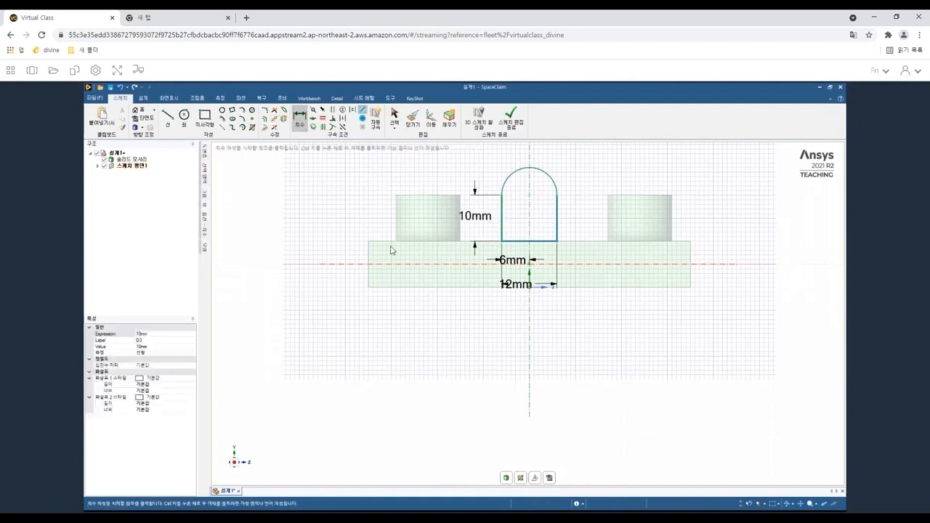
left_click(148, 346)
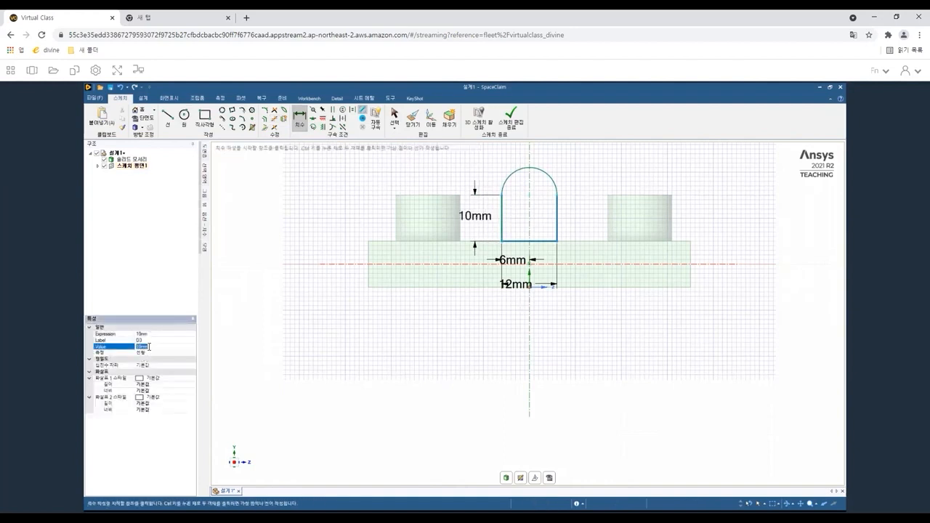
type("8")
left_click(149, 347)
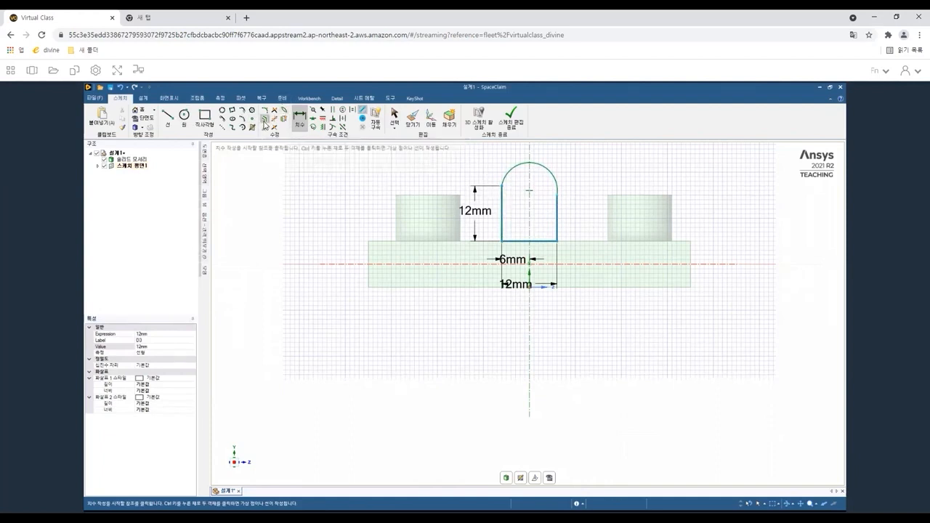
Offset the whole arch profile outward to create a parallel outer arch.
left_click(264, 121)
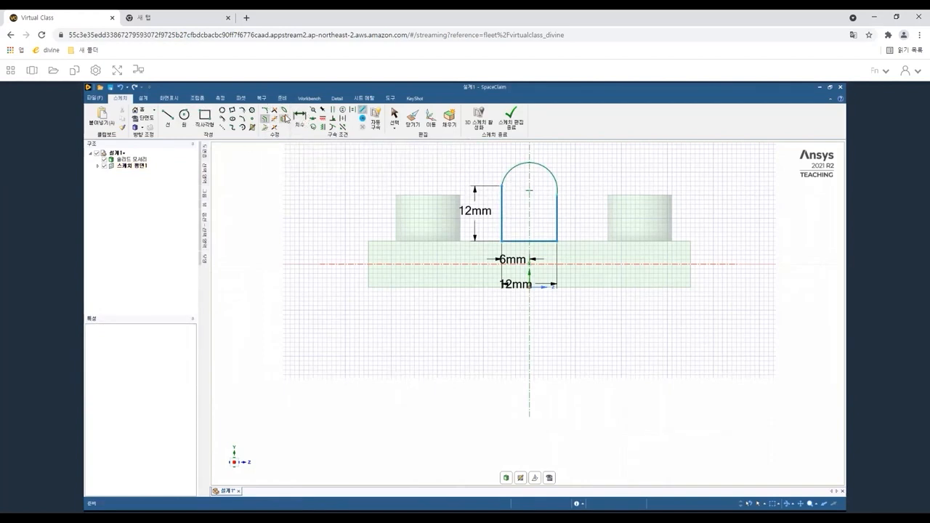
left_click(394, 116)
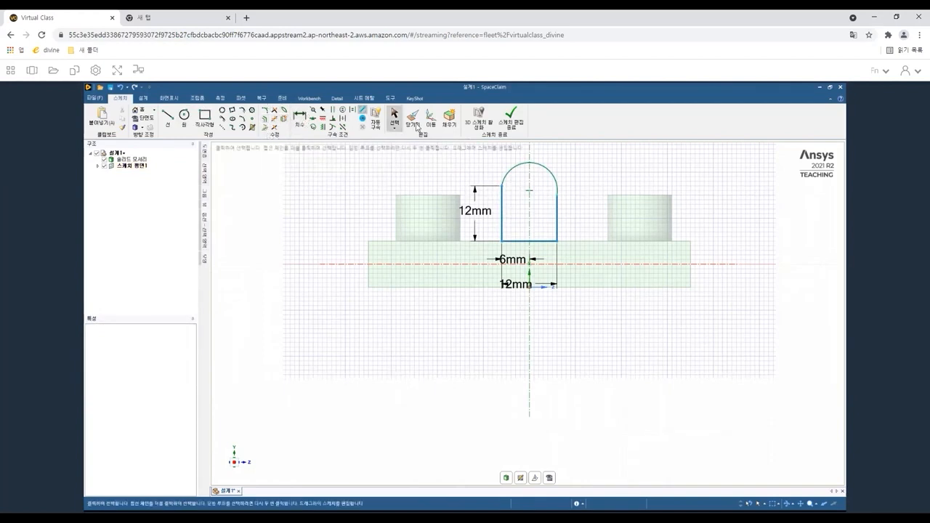
left_click(502, 191)
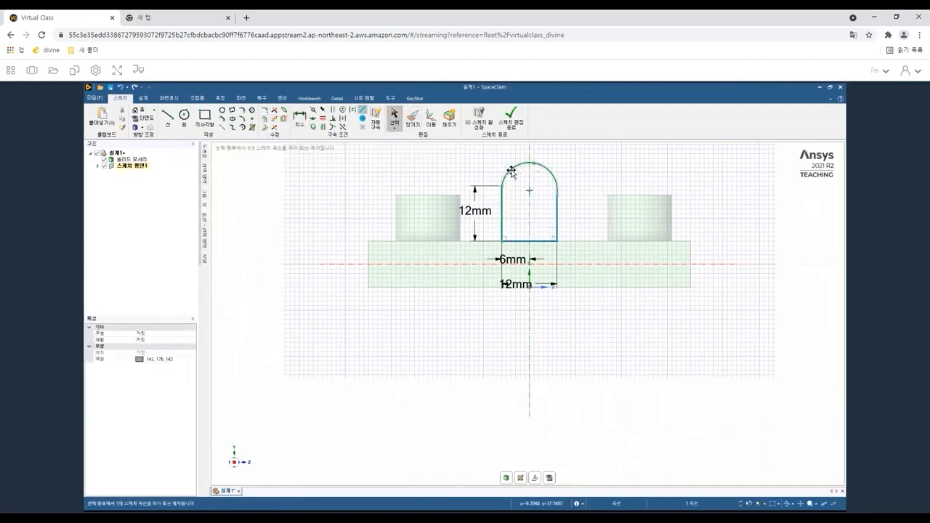
left_click(557, 210, "ctrl")
left_click(558, 210, "ctrl")
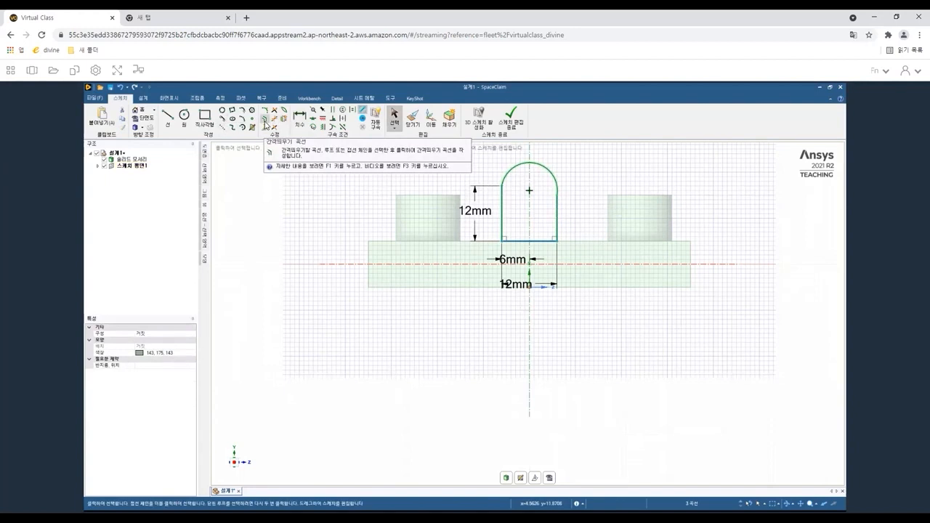
left_click(504, 211)
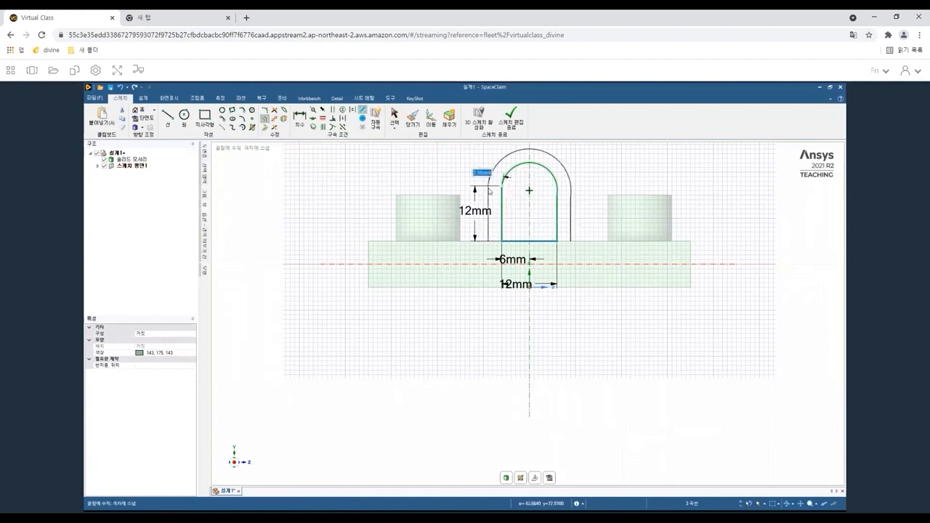
left_click(490, 187)
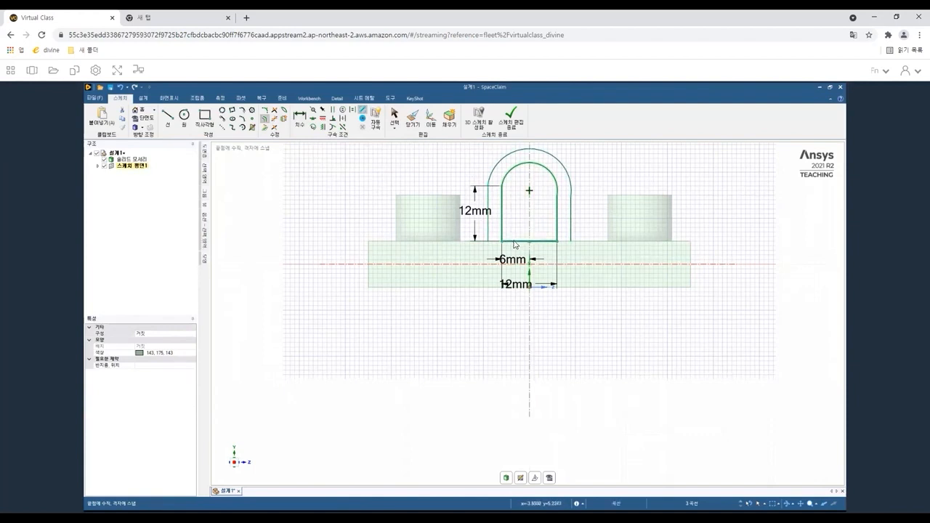
Delete the inner arch's bottom line and draw a line along the base edge between the arch legs.
key("s")
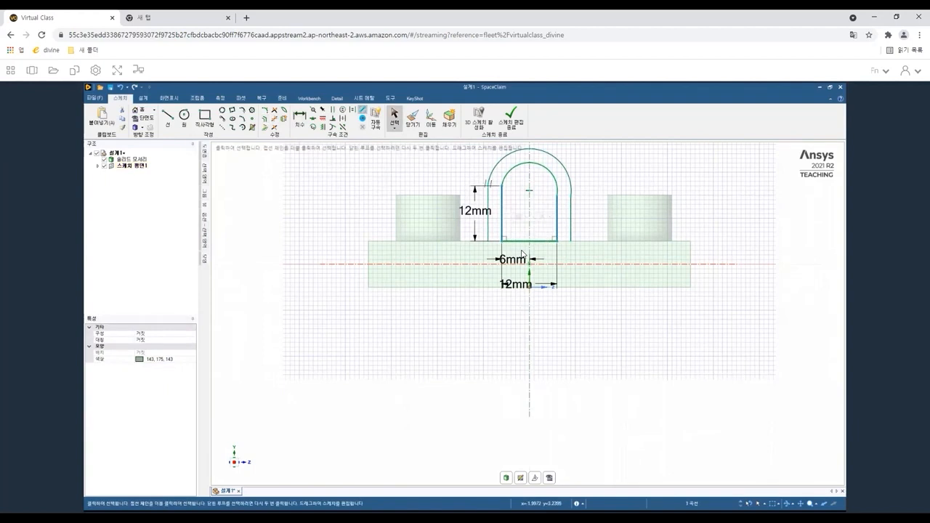
key("Delete")
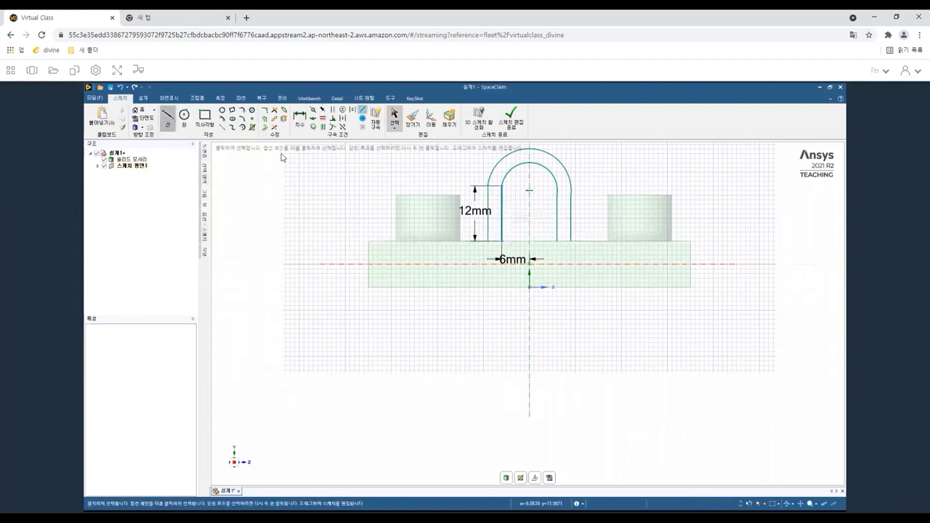
left_click(169, 117)
left_click(501, 241)
left_click(557, 242)
left_click(557, 242)
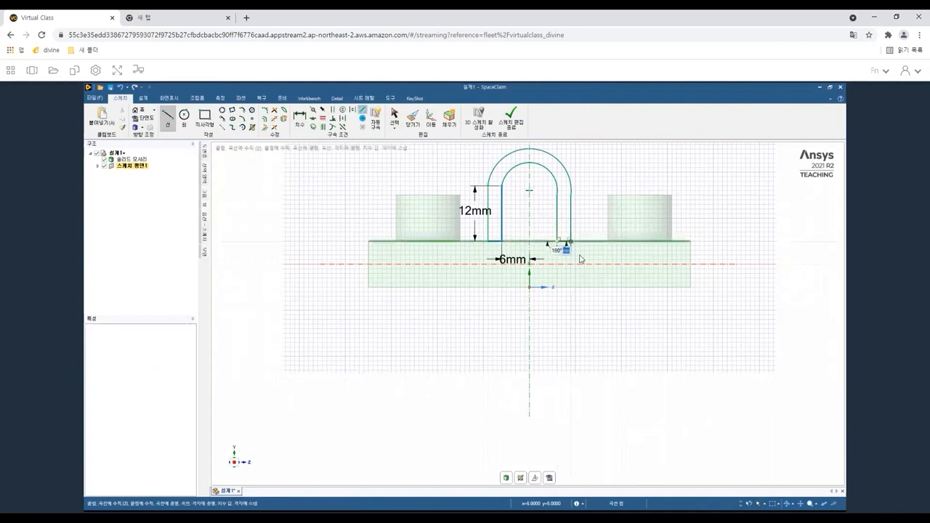
key("Escape")
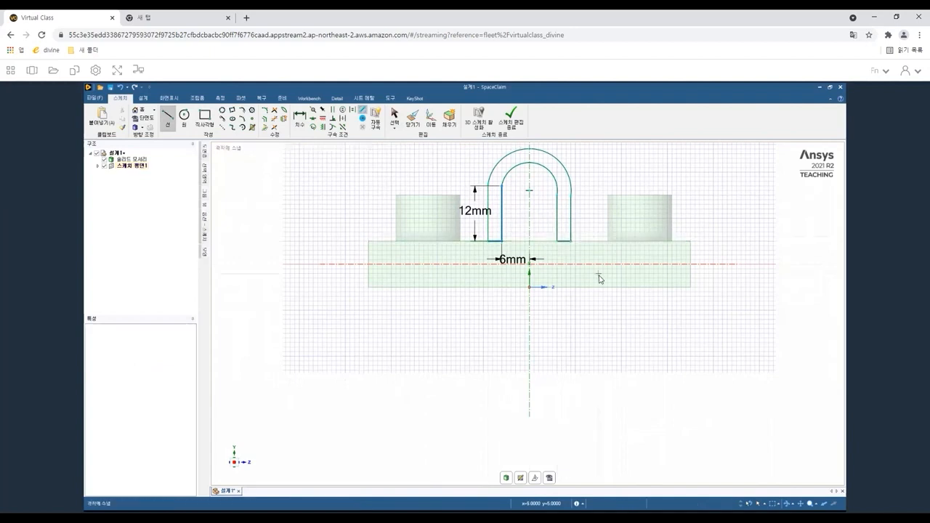
Switch to 3D mode and orbit the view to inspect the sketched arch on the base.
key("s")
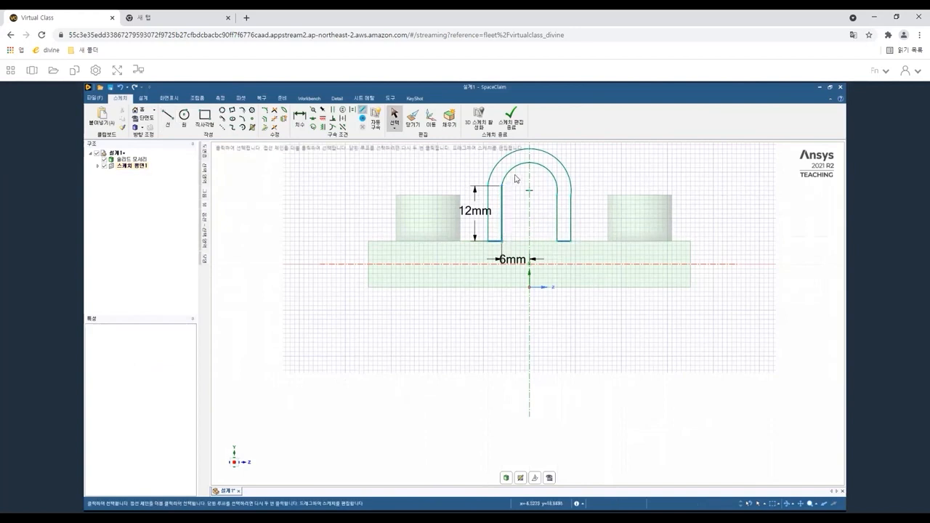
left_click(513, 152)
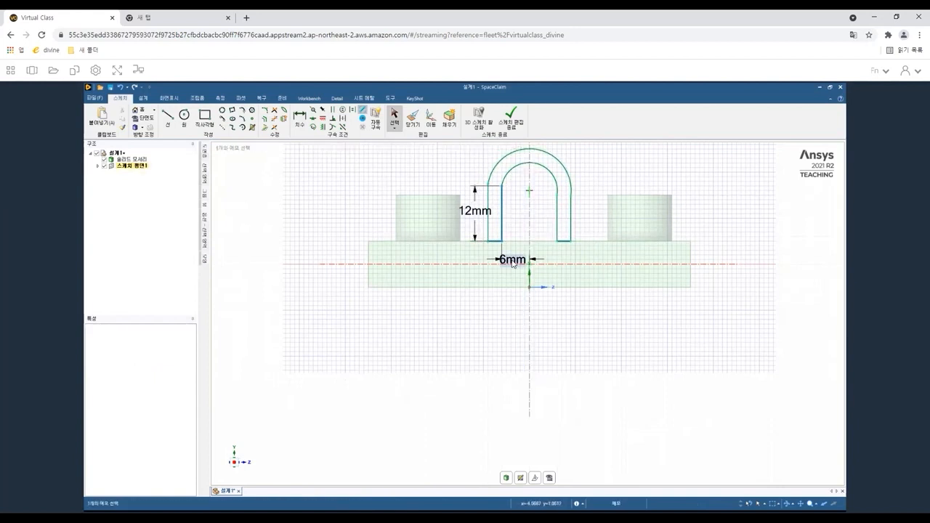
key("d")
left_click(434, 269)
middle_click_drag(522, 276, 602, 286)
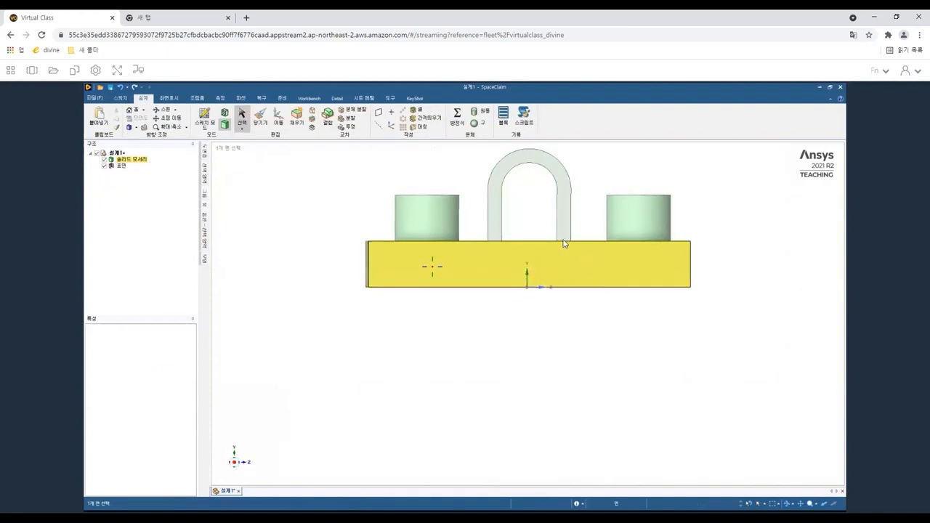
left_click(563, 240)
left_click(312, 233)
middle_click_drag(312, 233, 340, 278)
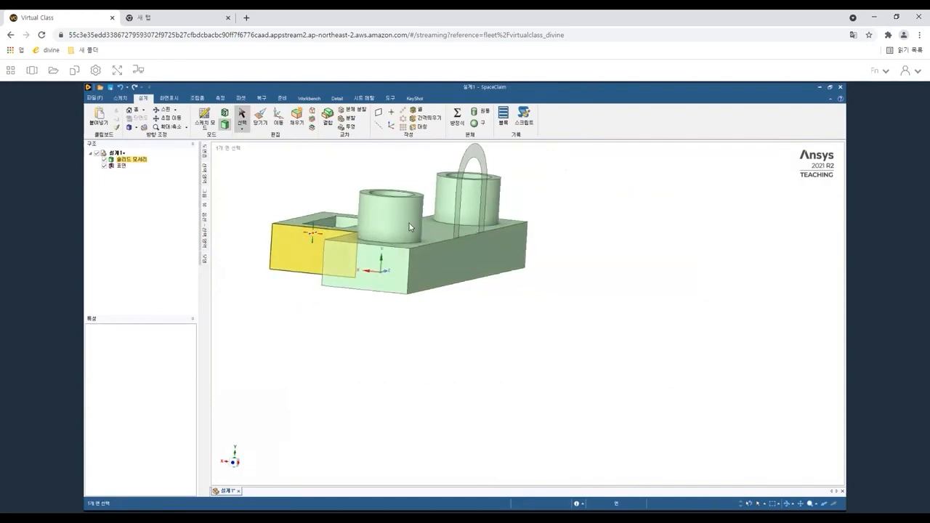
Pull the arch loop region on the base face 10 mm using the Add option to make it solid.
left_click(470, 231)
middle_click_drag(469, 232, 436, 222)
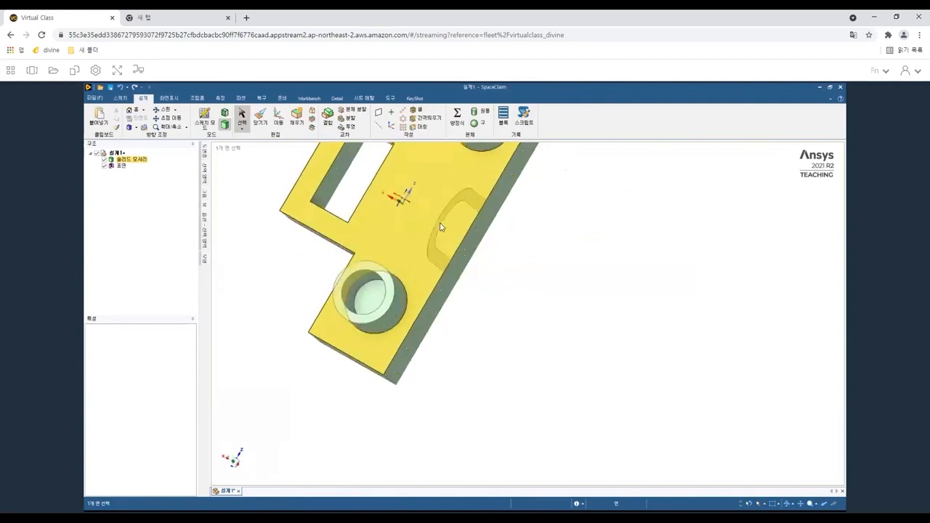
left_click(440, 227)
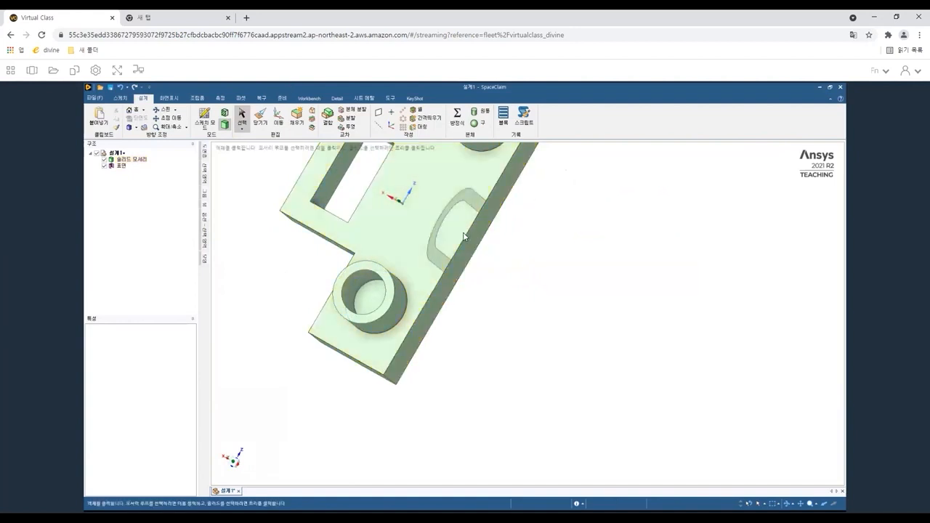
left_click(261, 118)
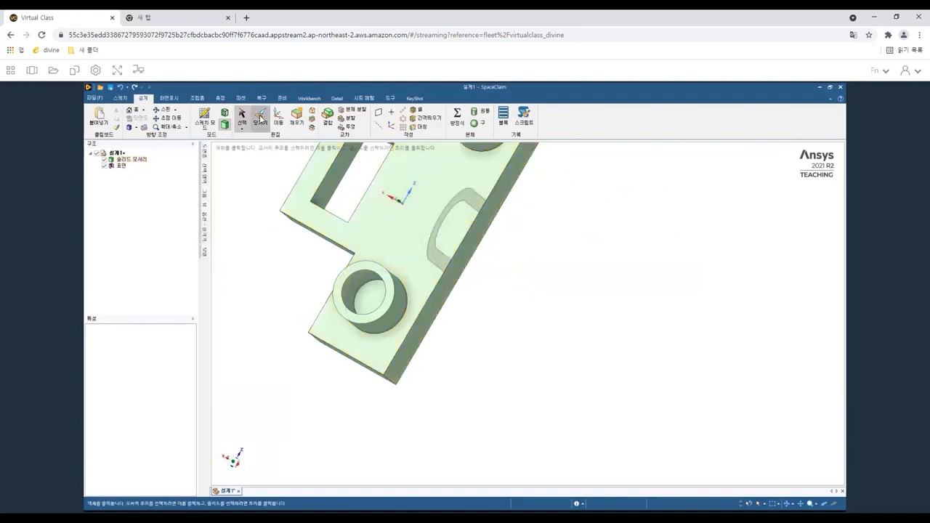
left_click(434, 241)
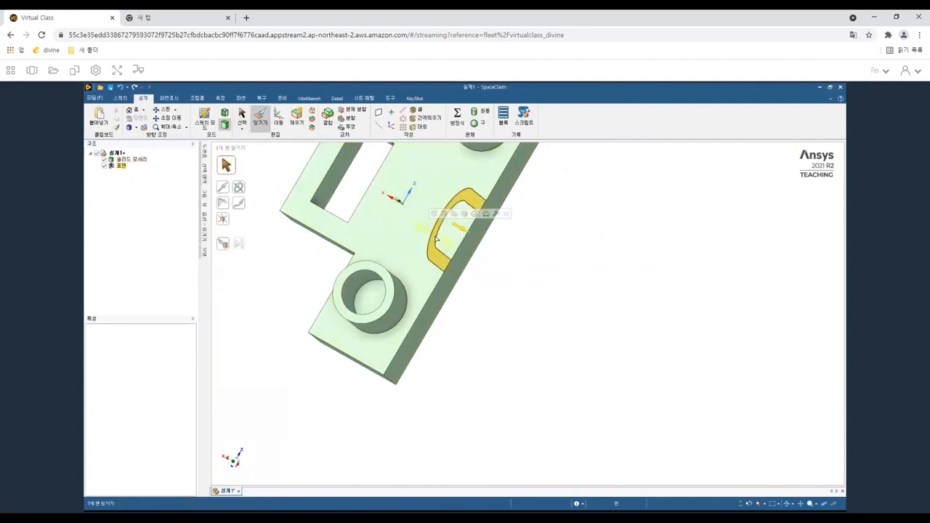
left_click(436, 240)
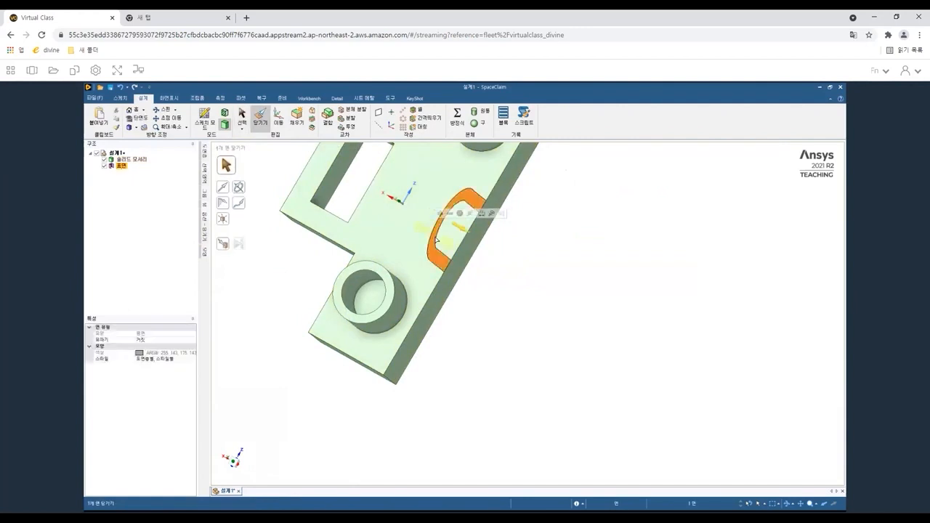
left_click(203, 220)
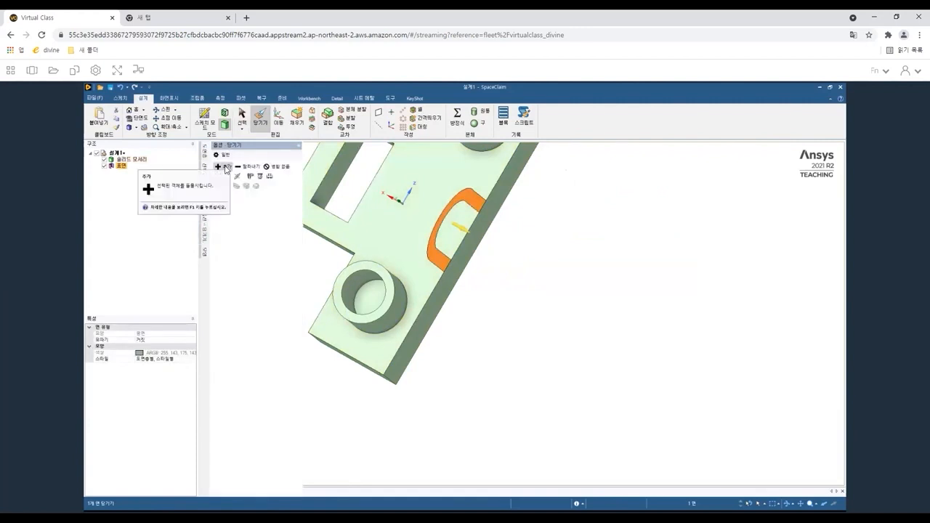
left_click(225, 169)
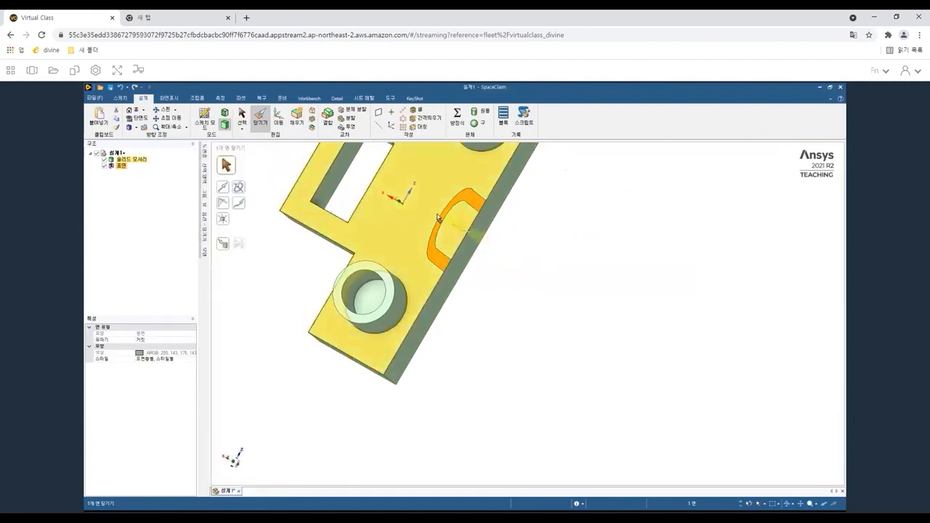
left_click_drag(434, 217, 419, 209)
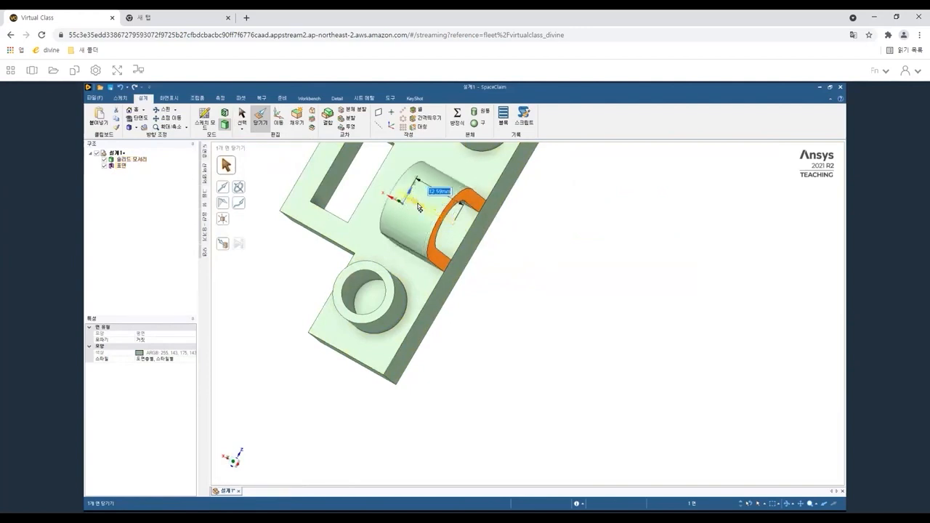
type("10")
key("Return")
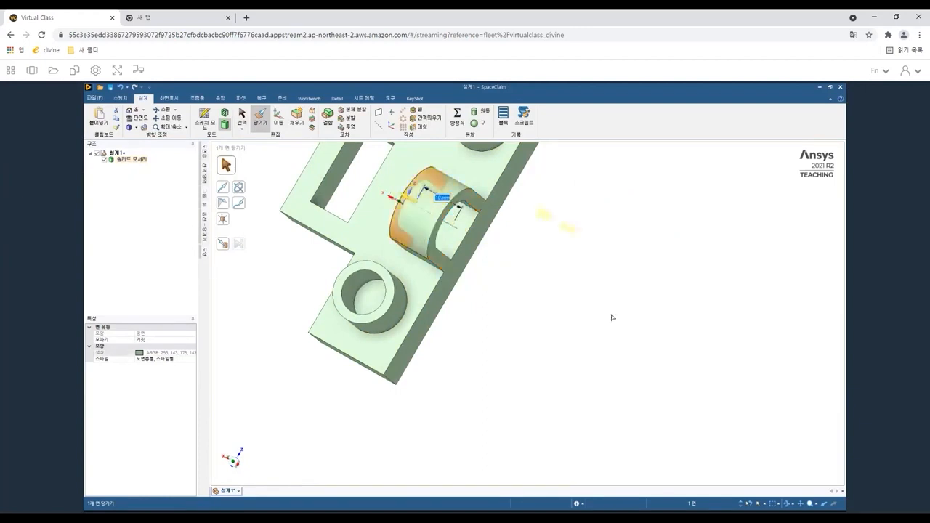
key("Escape")
Round the two inside corner edges of the T-shaped base with a 4 mm fillet.
middle_click_drag(447, 284, 470, 220)
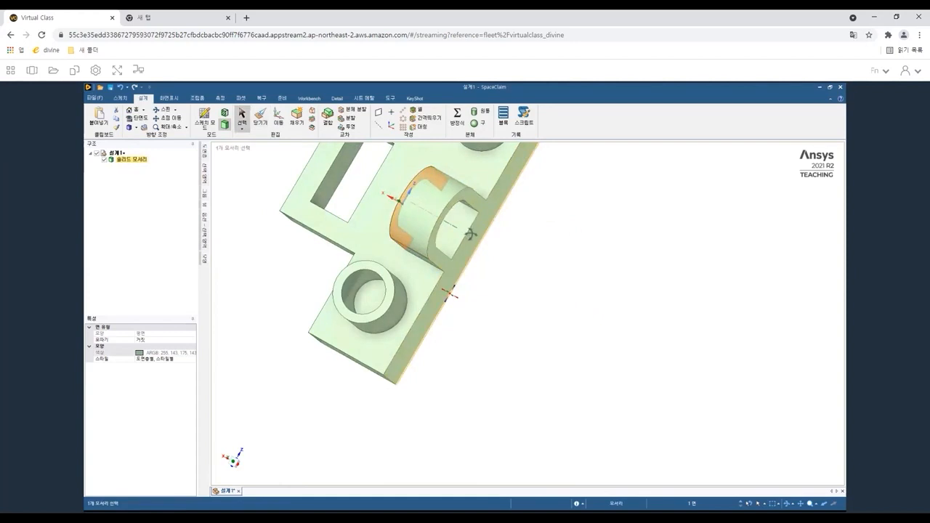
middle_click_drag(450, 290, 542, 205)
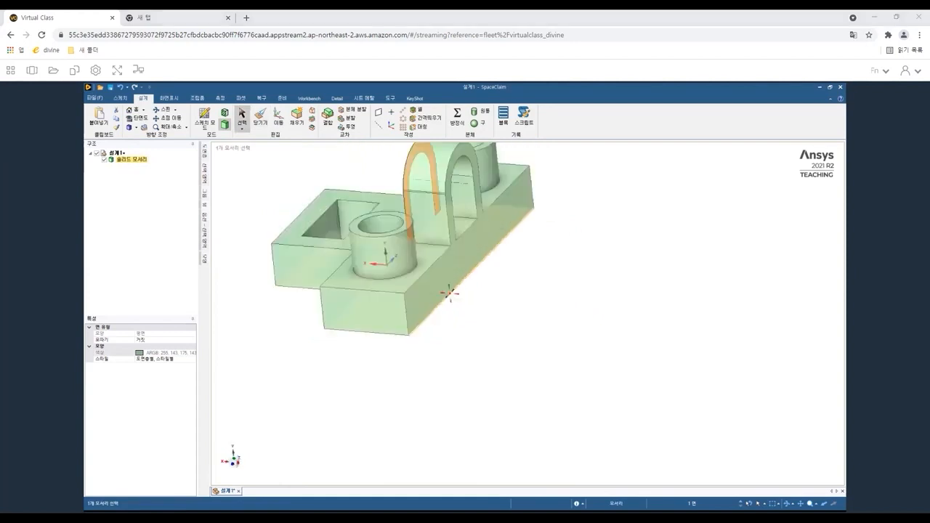
left_click(360, 311)
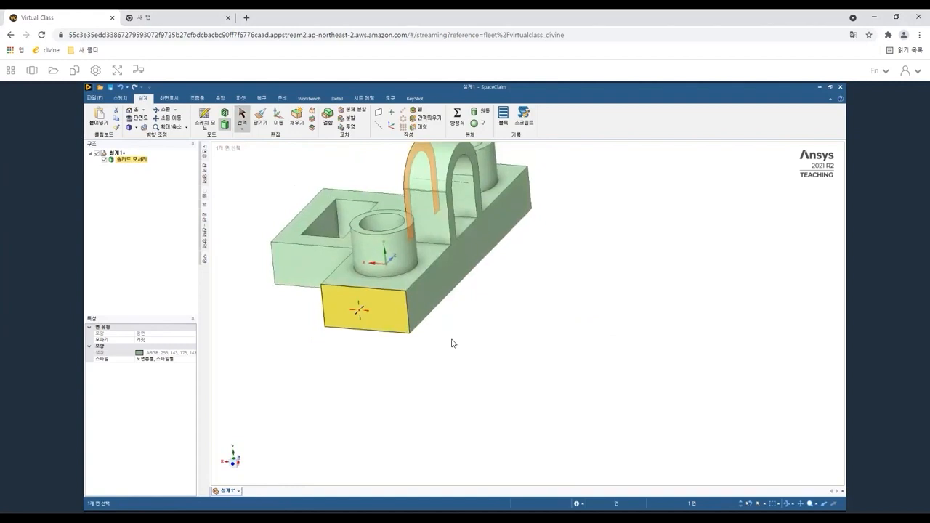
key("ctrl+z")
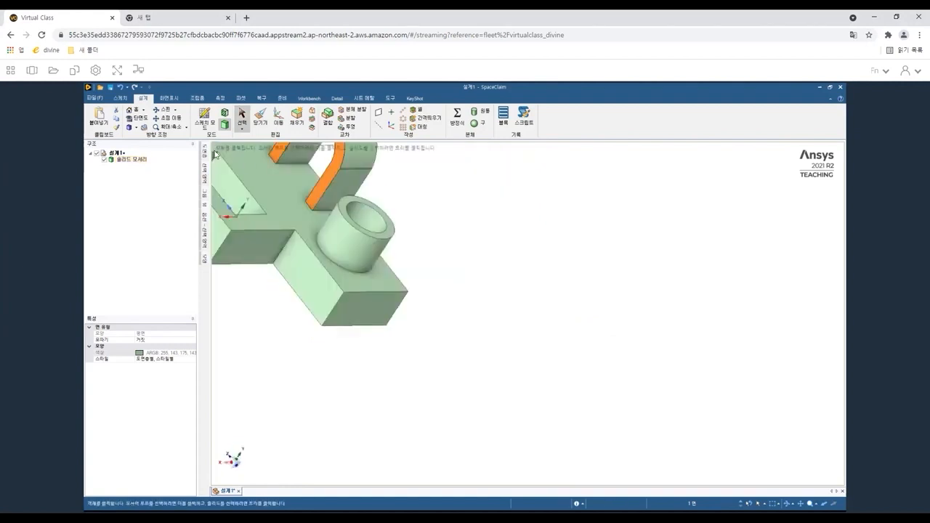
middle_click_drag(360, 284, 481, 359, "shift")
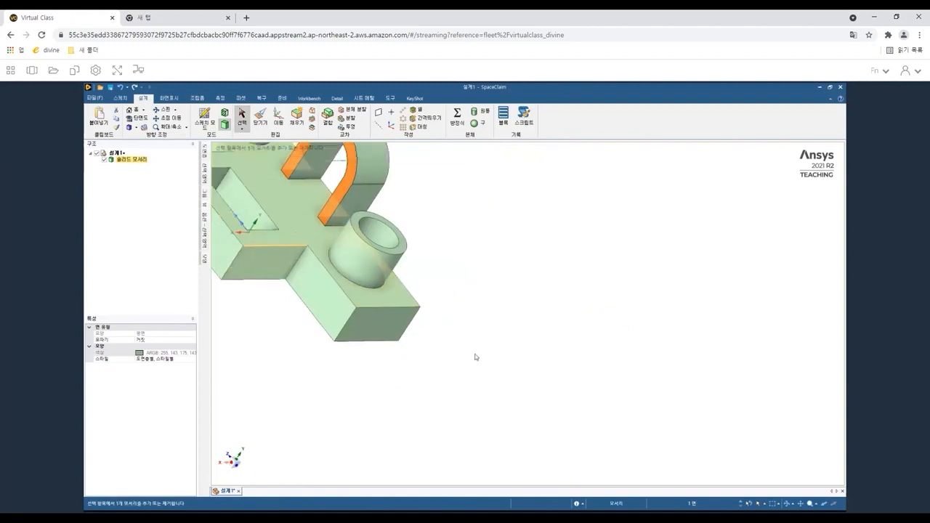
middle_click_drag(278, 258, 407, 339, "shift")
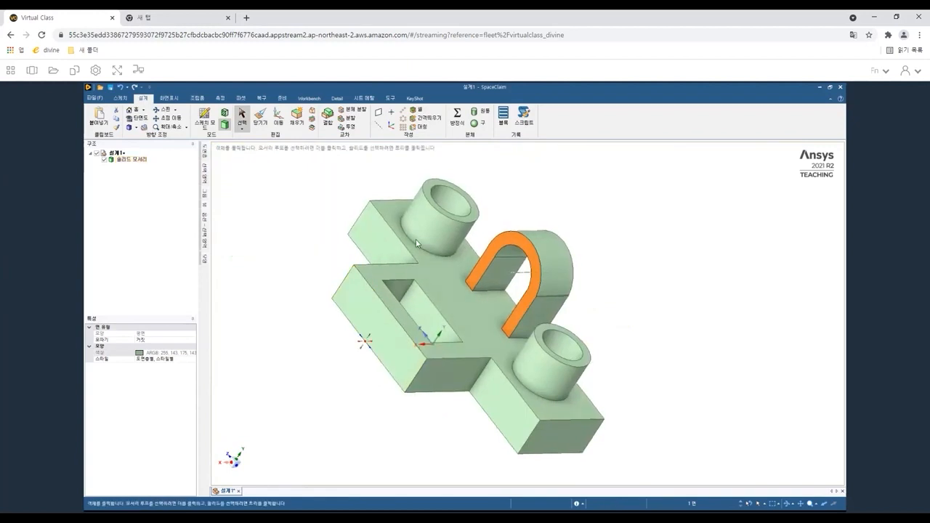
middle_click_drag(417, 242, 414, 285)
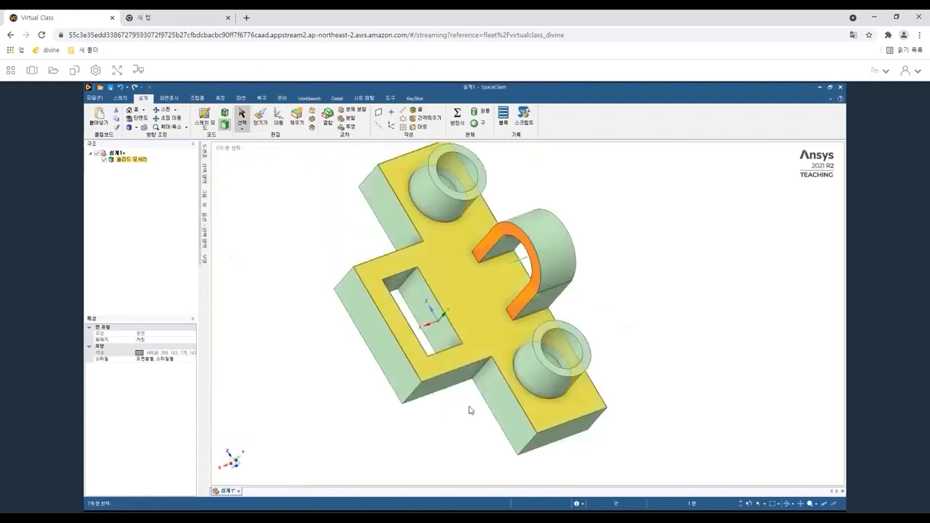
left_click(263, 124)
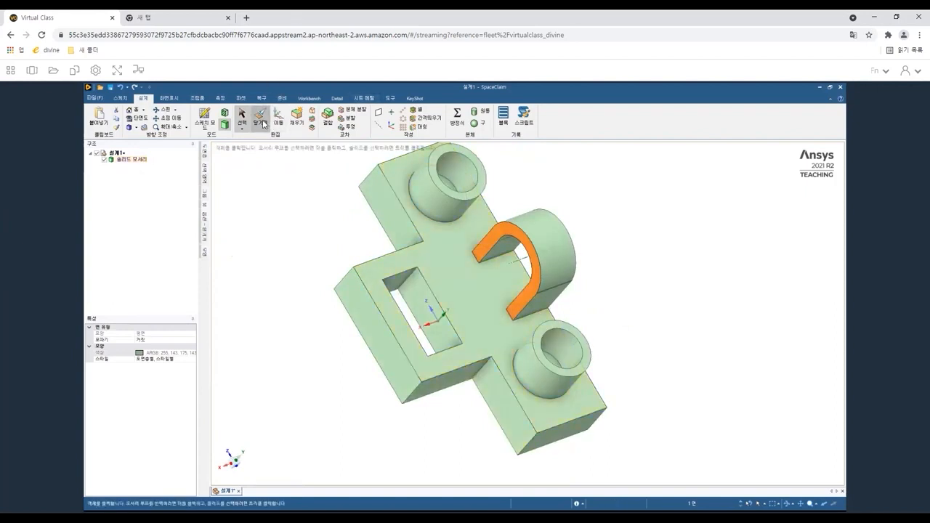
left_click(263, 123)
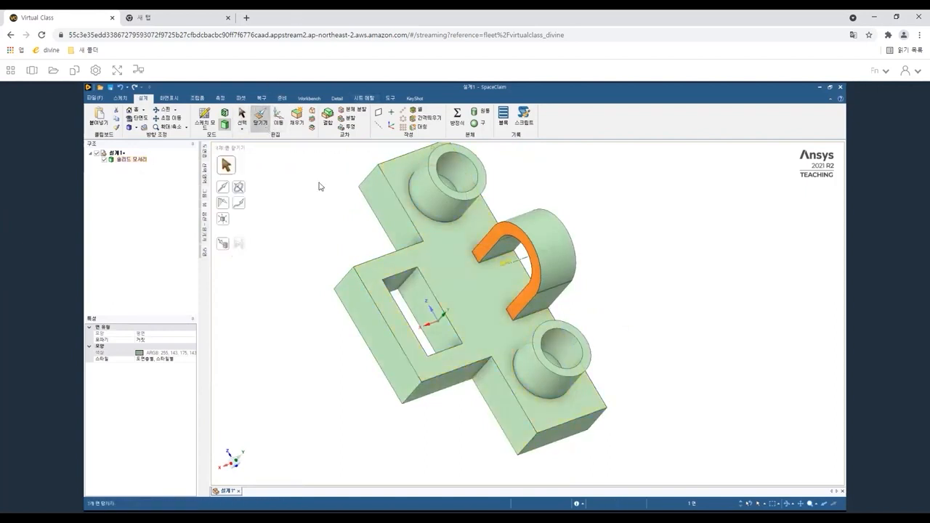
left_click(484, 370)
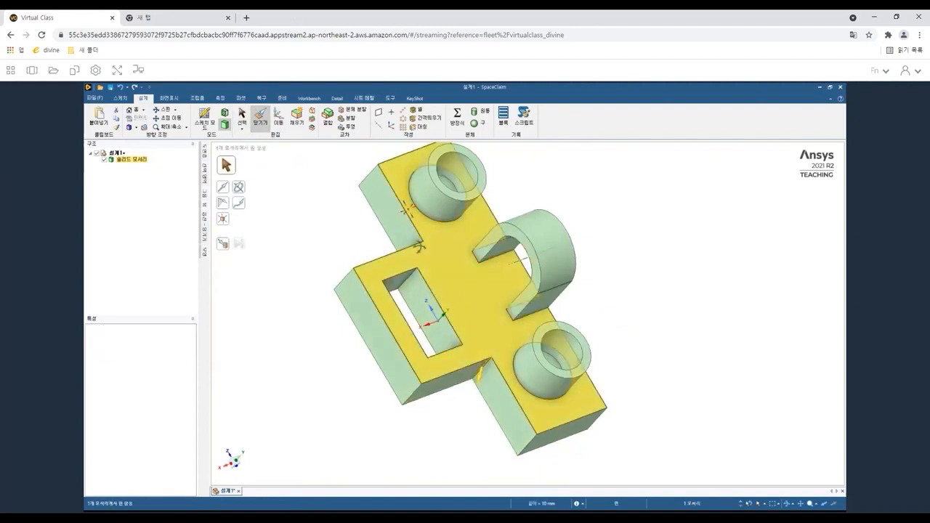
middle_click_drag(392, 292, 327, 148)
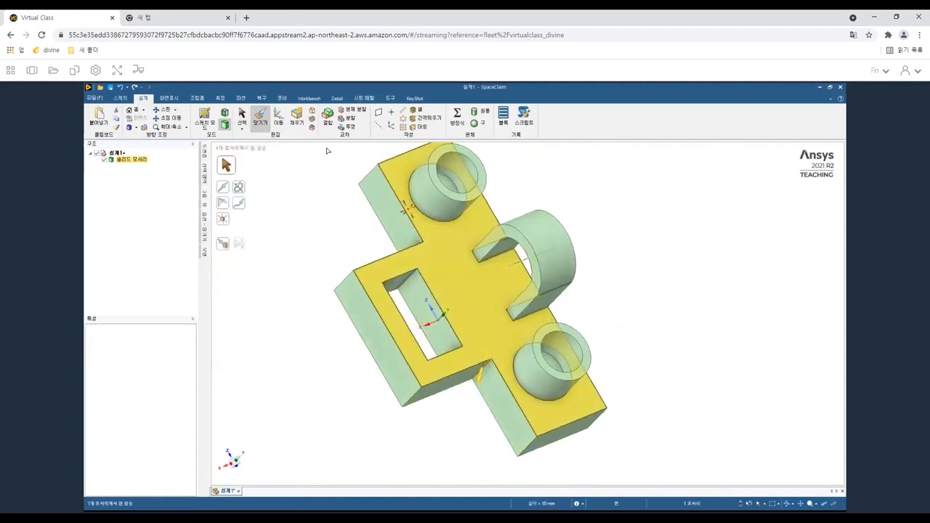
left_click(416, 245, "ctrl")
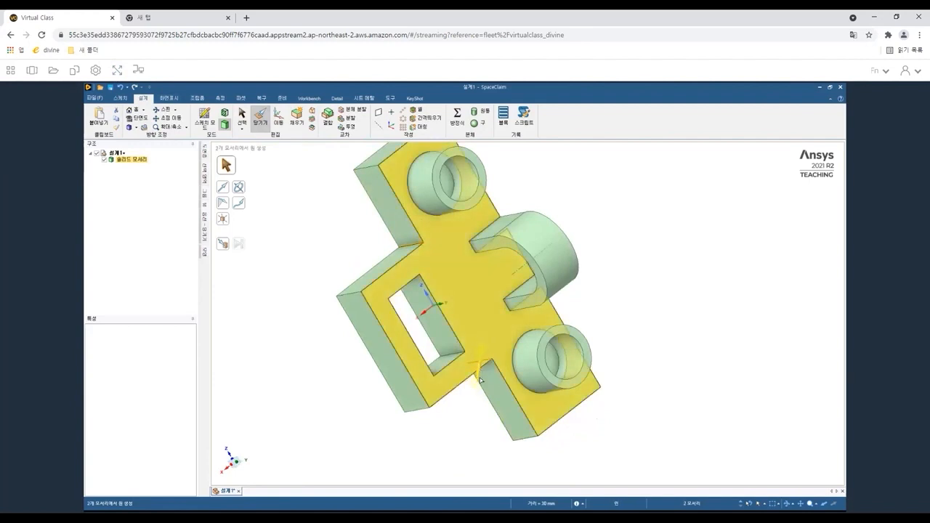
left_click_drag(478, 399, 478, 400)
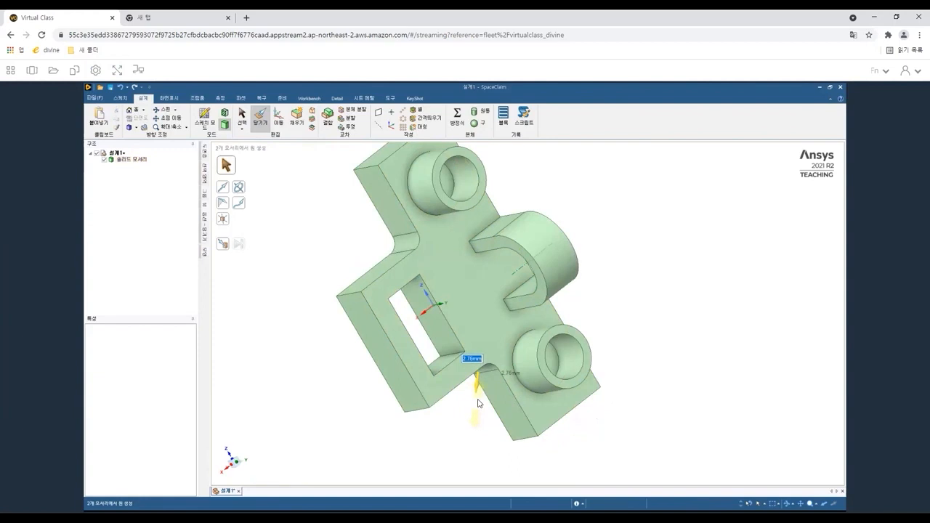
type("4")
key("Return")
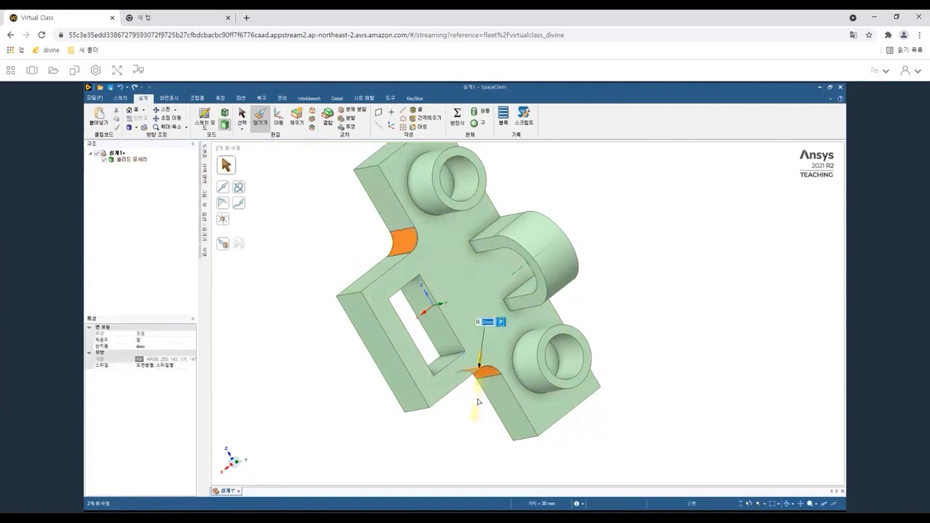
Round the two outer corner edges at the wide end of the base with a small fillet.
left_click(330, 381)
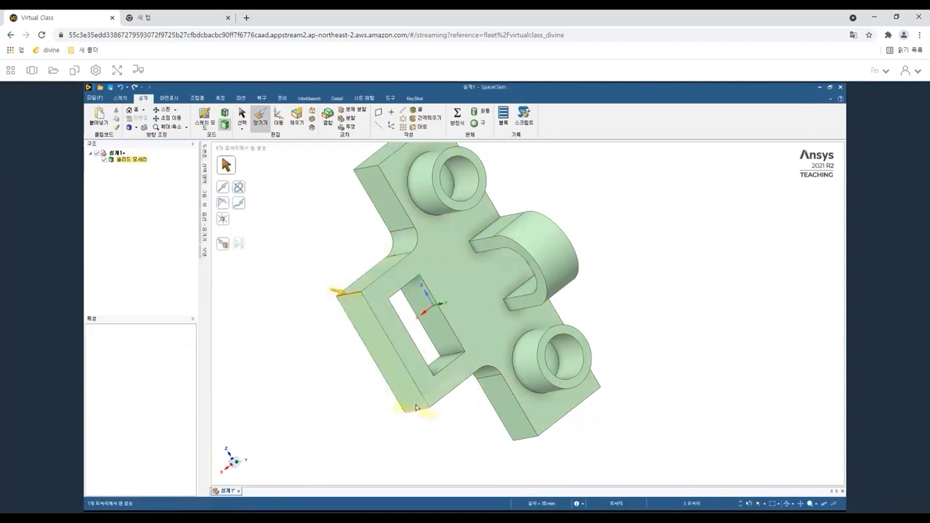
left_click(335, 291, "ctrl")
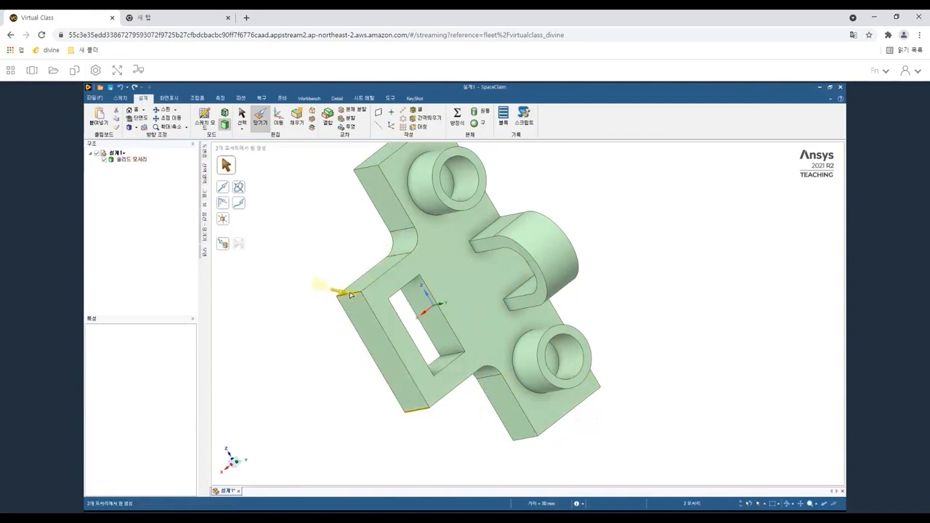
left_click_drag(351, 295, 351, 296)
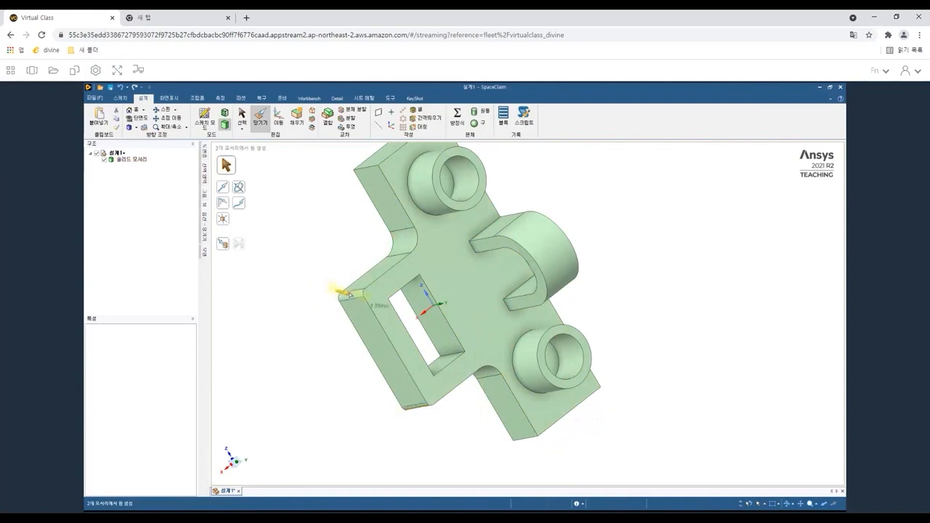
key("space")
key("Return")
left_click(351, 294)
key("Escape")
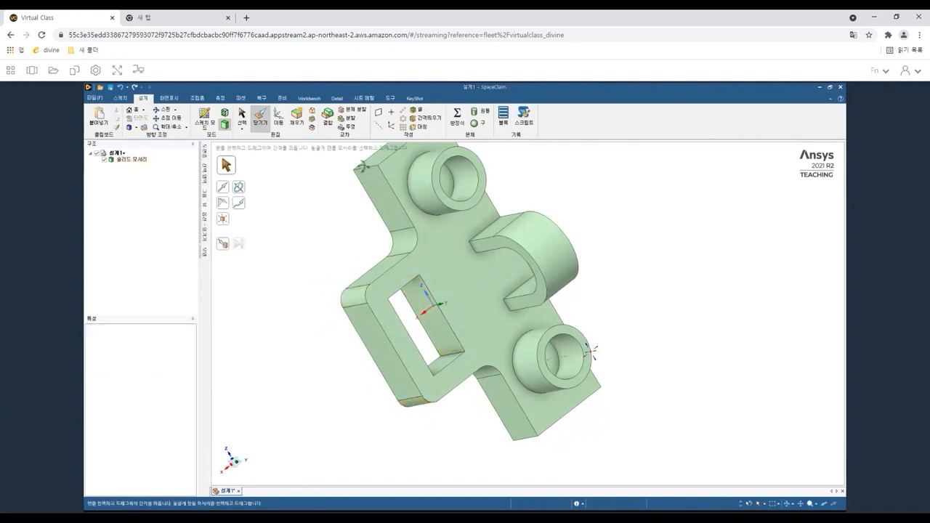
Chamfer the nine perimeter edges around the base face by 2 mm.
middle_click_drag(363, 328, 416, 399)
left_click(493, 394)
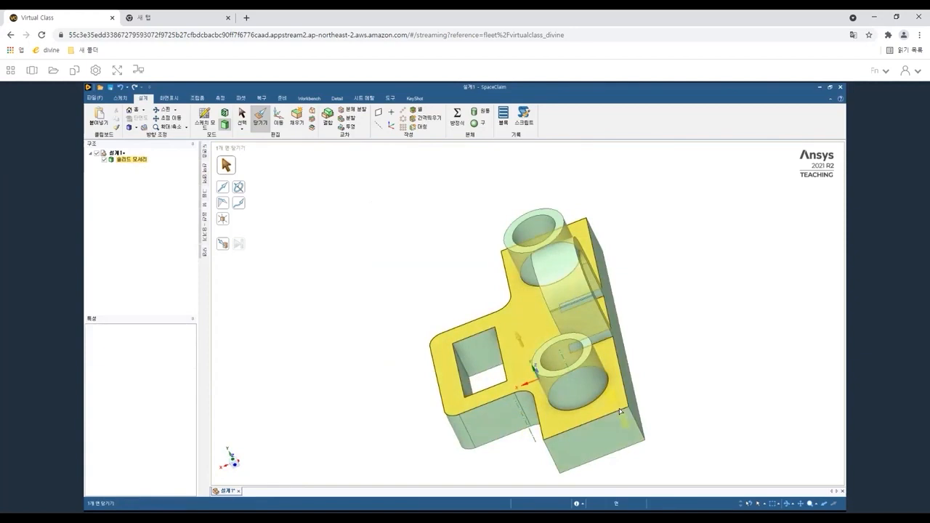
key("Escape")
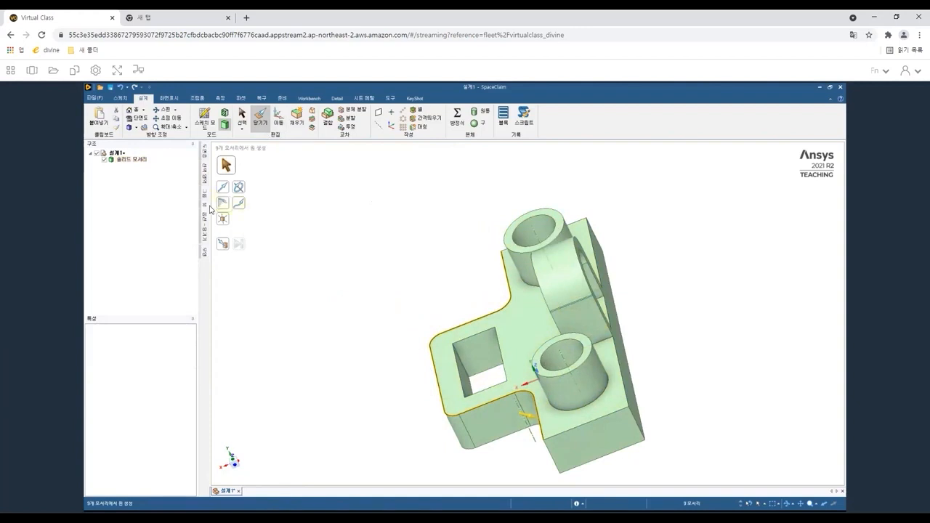
mouse_move(202, 221)
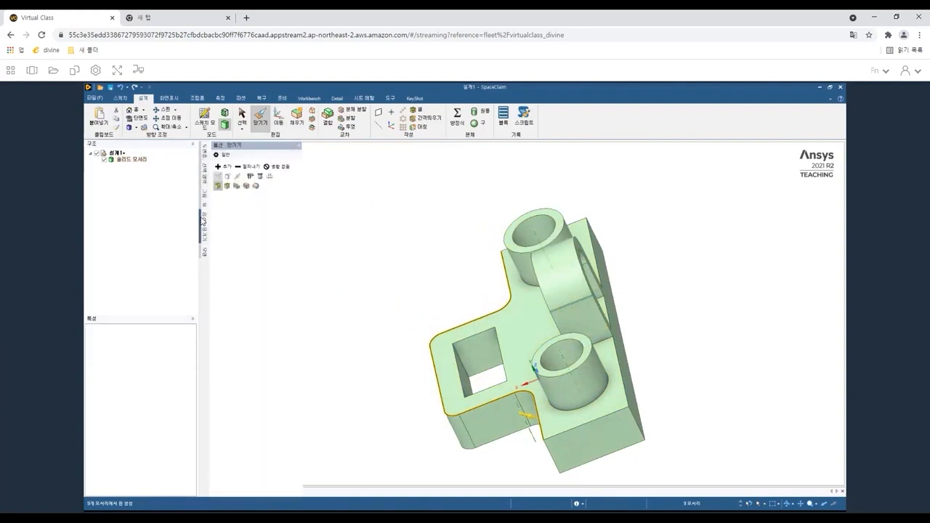
left_click(227, 187)
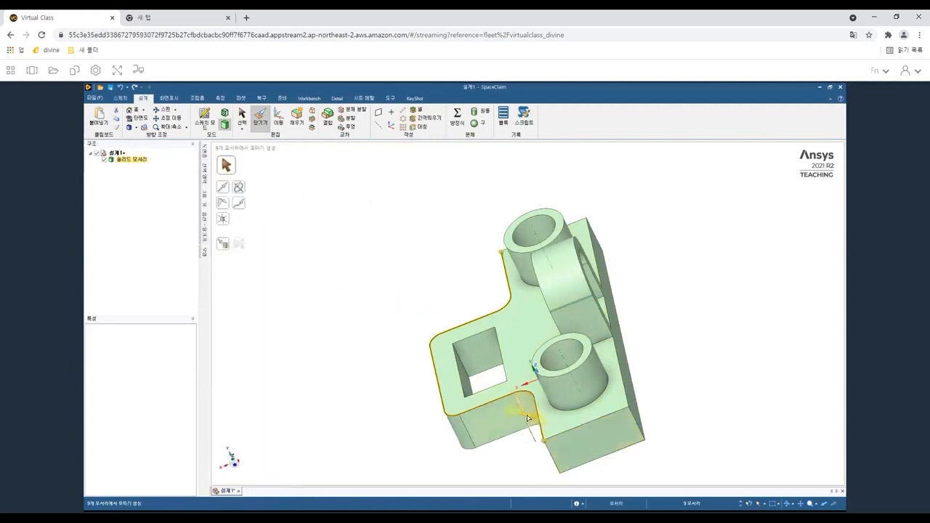
left_click_drag(539, 420, 548, 419)
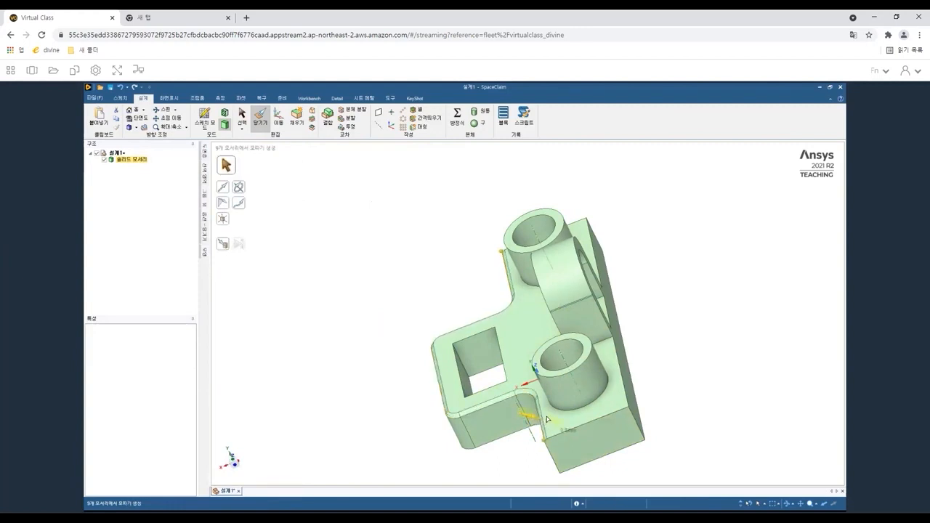
key("space")
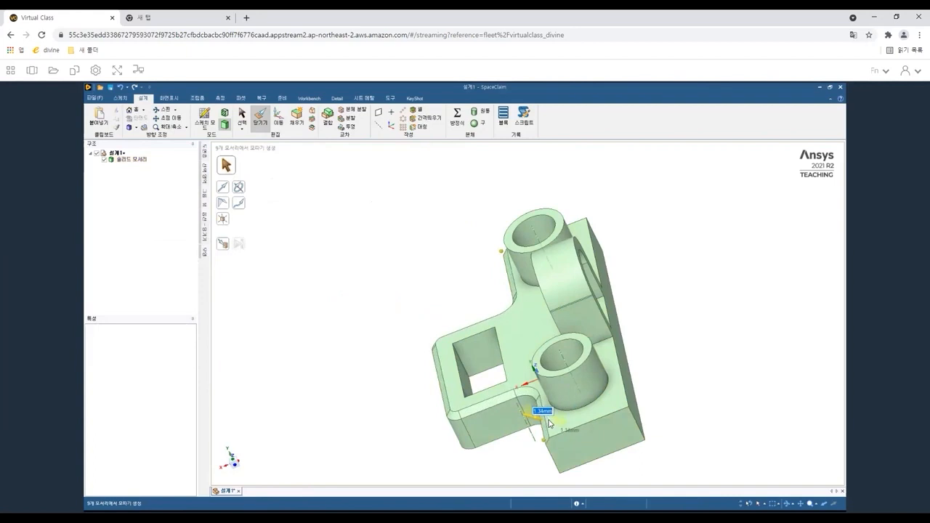
key("Return")
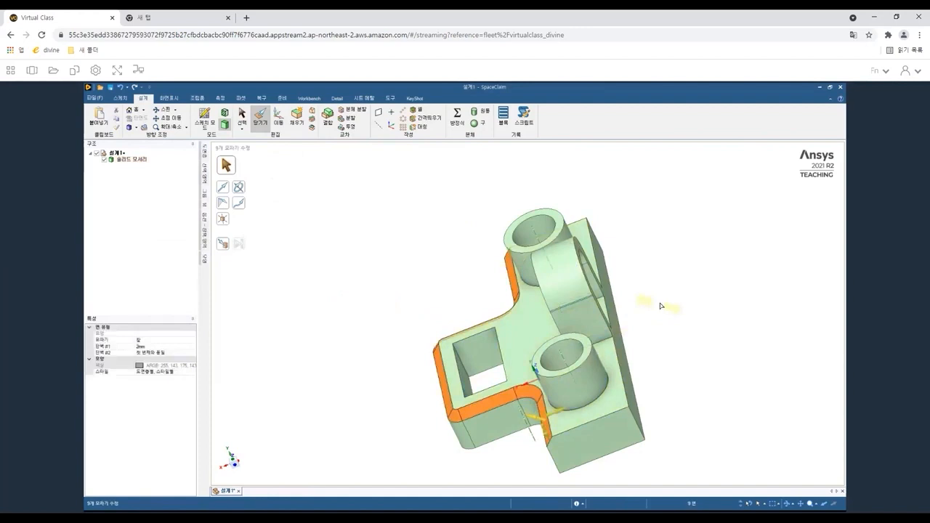
Orbit the model and select the base's top face around the bosses and arch.
left_click(242, 117)
middle_click_drag(603, 369, 680, 315)
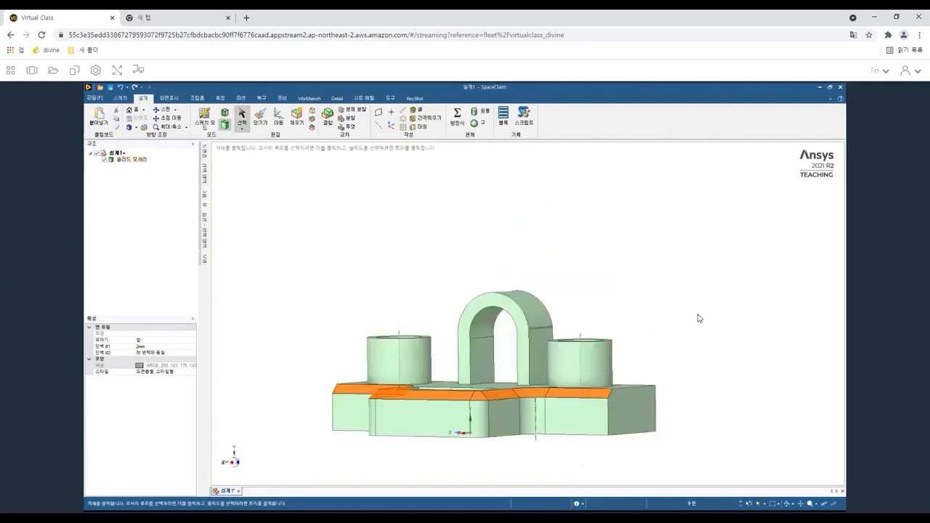
left_click(403, 363)
middle_click_drag(418, 424, 513, 376)
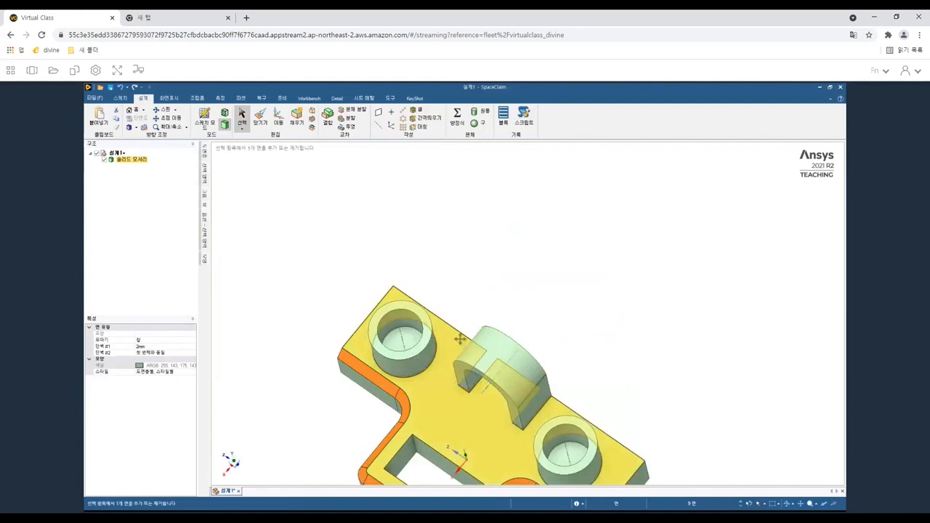
middle_click_drag(459, 339, 461, 339, "shift")
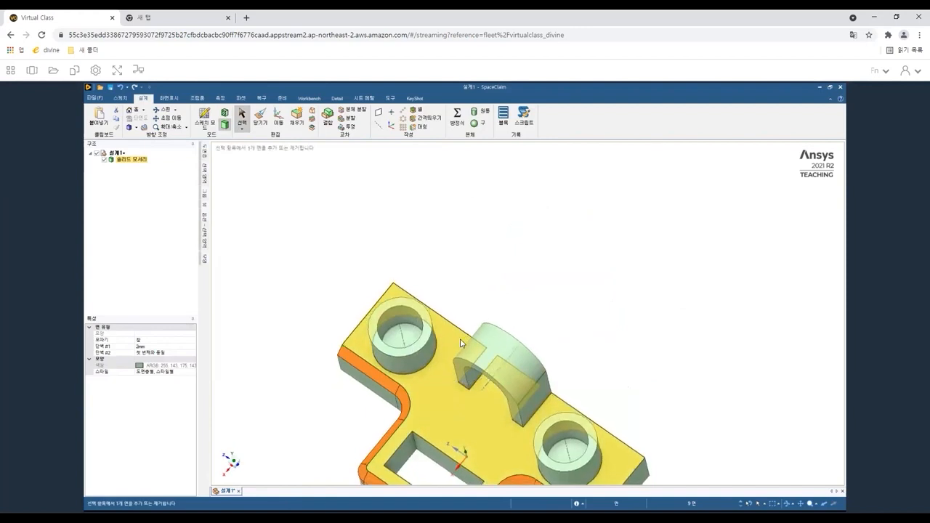
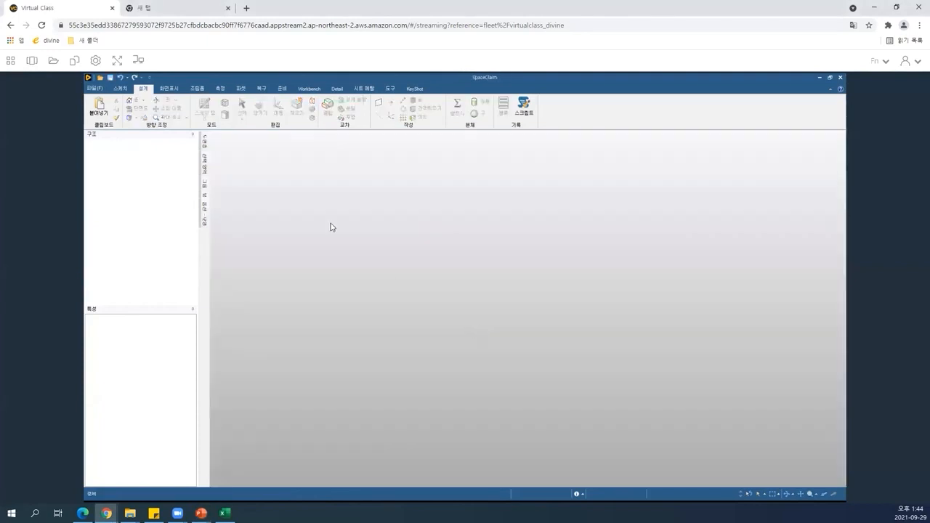
Create a new design document.
left_click(95, 90)
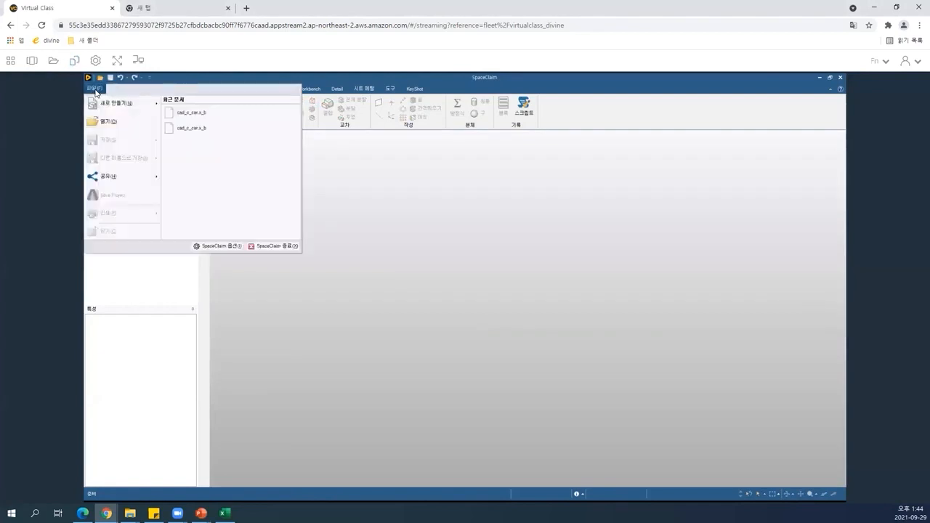
mouse_move(120, 102)
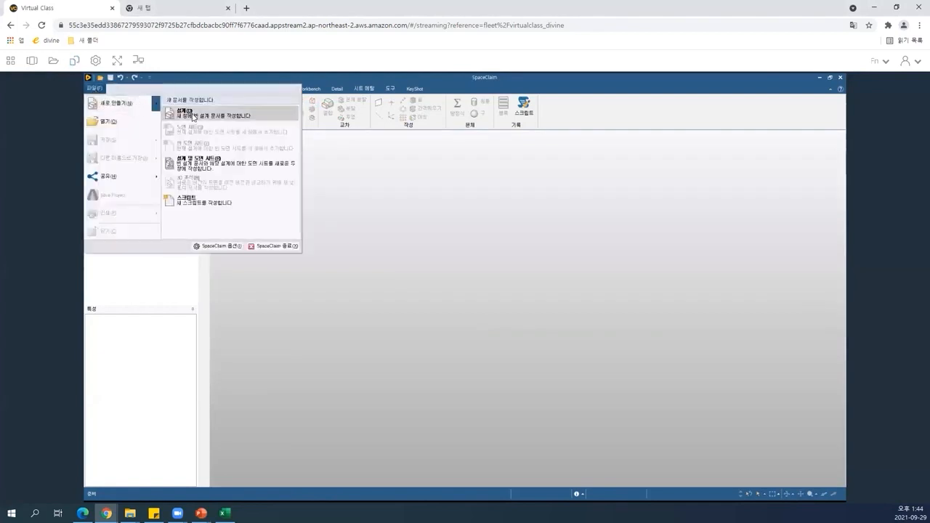
left_click(193, 115)
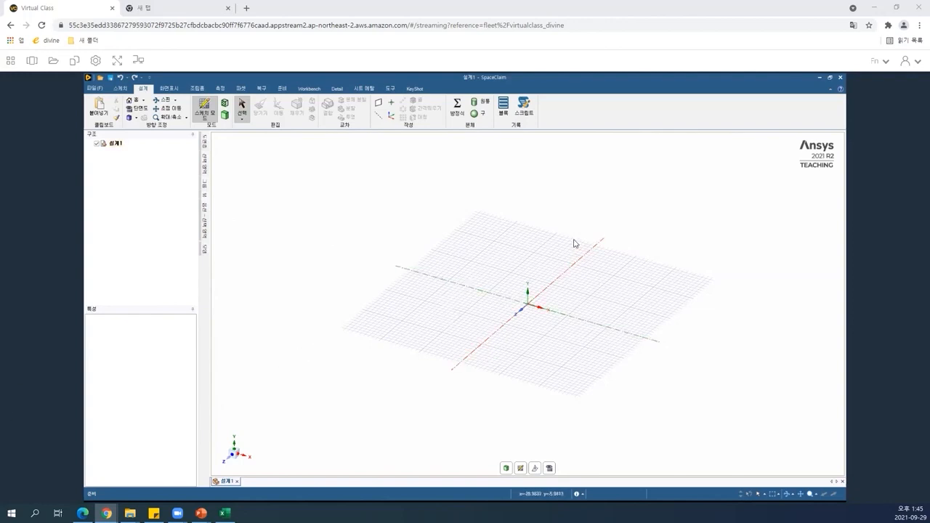
Start a new sketch on the horizontal plane through the origin and view it head-on.
left_click(521, 469)
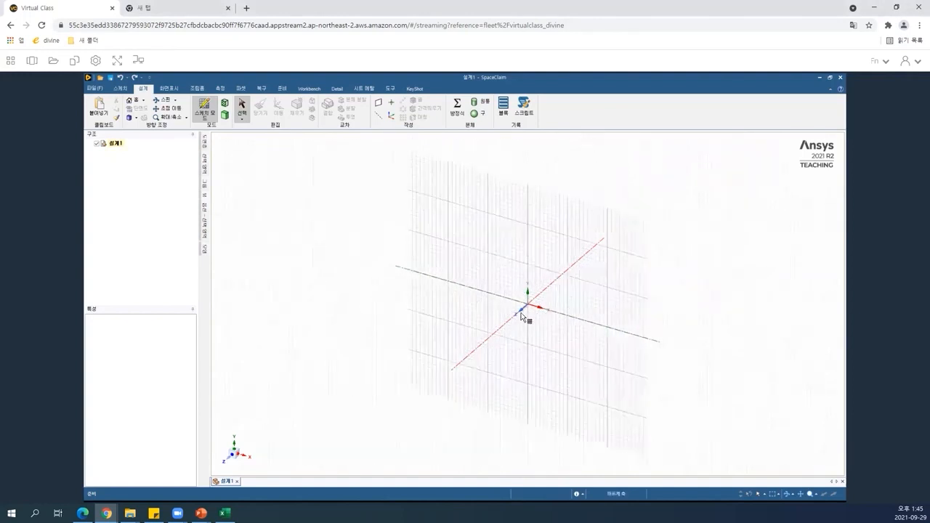
left_click(530, 301)
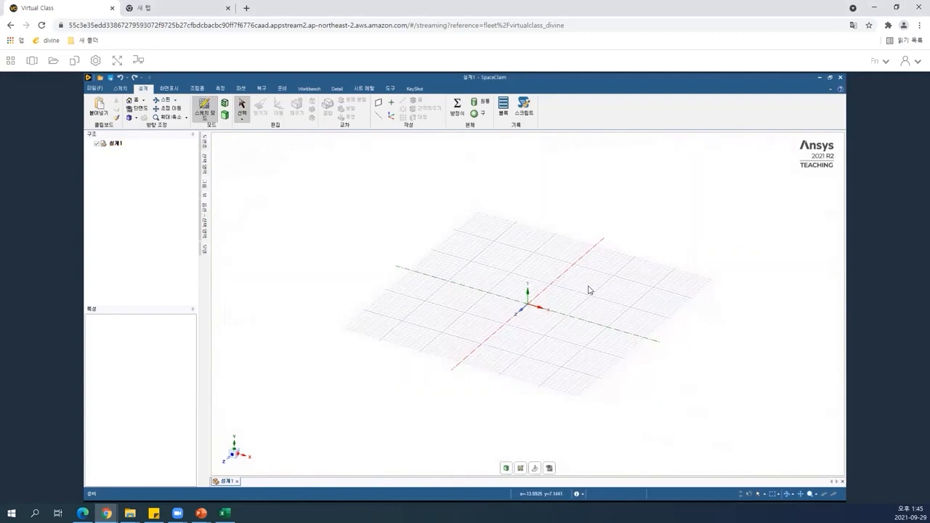
key("v")
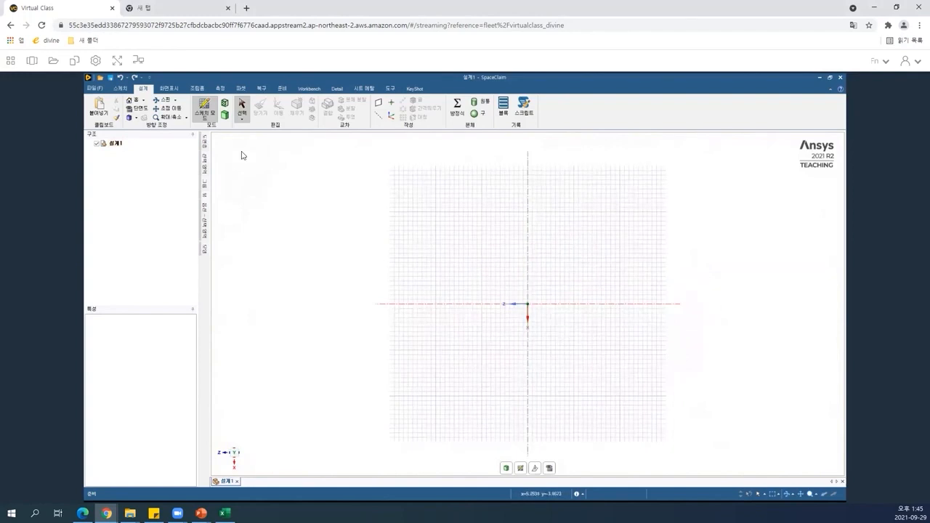
Draw a rectangle from the origin about 38 mm wide and 28 mm high.
left_click(122, 89)
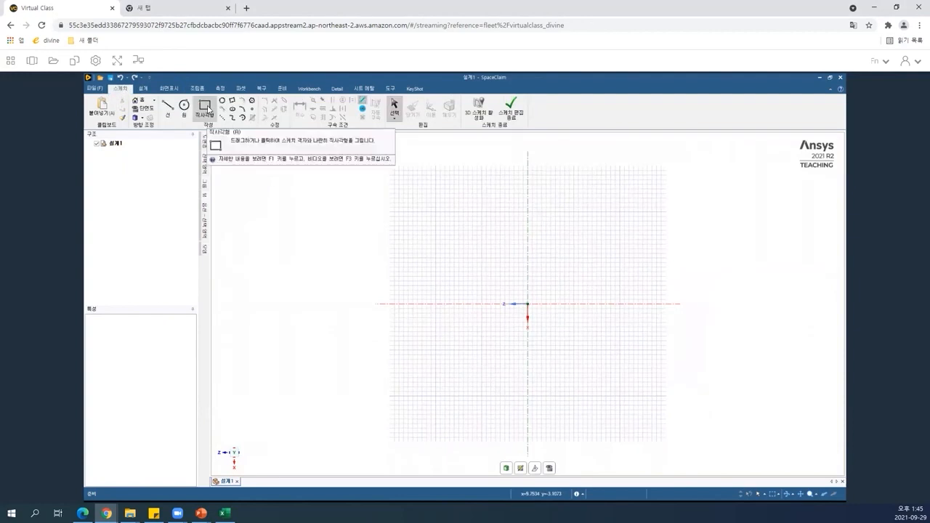
left_click(206, 108)
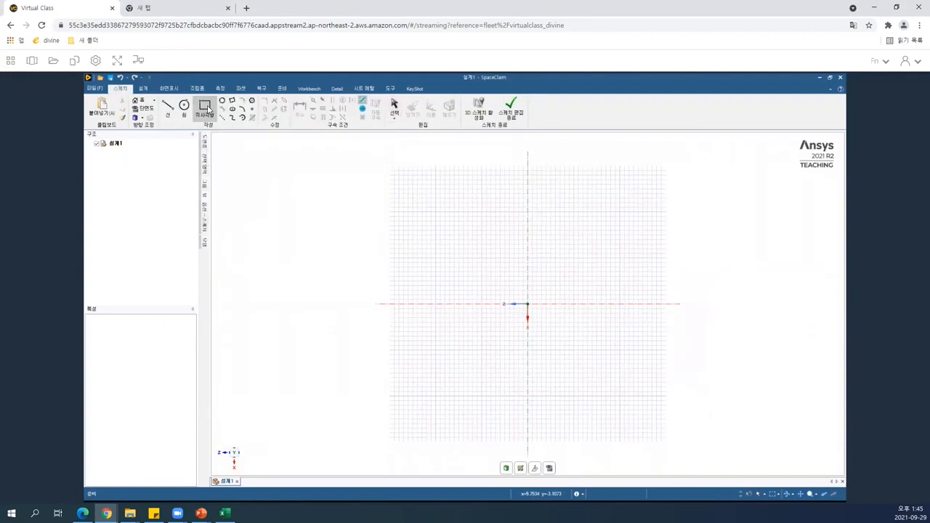
left_click(205, 180)
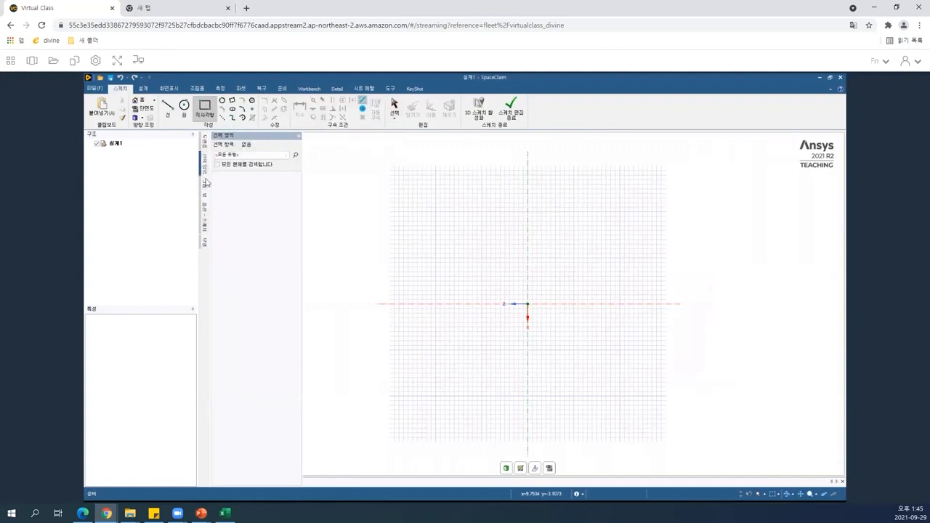
mouse_move(205, 209)
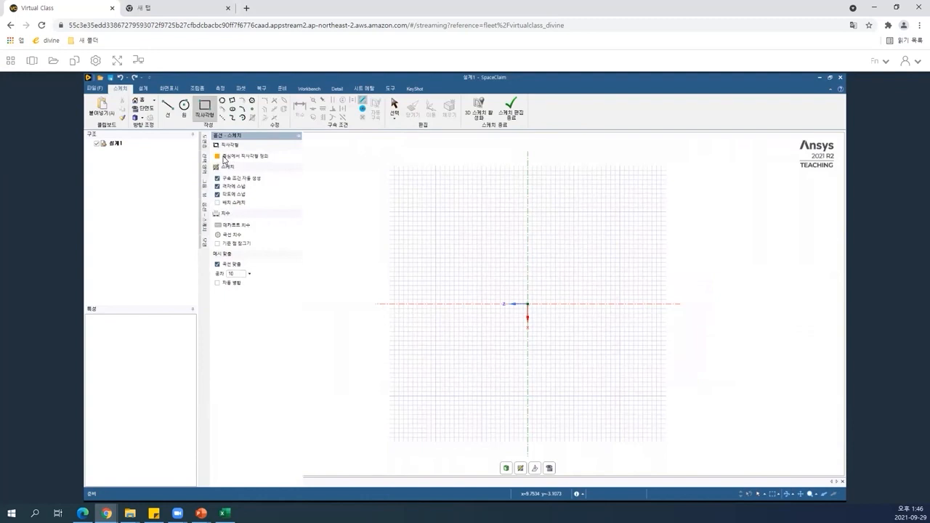
left_click(529, 304)
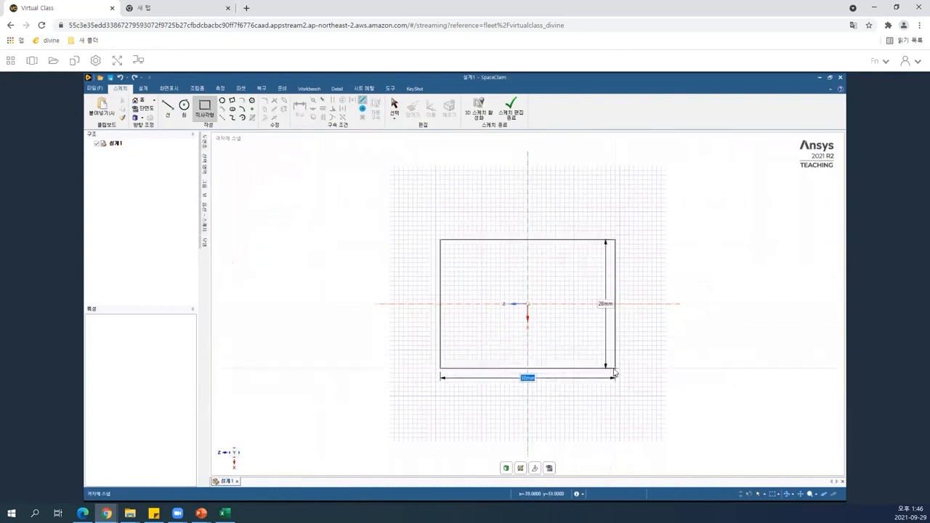
left_click(615, 370)
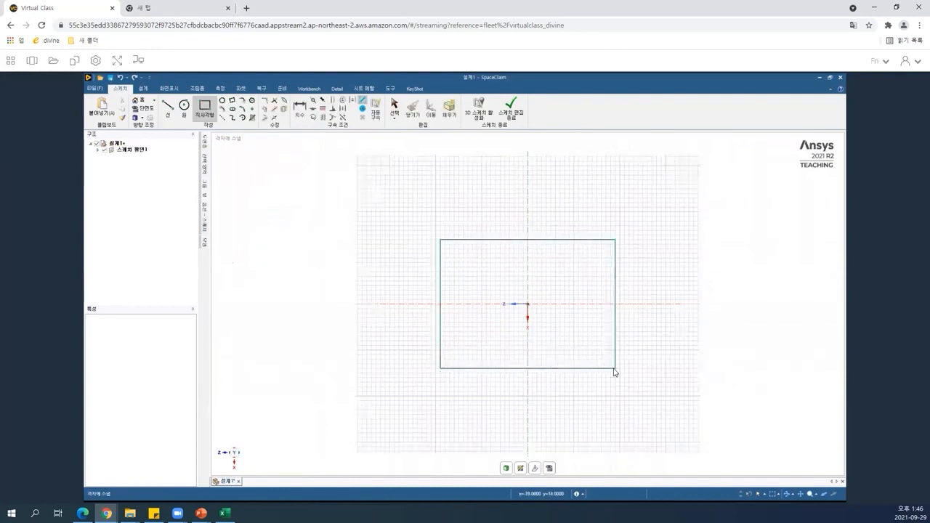
Dimension the rectangle's bottom width and right-side height.
left_click(300, 109)
left_click(554, 369)
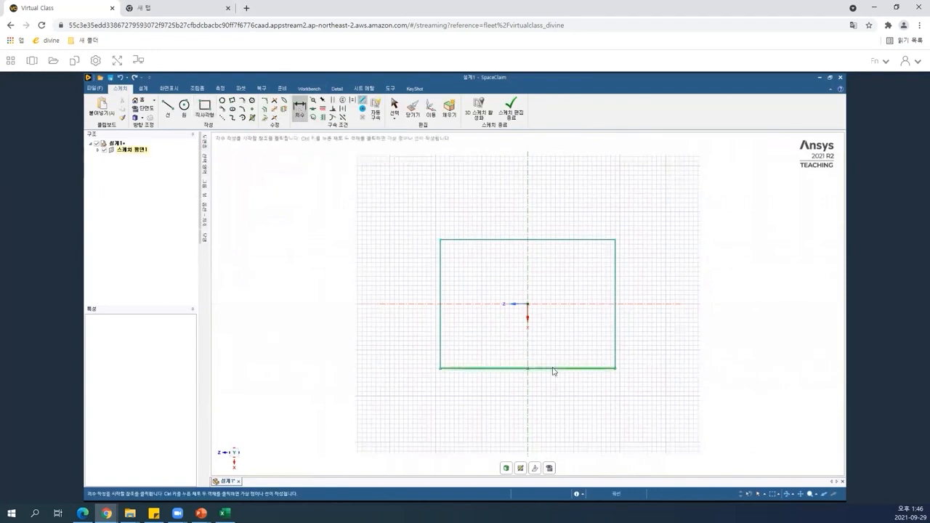
left_click(558, 405)
left_click(616, 295)
left_click(640, 294)
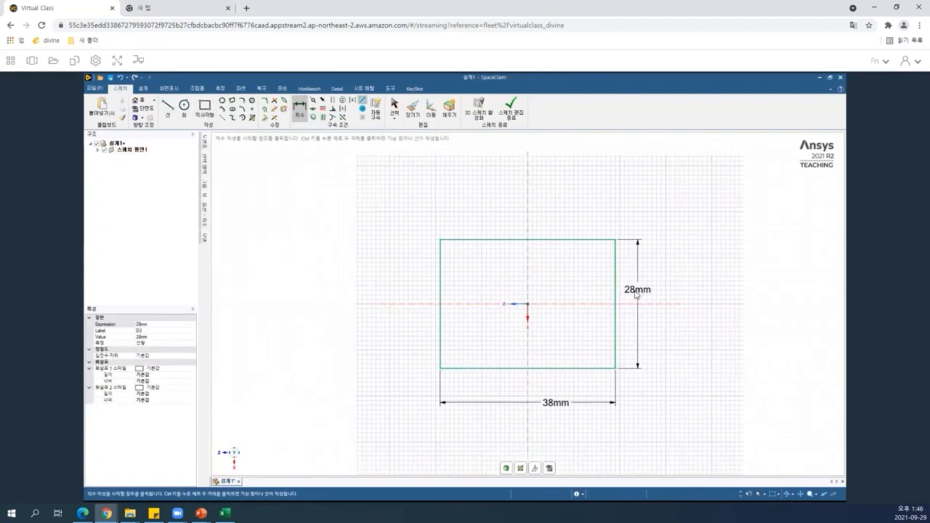
Set the rectangle's width dimension to 15 mm.
left_click(552, 404)
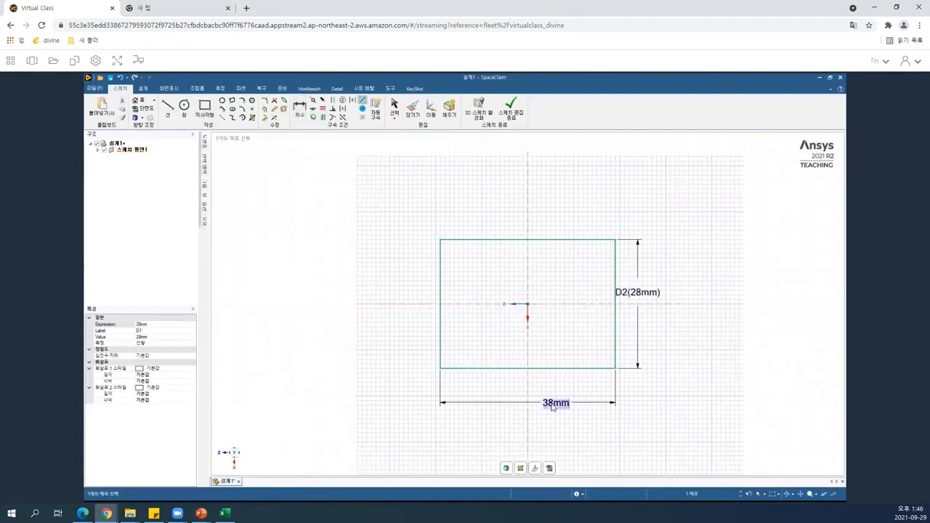
left_click(142, 338)
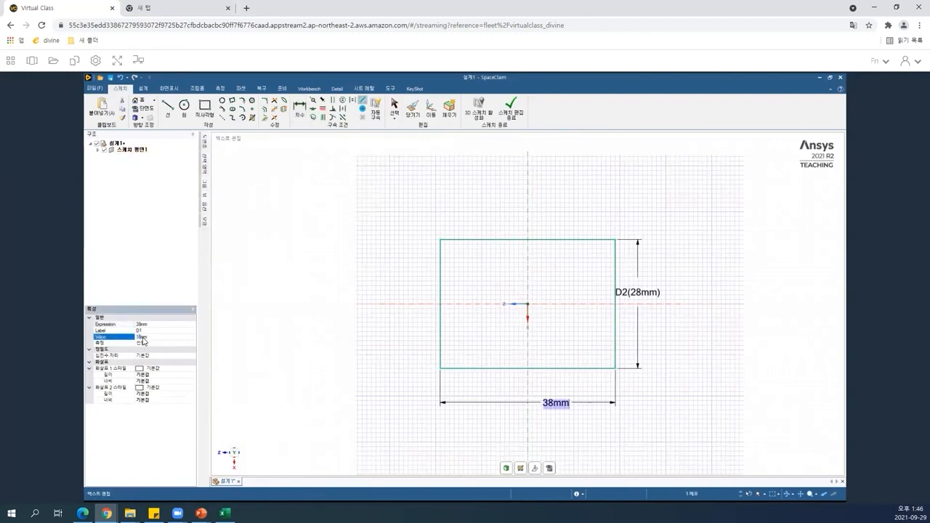
type("15")
key("Return")
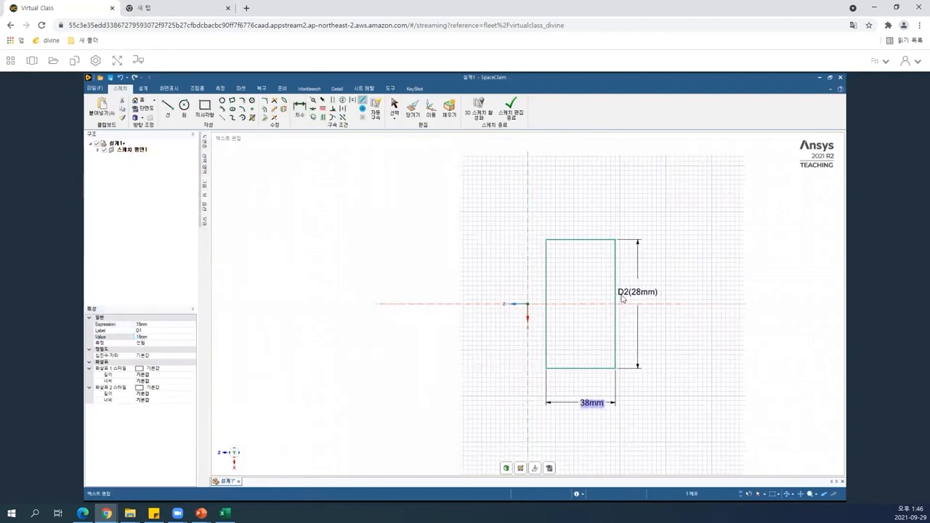
Set the rectangle's height dimension to 15 mm.
left_click(641, 298)
left_click(641, 298)
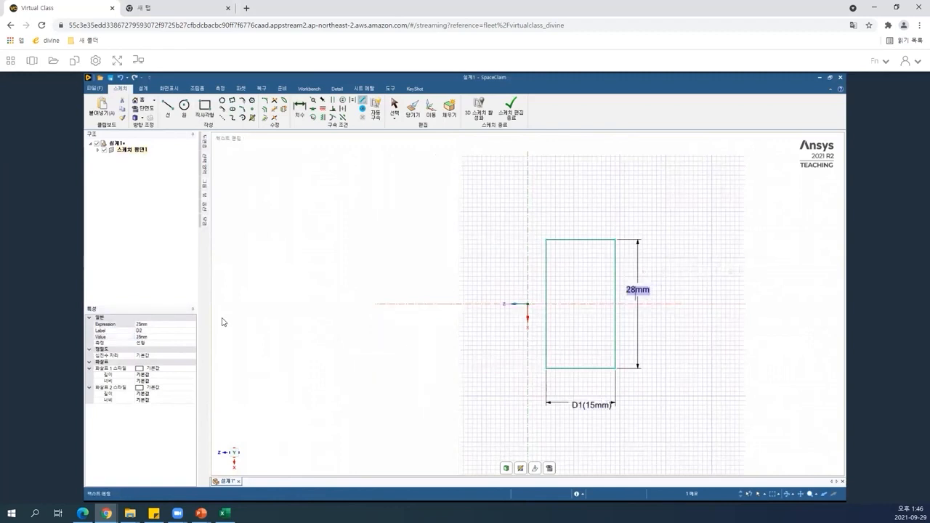
left_click(150, 336)
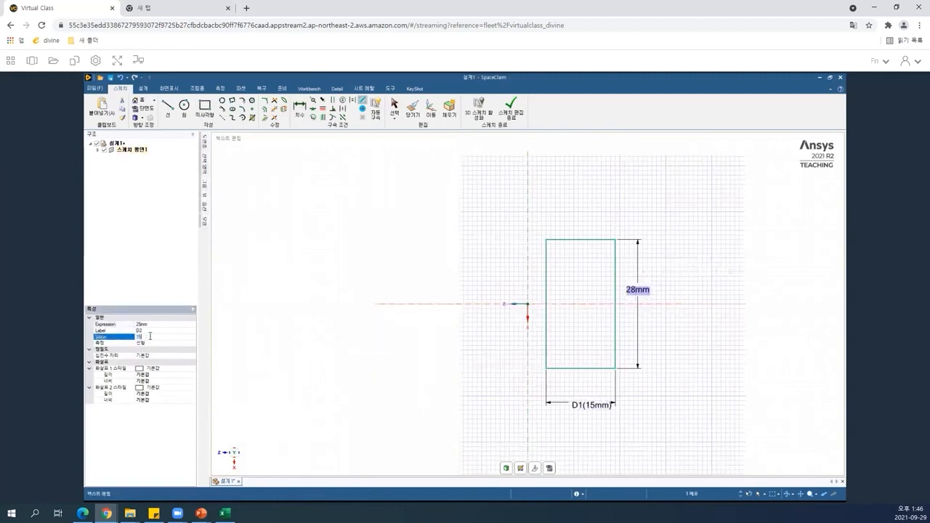
key("Return")
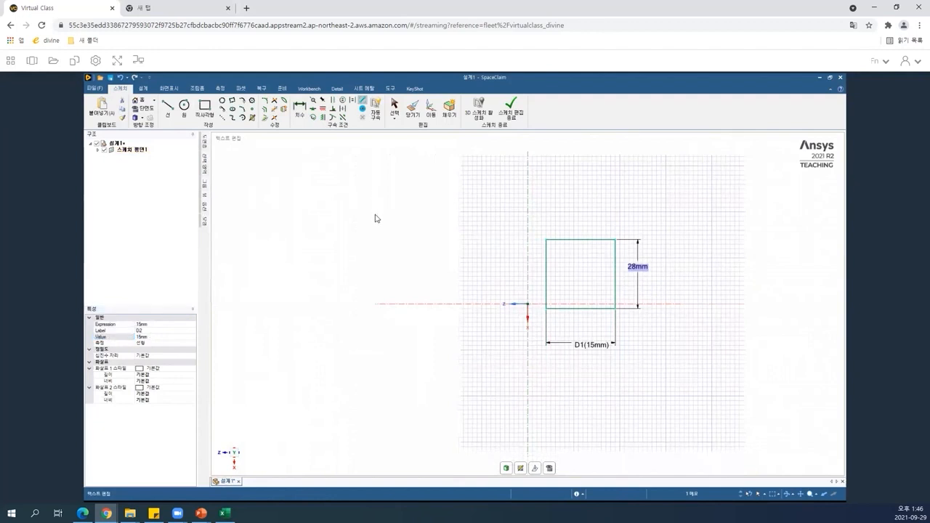
Try to move the square so its corner sits on the origin, then undo and redo the last edit.
key("d")
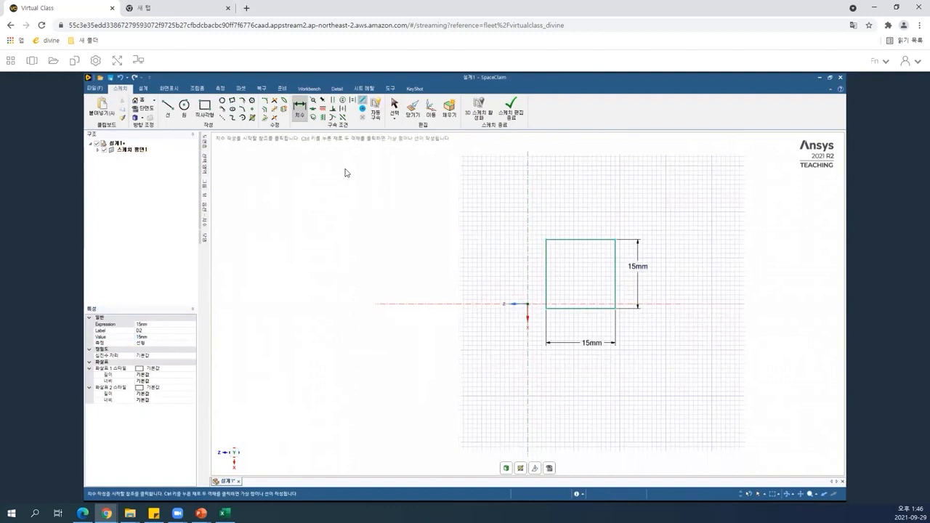
key("m")
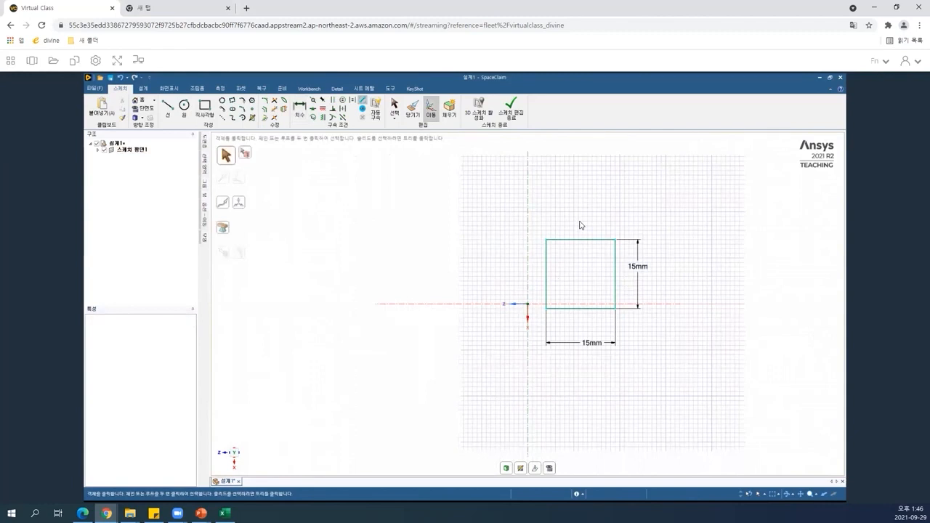
left_click_drag(613, 315, 703, 375)
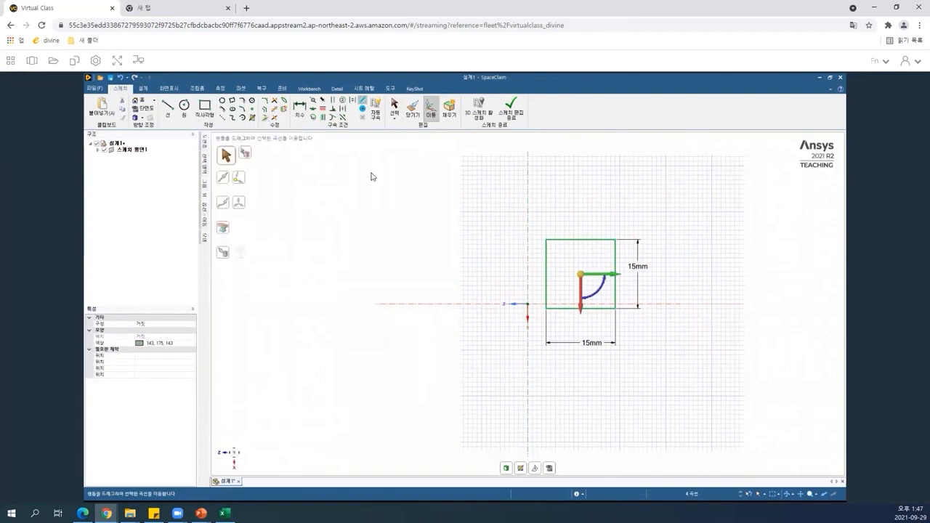
mouse_move(441, 194)
left_mouse_down()
mouse_move(636, 326)
mouse_move(673, 369)
left_mouse_up()
mouse_move(585, 276)
left_mouse_down()
mouse_move(577, 295)
mouse_move(542, 318)
mouse_move(530, 310)
left_mouse_up()
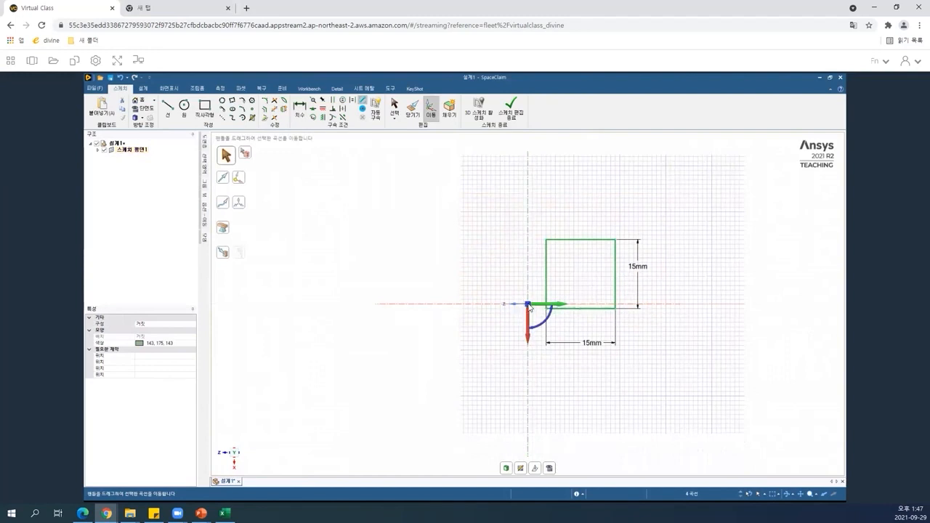
key("ctrl+z")
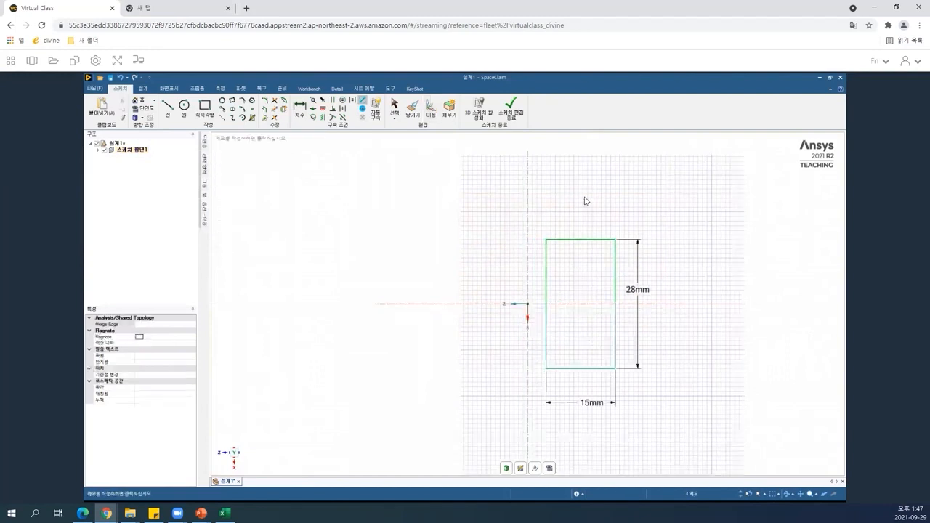
left_click(137, 77)
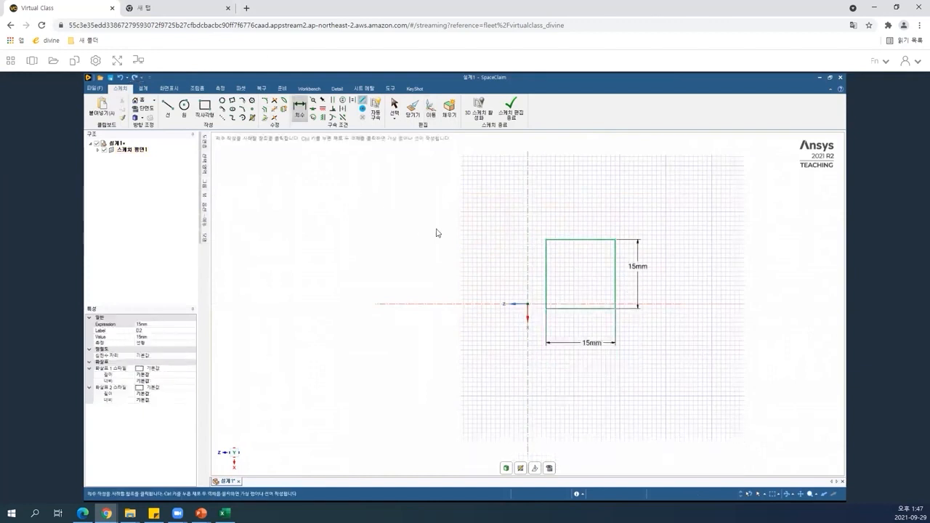
Select the square with Move and place the move anchor on the origin, then leave the tool.
key("m")
left_click_drag(637, 332, 685, 357)
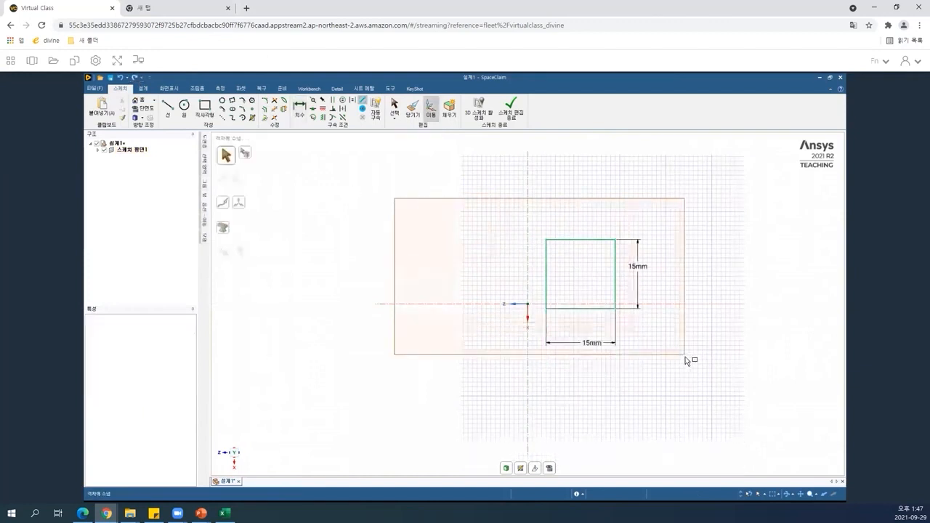
mouse_move(581, 276)
left_mouse_down()
mouse_move(557, 307)
mouse_move(518, 308)
mouse_move(529, 307)
left_mouse_up()
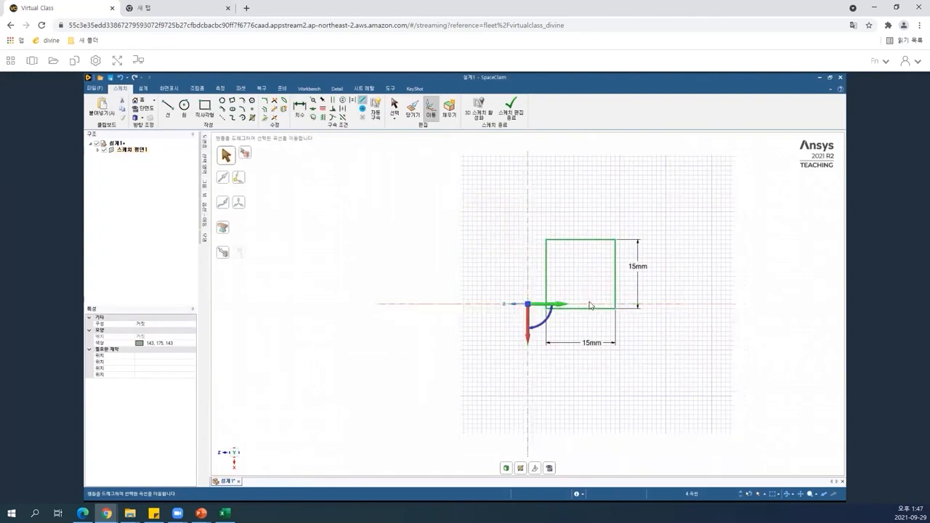
scroll(538, 325, "down", 3)
scroll(538, 325, "up", 5)
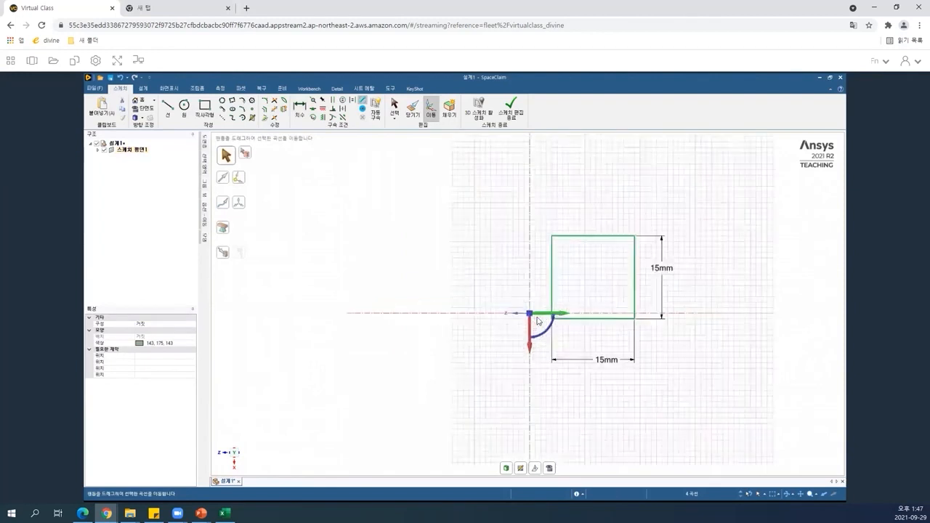
scroll(642, 273, "down", 3)
key("Escape")
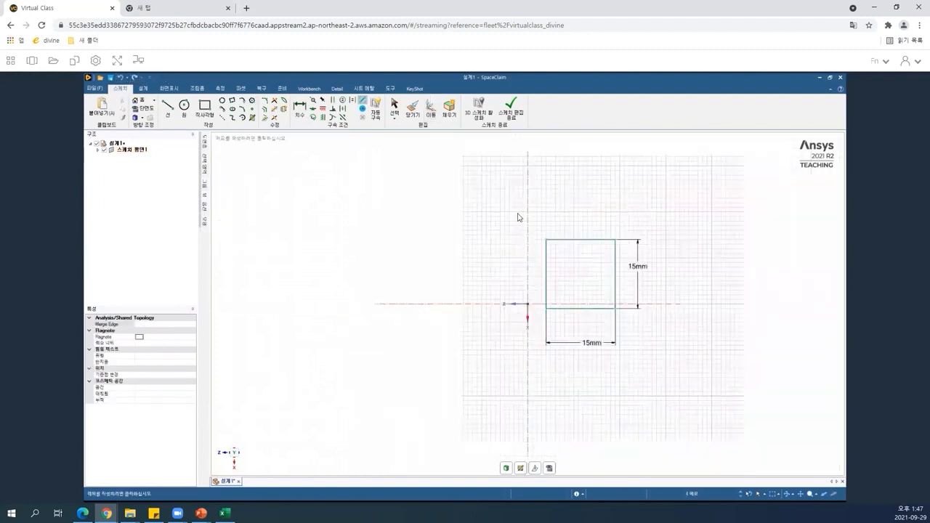
Try again to select the square with Move and drag it toward the origin.
scroll(518, 217, "up", 3)
key("d")
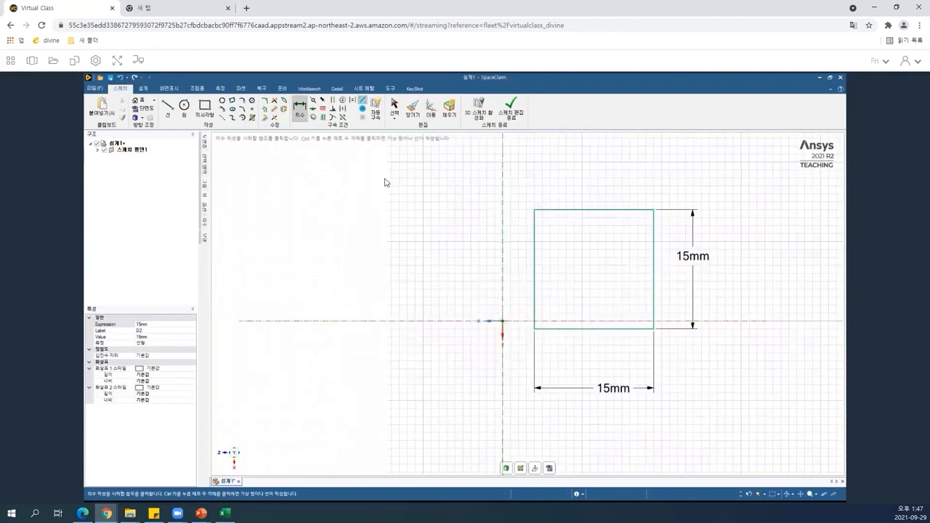
key("m")
left_click_drag(415, 162, 753, 397)
left_click_drag(592, 272, 506, 329)
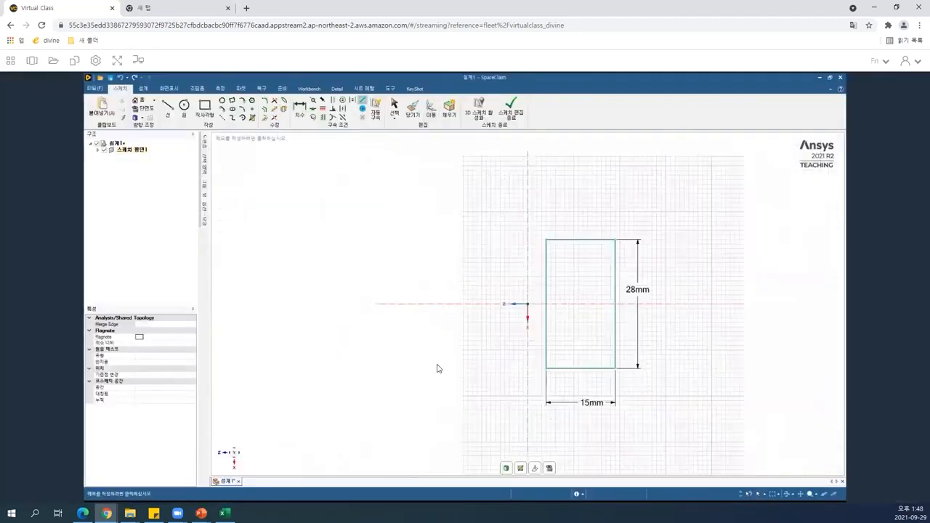
Finish the sketch and switch to 3D mode, turning the 15 mm square into a face.
key("d")
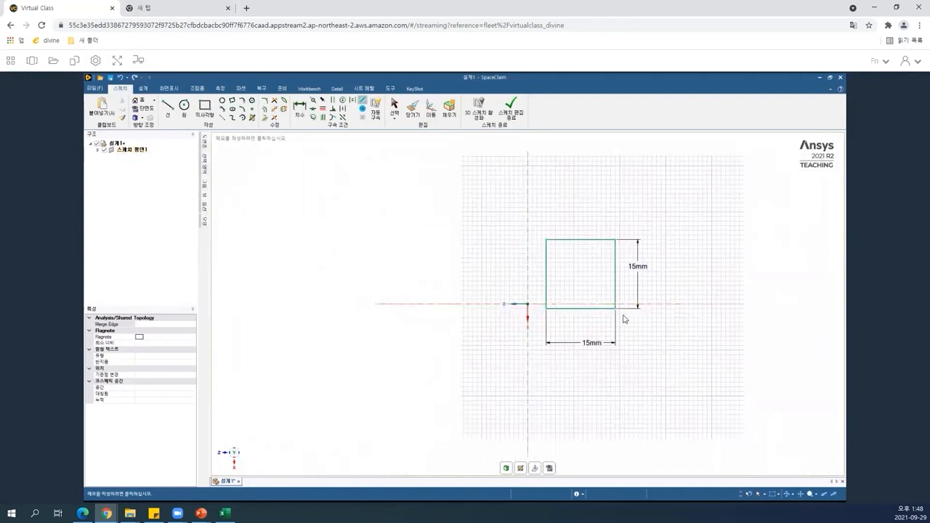
key("d")
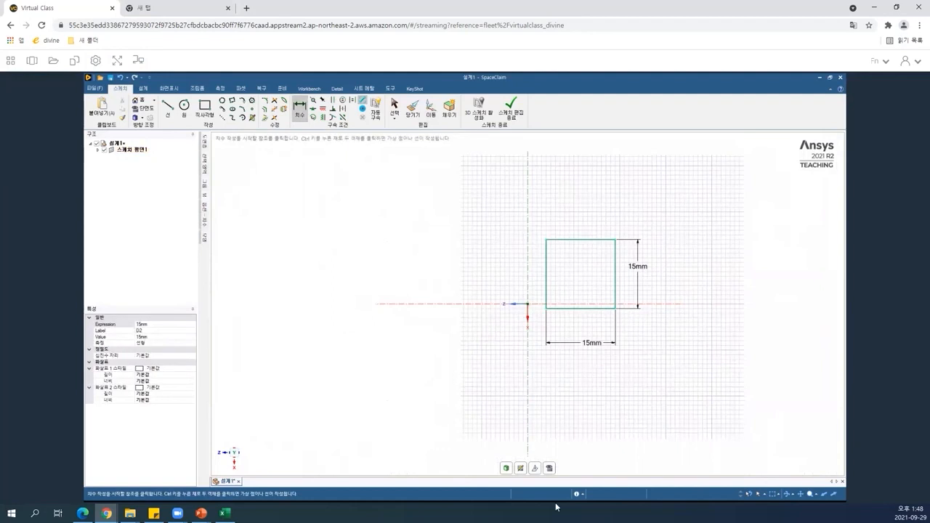
left_click(505, 469)
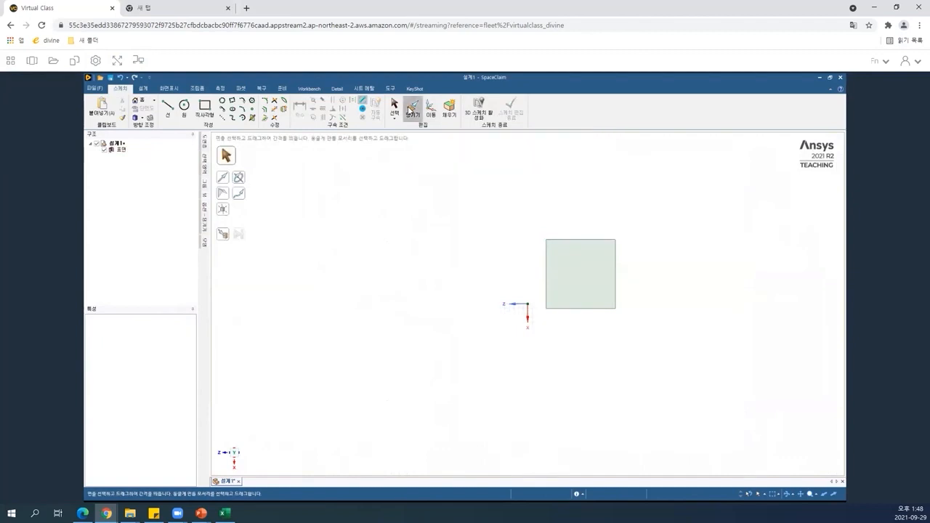
Pull the square face 15 mm to make a cube.
left_click(577, 276)
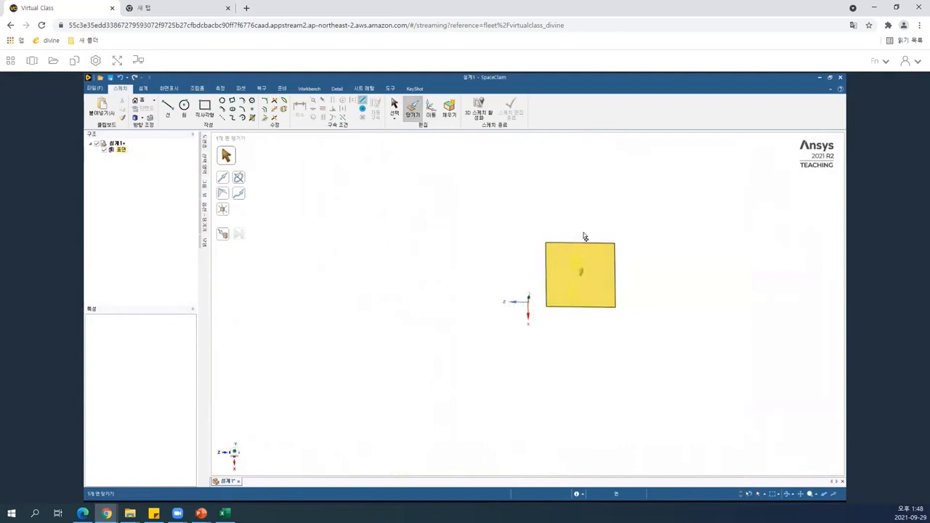
mouse_move(585, 237)
left_mouse_down()
mouse_move(587, 223)
mouse_move(585, 236)
left_mouse_up()
type("15")
key("Return")
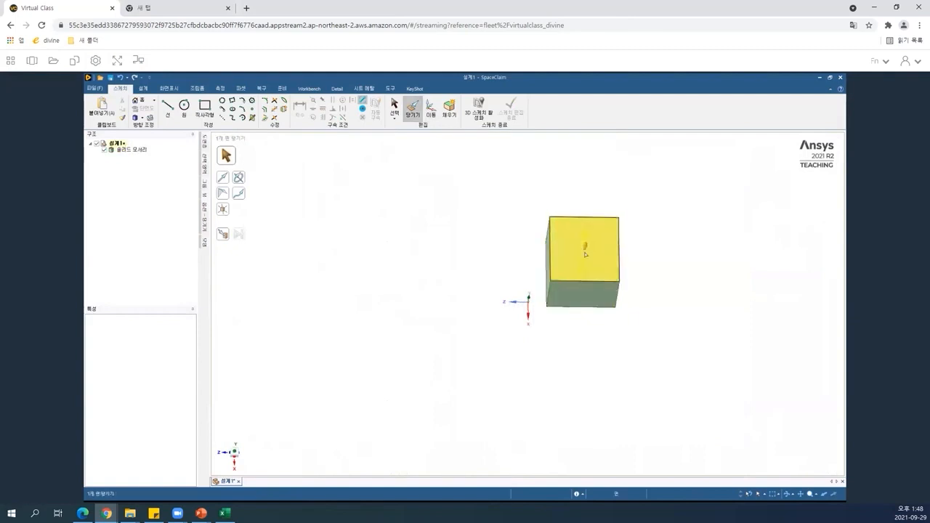
Select the cube's top face, start a sketch on it and draw a circle centred on the face, about 25 mm diameter.
left_click(462, 197)
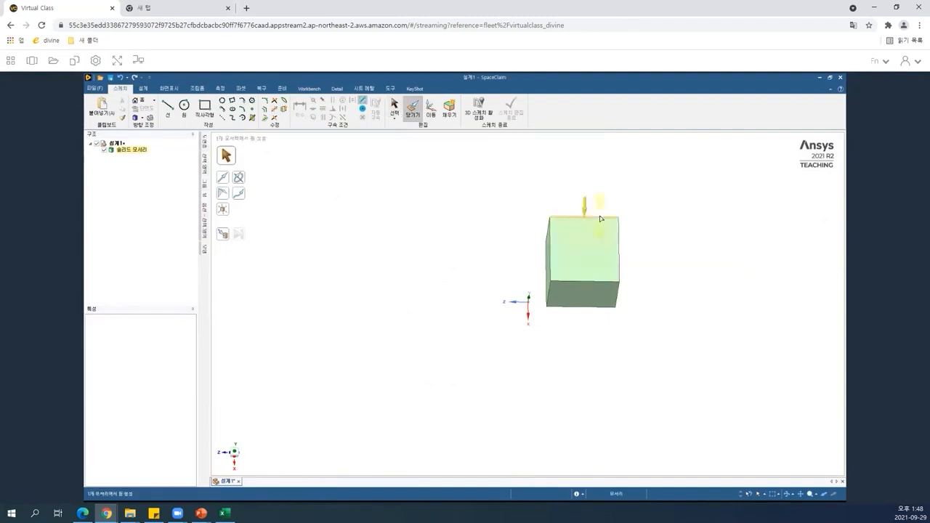
key("s")
left_click(600, 243)
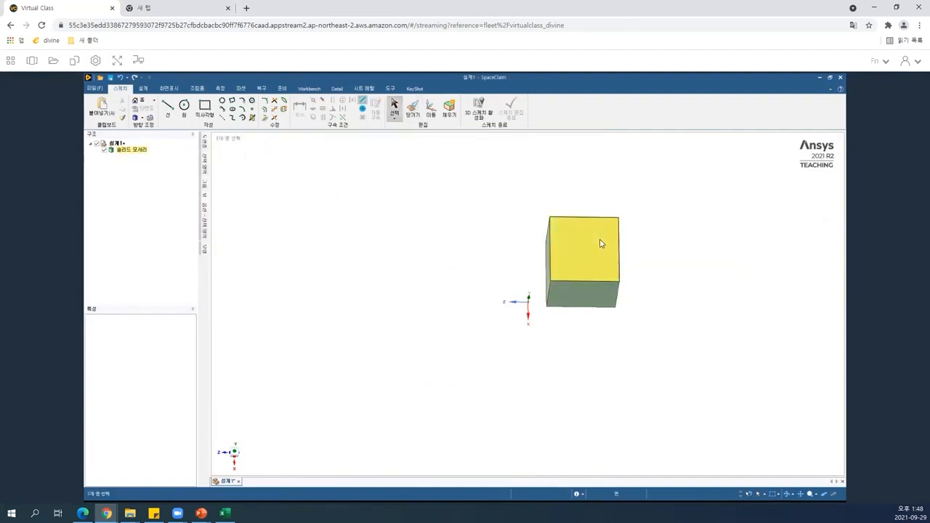
left_click(600, 243)
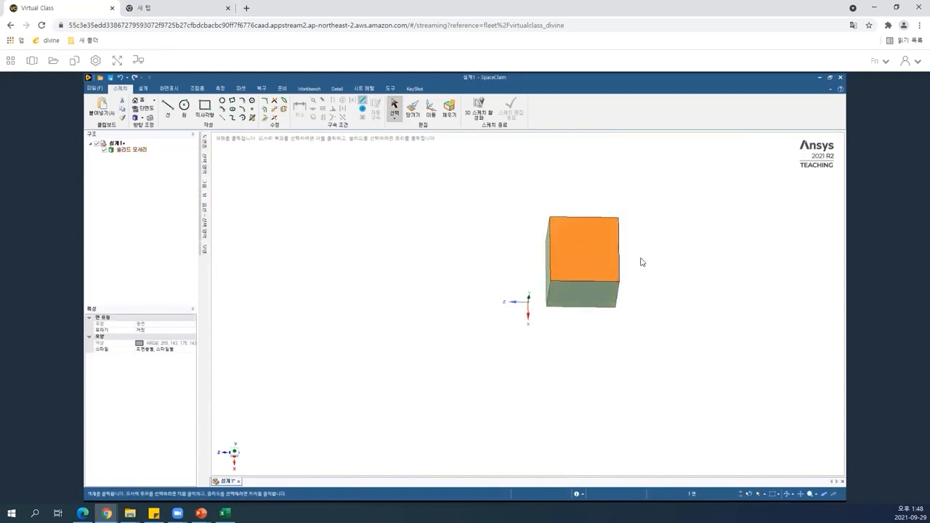
key("k")
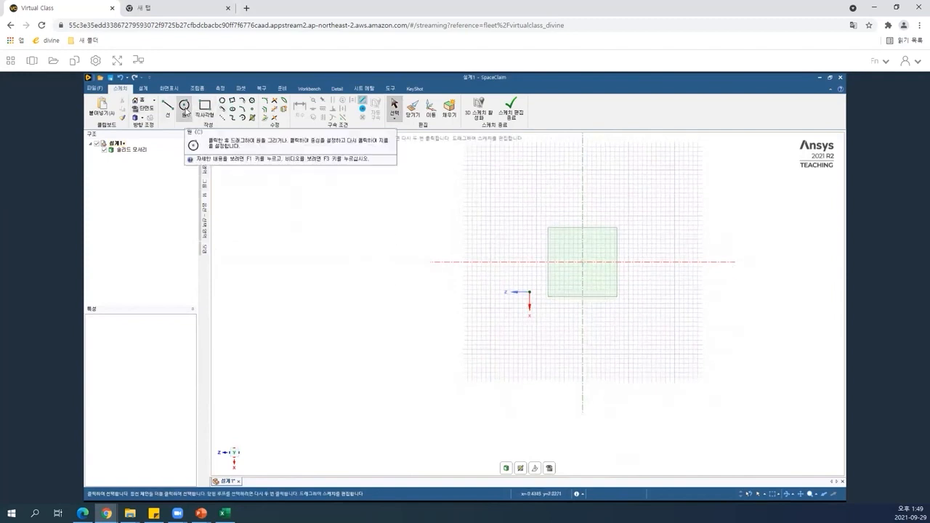
left_click(185, 109)
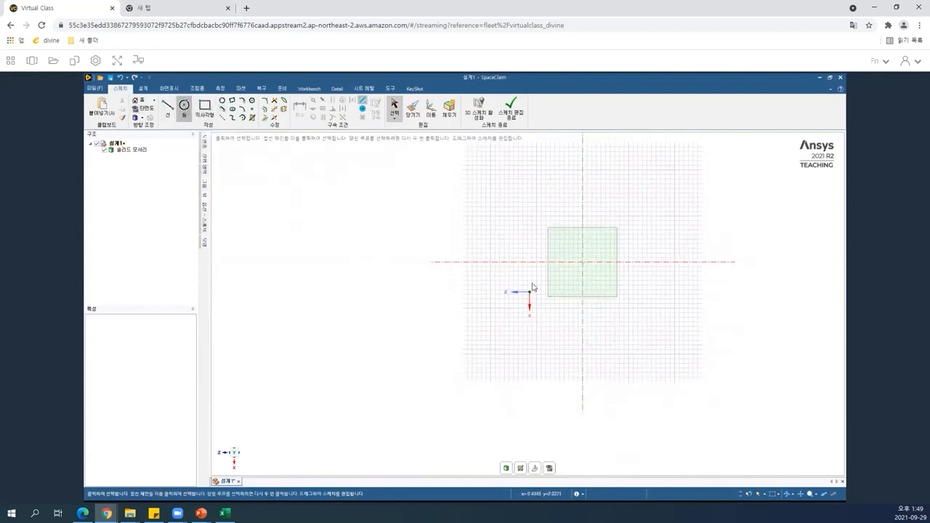
left_click(583, 263)
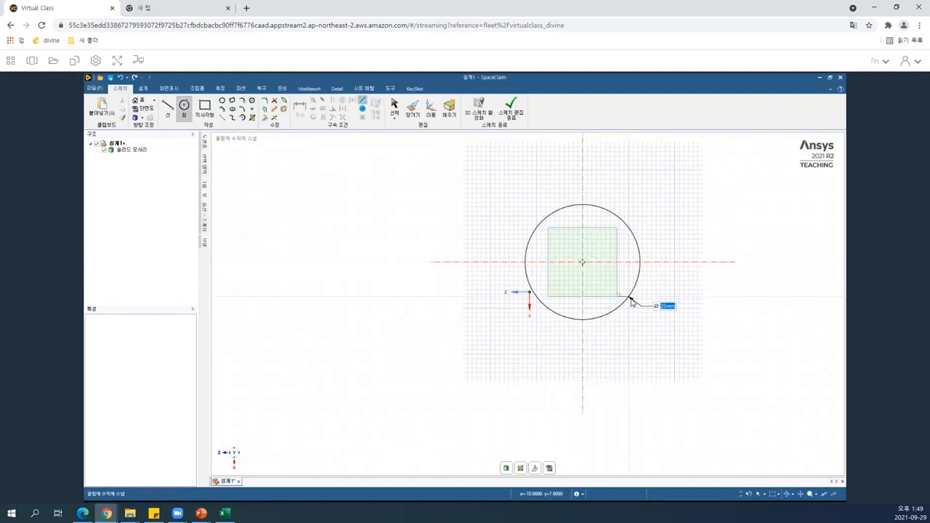
left_click(631, 300)
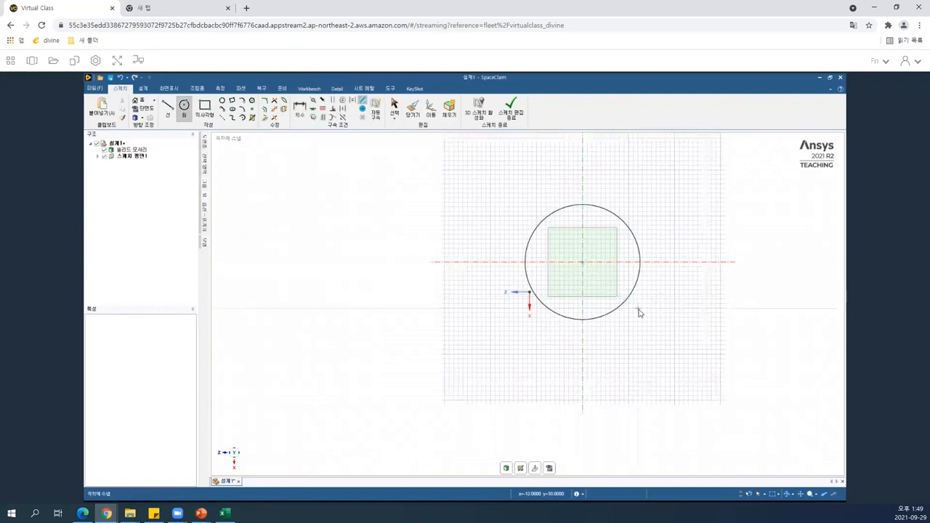
Pull the ring face between the circle and the square 5 mm, then leave the tool.
key("d")
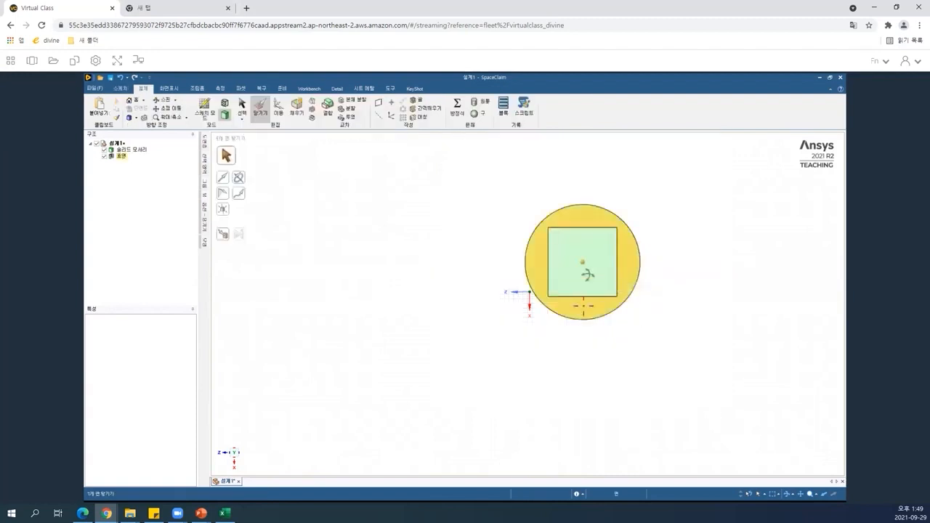
middle_click_drag(588, 261, 662, 289)
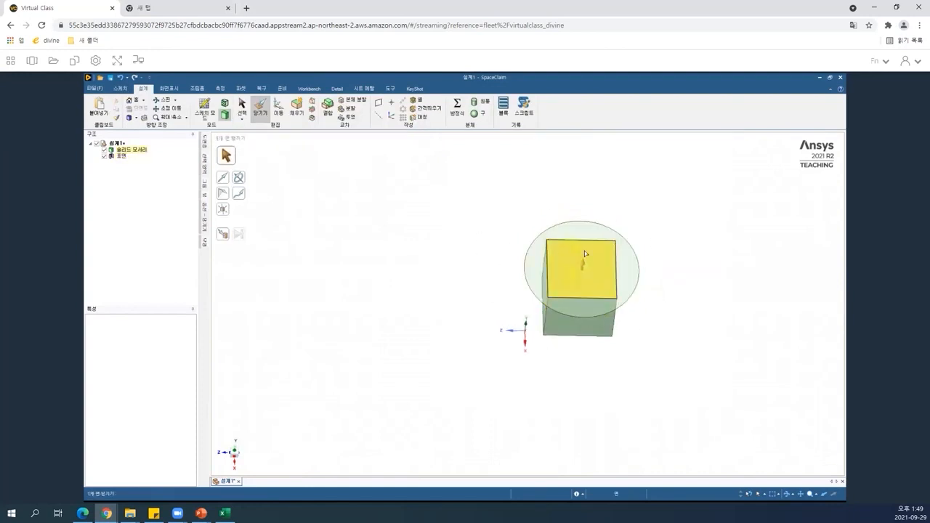
left_click(564, 298)
left_click(595, 208)
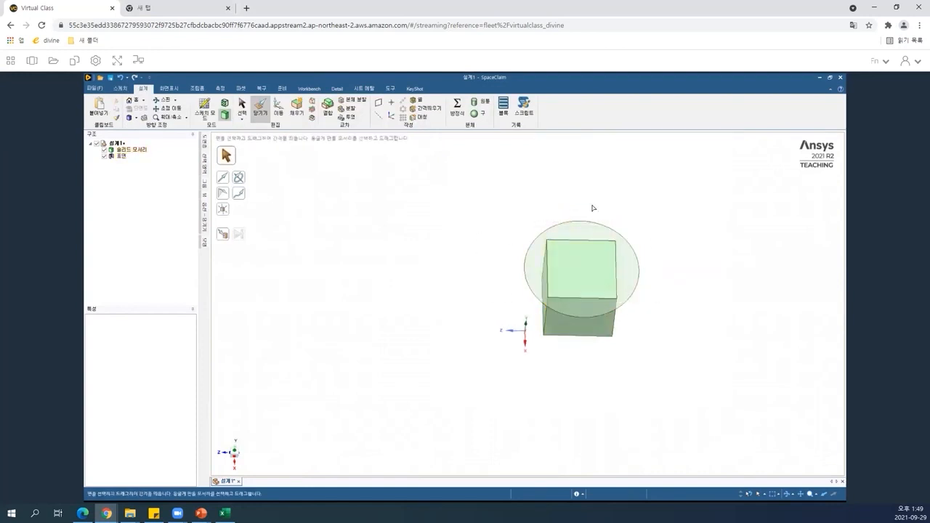
left_click(589, 235)
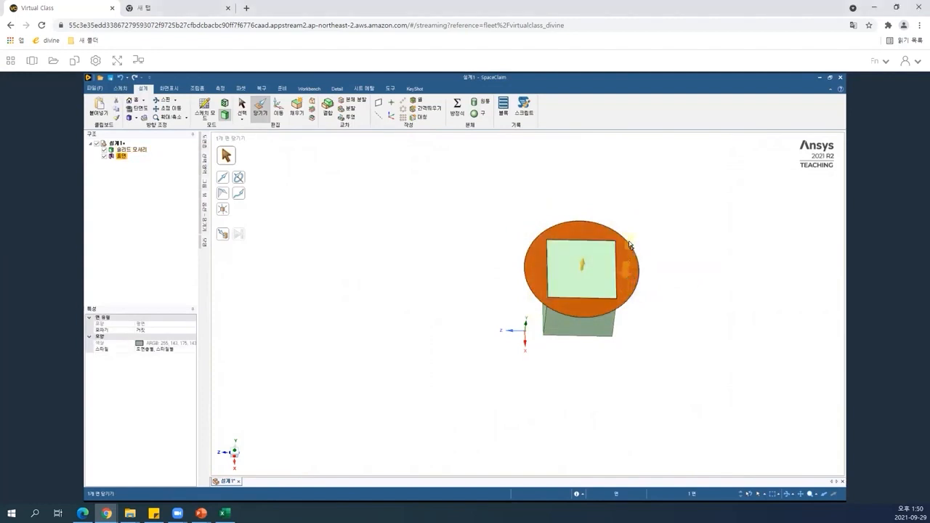
left_click_drag(629, 245, 630, 238)
key("BackSpace")
type("5")
type("5")
key("Return")
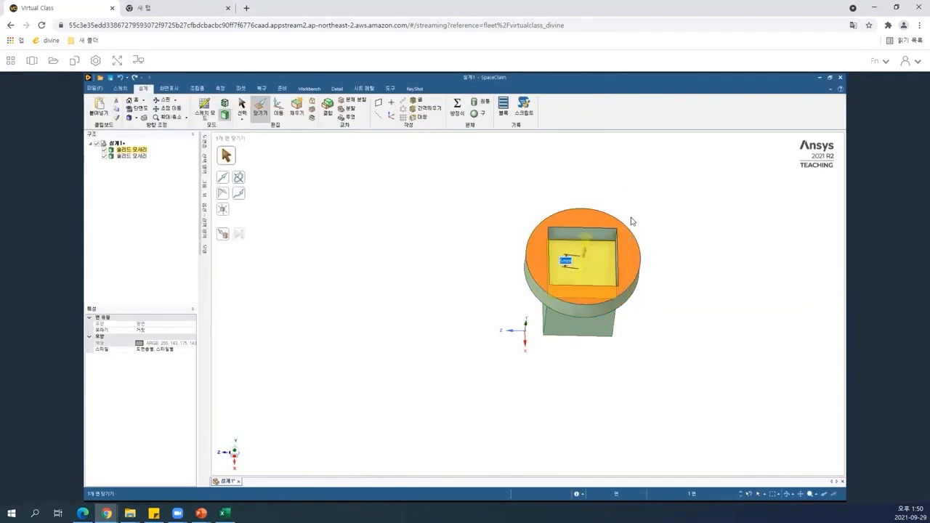
key("Escape")
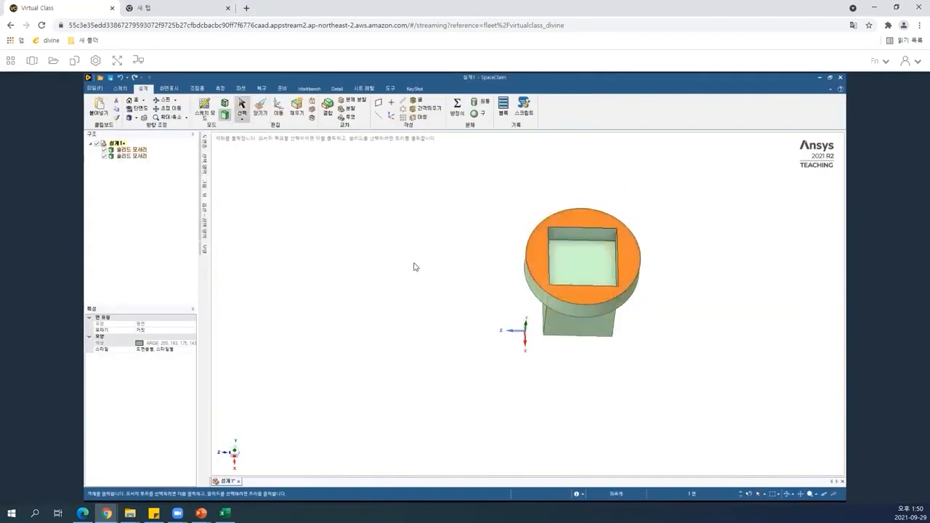
Select the inner square face and switch to section mode on its plane.
left_click(473, 276)
middle_click_drag(503, 257, 503, 258)
left_click(591, 271)
mouse_move(592, 271)
middle_mouse_down()
mouse_move(554, 303)
mouse_move(571, 265)
mouse_move(588, 263)
mouse_move(563, 276)
middle_mouse_up()
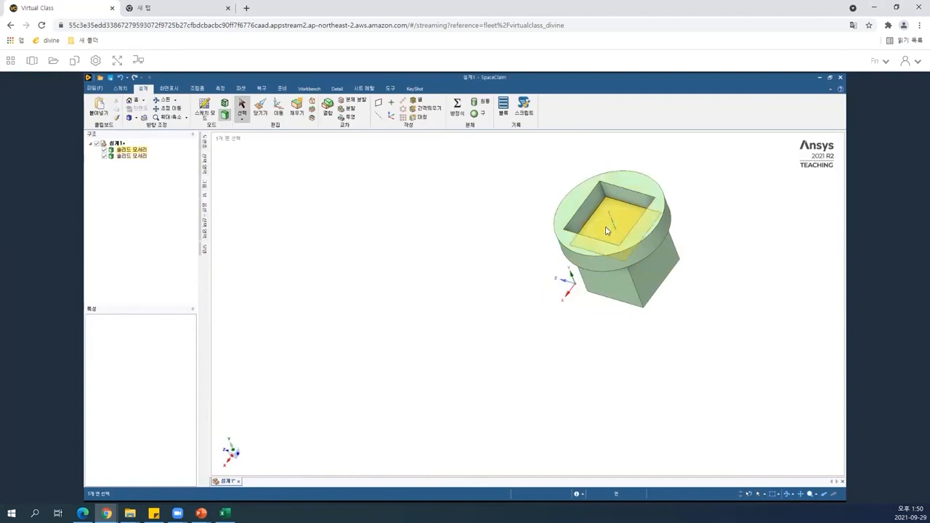
left_click(607, 230)
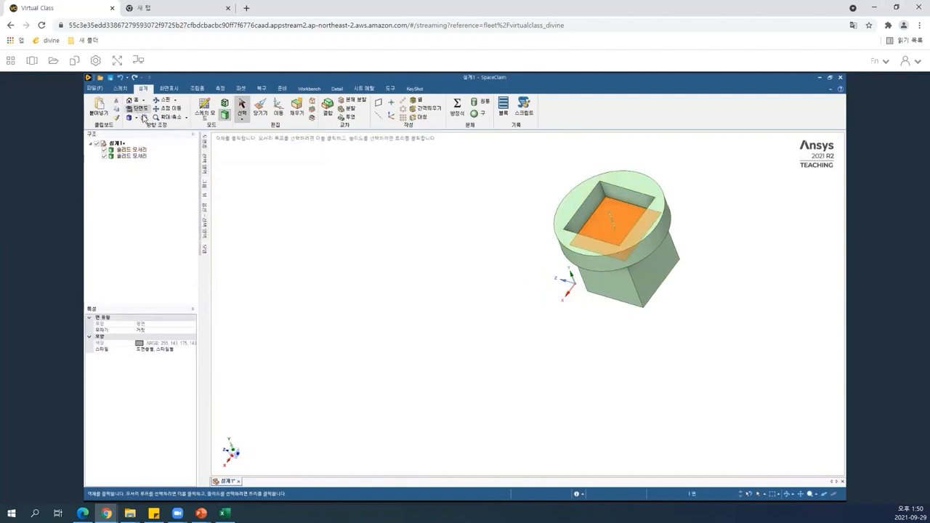
left_click(142, 110)
left_click(224, 107)
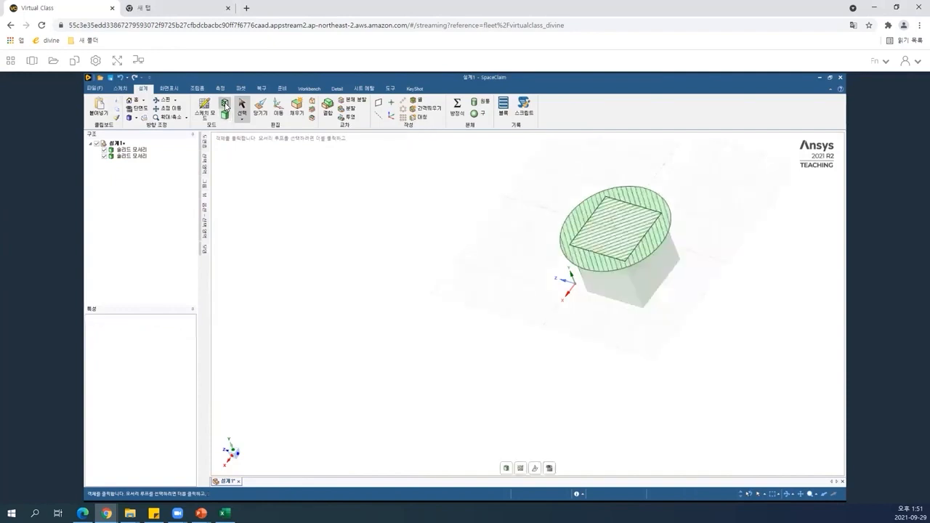
In the section view, round the square's upper-left corner with Pull at 5 mm.
left_click(627, 238)
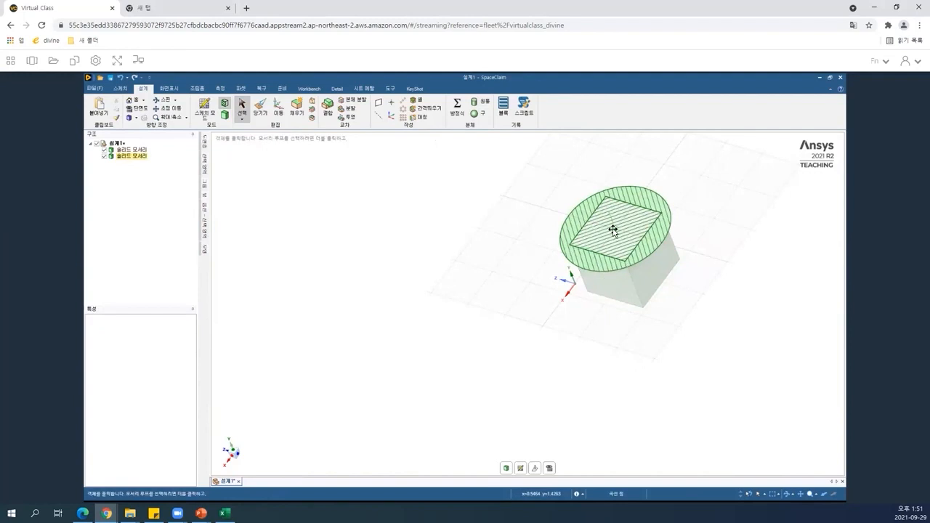
middle_click_drag(614, 230, 508, 347)
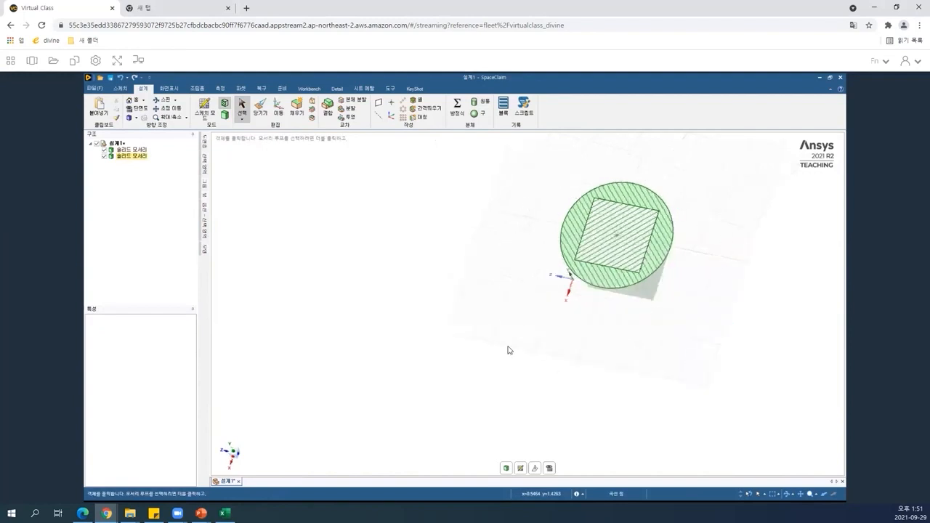
key("v")
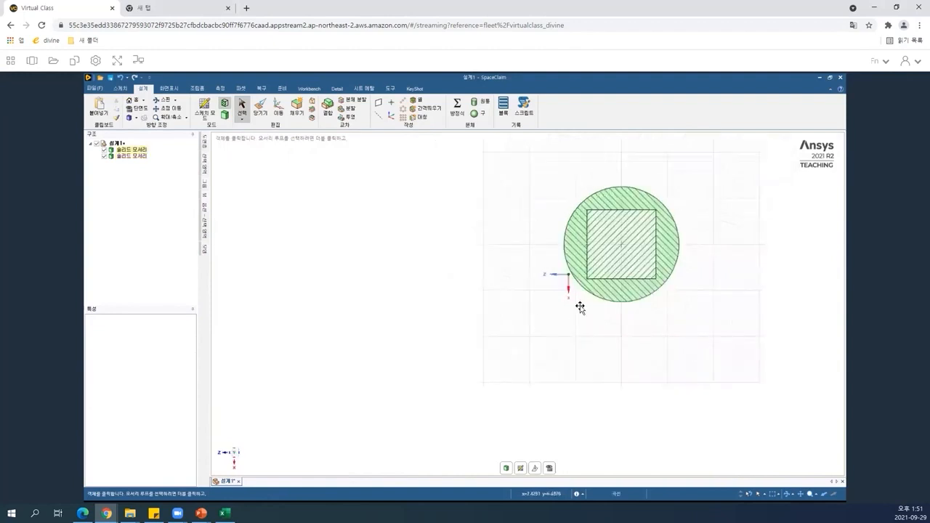
middle_click_drag(600, 212, 625, 223)
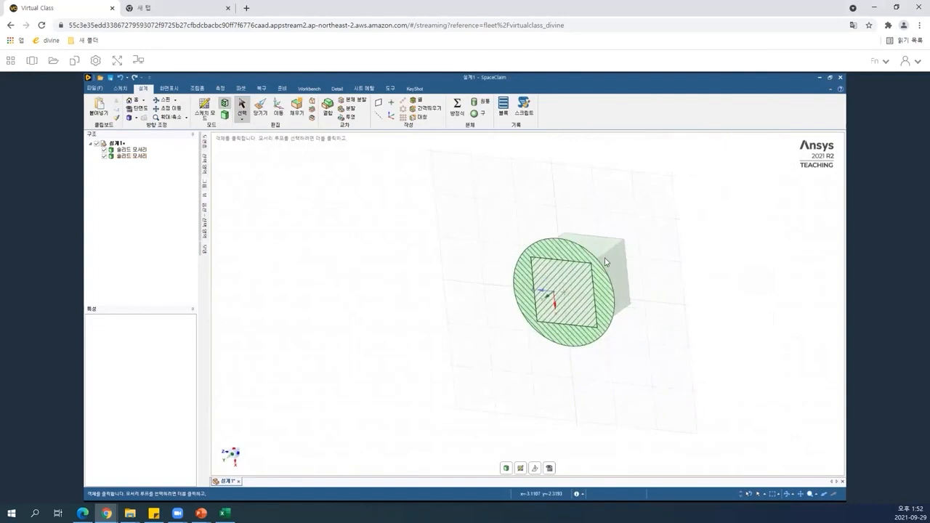
middle_click_drag(606, 261, 565, 286)
key("v")
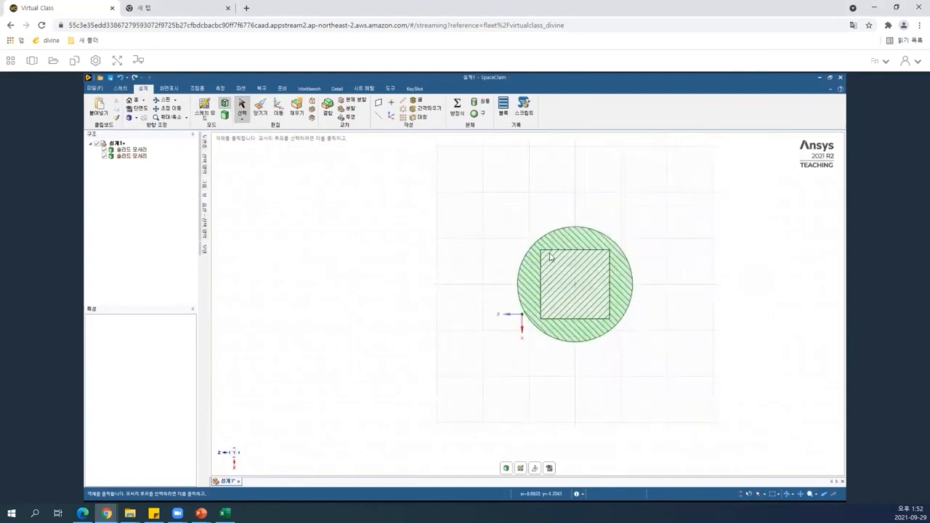
scroll(618, 311, "down", 1)
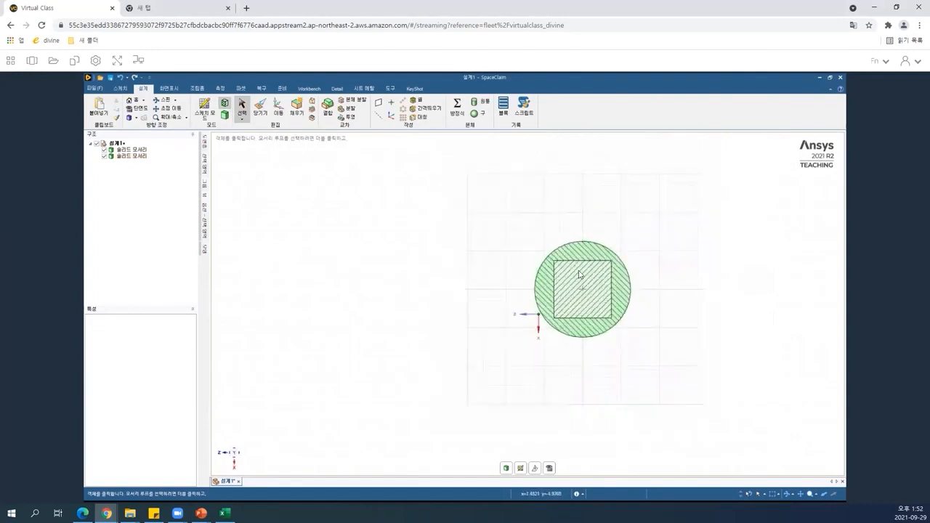
scroll(585, 273, "up", 1)
scroll(585, 273, "up", 3)
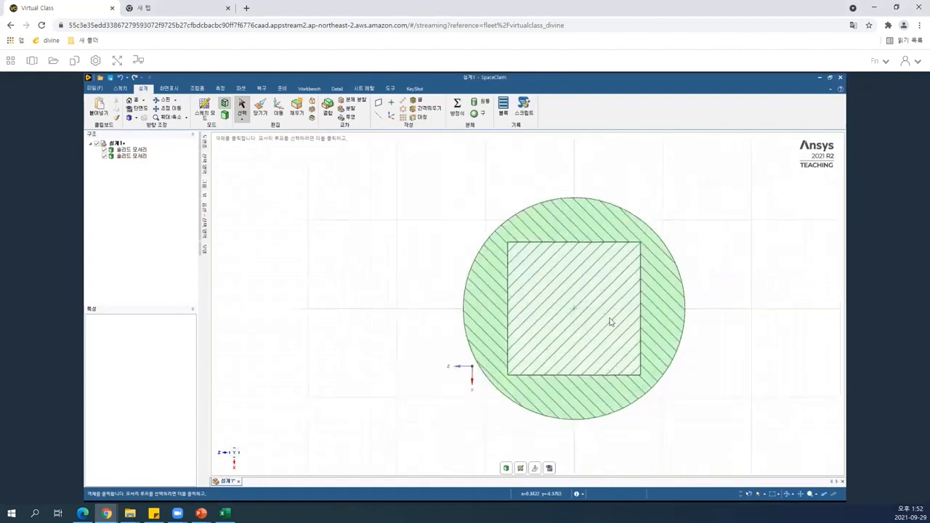
scroll(550, 272, "up", 2)
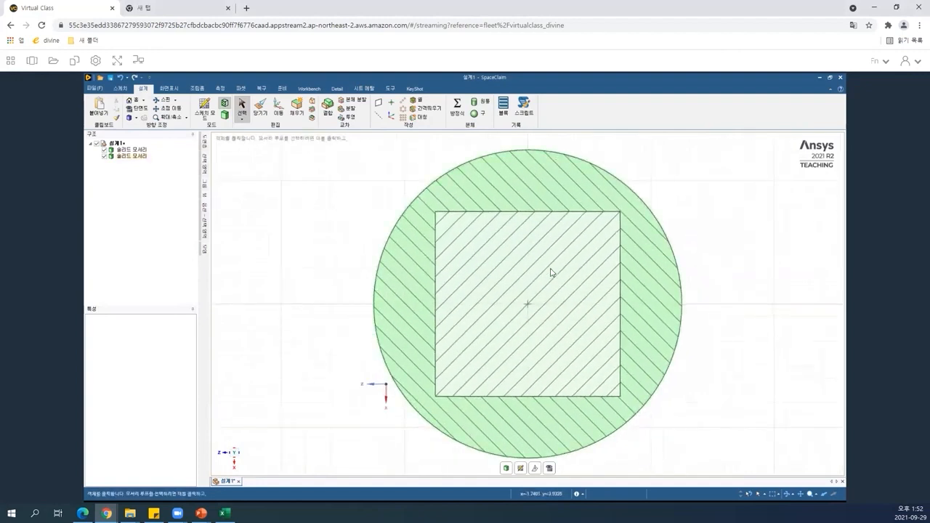
left_click(262, 108)
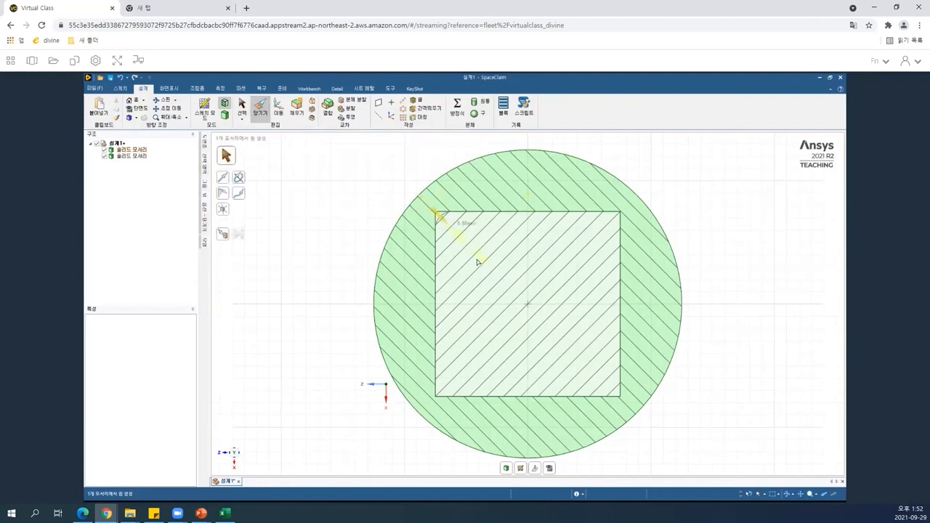
left_click_drag(476, 260, 478, 261)
type("5")
key("Return")
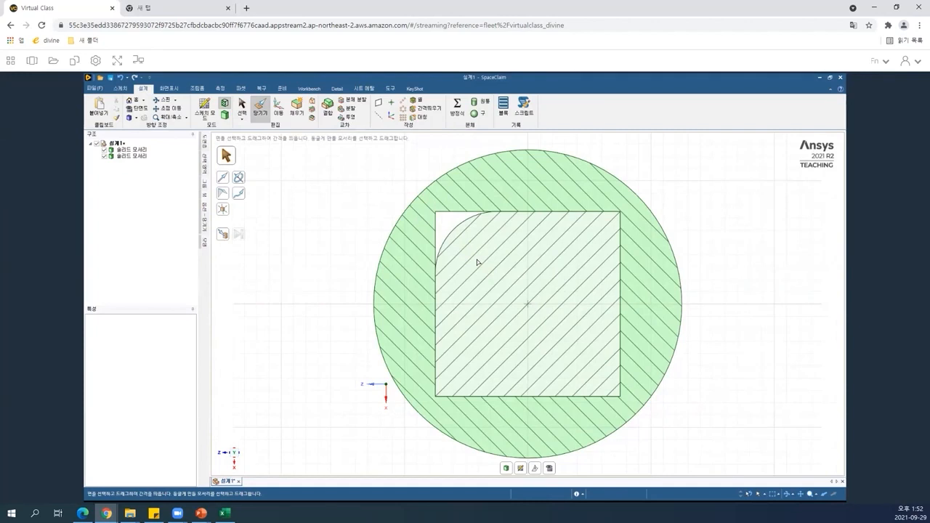
left_click(437, 210)
key("Escape")
Return to 3D mode and orbit around the part to inspect the rounded inner corner of the square opening.
key("d")
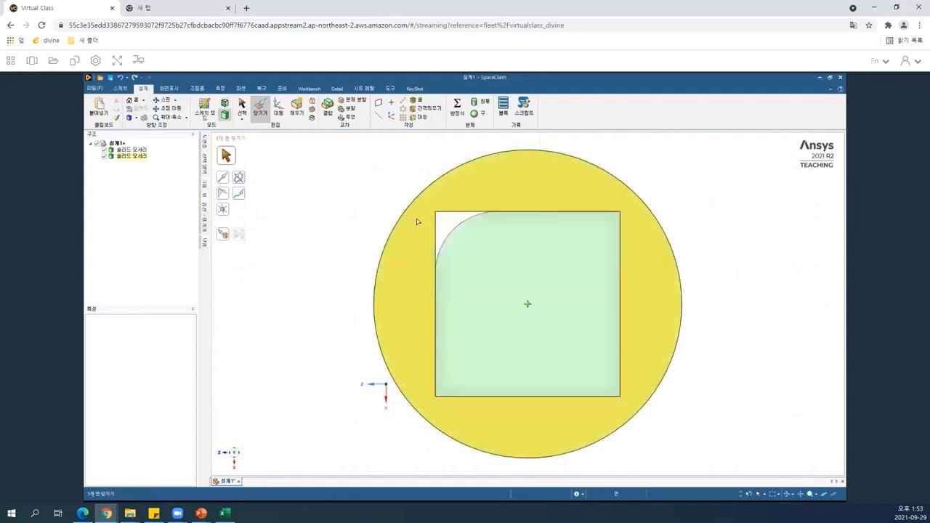
middle_click_drag(536, 239, 471, 225)
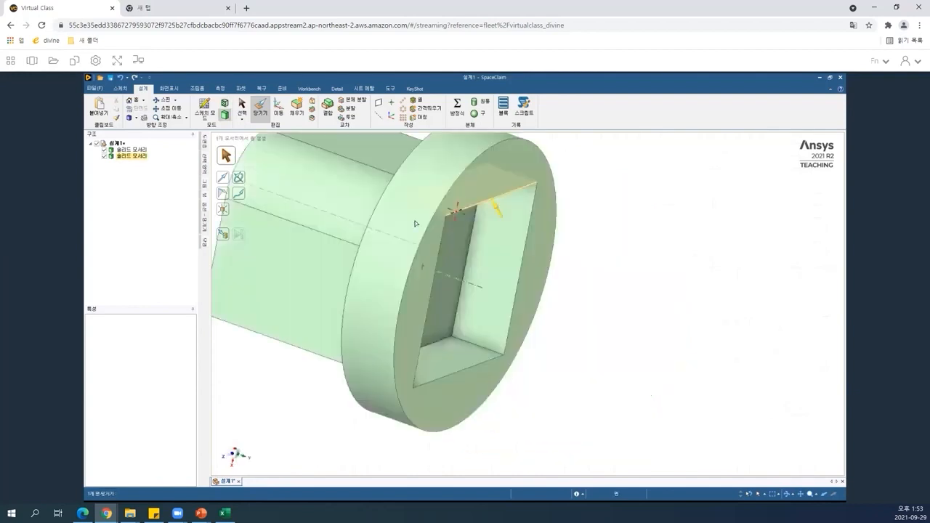
left_click(392, 214)
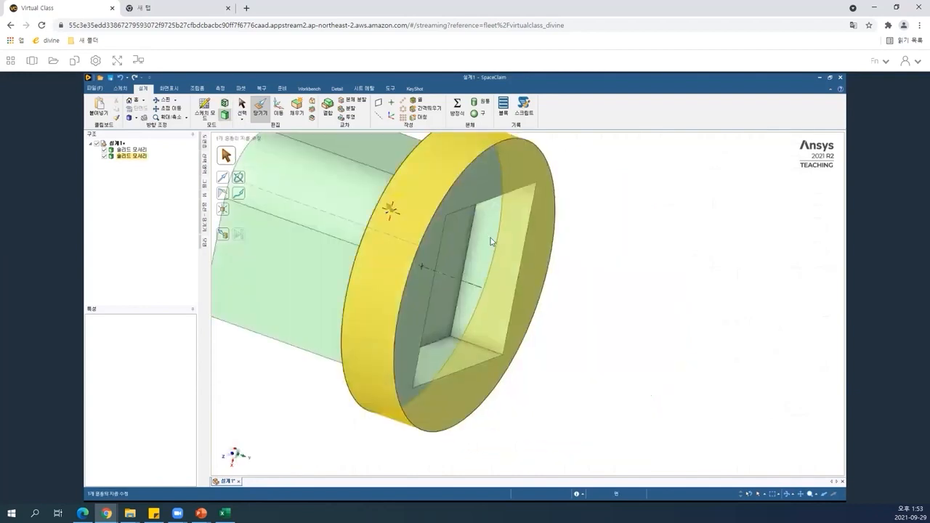
middle_click_drag(491, 238, 490, 238)
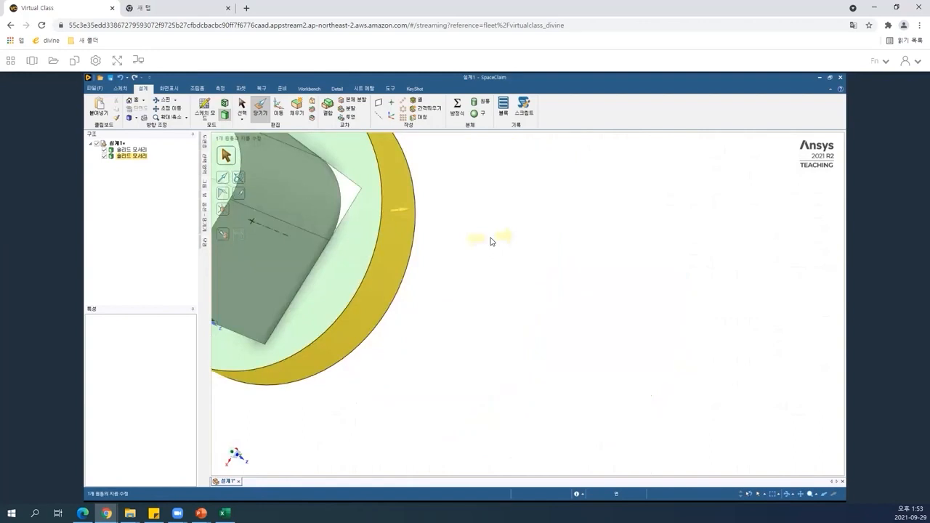
left_click(306, 209)
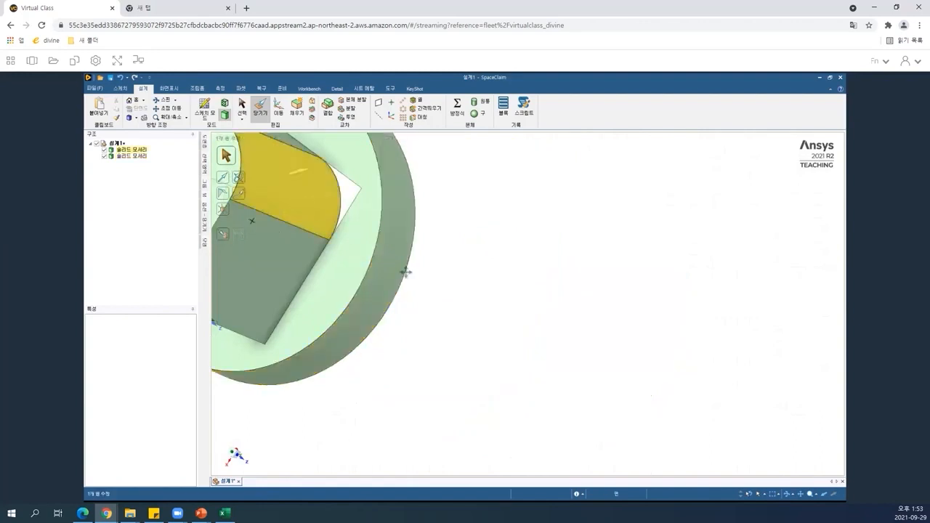
middle_click_drag(405, 272, 407, 275, "shift")
scroll(407, 275, "down", 2)
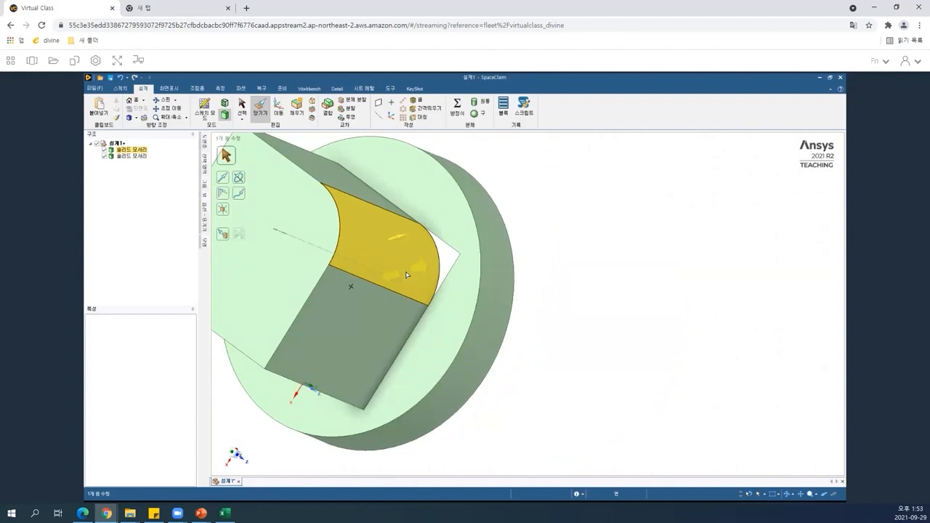
left_click(534, 221)
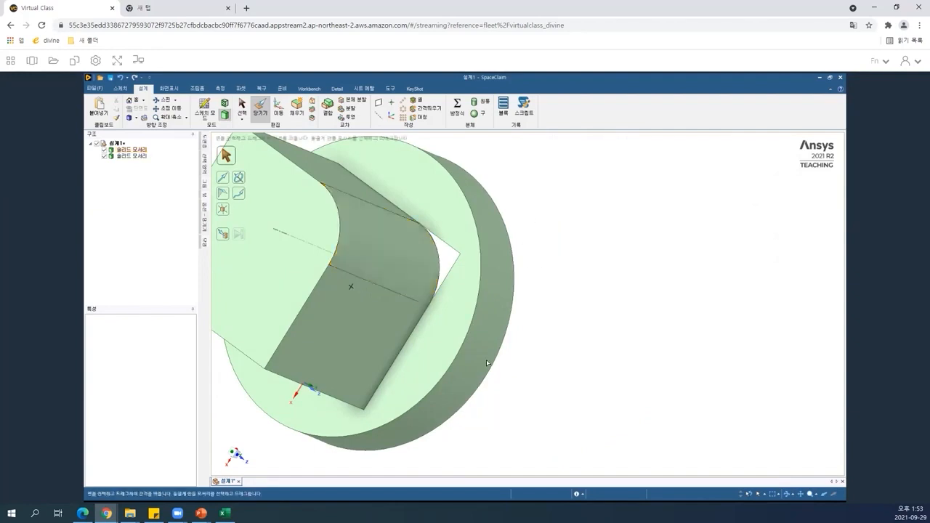
left_click(467, 280)
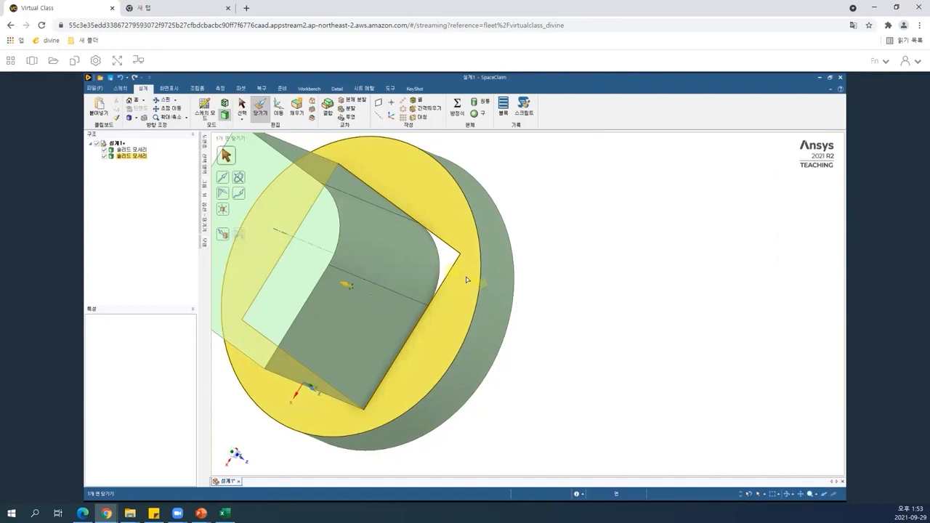
key("Escape")
middle_click_drag(320, 349, 241, 483)
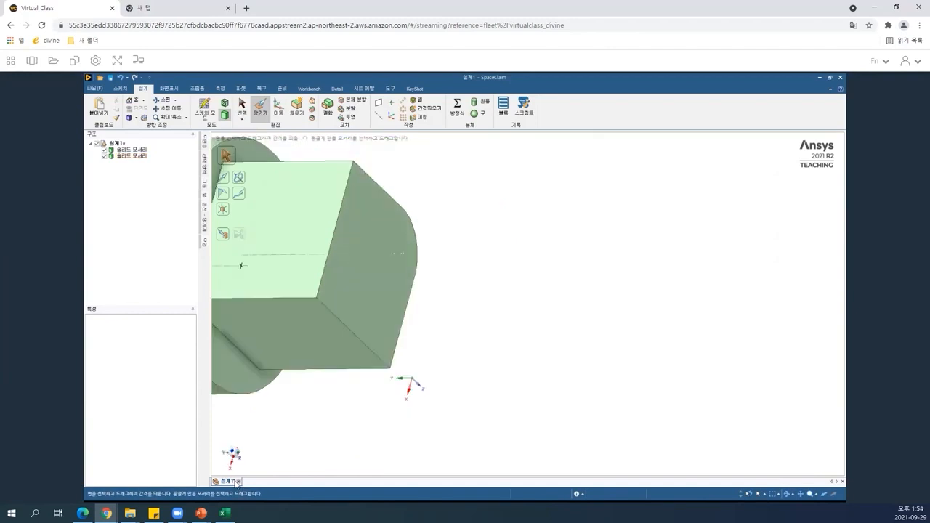
Close the current design without saving and start a new design from the File menu.
left_click(239, 482)
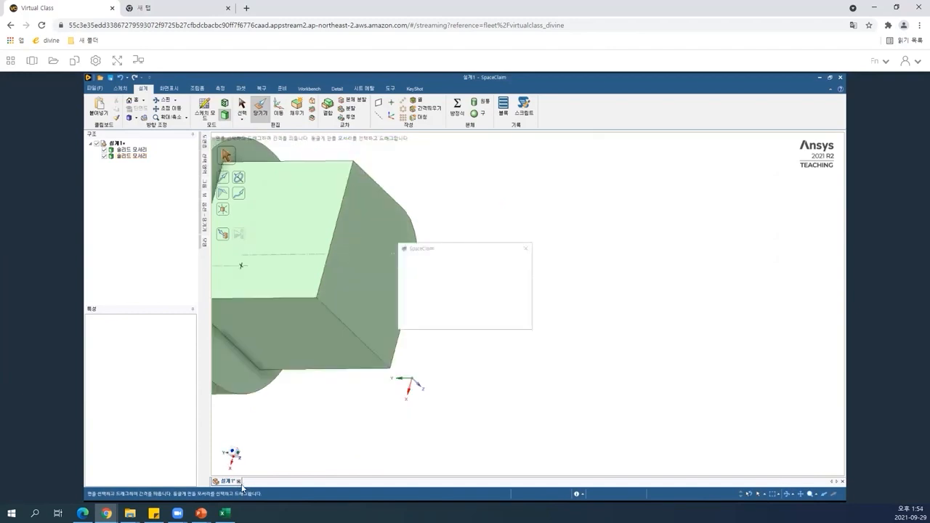
left_click(472, 323)
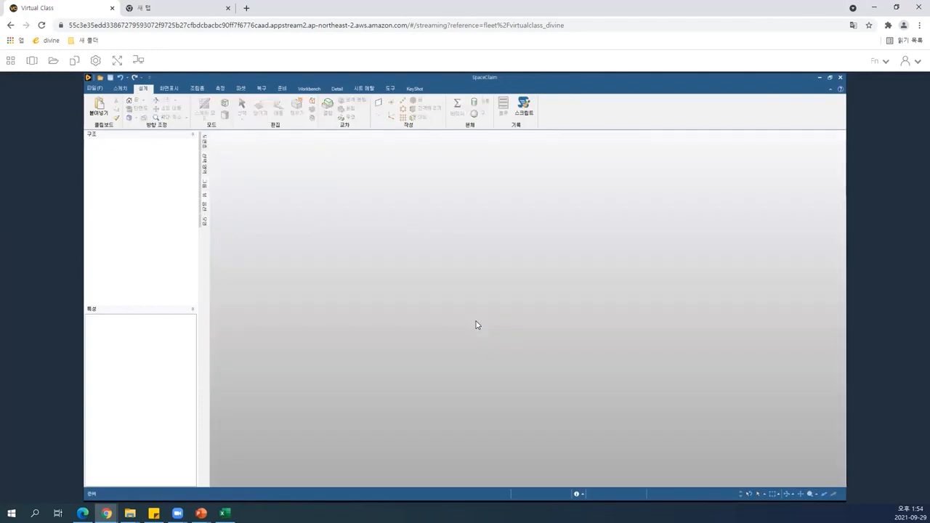
left_click(95, 89)
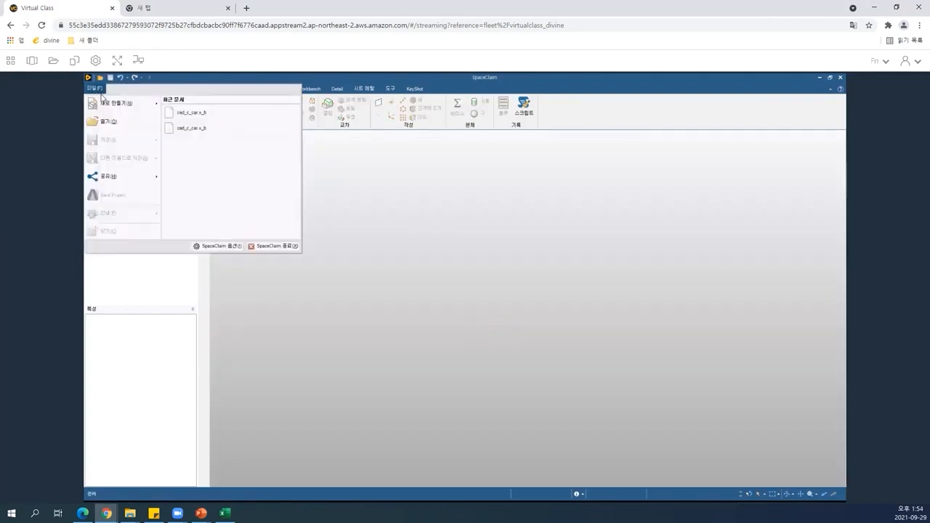
mouse_move(120, 103)
left_click(187, 113)
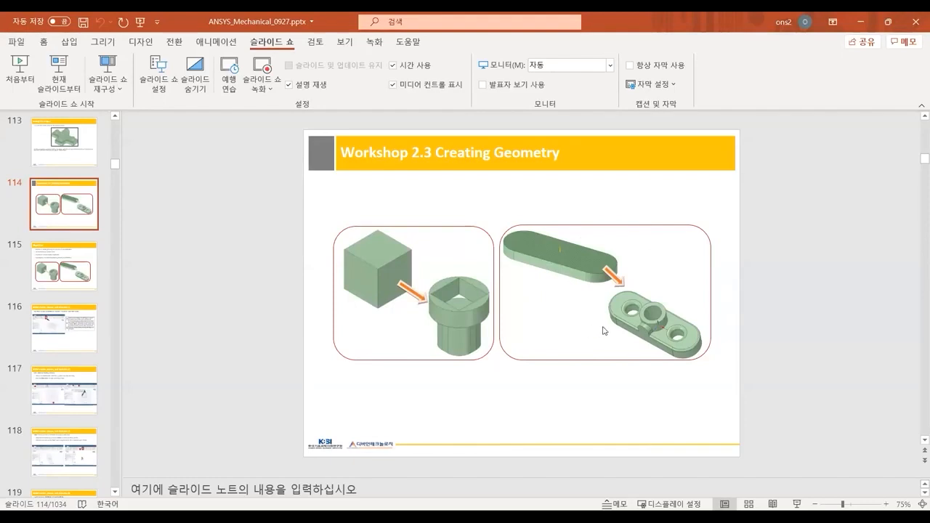
Switch to the PowerPoint slides and zoom in on the Workshop 2.3 picture of the rounded plate with holes.
left_click(649, 323)
scroll(658, 327, "up", 5, "ctrl")
left_click_drag(690, 472, 781, 472)
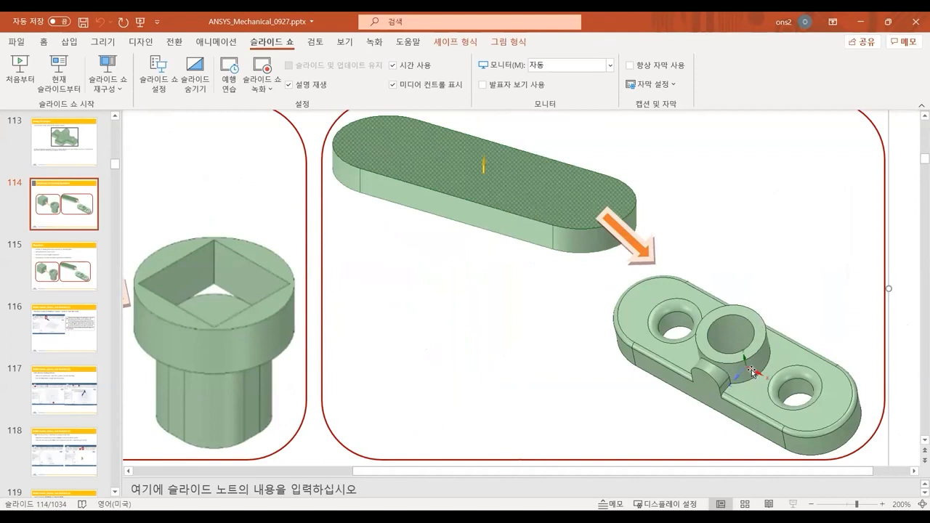
scroll(679, 337, "down", 5, "ctrl")
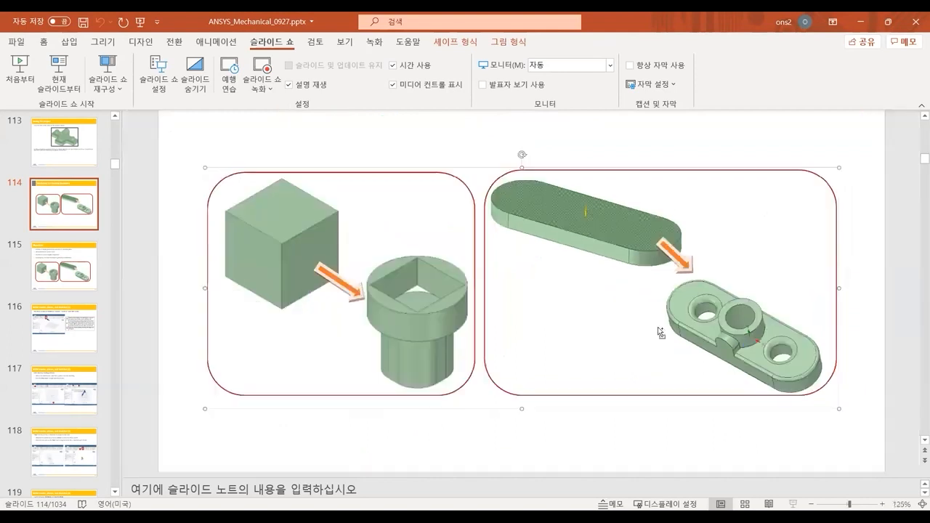
scroll(774, 310, "down", 2, "ctrl")
left_click(782, 301)
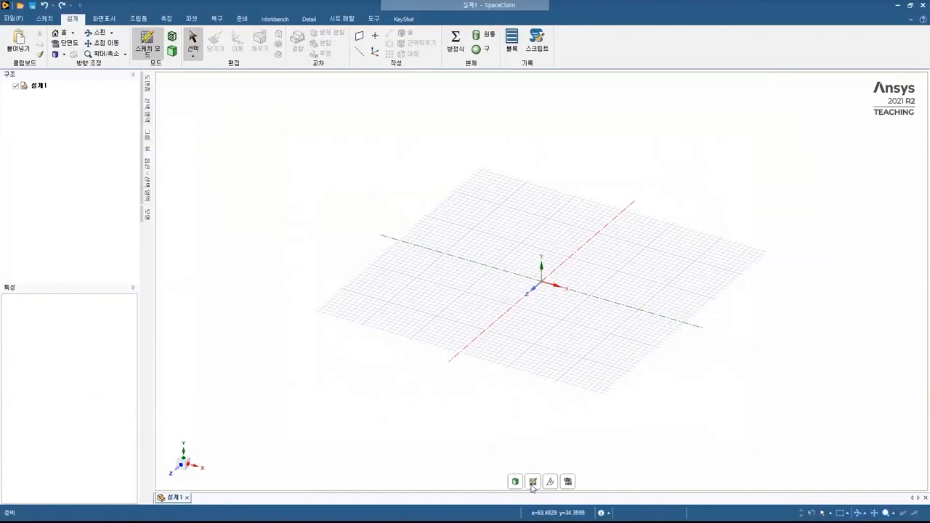
Start a sketch on the horizontal plane in plan view and draw a 60 mm by 20 mm rectangle centred on the origin.
left_click(533, 482)
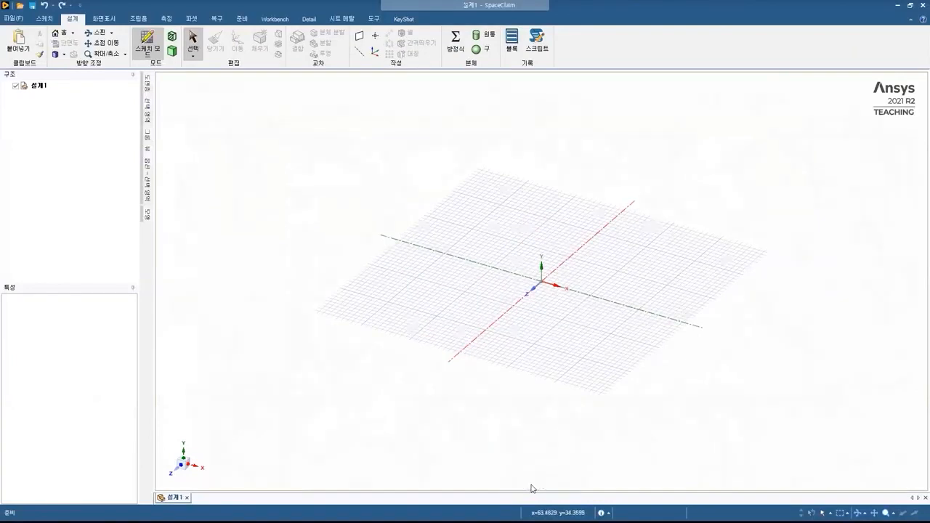
left_click(542, 274)
key("v")
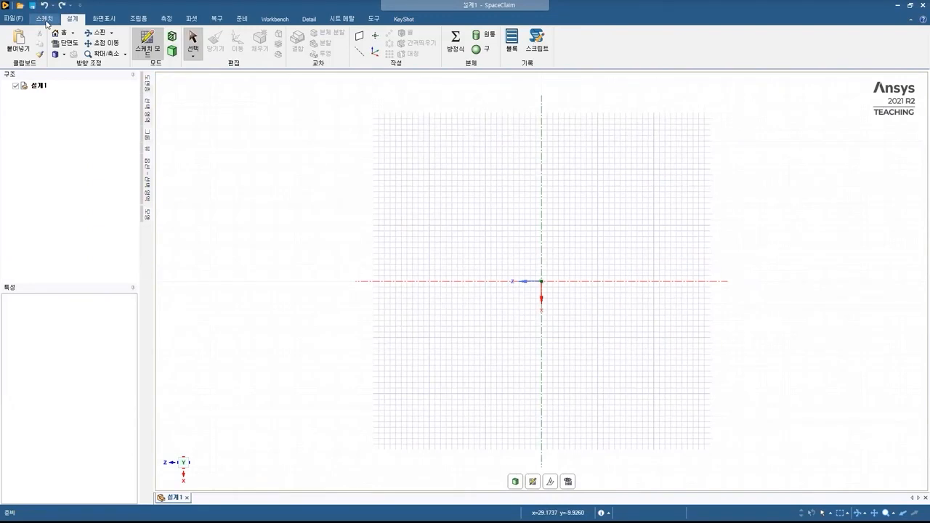
left_click(46, 23)
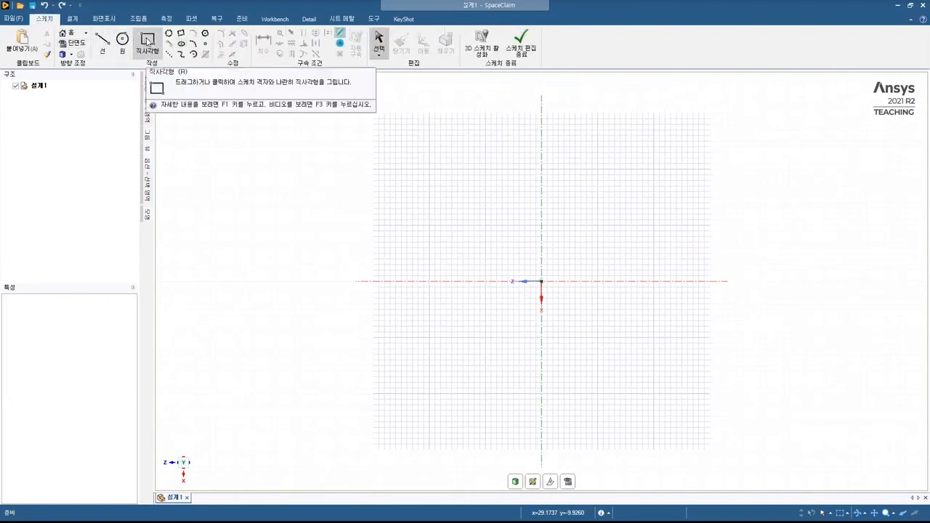
left_click(148, 41)
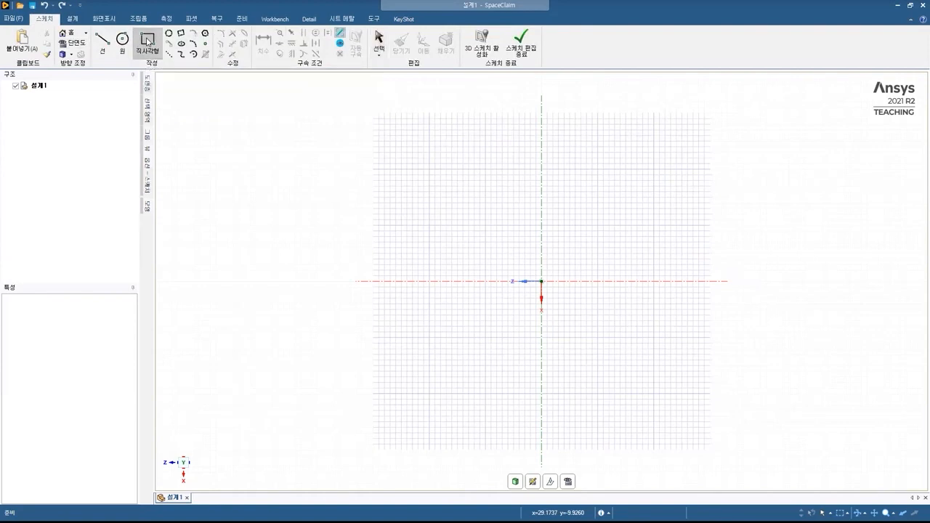
left_click(150, 169)
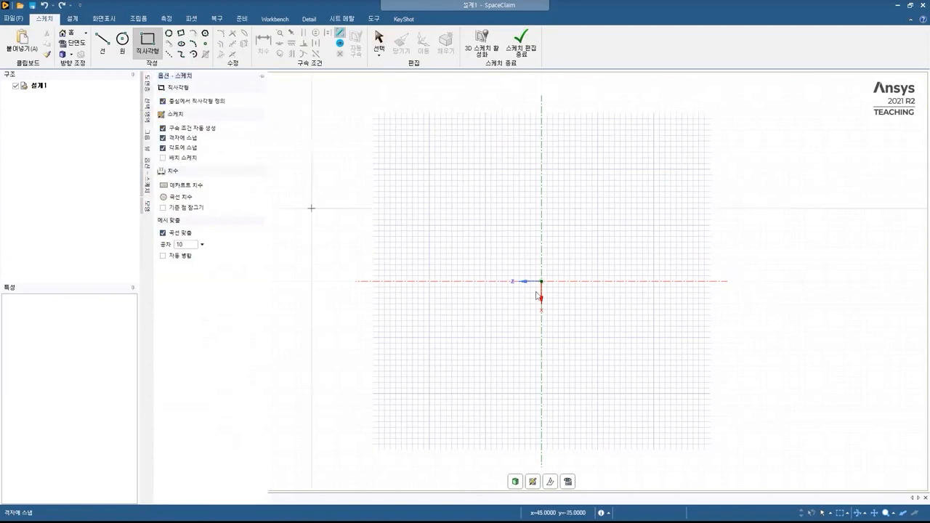
left_click(542, 283)
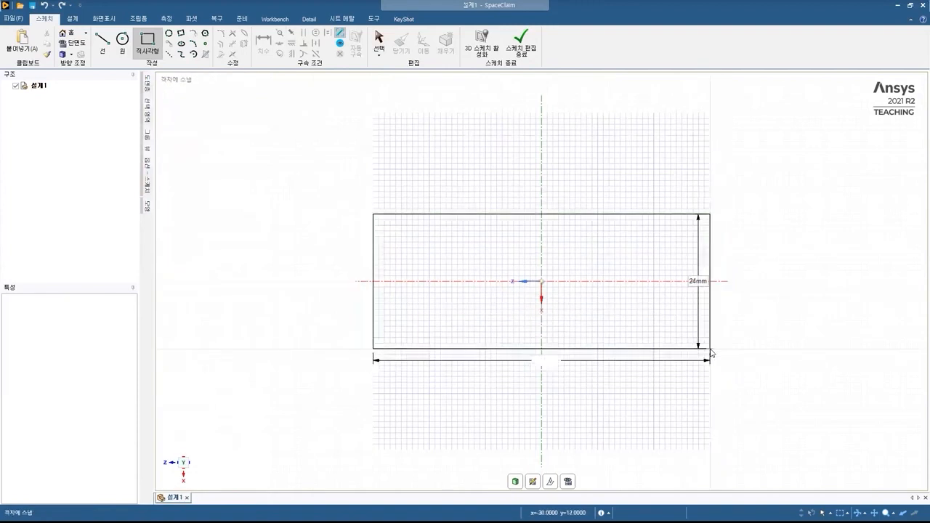
type("60")
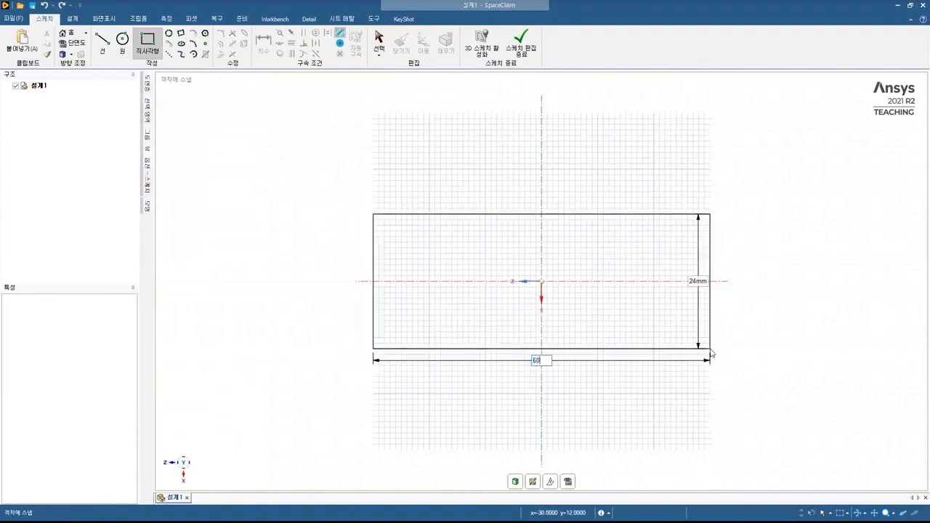
key("Tab")
key("Tab")
key("Tab")
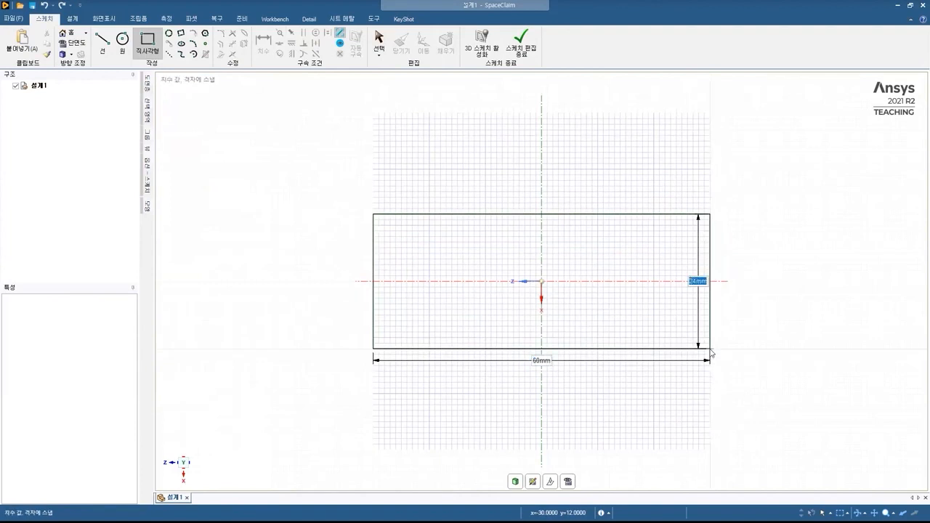
type("20")
key("Return")
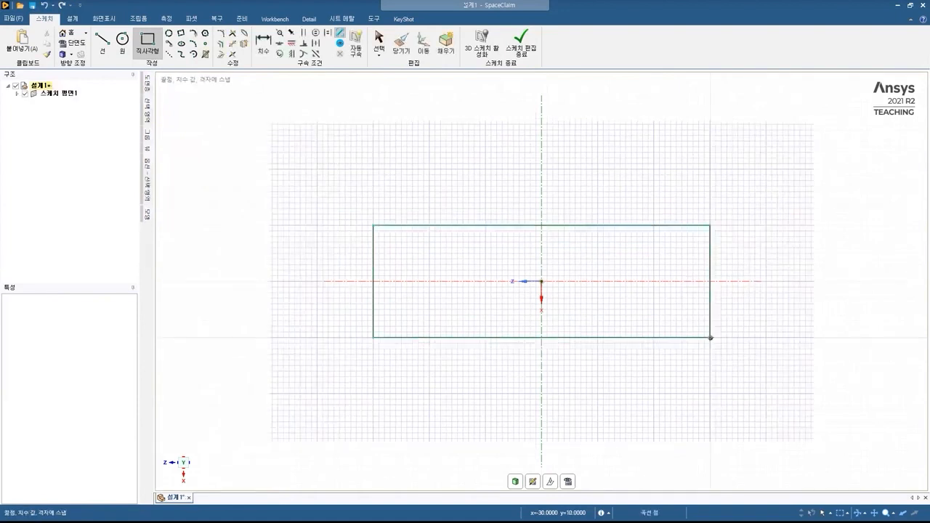
key("Escape")
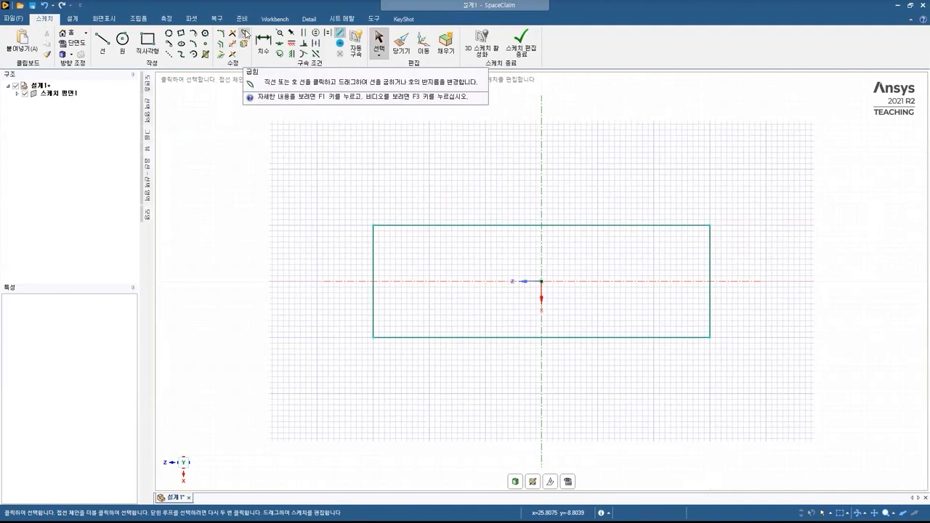
Use Bend to turn the rectangle's left edge into a 180° arc.
left_click(246, 34)
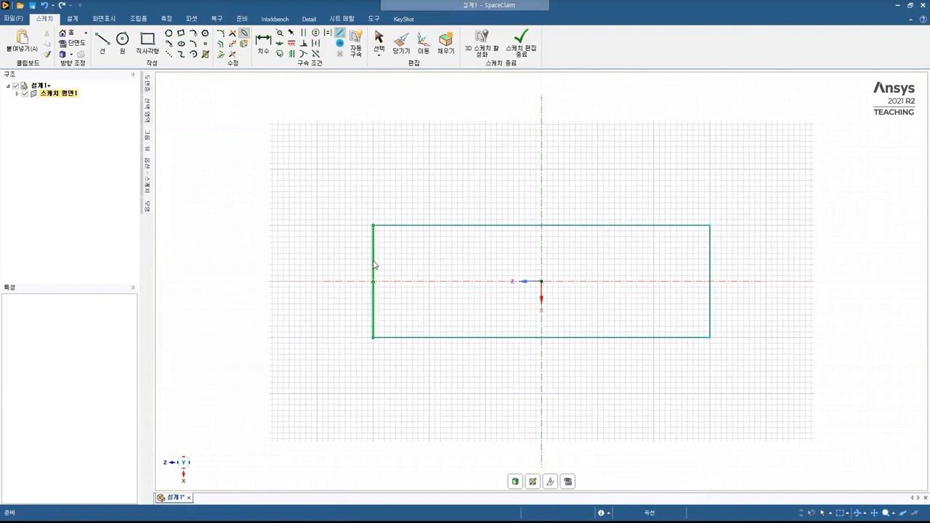
left_click(374, 265)
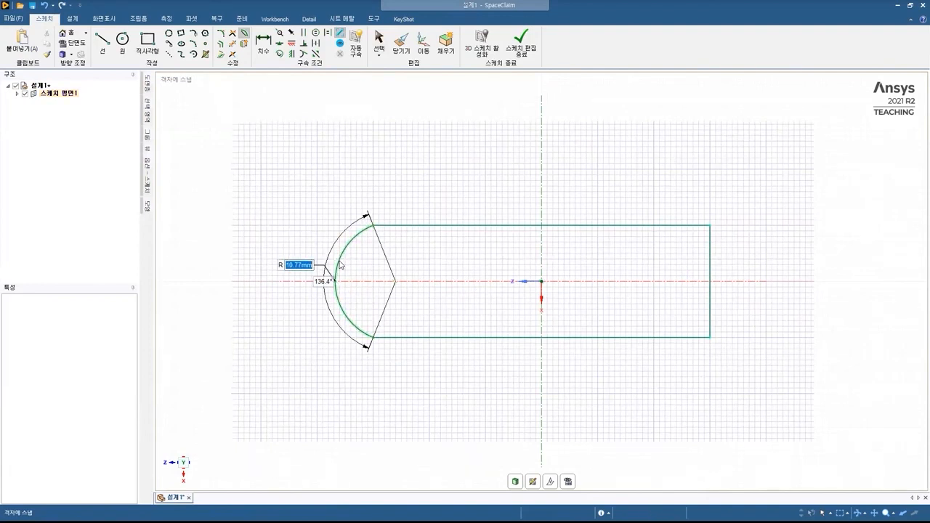
key("Tab")
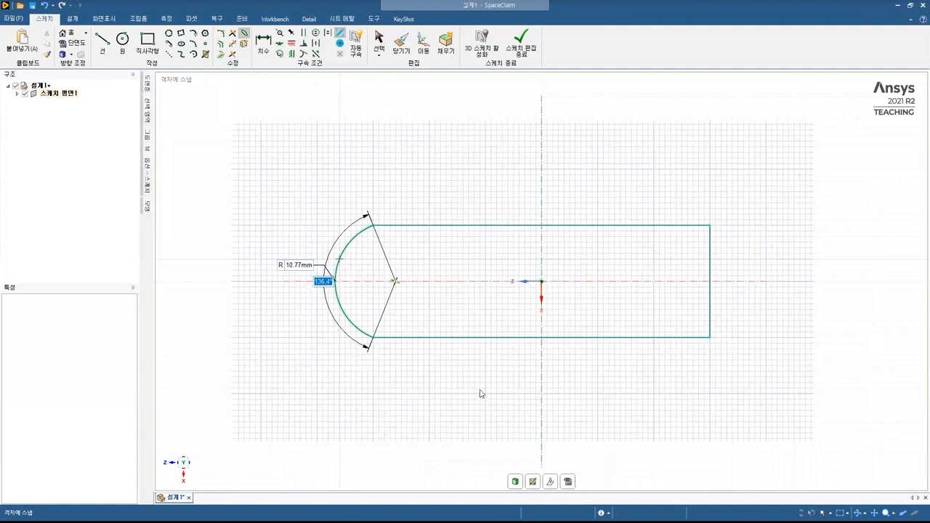
type("180")
key("Return")
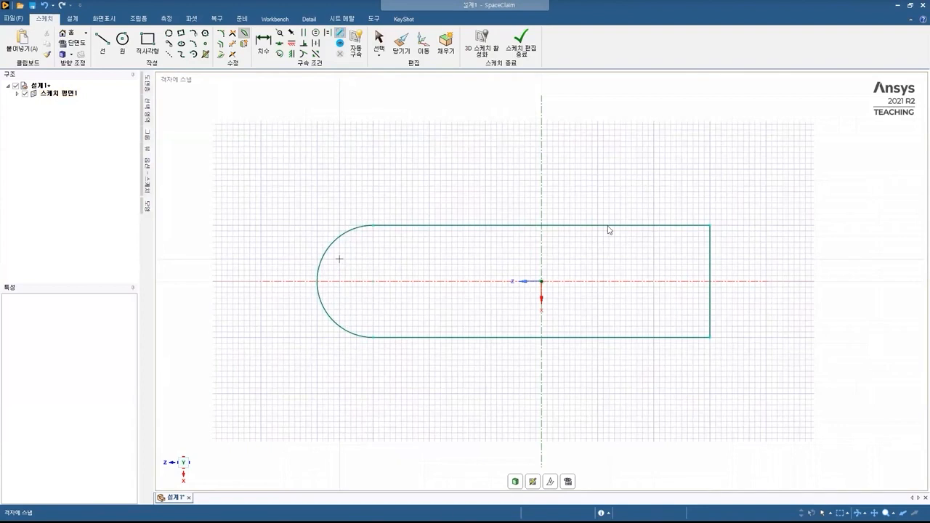
Use Bend to turn the rectangle's right edge into a 180° arc.
left_click(711, 261)
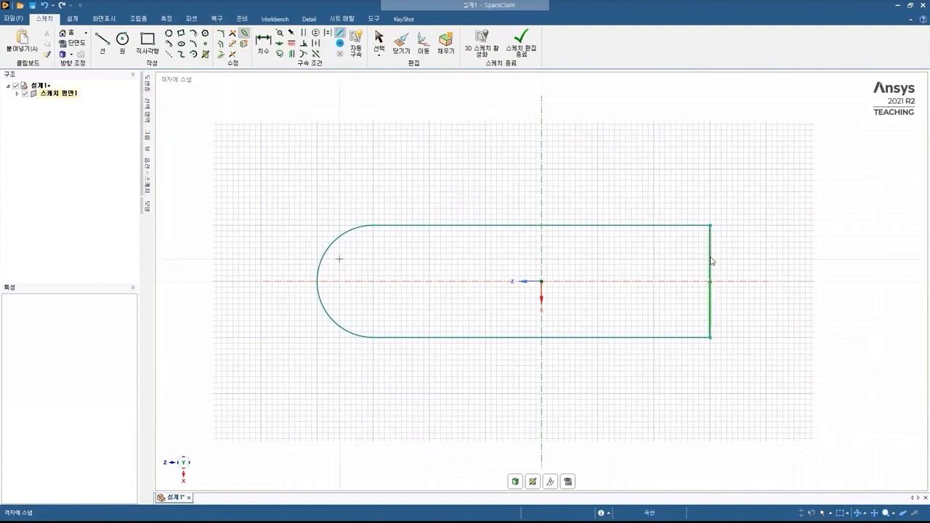
left_click_drag(710, 261, 750, 260)
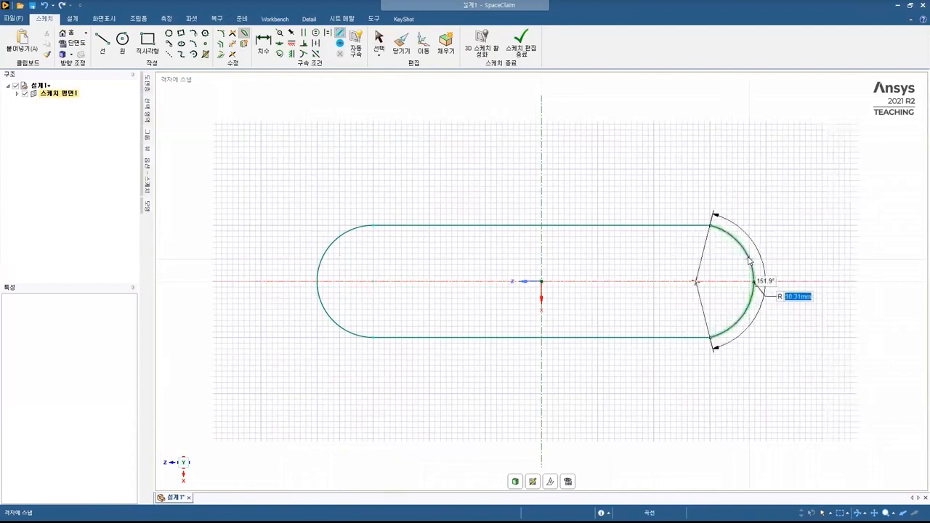
key("Tab")
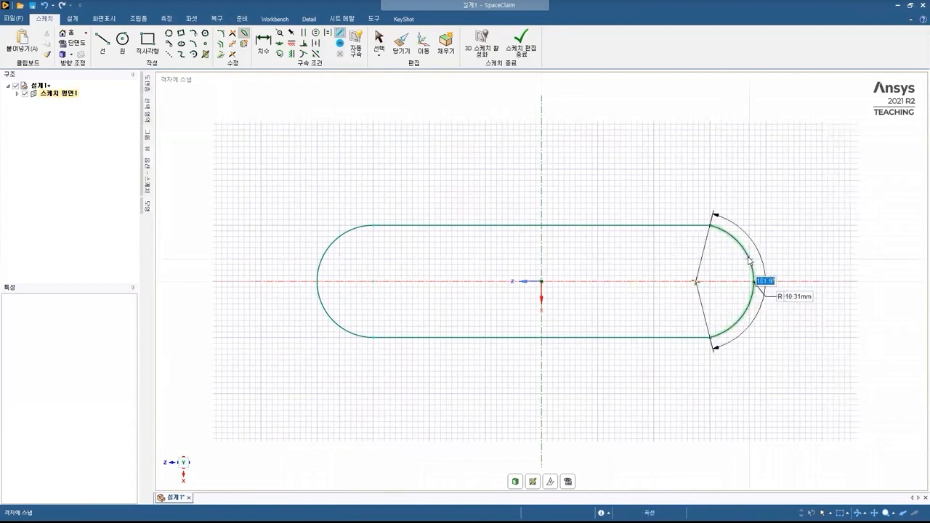
type("180")
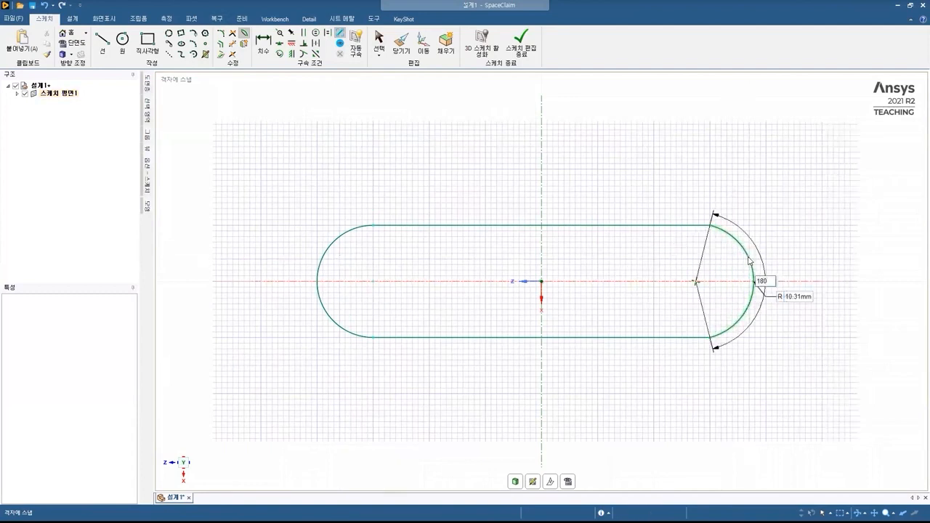
key("Return")
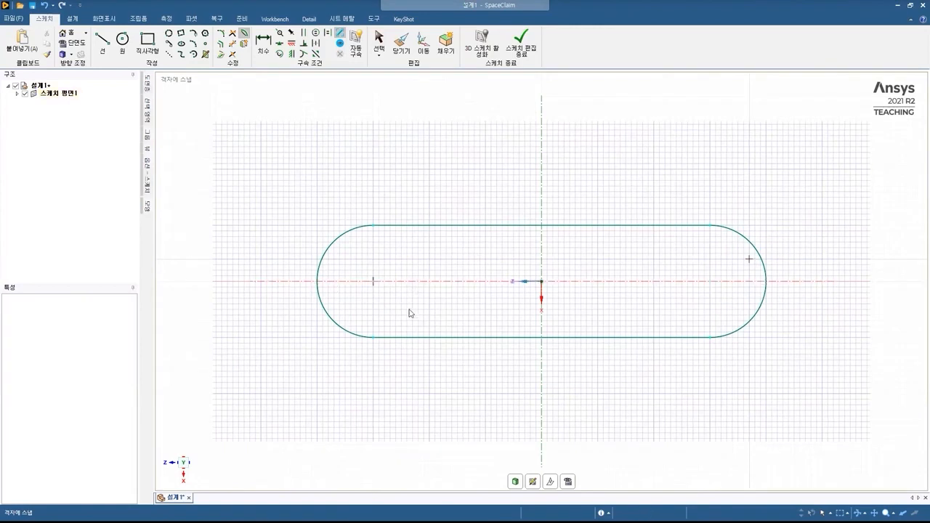
Draw 8 mm diameter circles at the centres of both rounded ends.
left_click(122, 40)
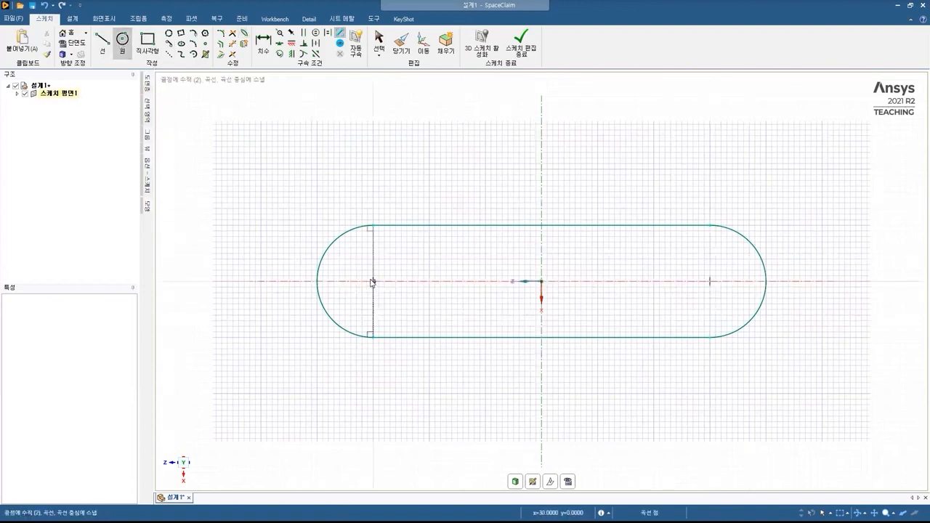
left_click(372, 281)
left_click(373, 281)
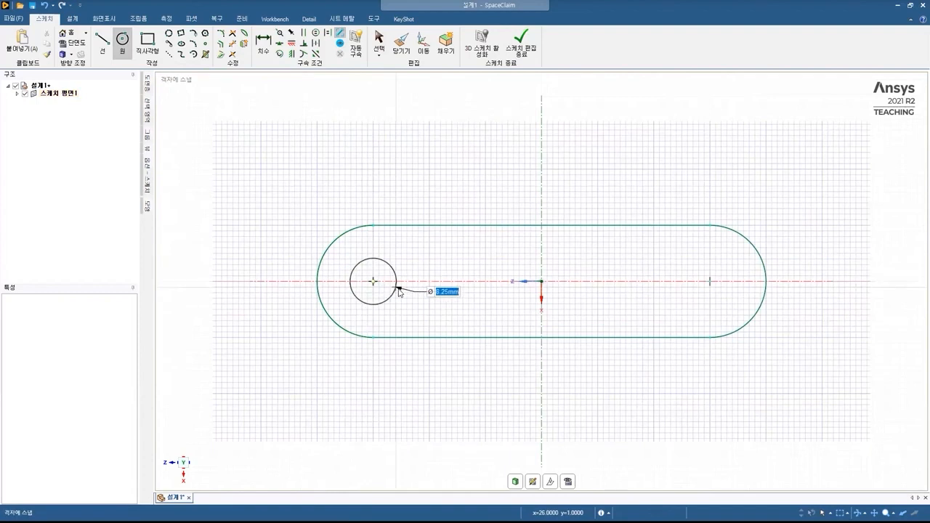
type("8")
key("Return")
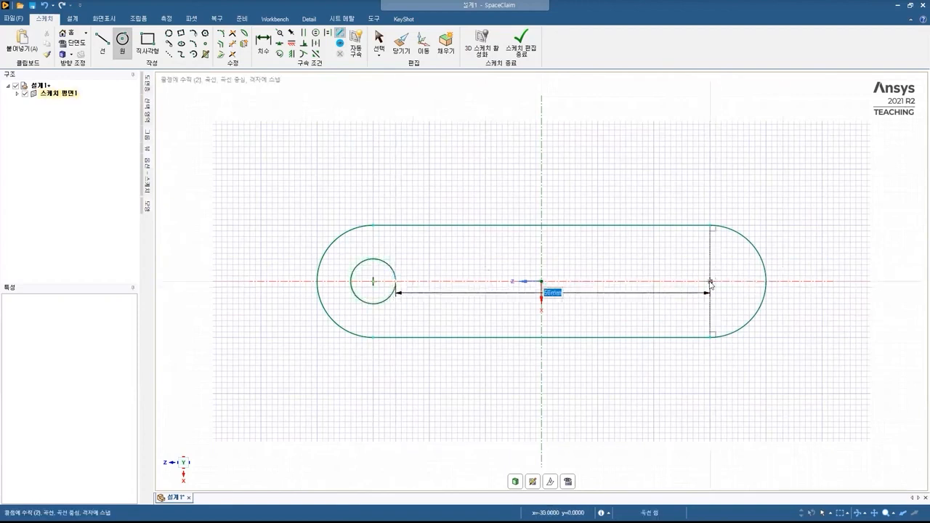
left_click(710, 281)
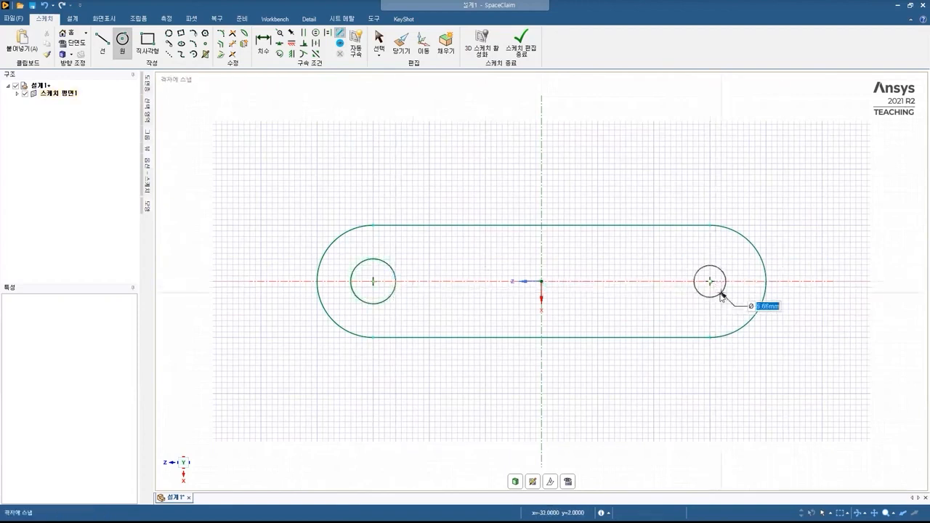
type("8")
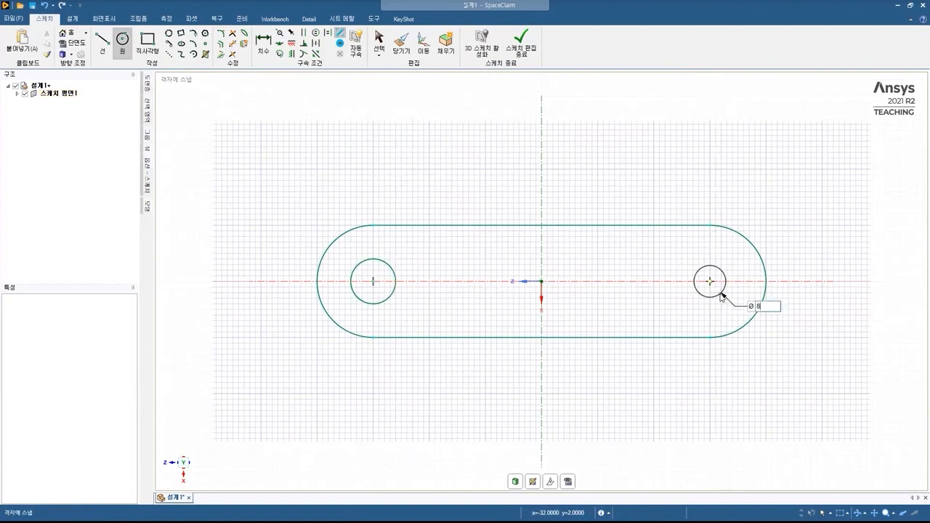
key("Return")
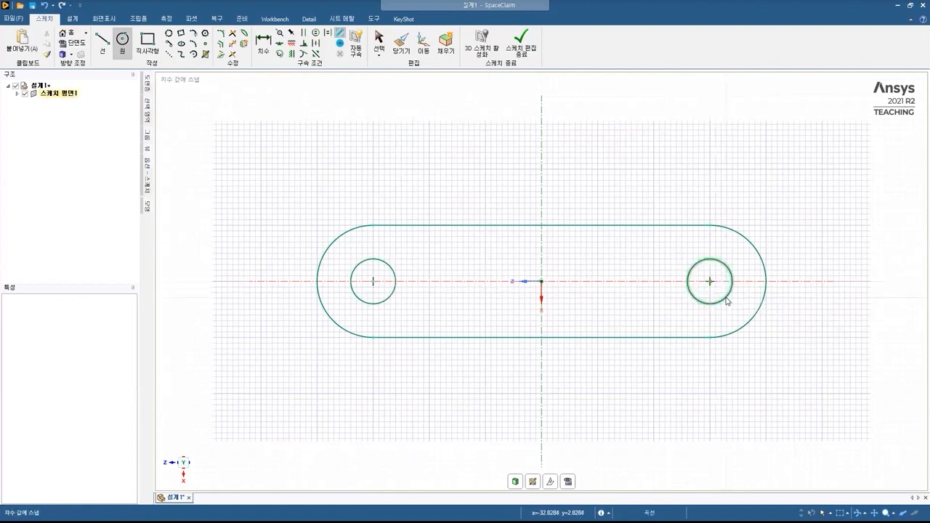
Draw concentric 8 mm and 10 mm diameter circles centred on the origin.
left_click(541, 281)
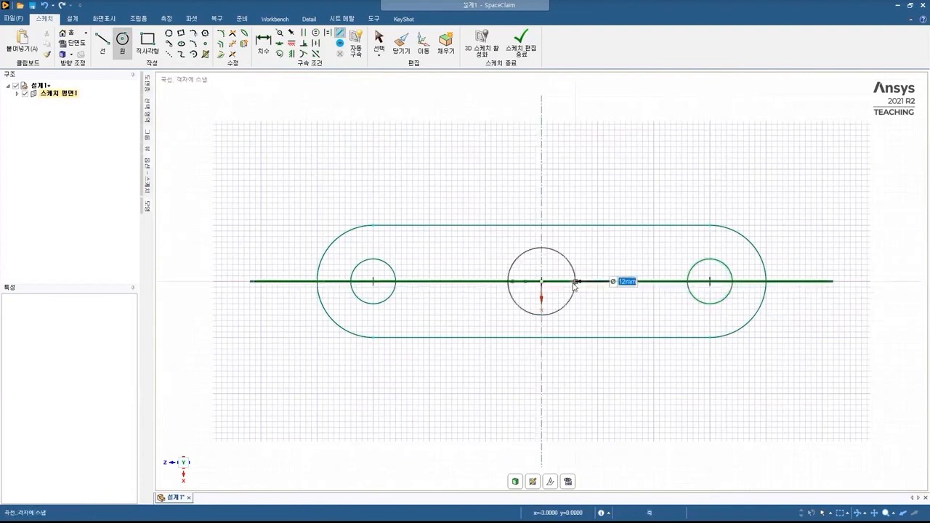
type("8")
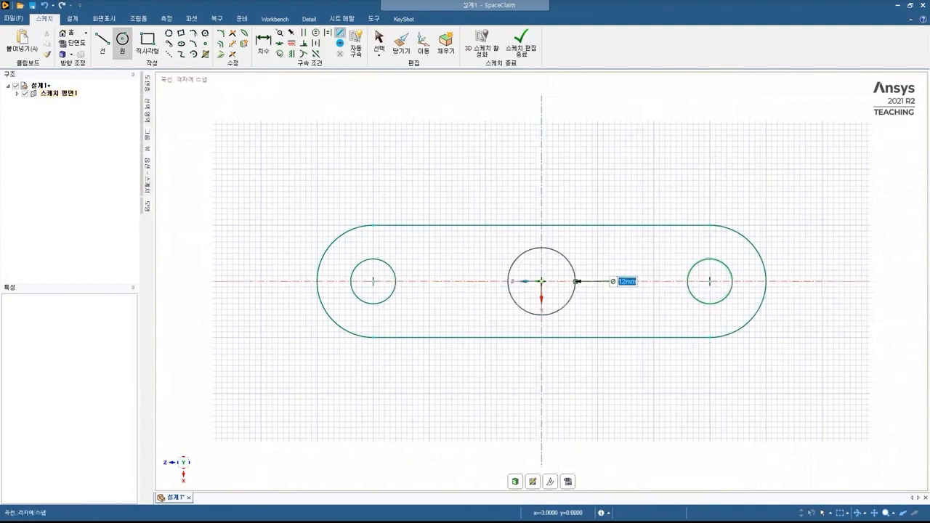
key("Return")
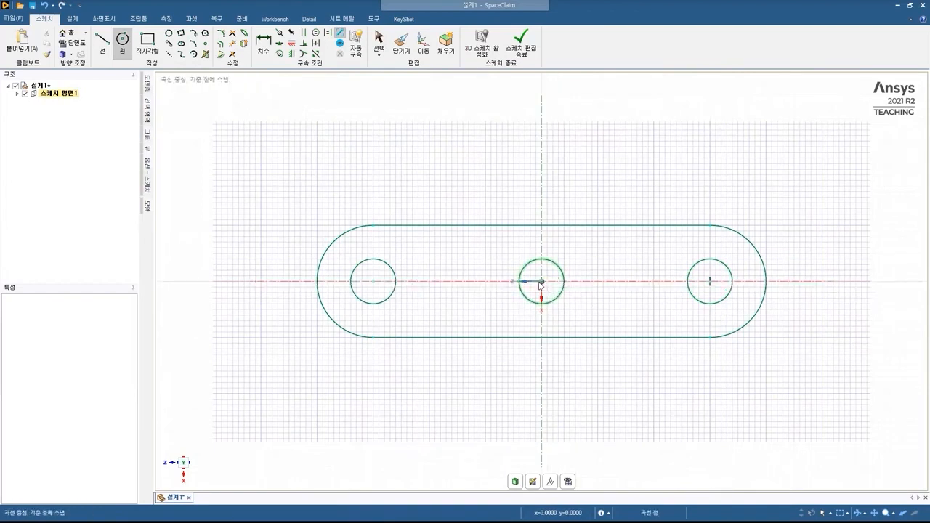
left_click(574, 291)
type("10")
key("Return")
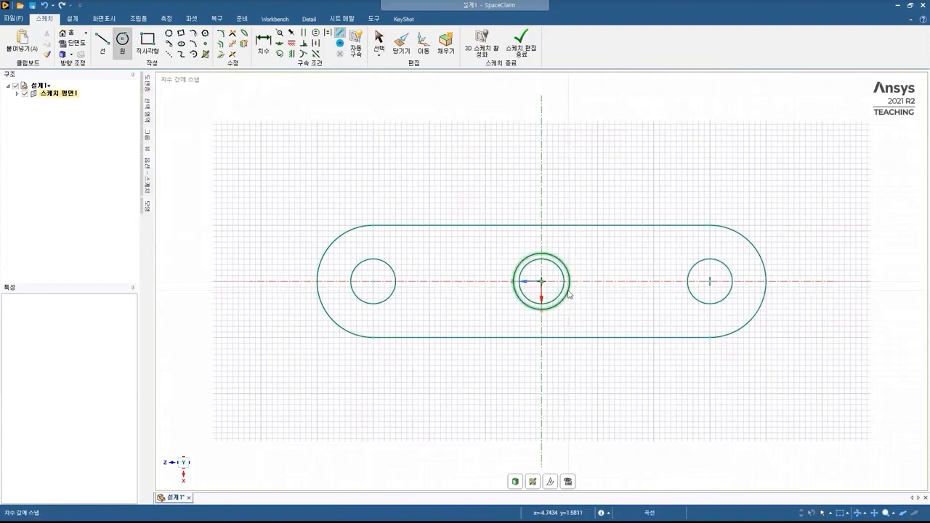
key("Escape")
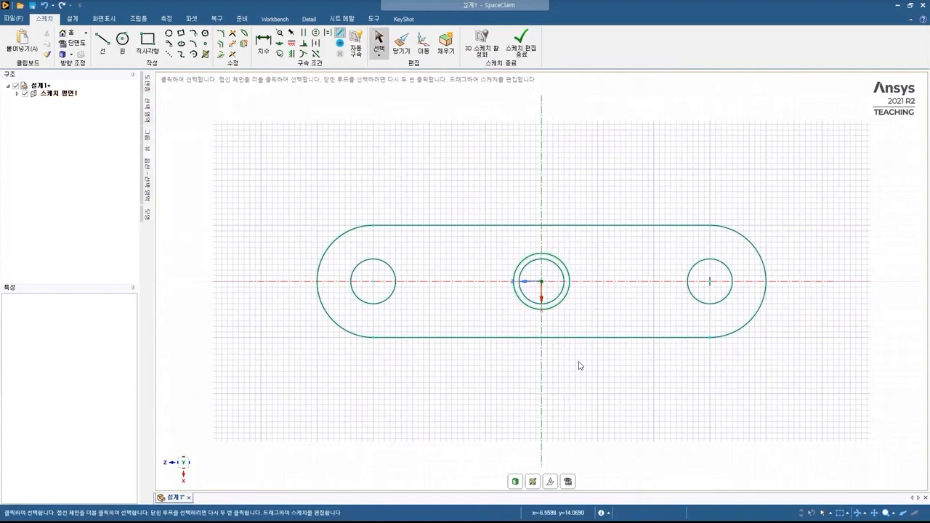
Leave the sketch in 3D mode so its regions become surface faces, and inspect the faces.
middle_click_drag(578, 362, 585, 316)
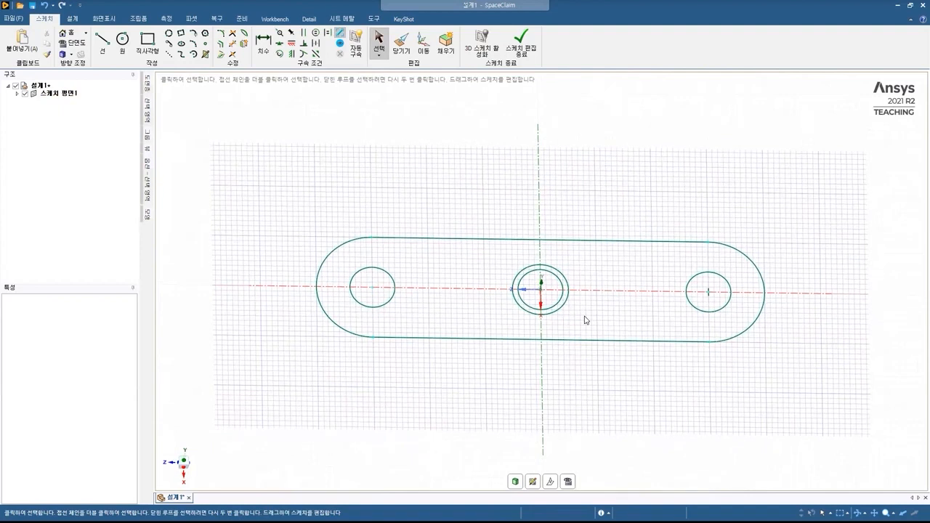
key("d")
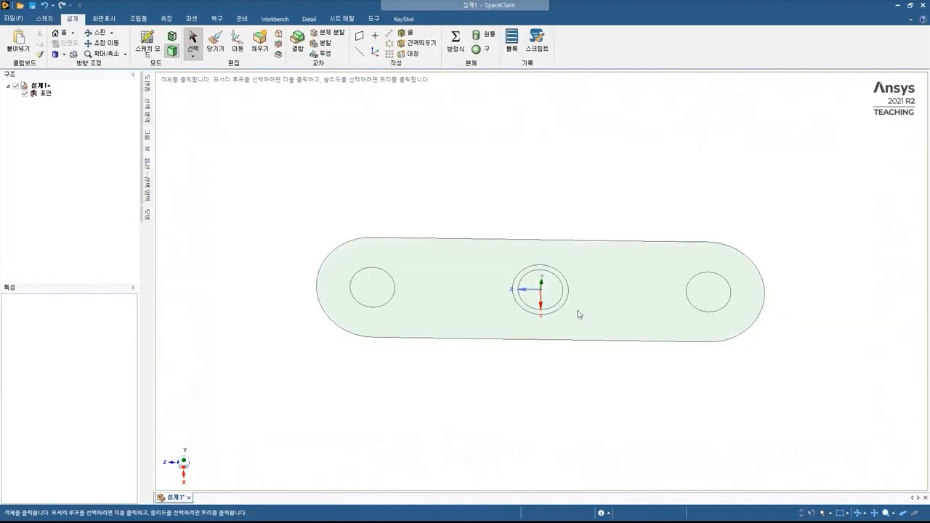
left_click(457, 269)
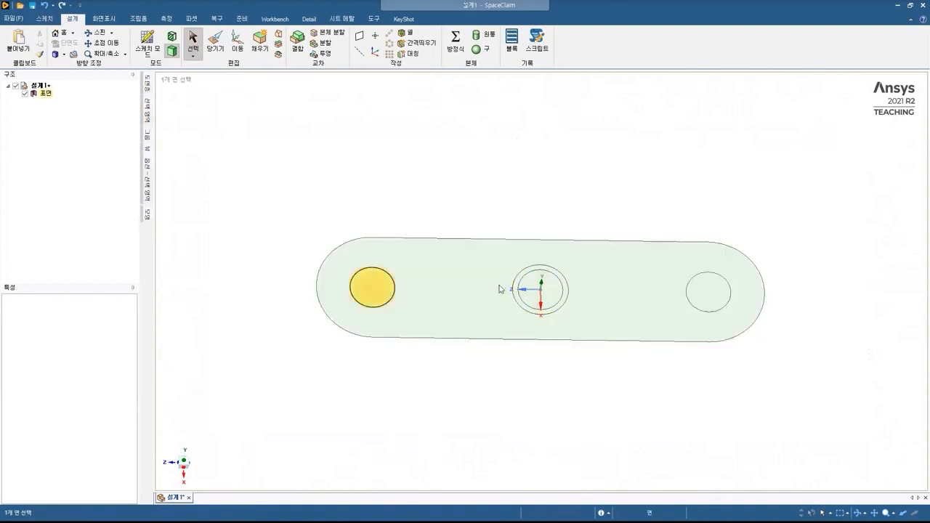
left_click(650, 283)
left_click(703, 285)
left_click(618, 288)
left_click(529, 295)
left_click(529, 295)
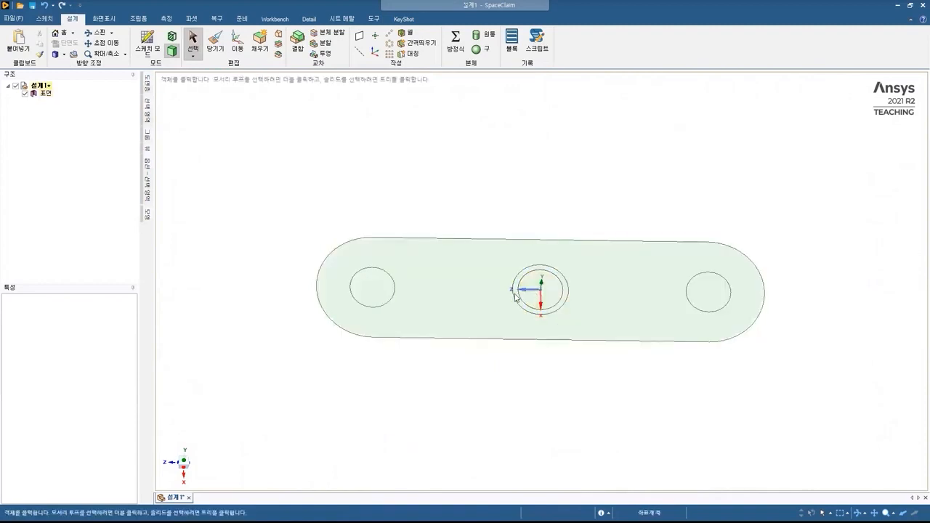
left_click(516, 297)
left_click(507, 300)
left_click(256, 98)
Pull the plate face and the ring around the centre hole up 10 mm.
left_click(216, 40)
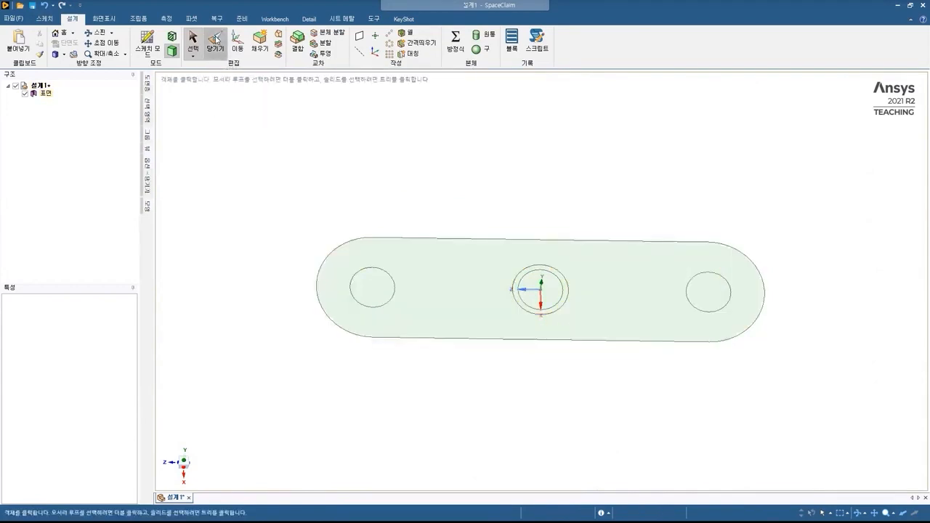
left_click(488, 285)
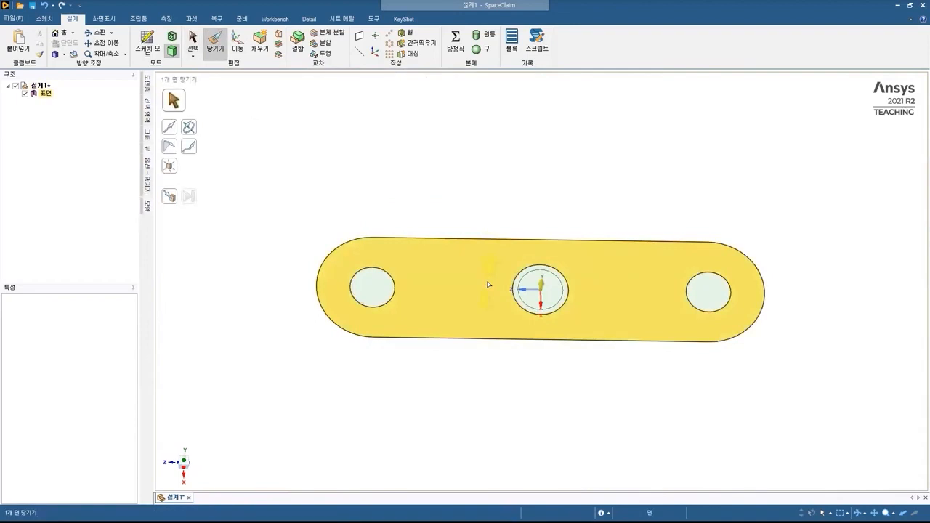
left_click(488, 285)
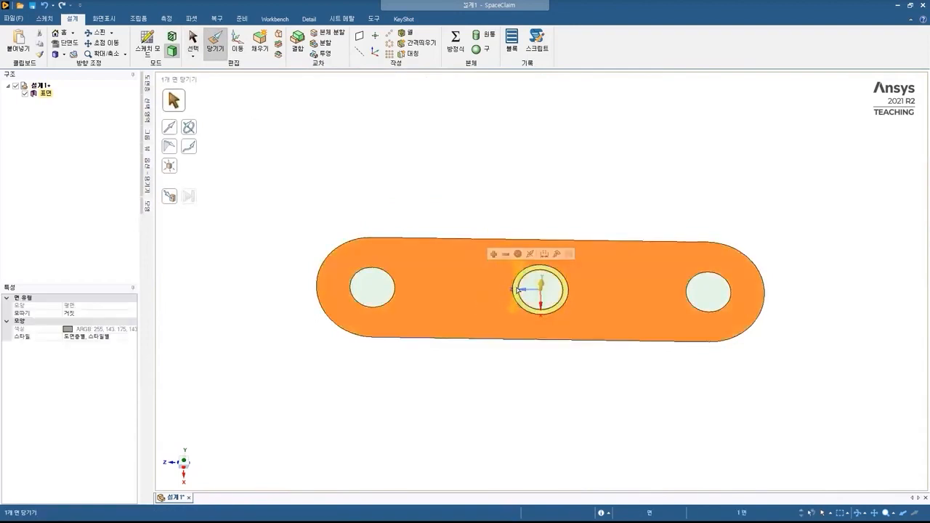
left_click(516, 290, "ctrl")
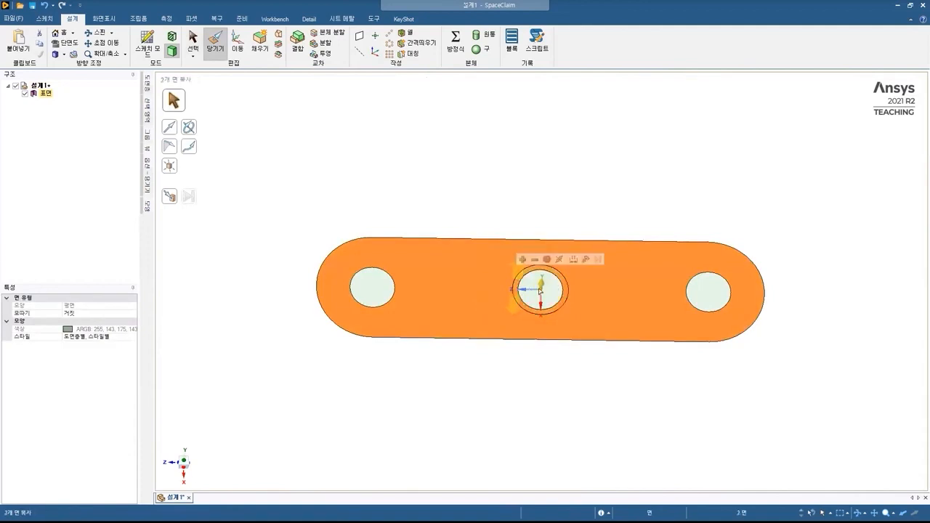
mouse_move(542, 282)
left_mouse_down()
mouse_move(551, 204)
mouse_move(548, 230)
mouse_move(576, 273)
left_mouse_up()
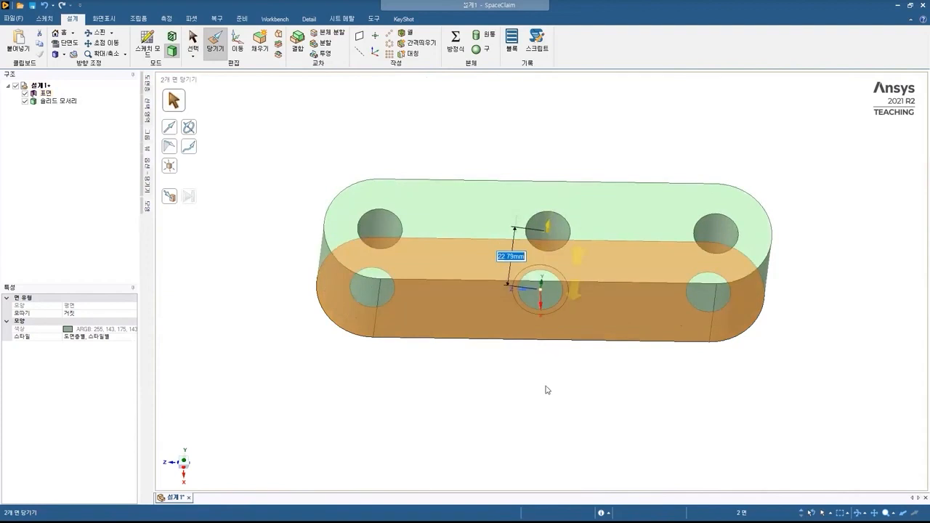
key("Escape")
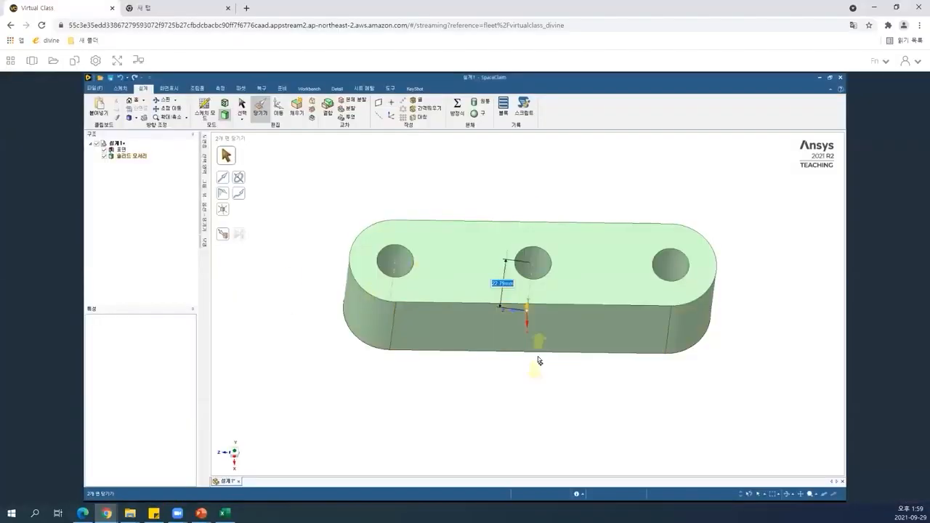
key("ctrl+z")
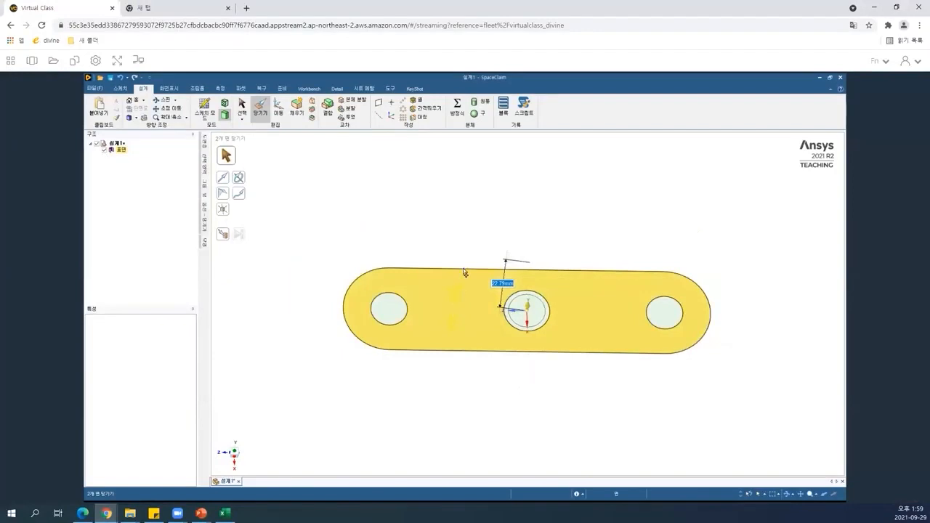
key("ctrl+y")
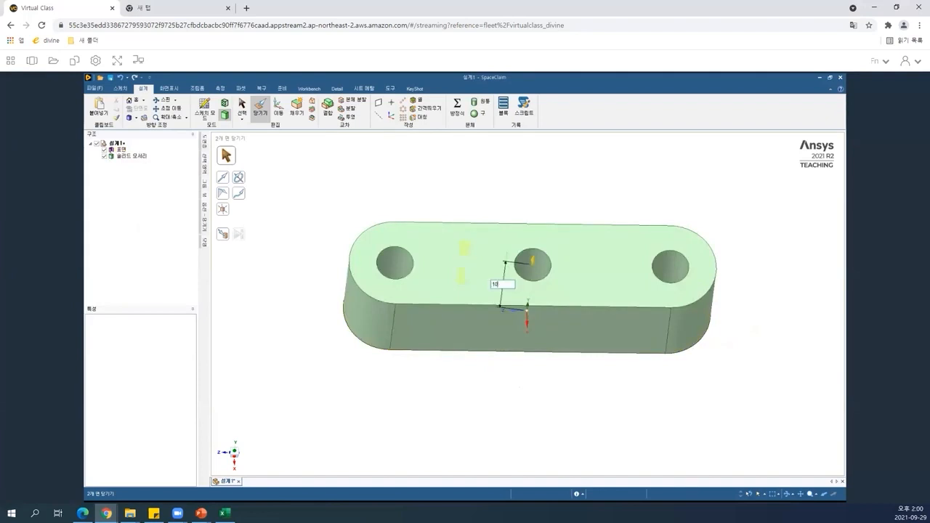
left_click(529, 299)
type("10")
key("Return")
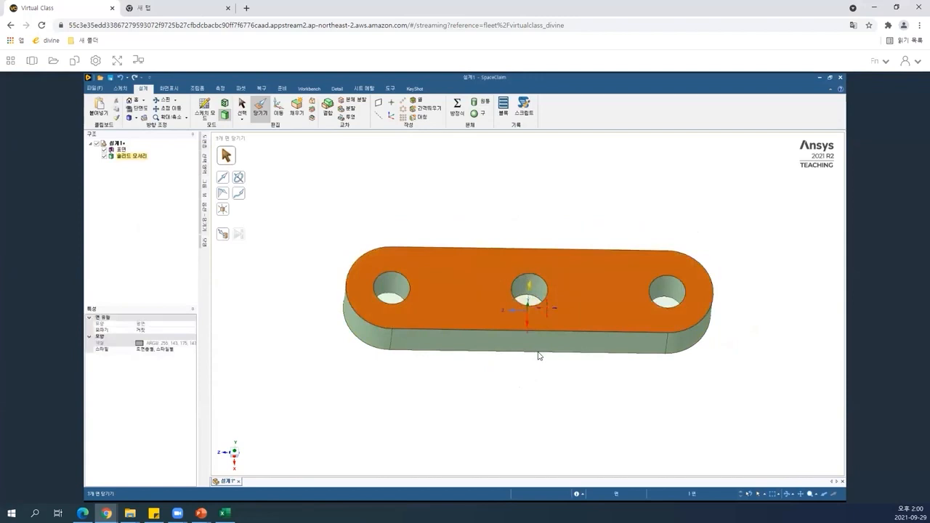
Delete the leftover surface body that still fills the holes.
left_click(512, 289)
middle_click_drag(512, 289, 513, 306)
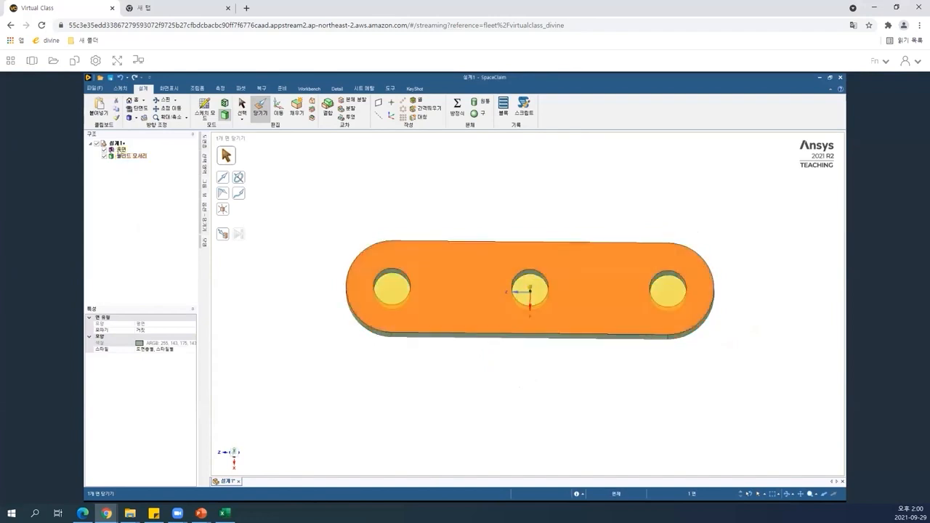
left_click(121, 150)
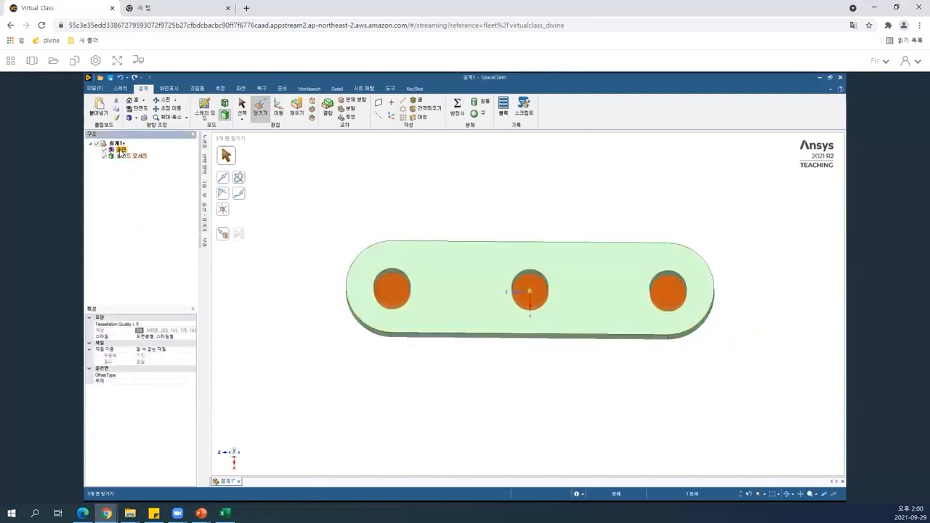
key("Delete")
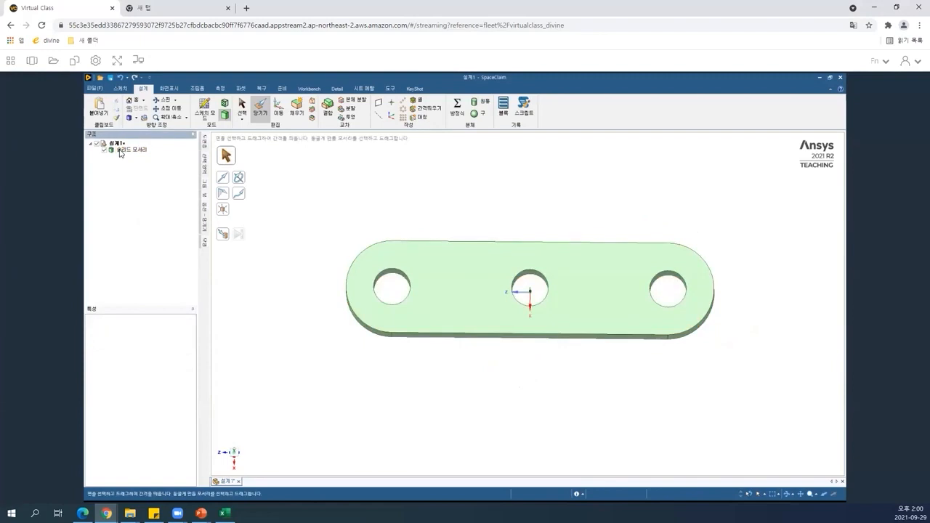
Sketch a 10 mm diameter circle centred on the origin on the plate's top face.
left_click(578, 294)
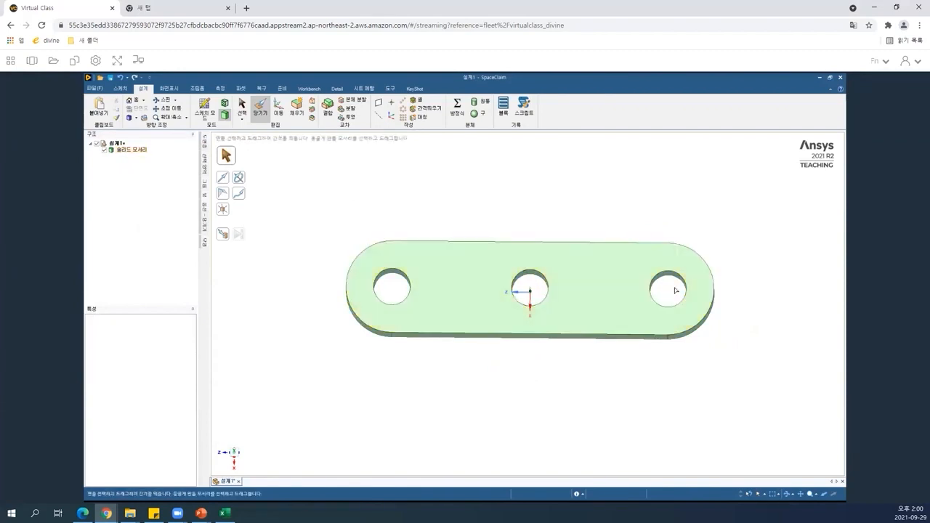
left_click(574, 273)
key("s")
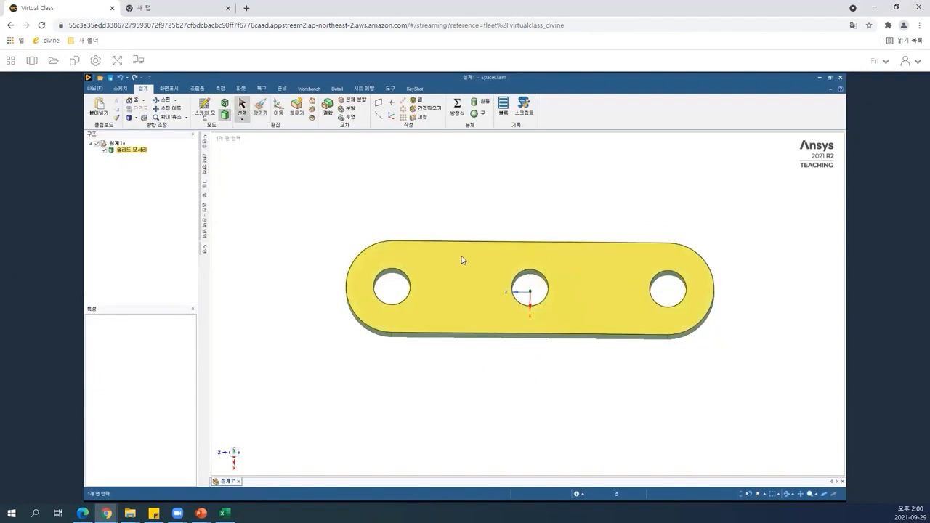
left_click(463, 259)
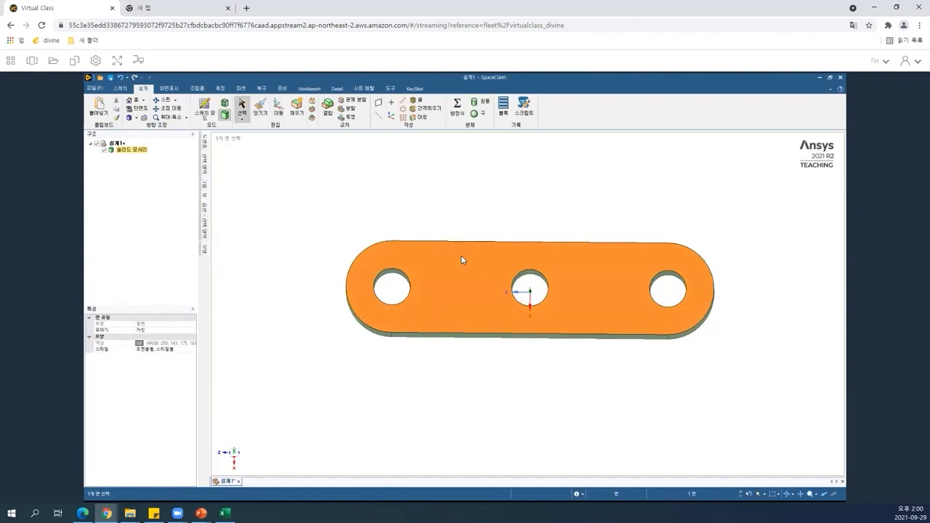
key("k")
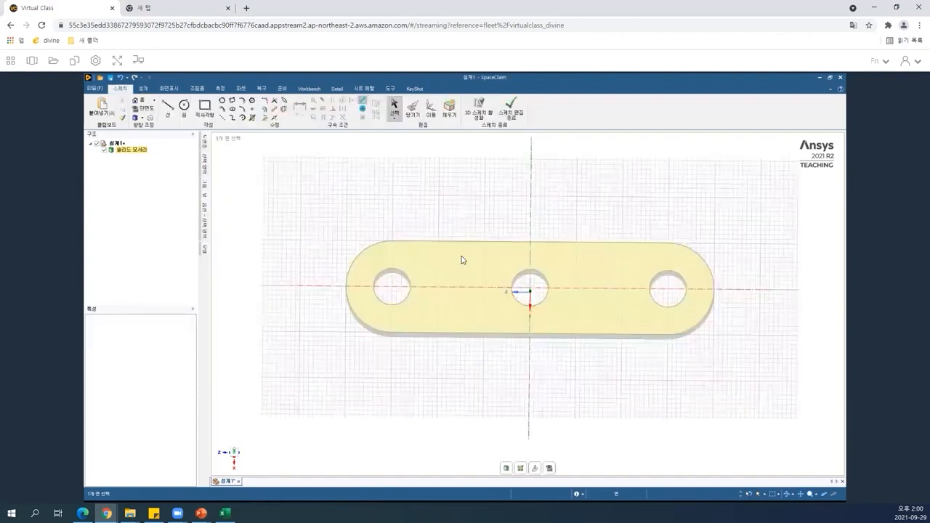
key("v")
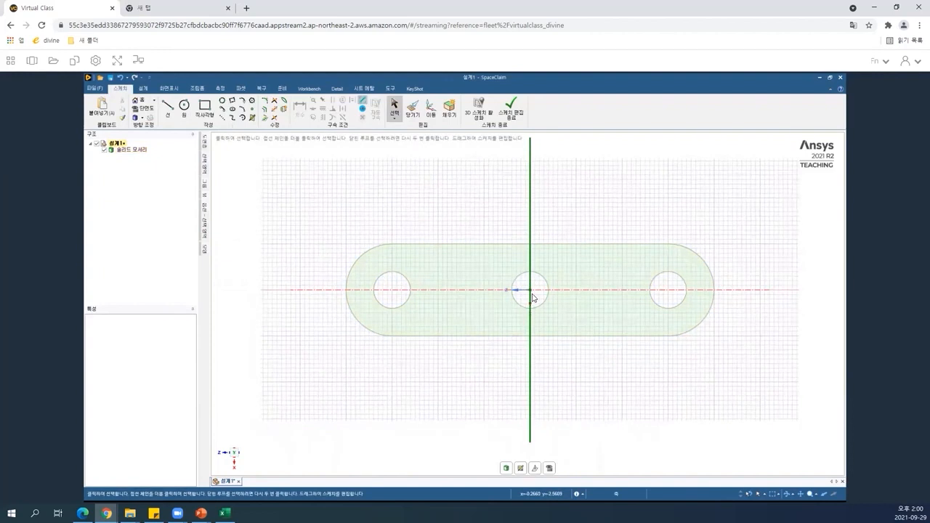
key("c")
left_click(530, 291)
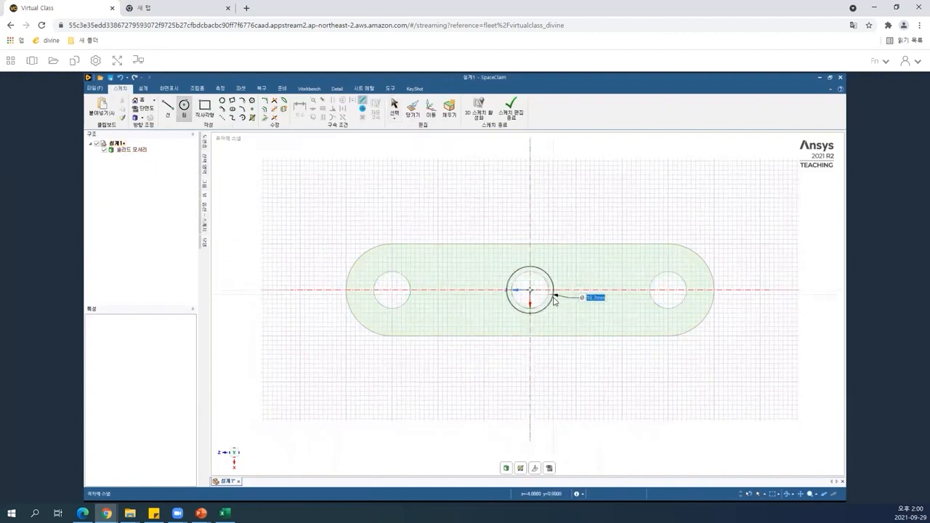
type("10")
key("Return")
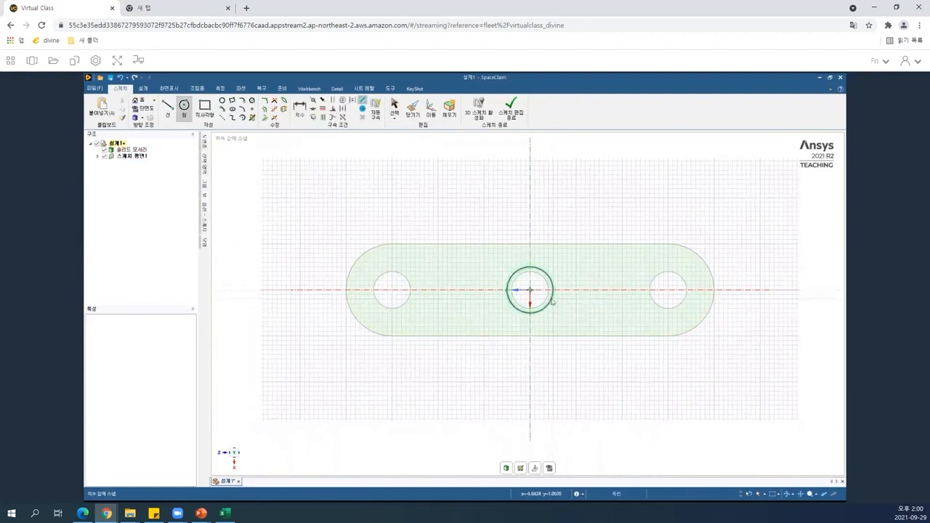
Pull the ring between the 10 mm circle and the centre hole up 15 mm into a boss.
key("d")
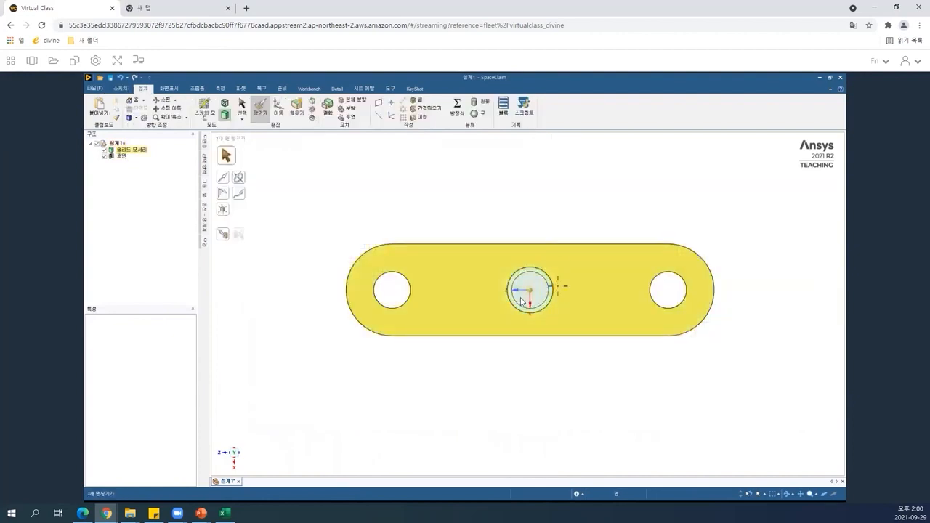
middle_click_drag(529, 240, 534, 292)
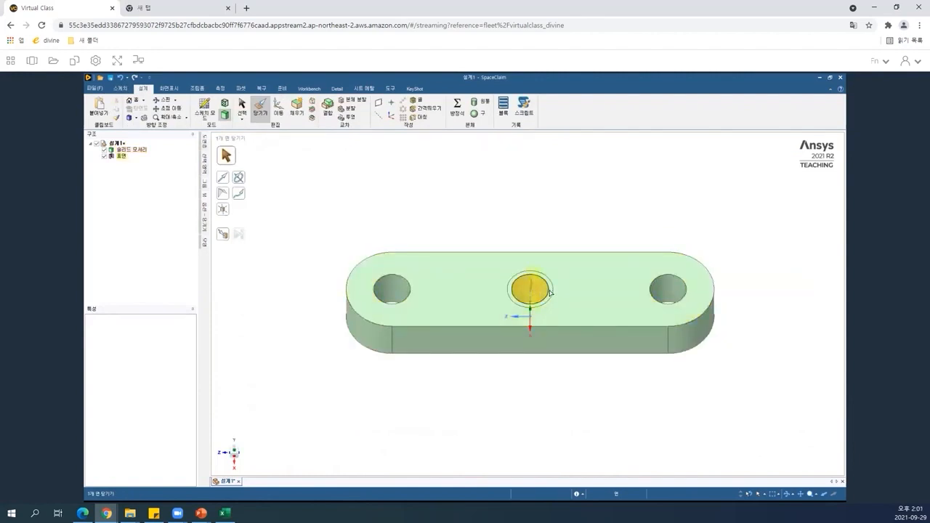
mouse_move(554, 260)
left_mouse_down()
mouse_move(557, 247)
mouse_move(558, 255)
left_mouse_up()
type("15")
key("Return")
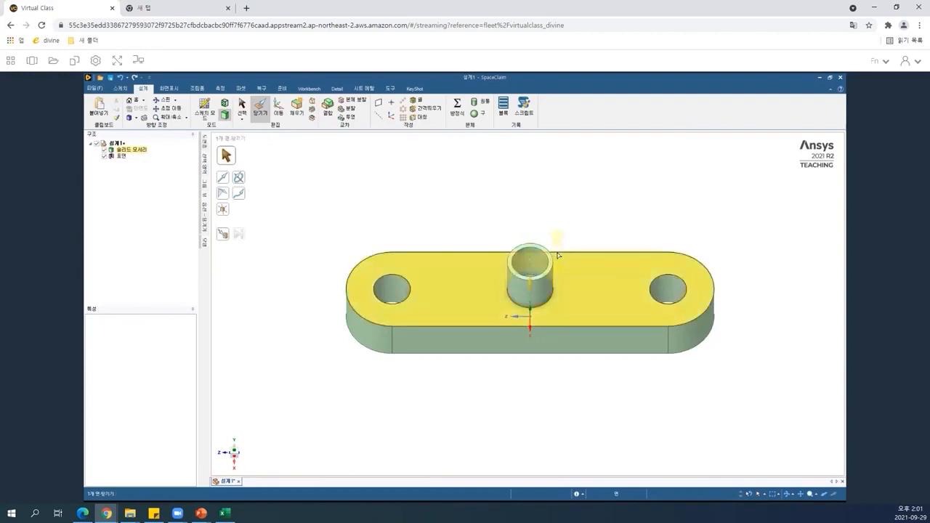
Delete the leftover surface body from the structure tree.
left_click(121, 155)
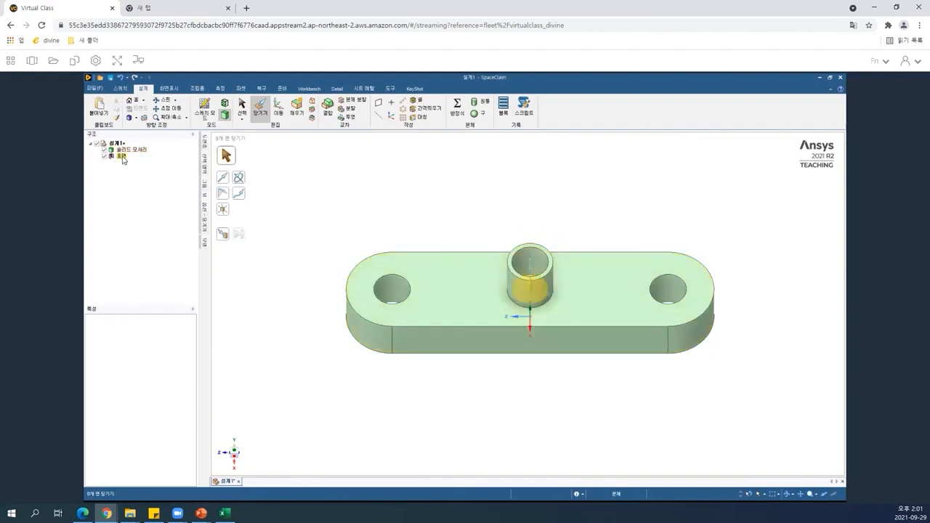
left_click(122, 156)
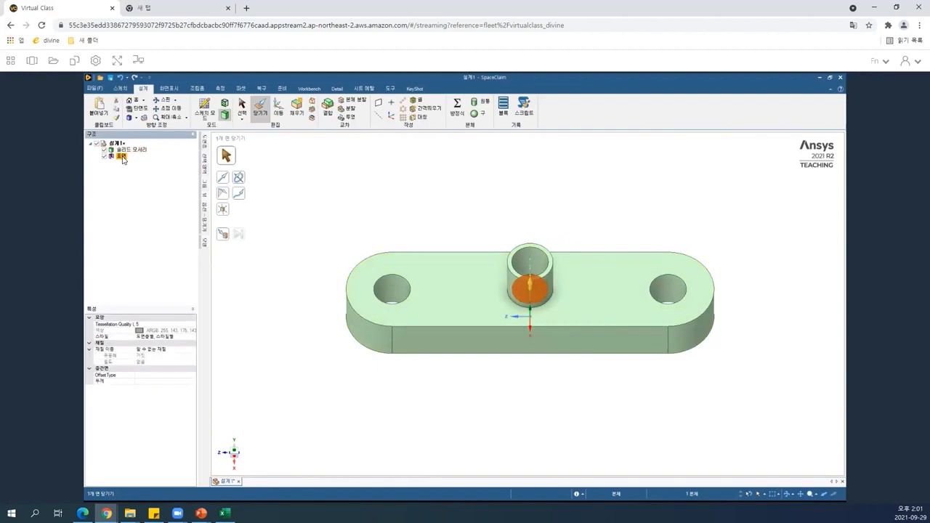
key("Delete")
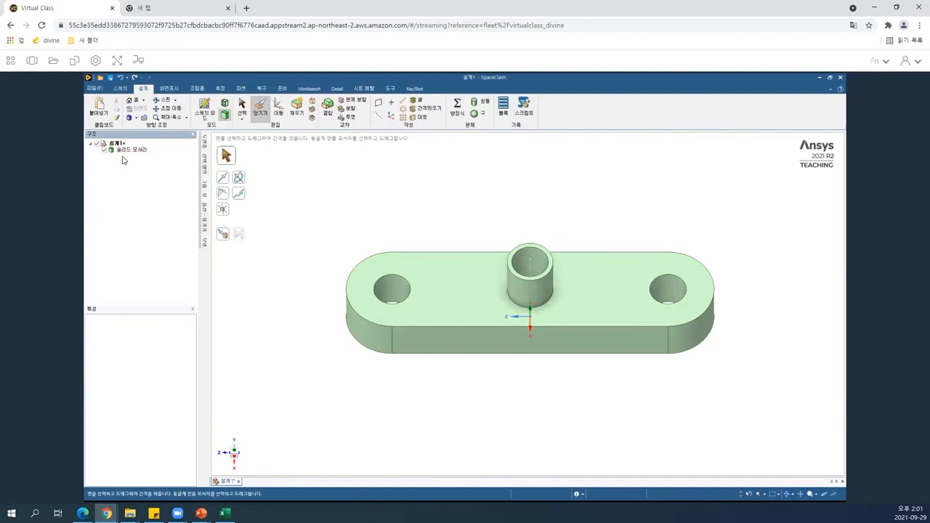
Round the top edges of both side holes with a 2.5 mm fillet.
left_click(125, 149)
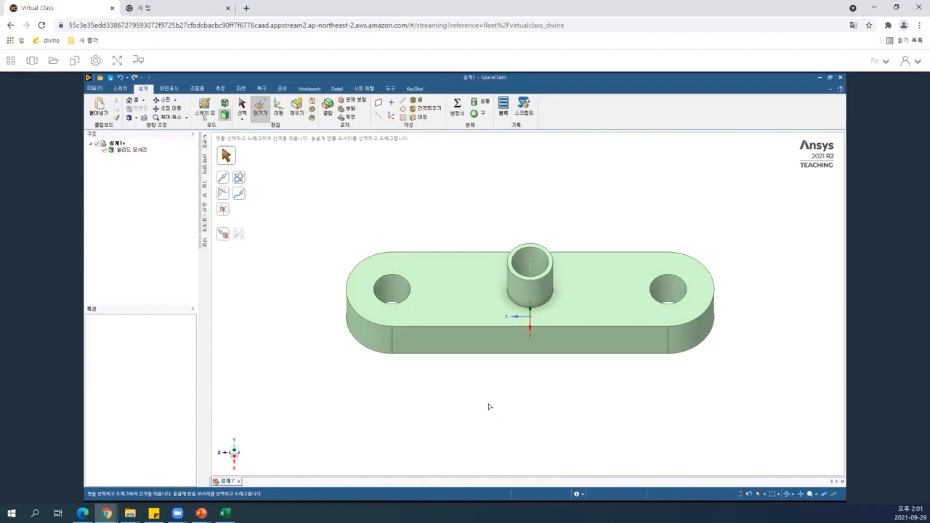
left_click(389, 287)
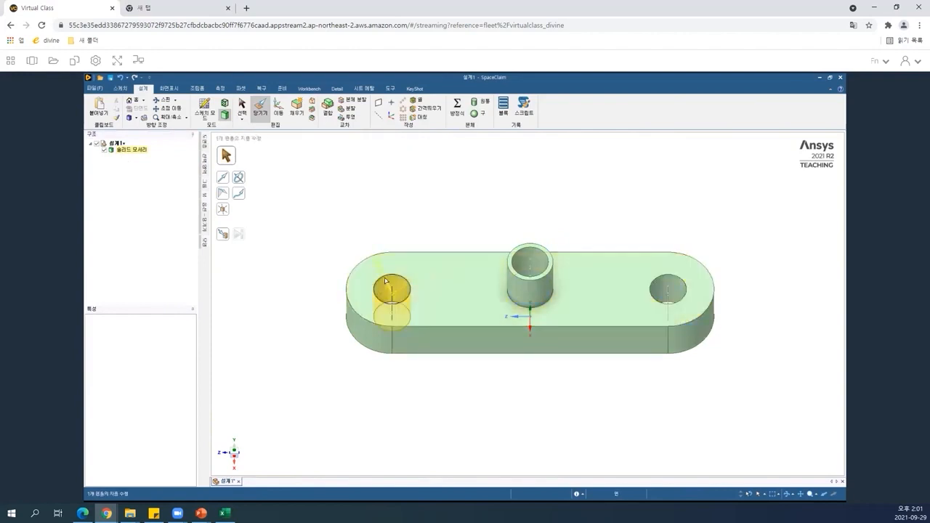
left_click(667, 289)
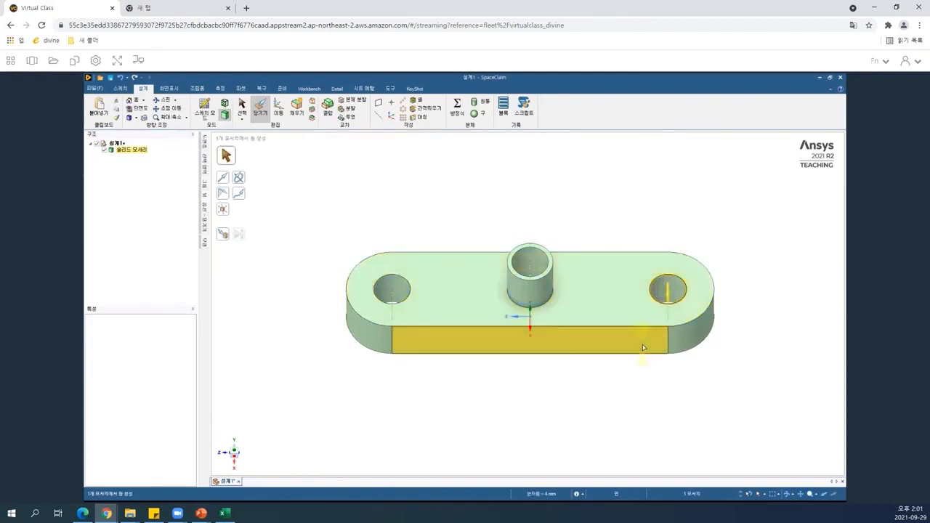
left_click(391, 279)
left_click(686, 276)
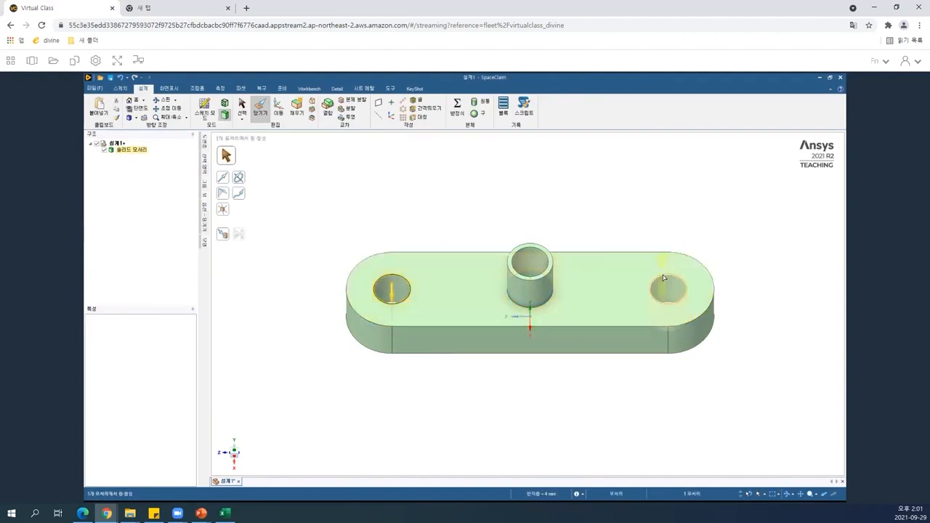
left_click(393, 299, "ctrl")
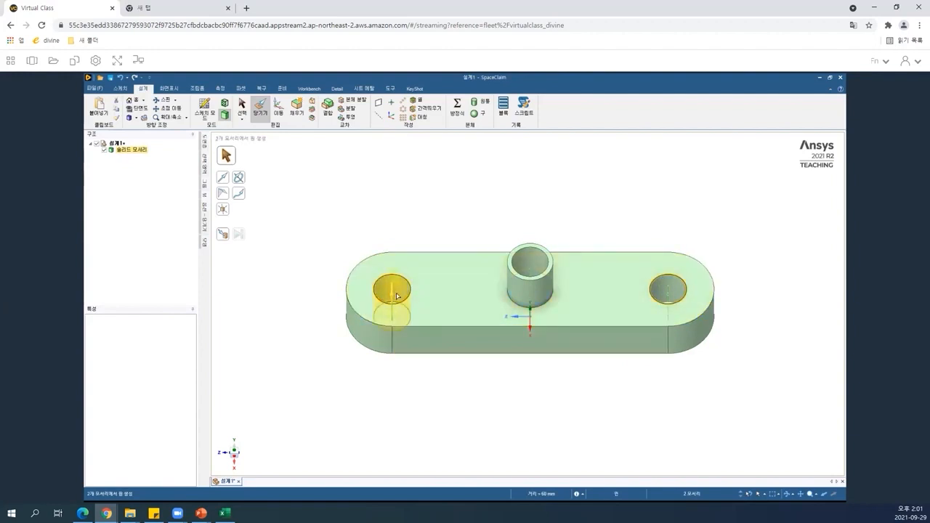
left_click_drag(390, 304, 468, 375)
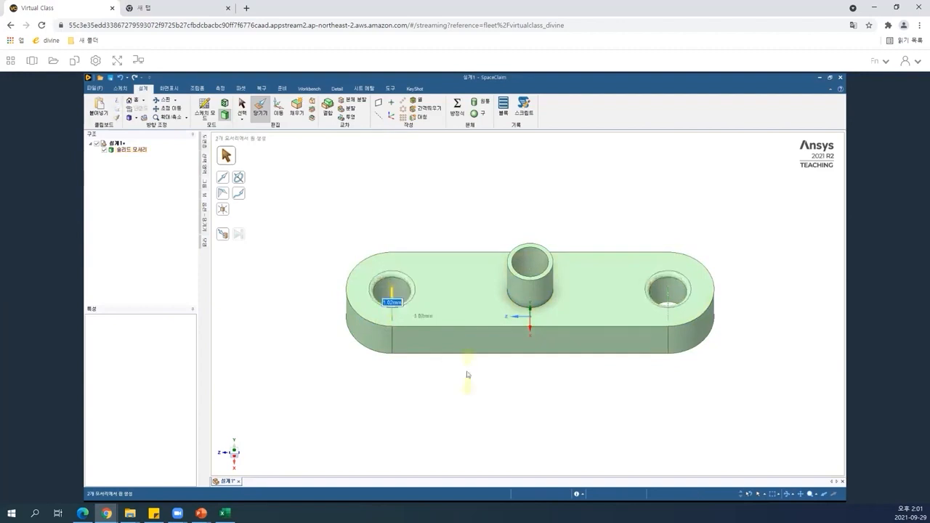
type("2.5")
key("Return")
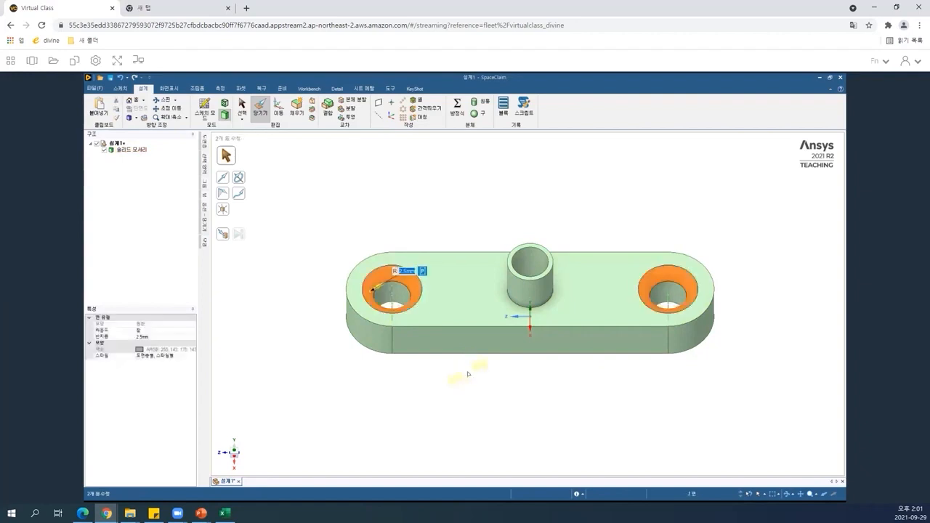
left_click(470, 390)
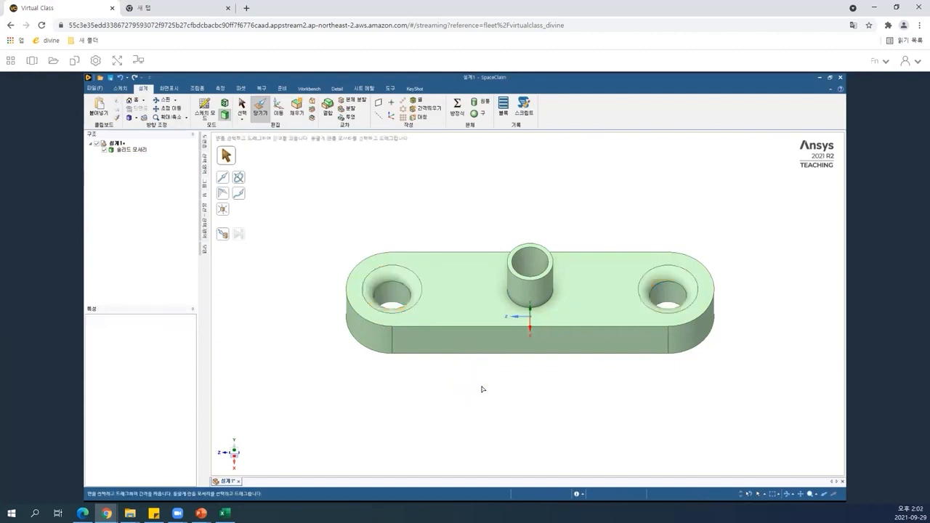
Start a new sketch on the plate's long front side face.
key("s")
left_click(544, 326)
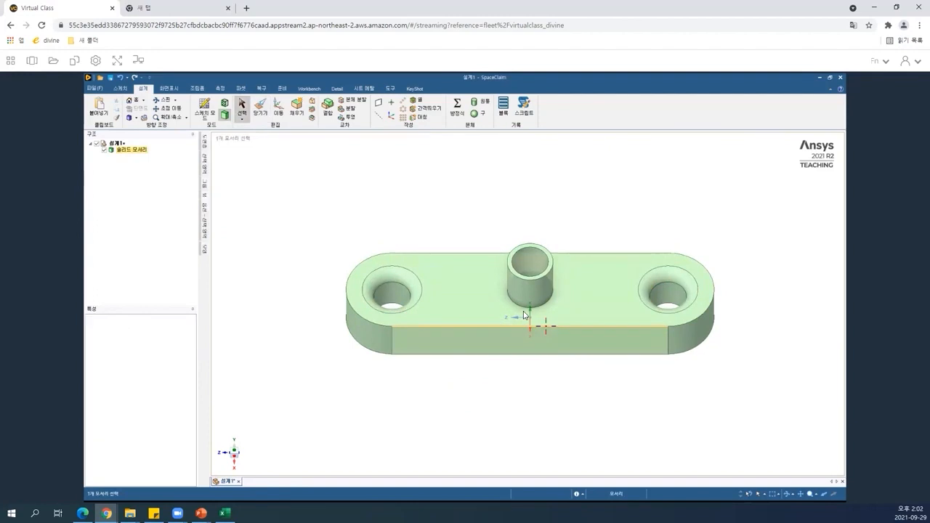
middle_click_drag(523, 322, 523, 318)
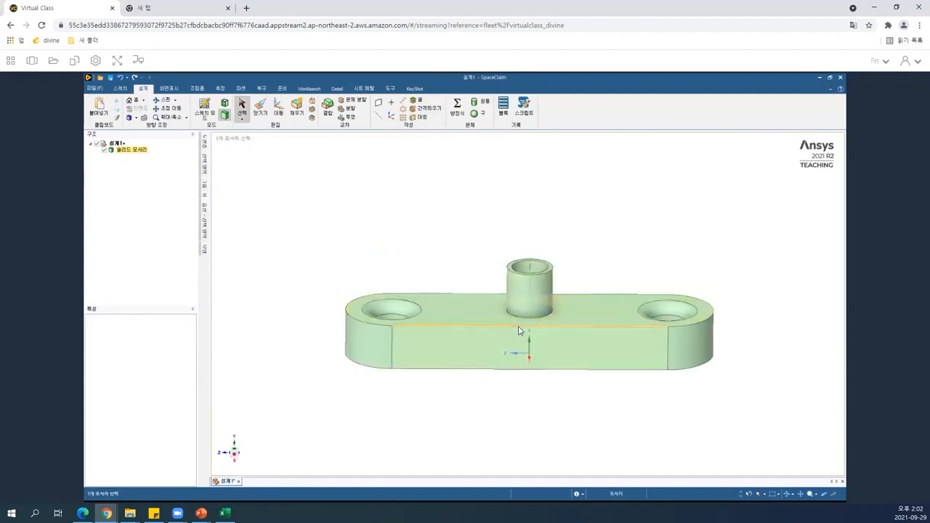
left_click(519, 334)
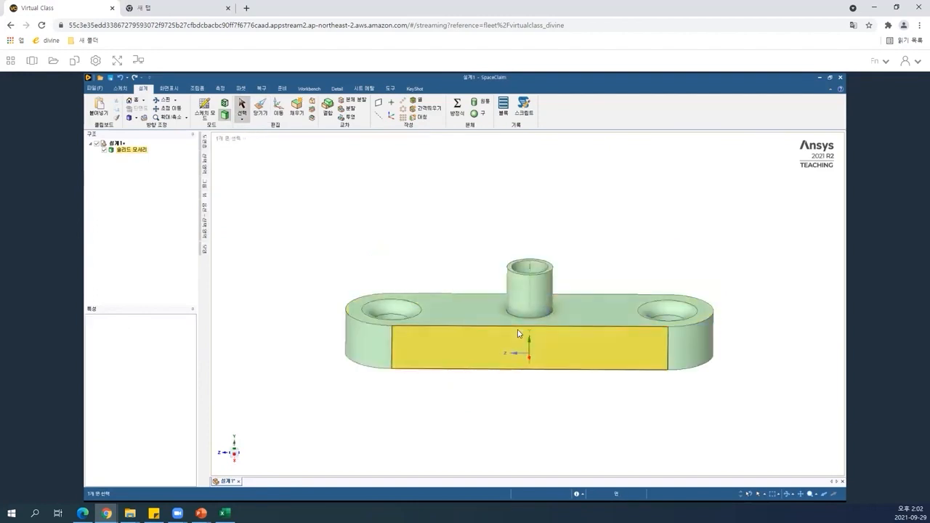
left_click(521, 327)
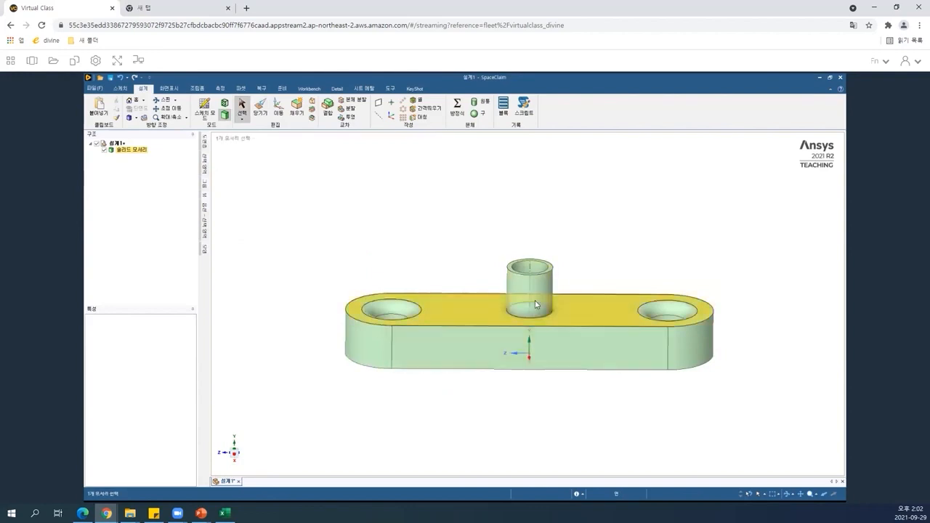
left_click(534, 303)
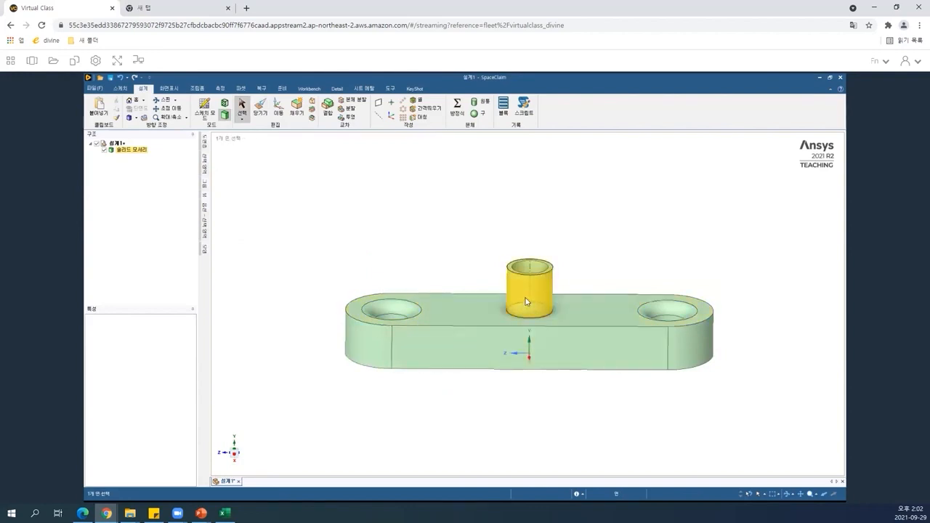
left_click(509, 354)
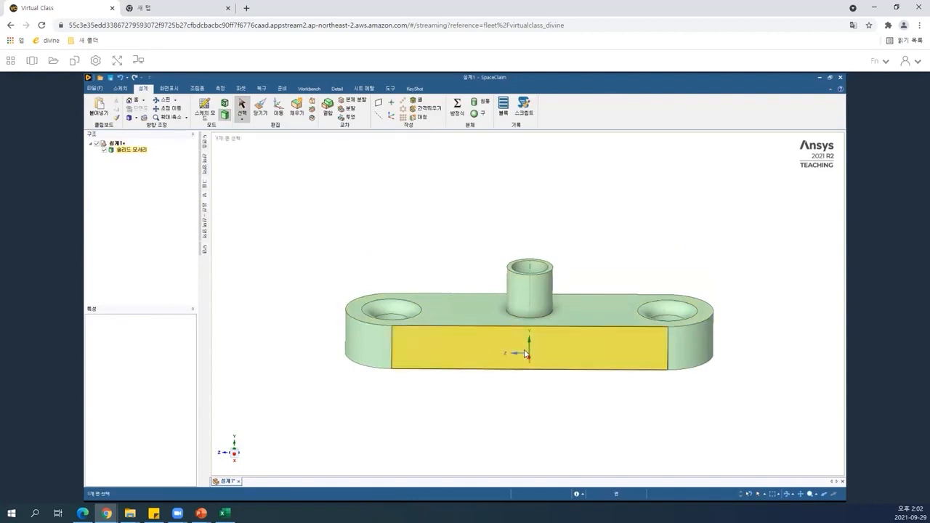
left_click(498, 354)
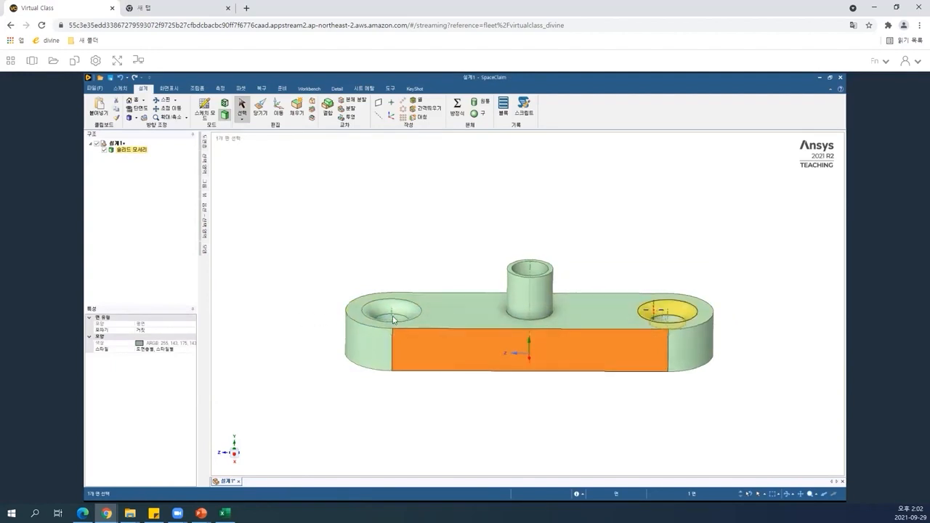
middle_click_drag(479, 323, 498, 351)
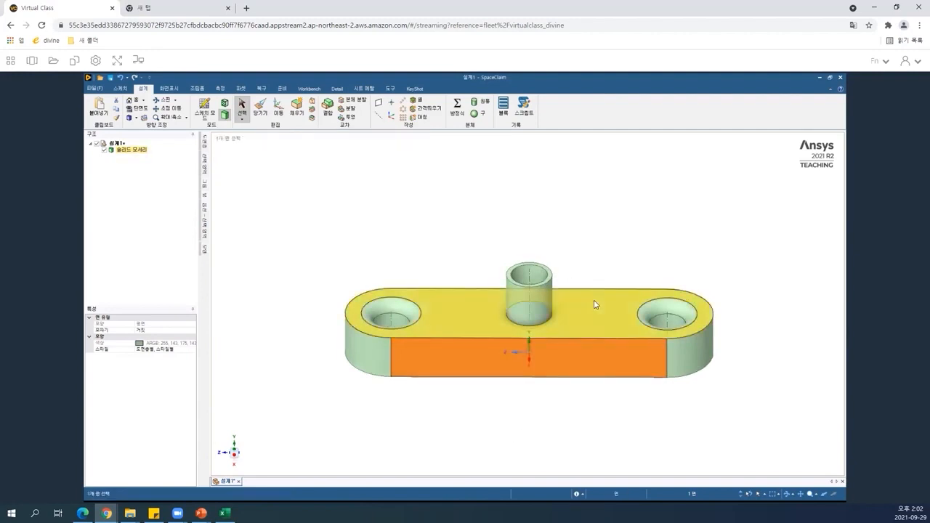
left_click(513, 383)
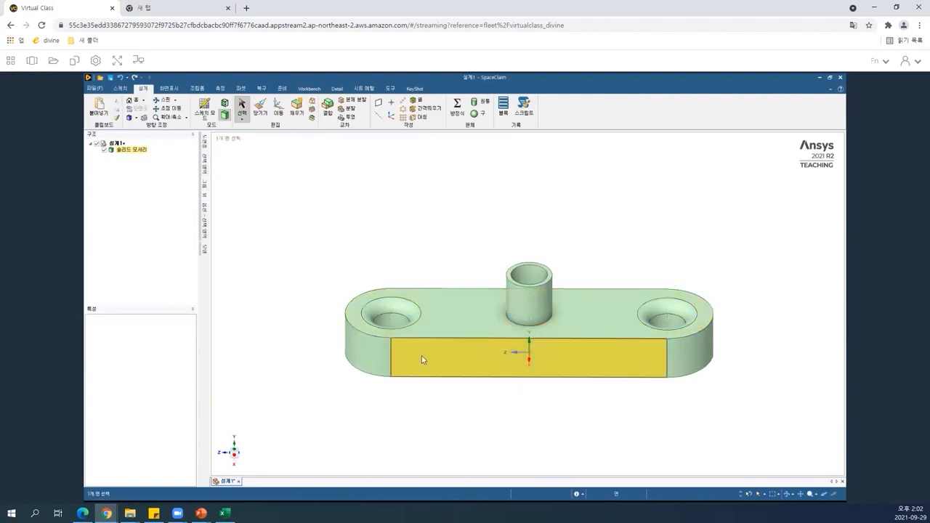
left_click(506, 360)
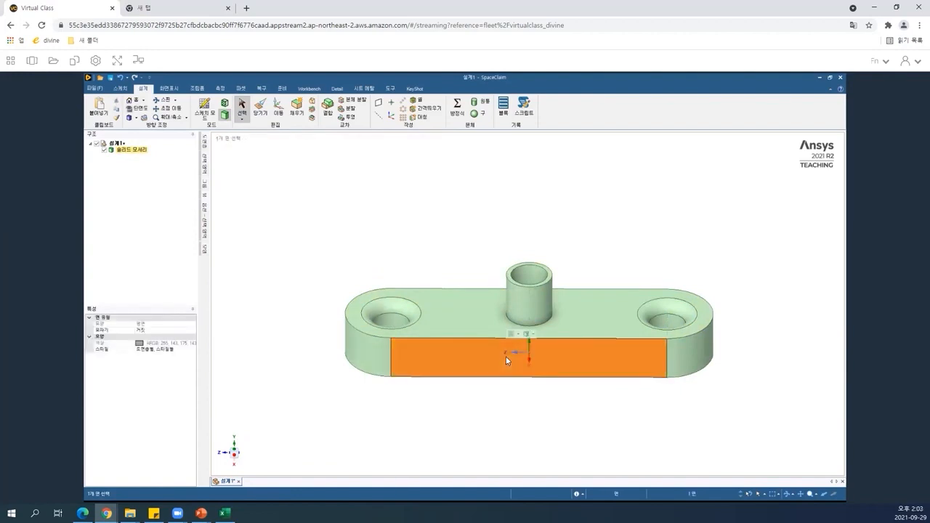
key("k")
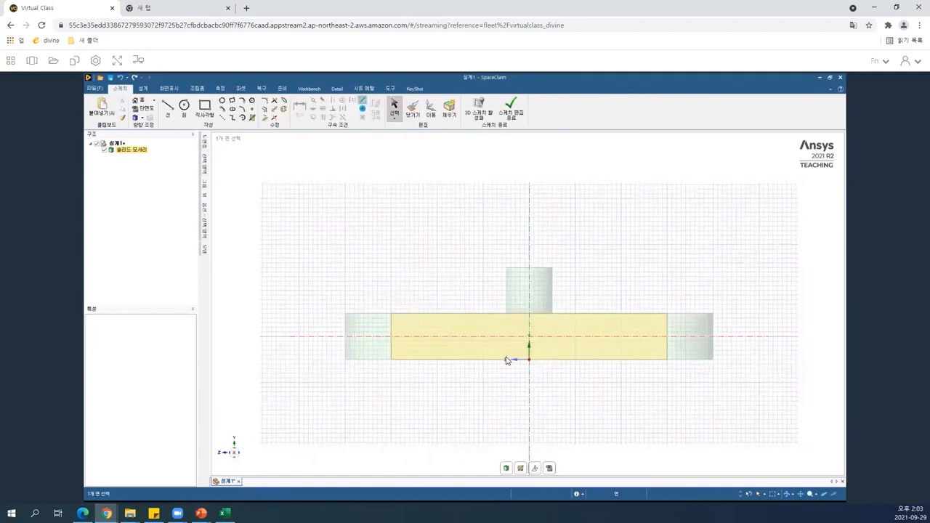
left_click(594, 249)
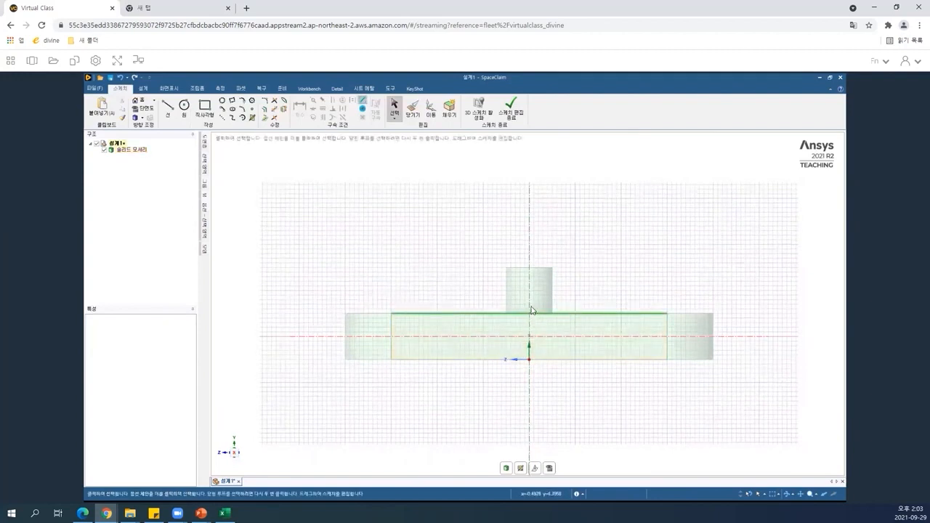
scroll(530, 309, "down", 3)
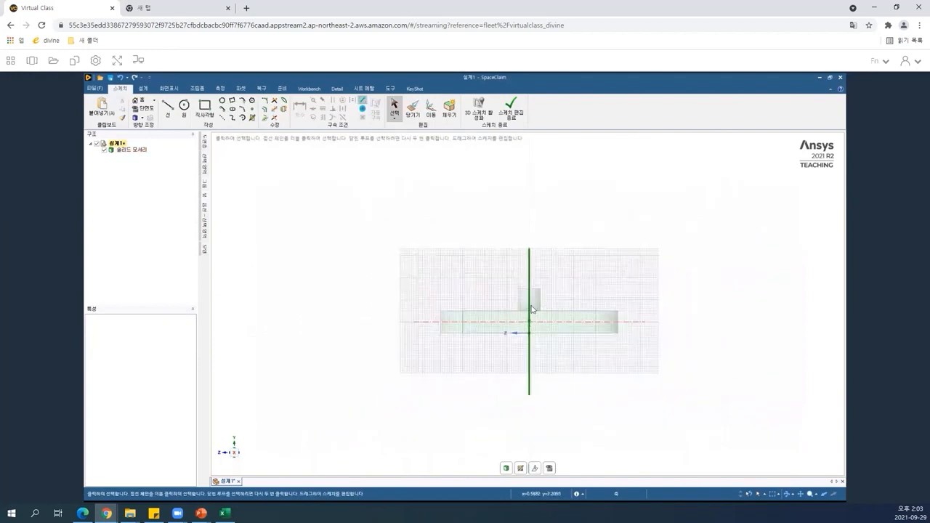
scroll(531, 309, "up", 3)
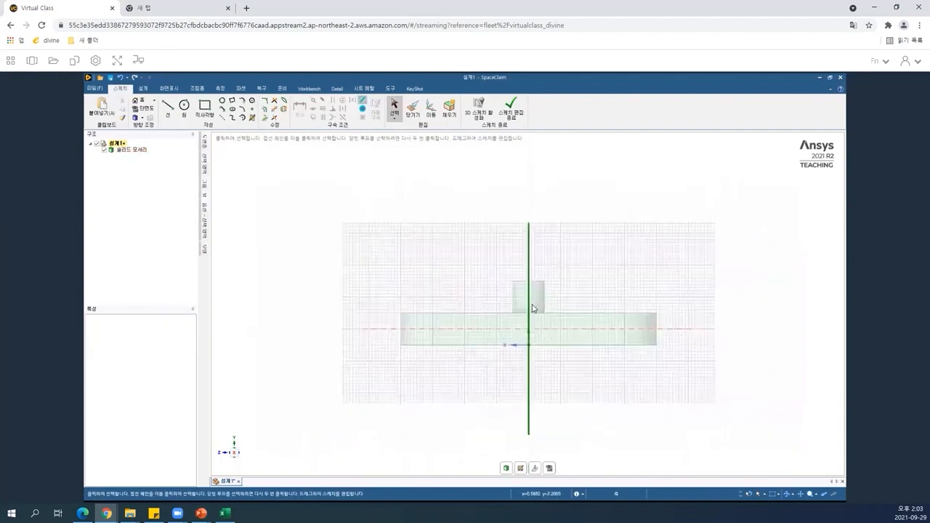
Sketch a rectangle about 5 mm tall from the plate's top edge up beneath the boss, straddling the centre axis.
scroll(532, 309, "up", 2)
scroll(532, 305, "up", 4)
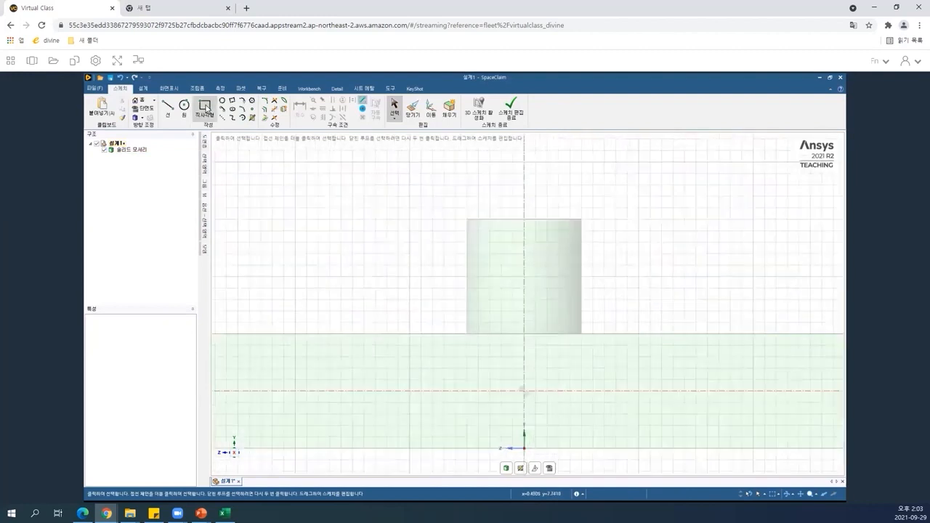
left_click(206, 108)
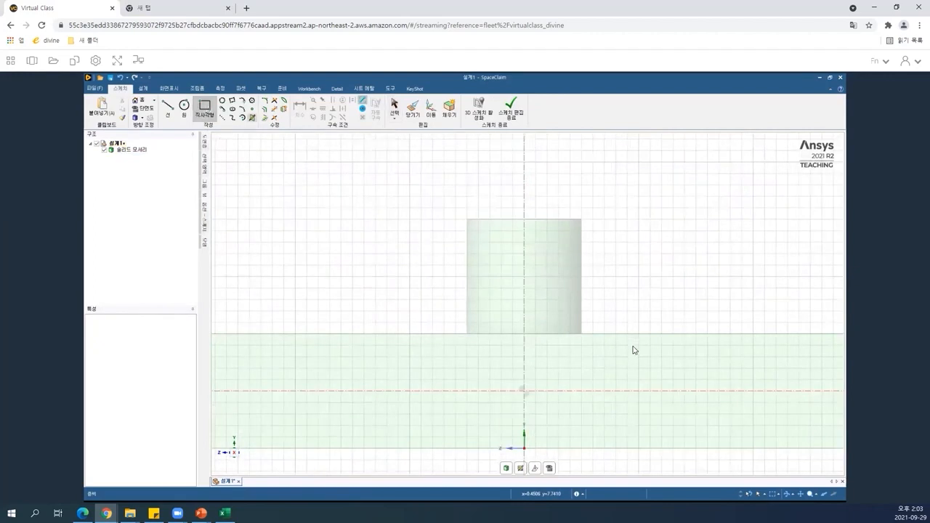
left_click(490, 333)
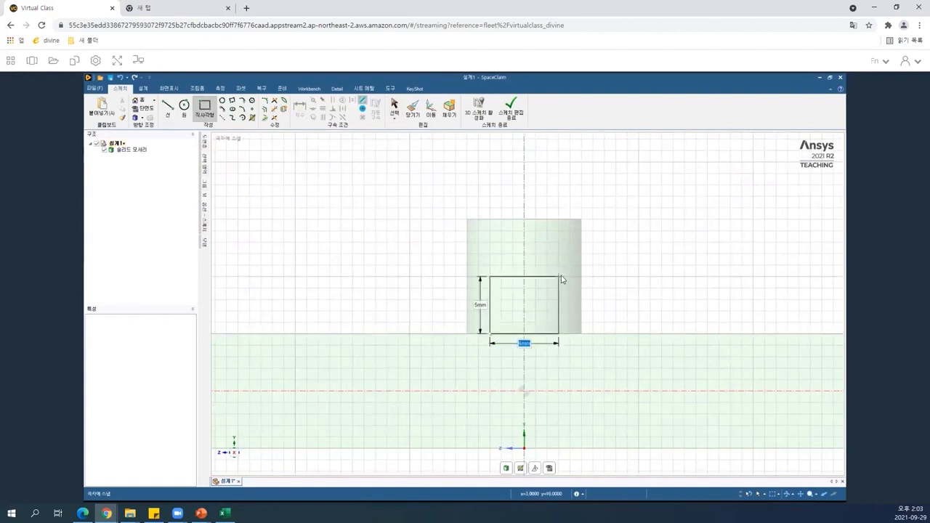
left_click(559, 277)
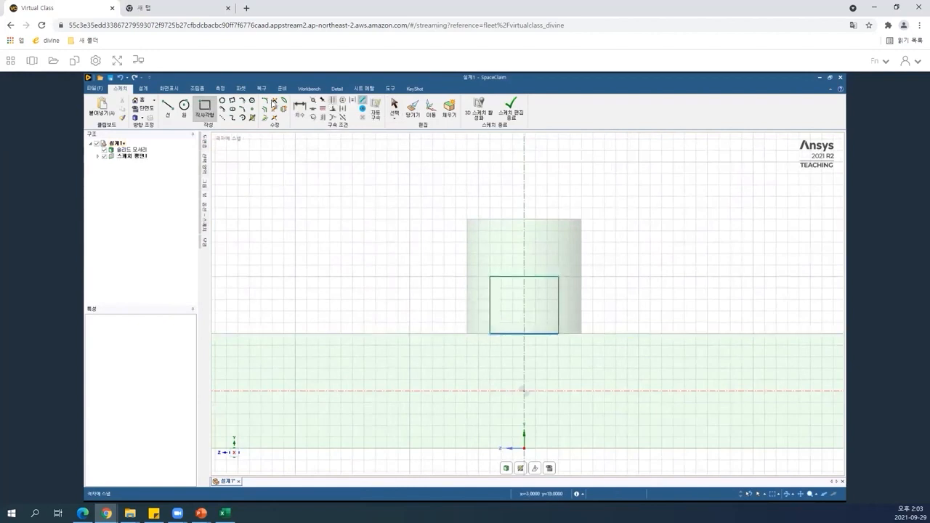
Dimension the rectangle's offset from the centre axis and its overall width.
left_click(300, 107)
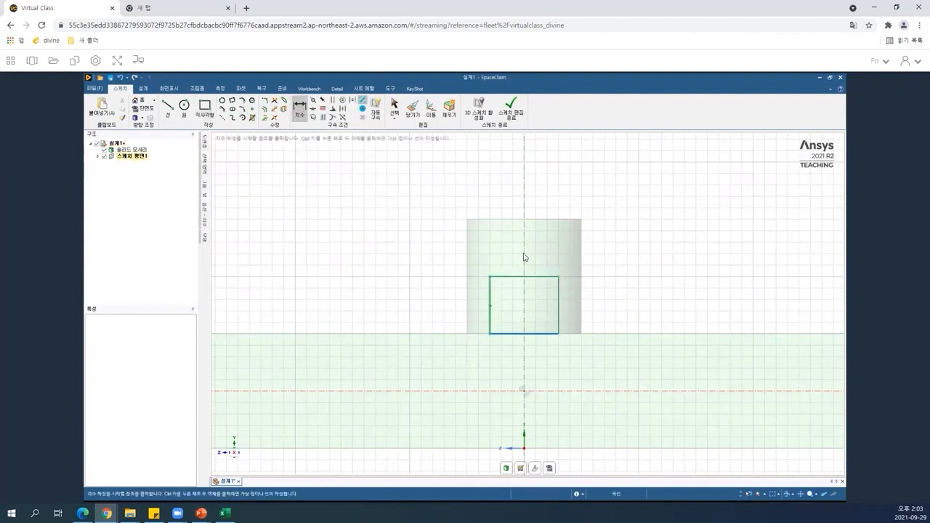
left_click(525, 192)
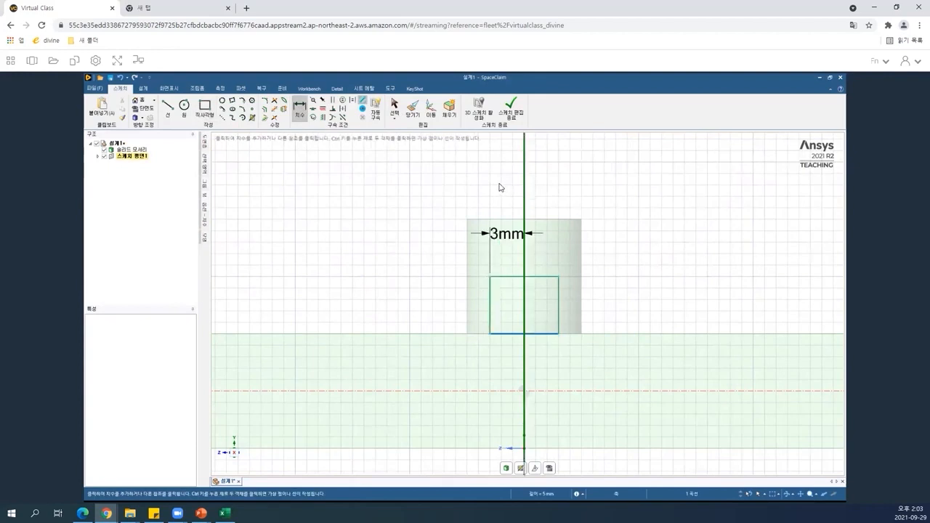
left_click(499, 189)
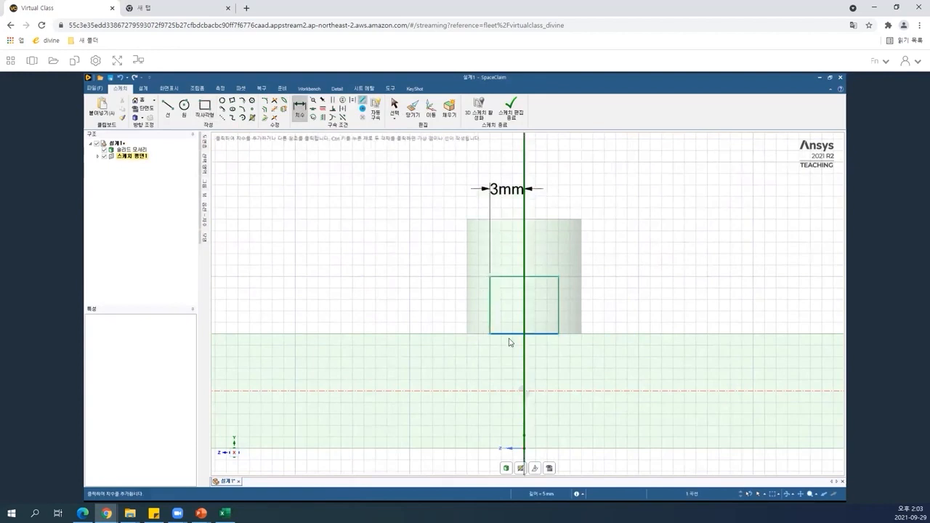
left_click(511, 276)
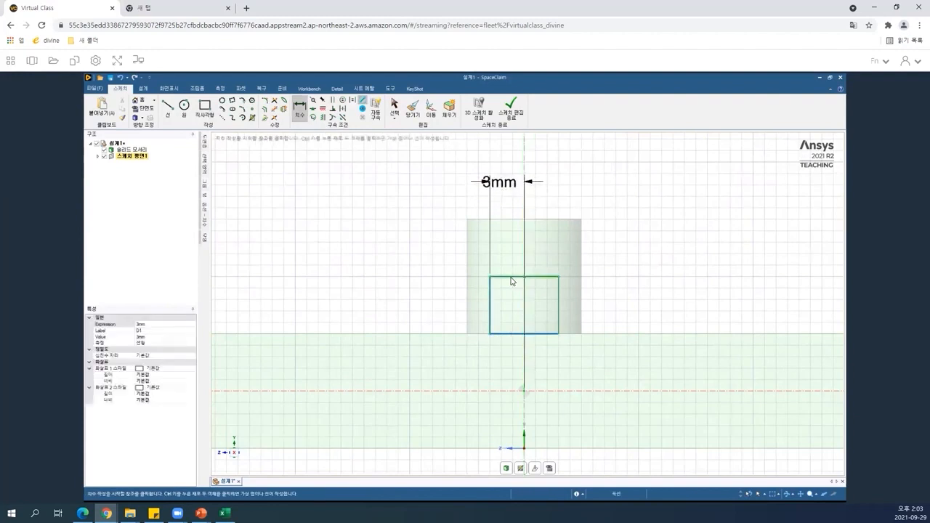
left_click(510, 162)
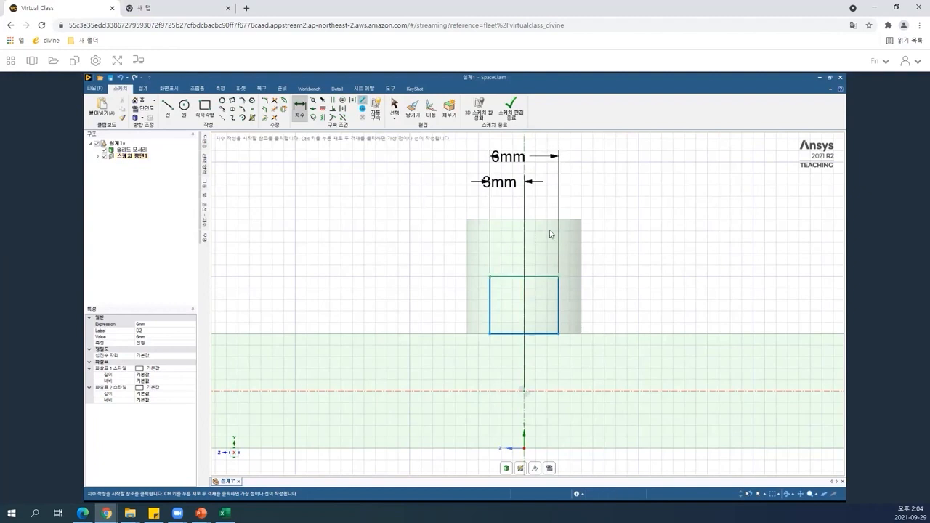
Draw a circle centred on the midpoint of the rectangle's top edge, passing through its top corners.
left_click(184, 108)
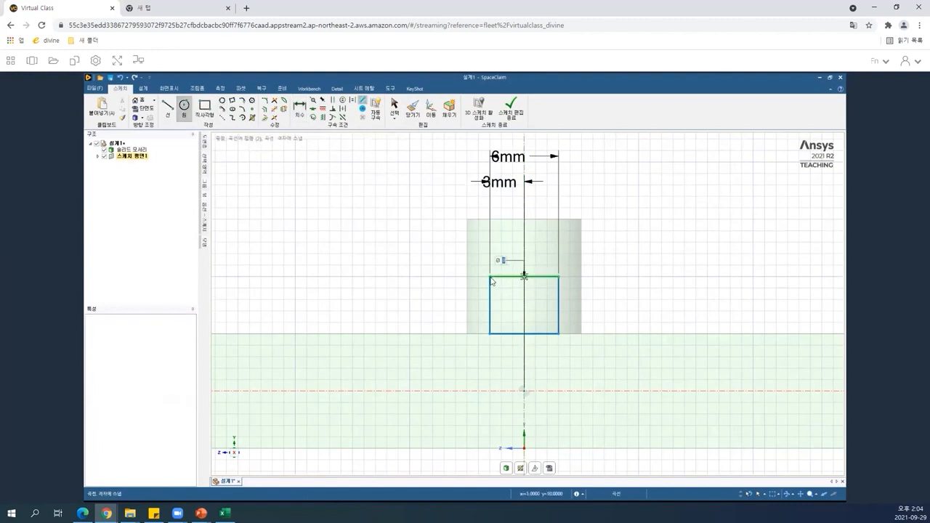
left_click(491, 280)
left_click(492, 282)
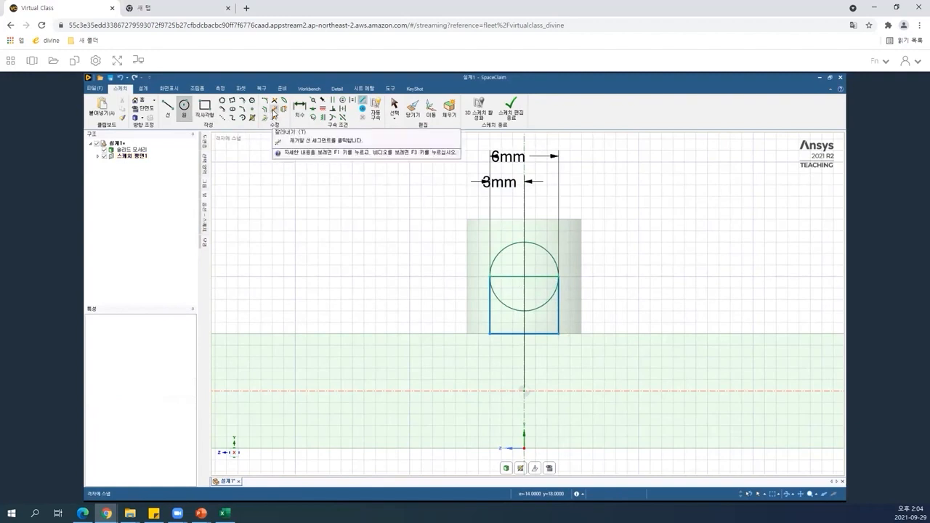
Trim away the rectangle's top edge and the circle's lower arc to leave a round-topped profile, then return to 3D.
left_click(274, 114)
left_click(537, 277)
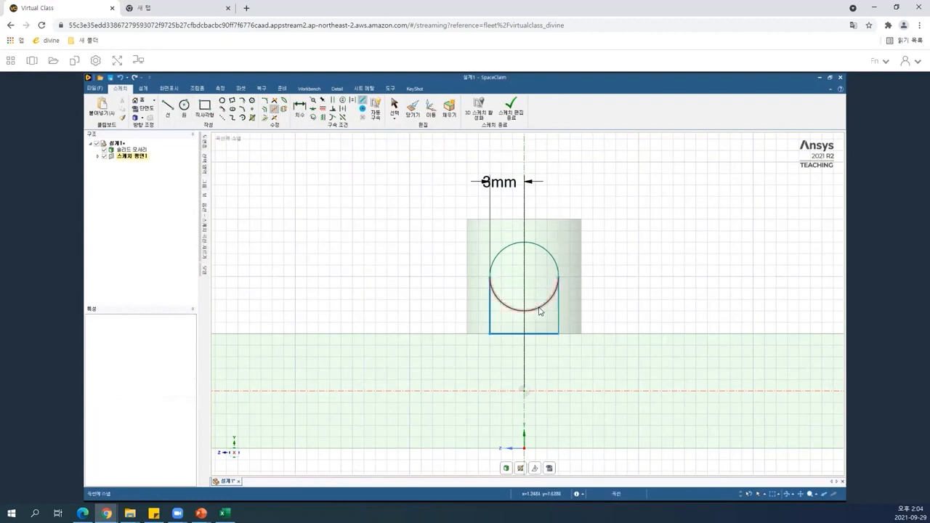
left_click(539, 309)
key("d")
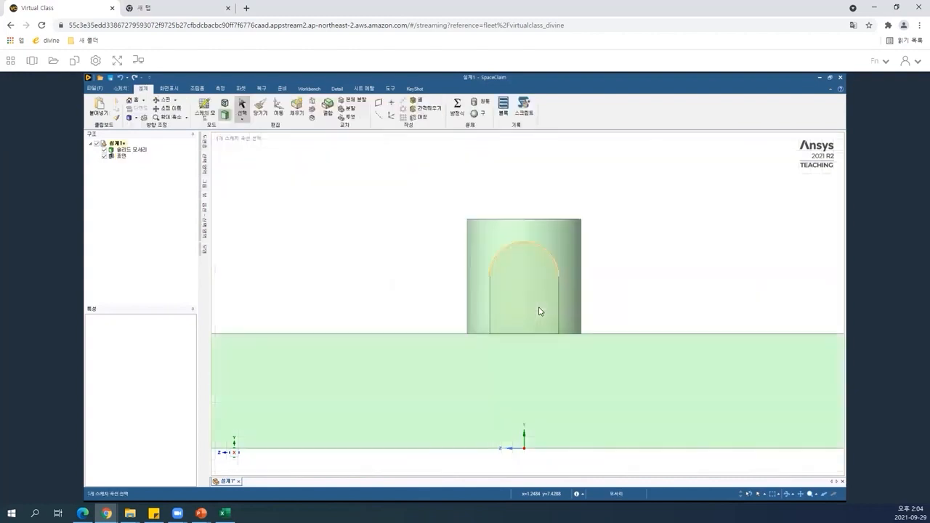
Orbit around the plate and inspect the new round-topped surface against the plate and boss.
left_click(539, 311)
left_click(610, 320)
mouse_move(577, 371)
middle_mouse_down()
mouse_move(497, 358)
mouse_move(500, 323)
middle_mouse_up()
middle_click_drag(497, 275, 480, 333)
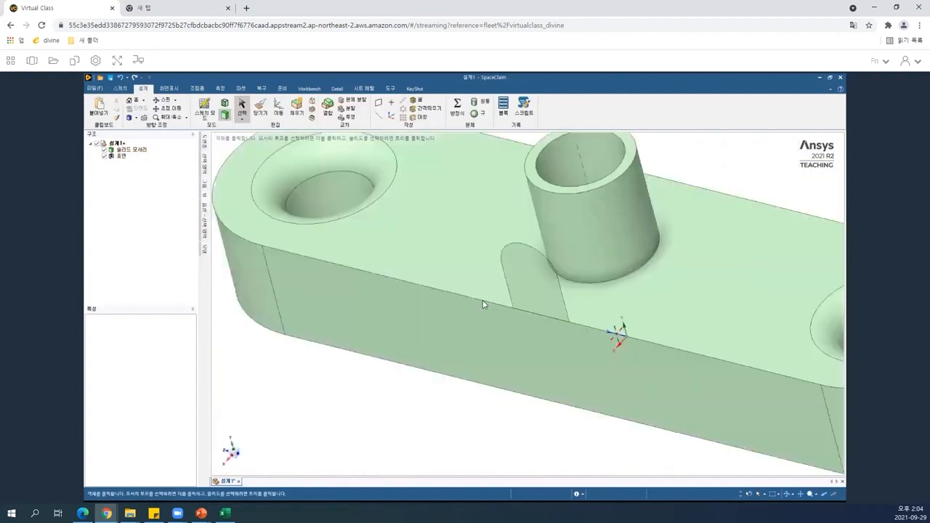
left_click(483, 303)
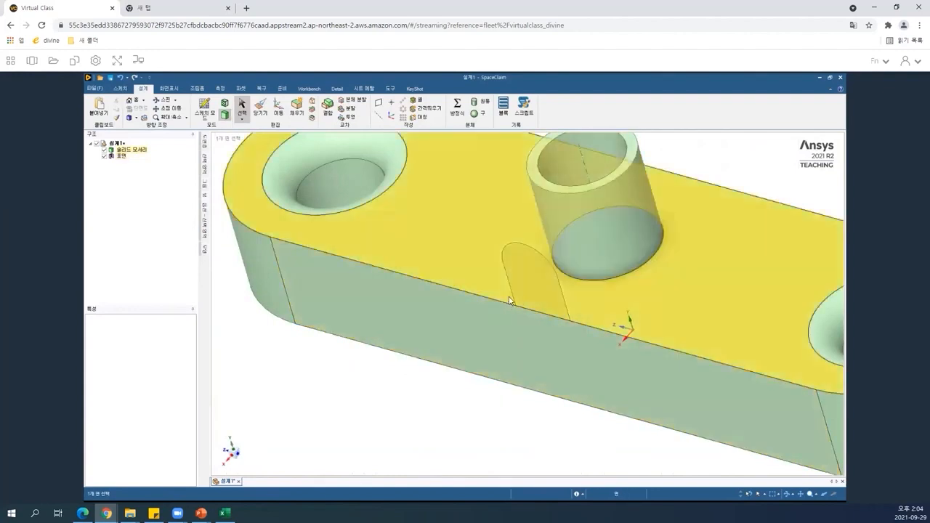
left_click(555, 289)
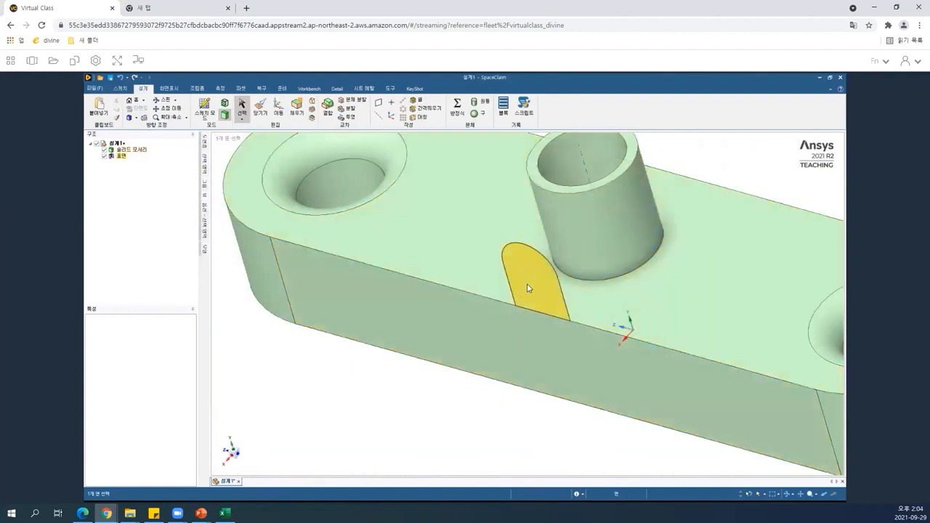
left_click(567, 232)
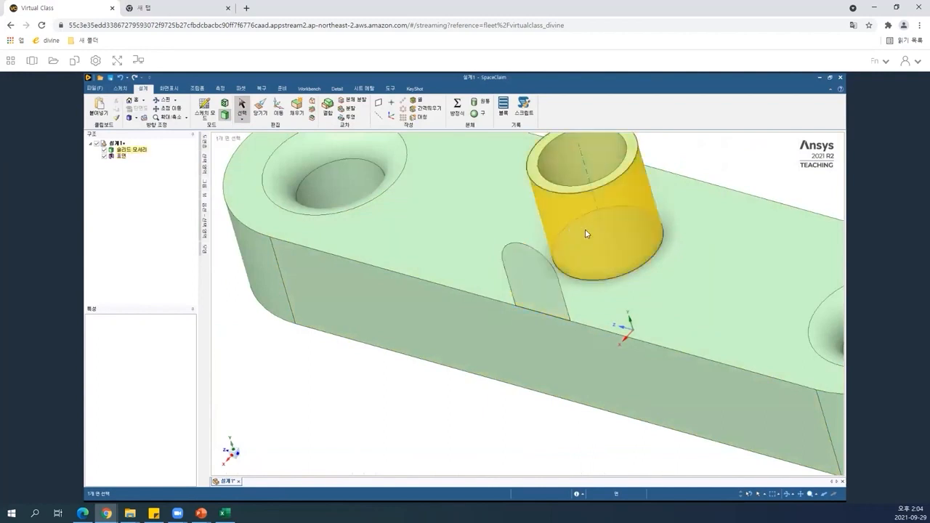
left_click(527, 274)
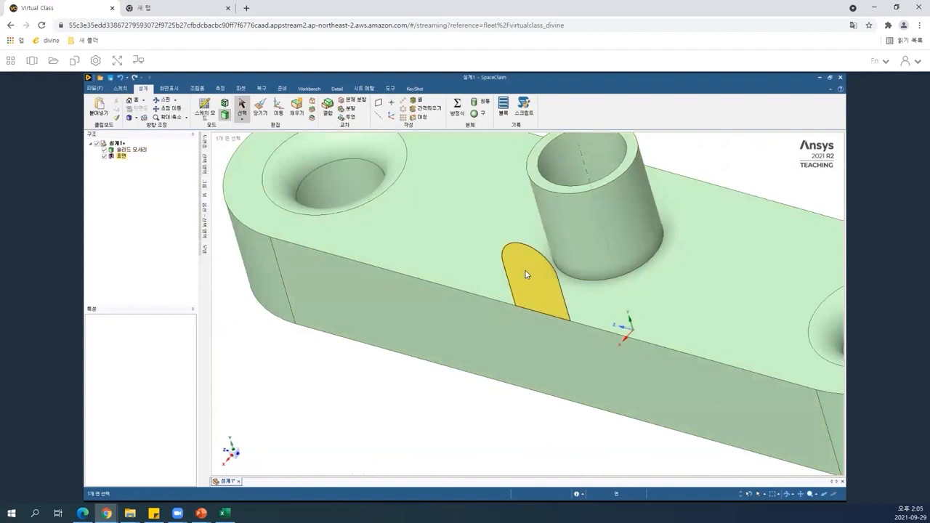
key("Escape")
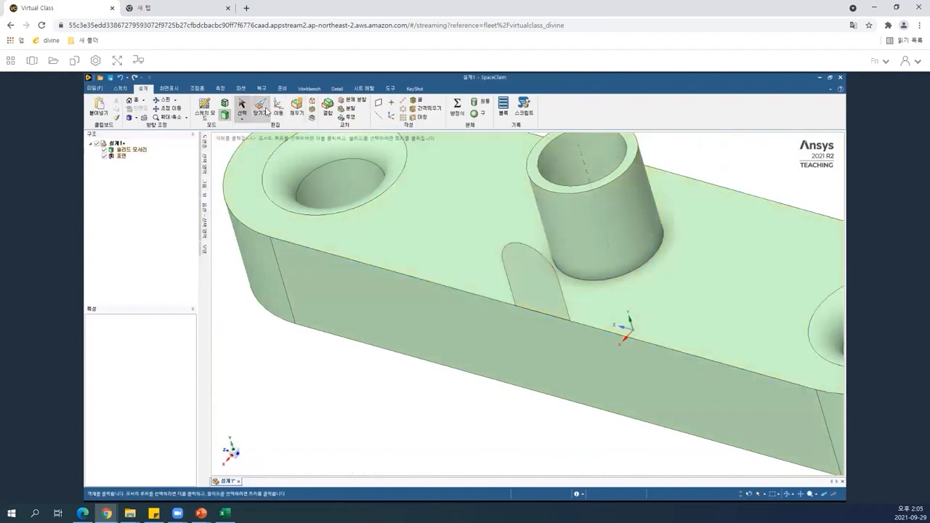
Pull the round-topped profile up to the boss's outer face to form a rib.
left_click(260, 109)
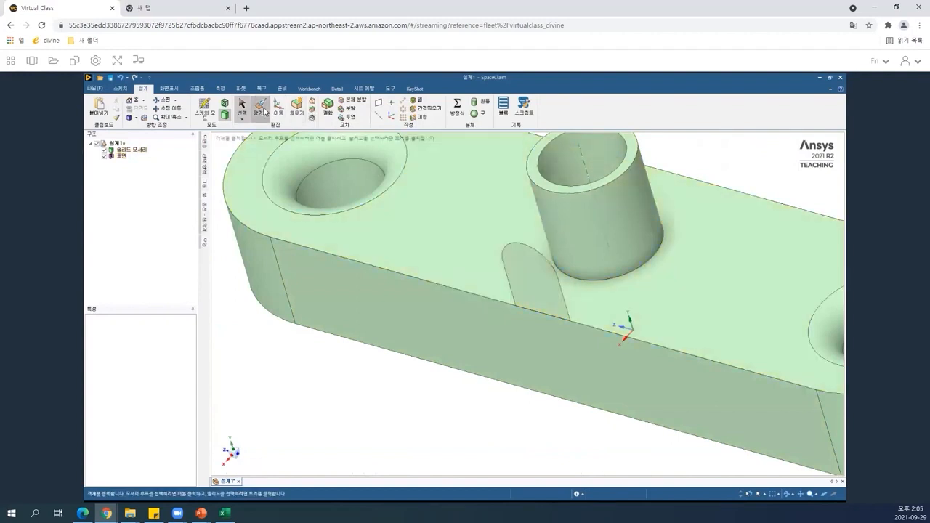
left_click(553, 311)
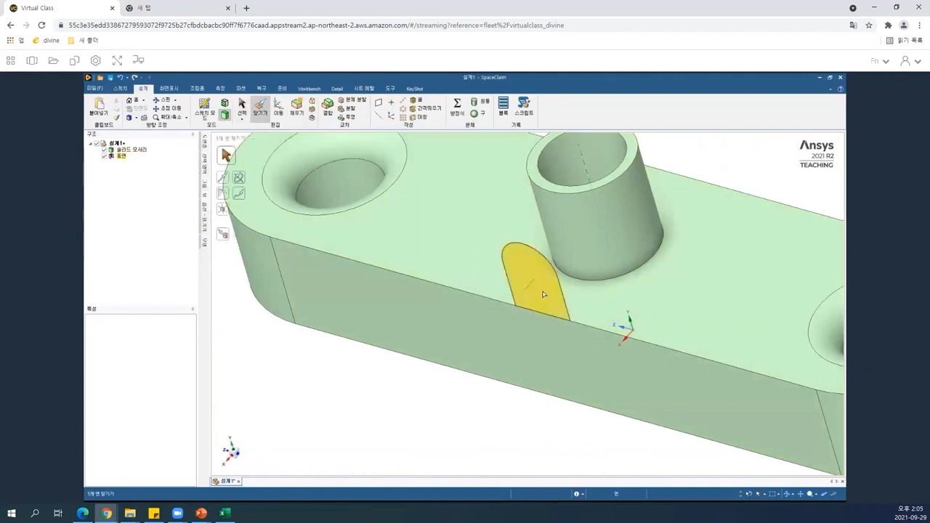
left_click(541, 292)
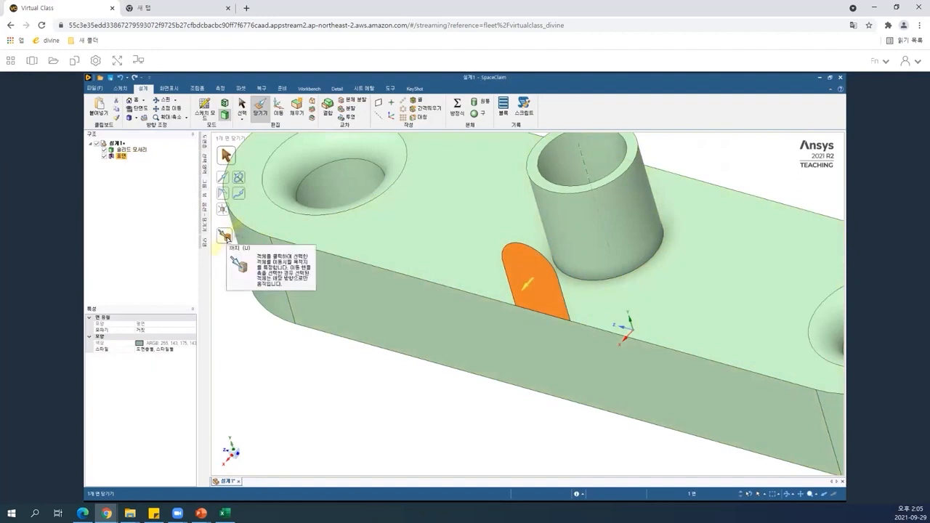
left_click(228, 239)
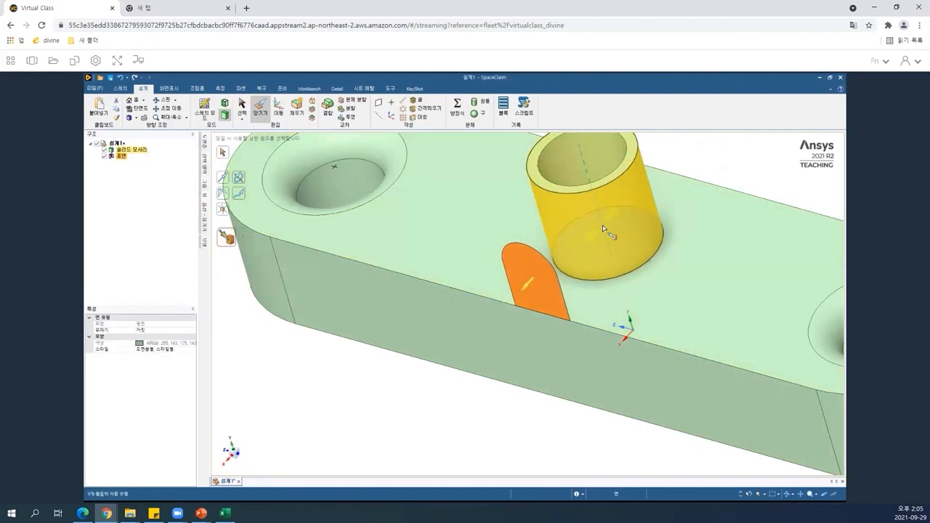
left_click(603, 228)
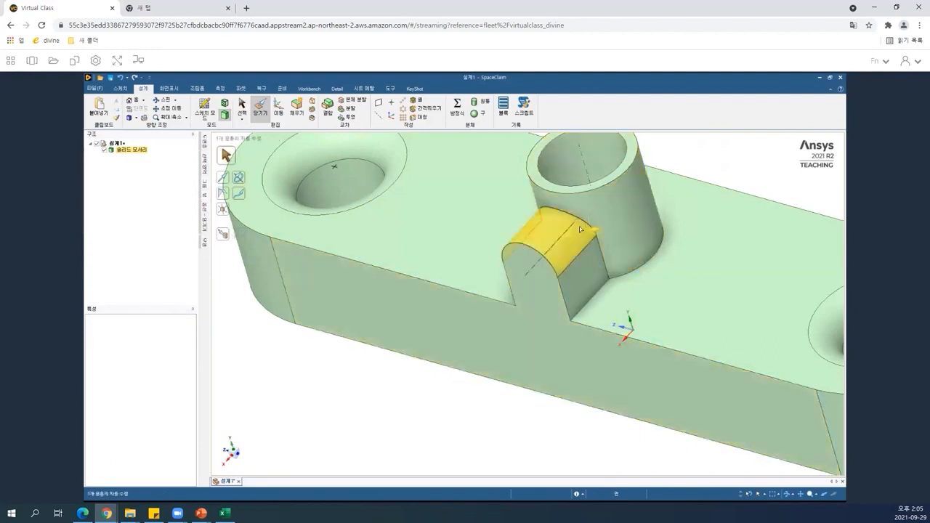
left_click(298, 380)
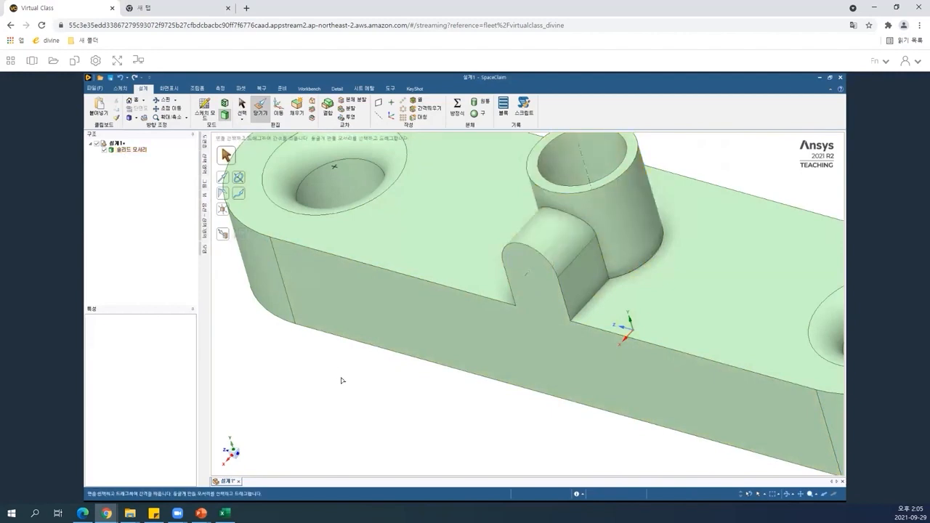
Inspect the finished part by orbiting and selecting its top face, solid body and boss.
key("s")
left_click(663, 346)
left_click(663, 345)
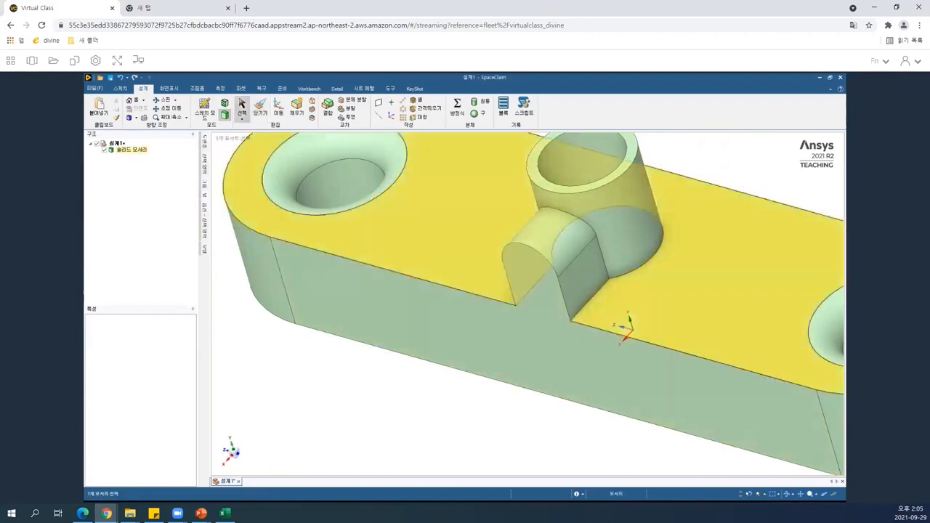
scroll(662, 345, "up", 2)
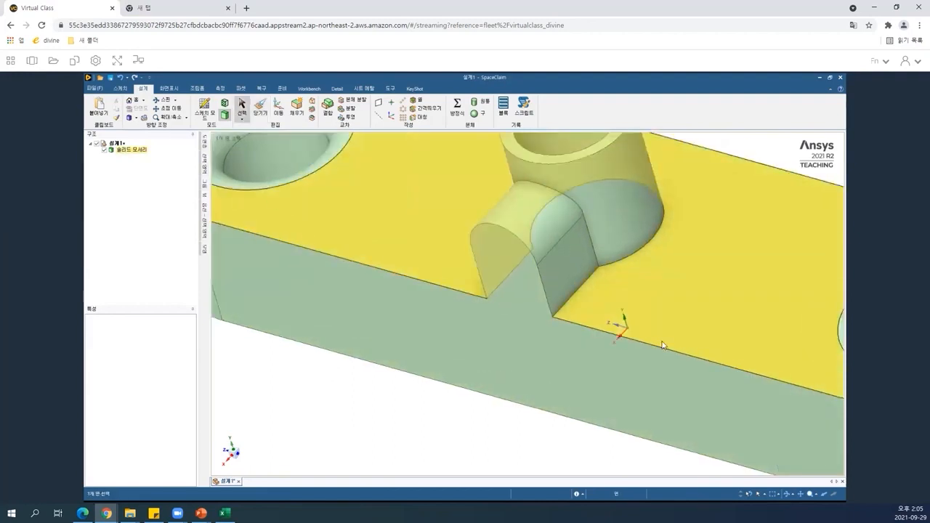
scroll(663, 345, "up", 1)
scroll(663, 345, "down", 2)
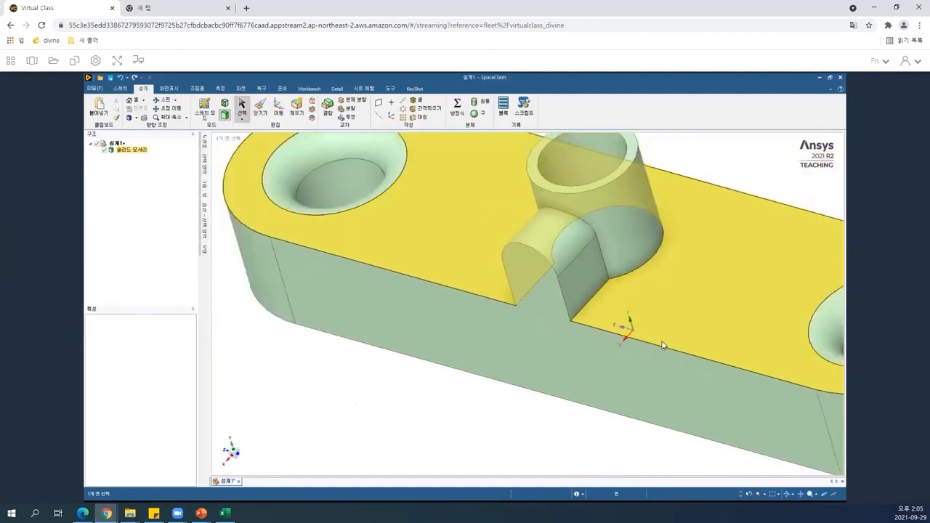
scroll(663, 345, "down", 2)
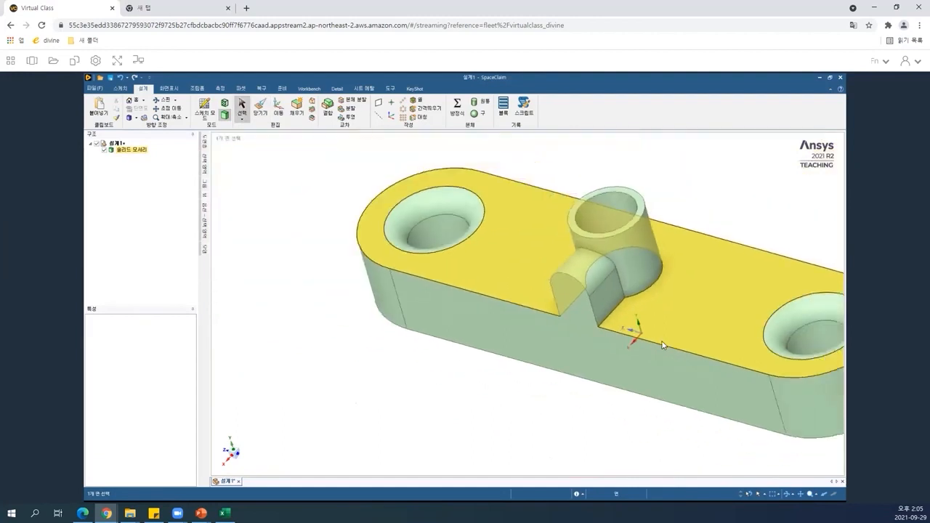
left_click(645, 275)
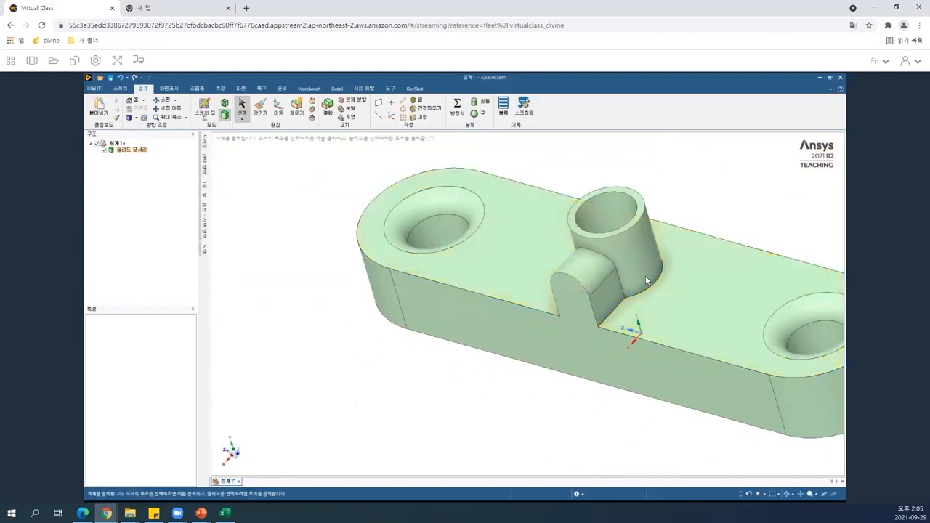
left_click(654, 285)
middle_click_drag(603, 293, 601, 294, "ctrl")
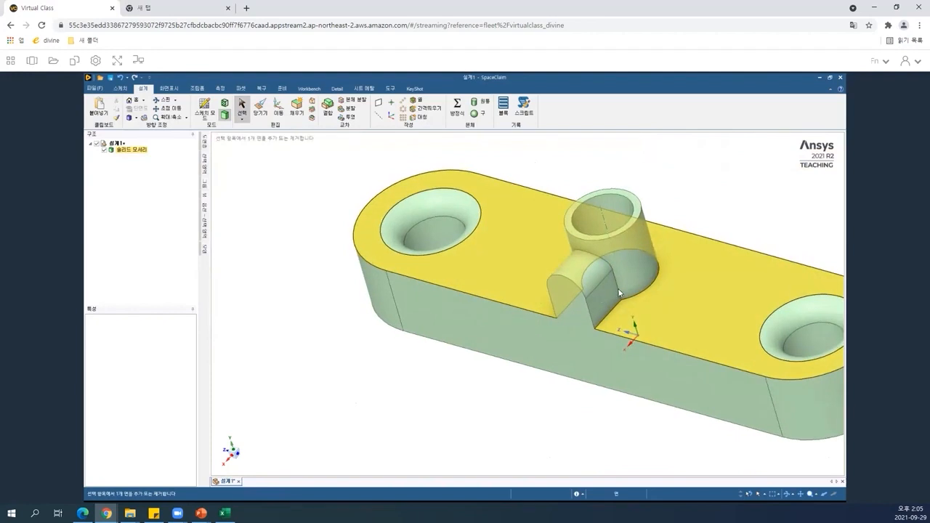
middle_click_drag(694, 267, 396, 361, "ctrl")
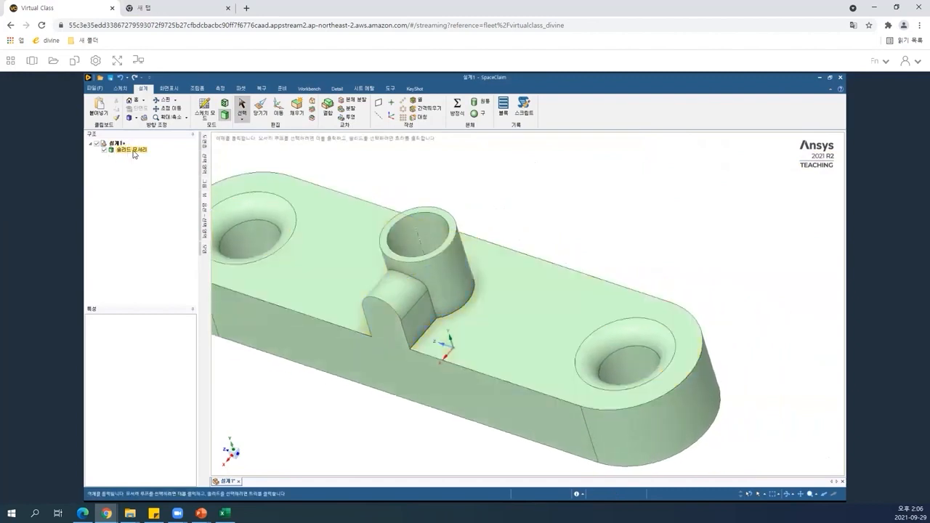
left_click(130, 156)
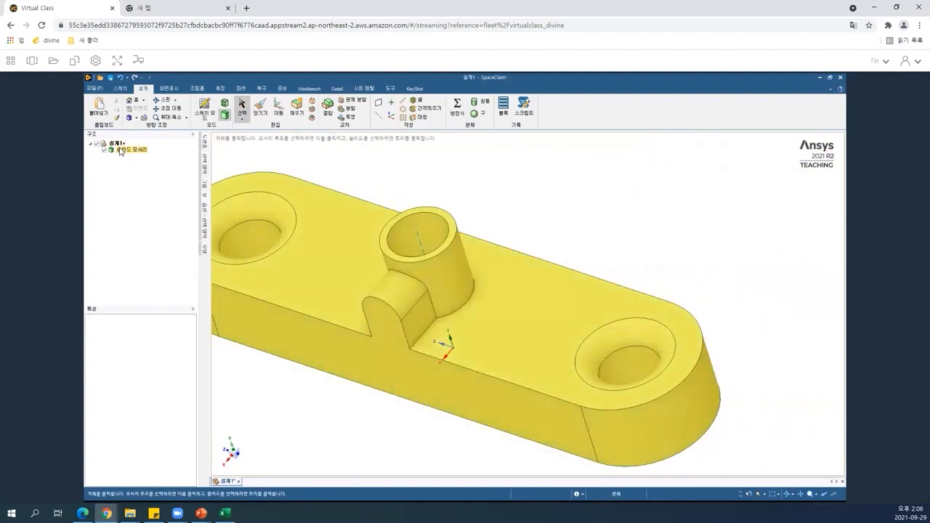
left_click(571, 202)
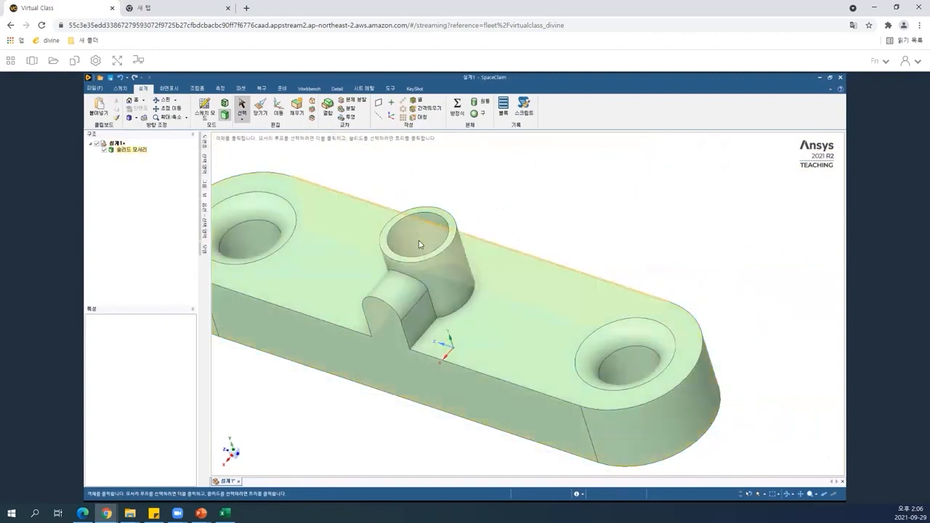
left_click(438, 248)
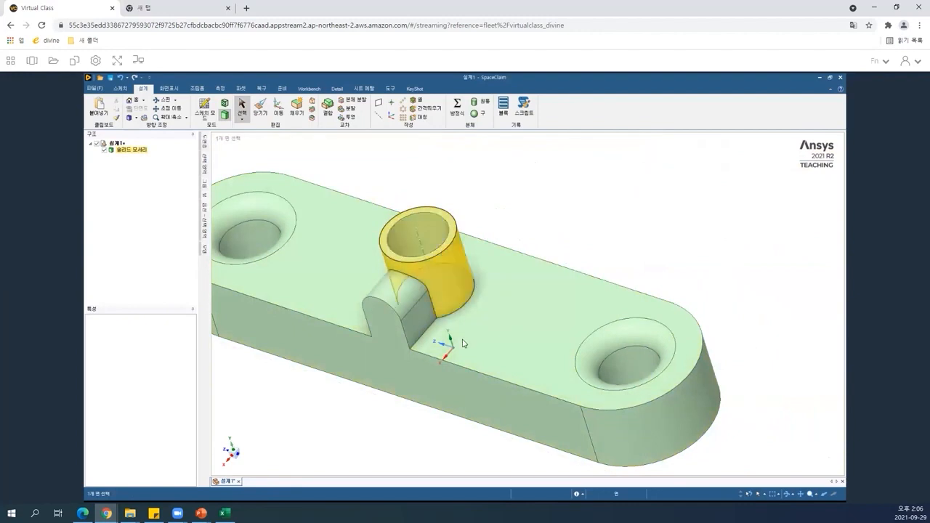
Inspect the boss and the plate's front side face by selecting them in turn.
left_click(460, 242)
left_click(438, 374)
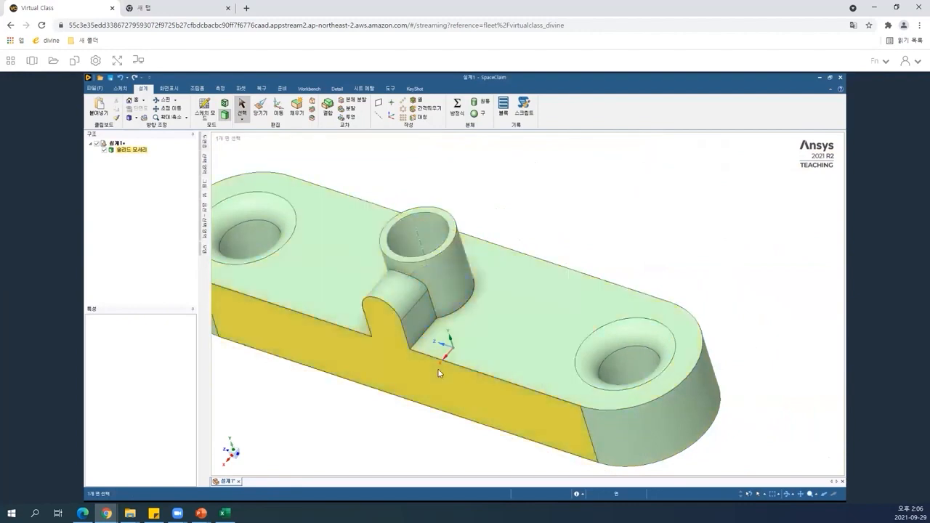
left_click(439, 356)
left_click(414, 264)
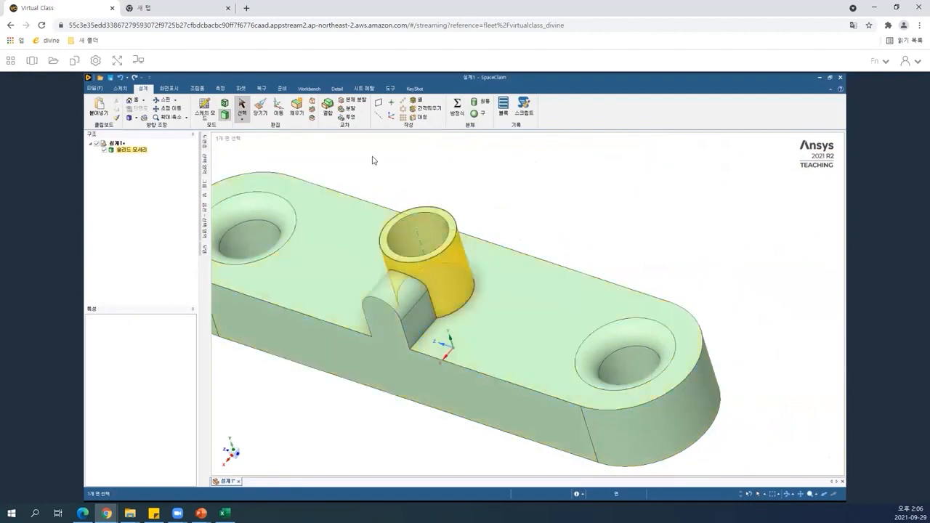
left_click(373, 158)
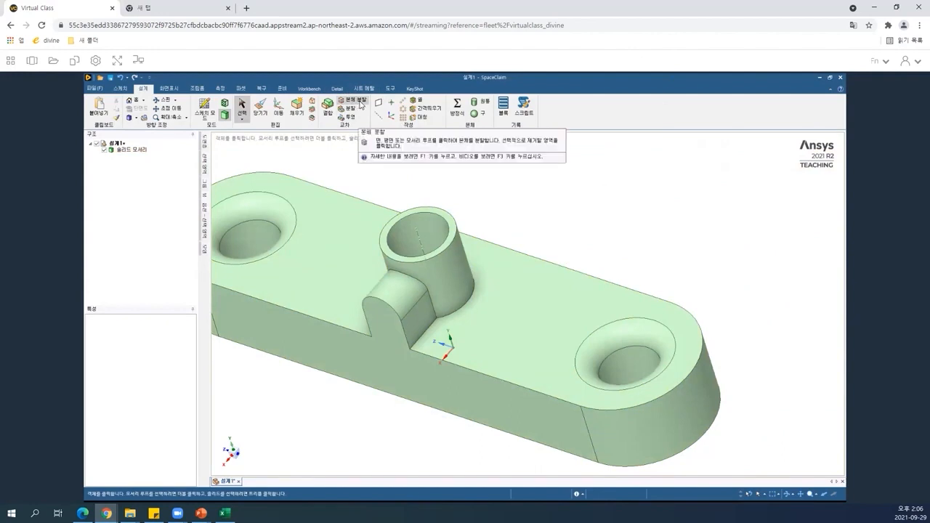
Split the solid body using the boss's outer cylindrical face as the cutter.
left_click(360, 101)
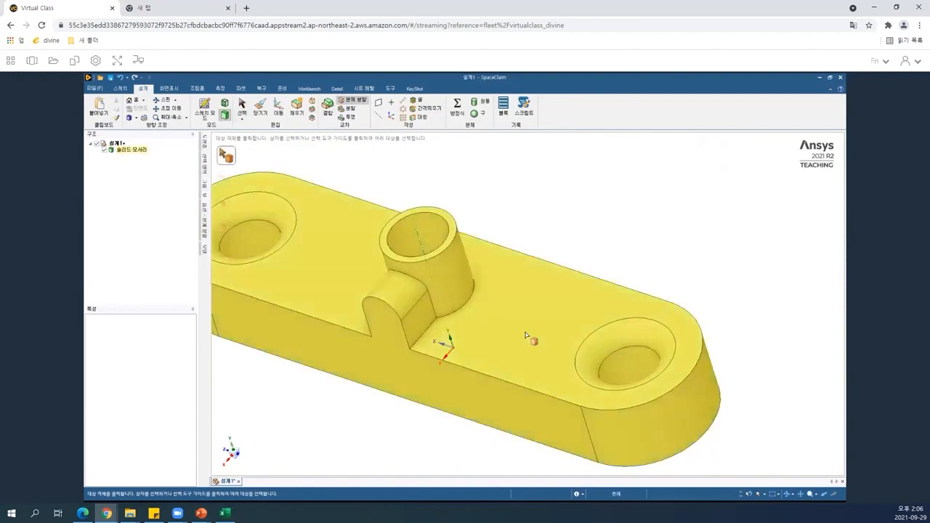
left_click(527, 335)
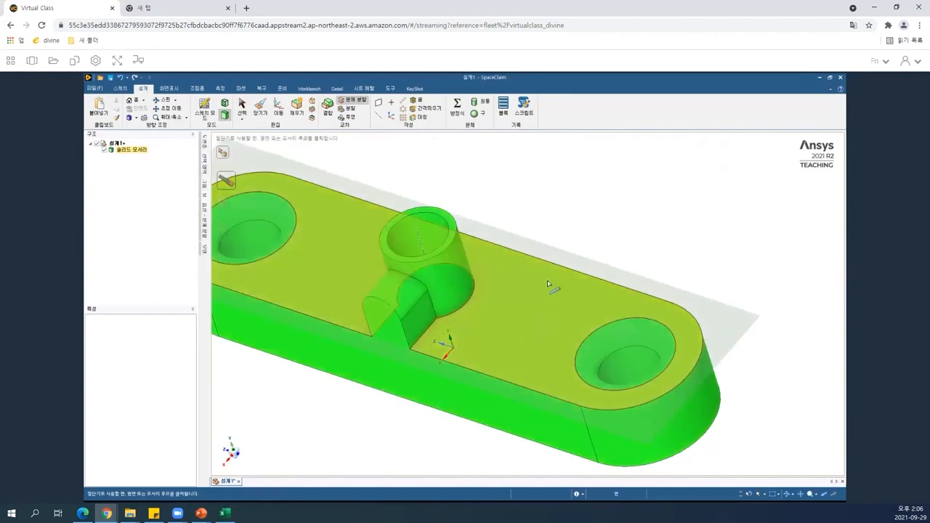
left_click(228, 180)
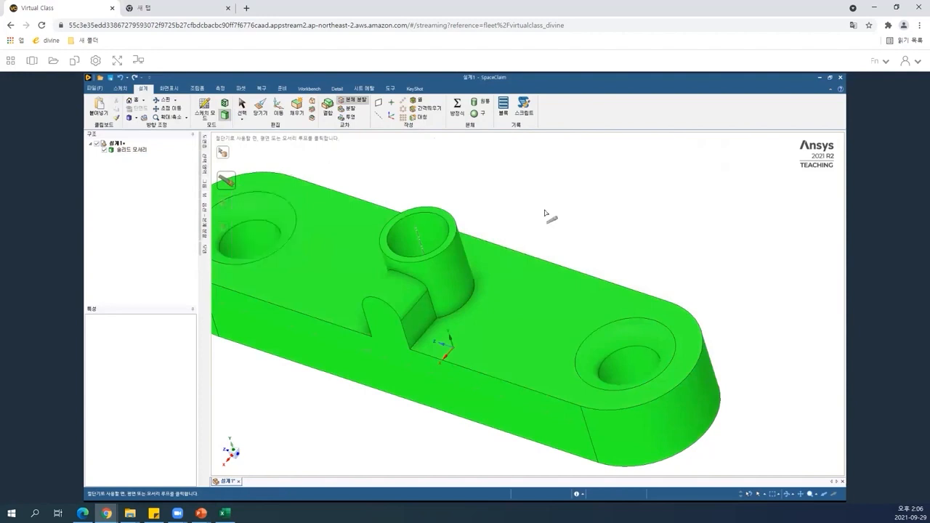
left_click(456, 265)
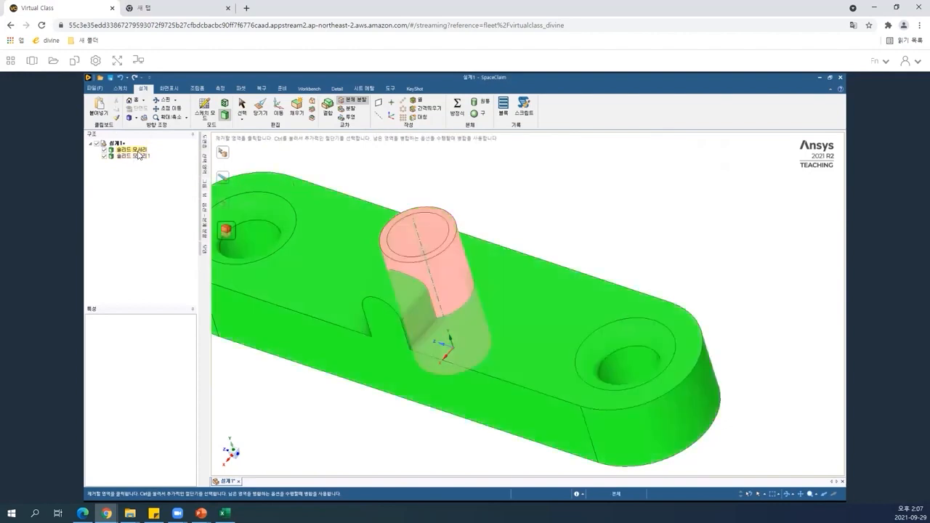
left_click(436, 262)
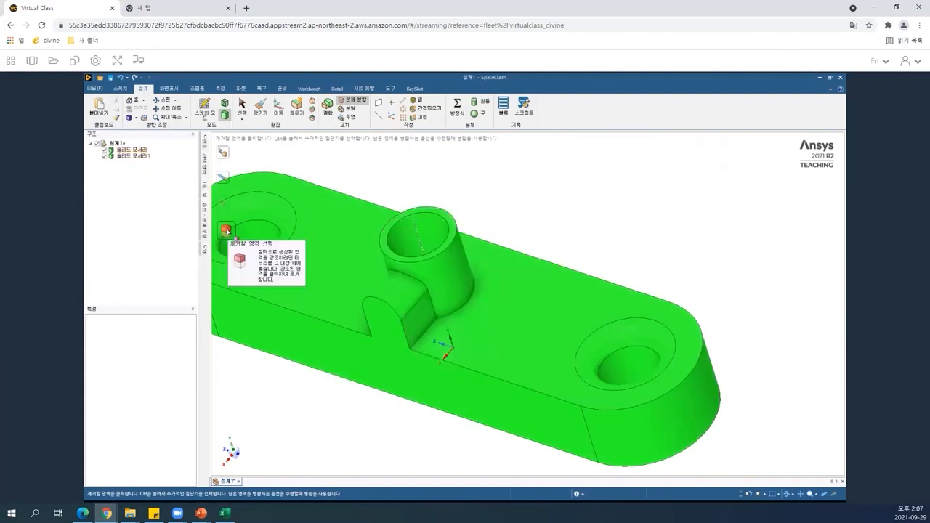
left_click(414, 237)
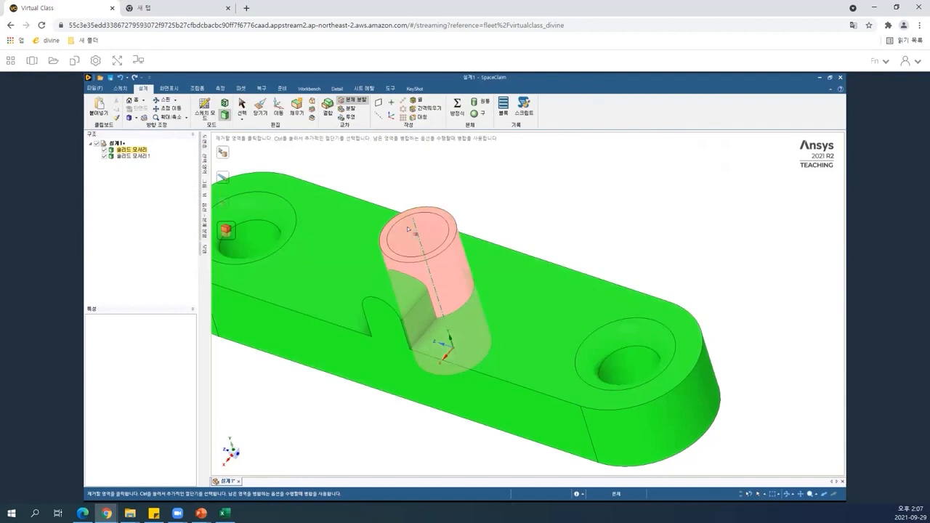
left_click(409, 230)
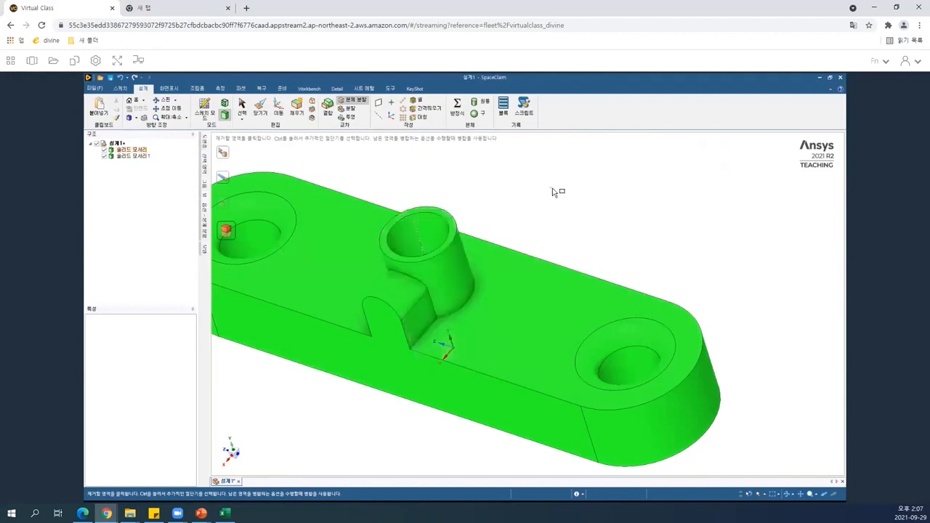
key("Escape")
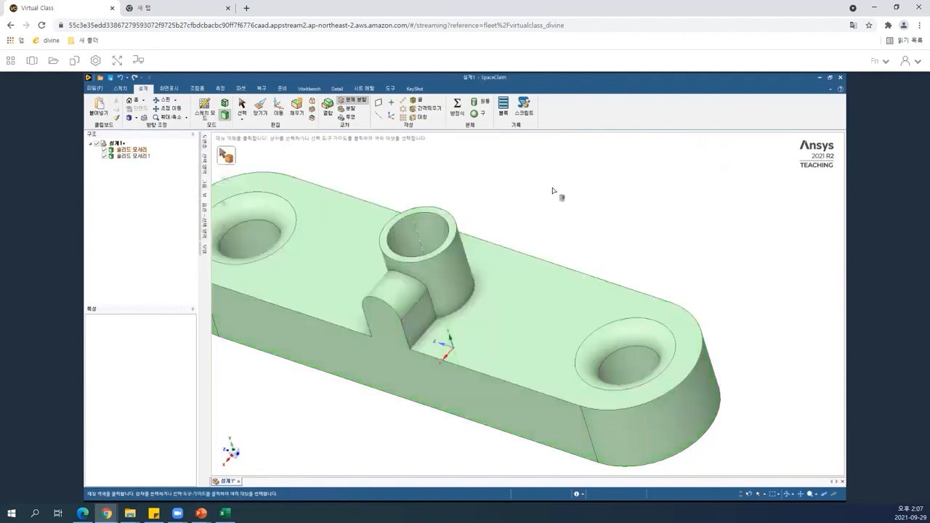
key("Escape")
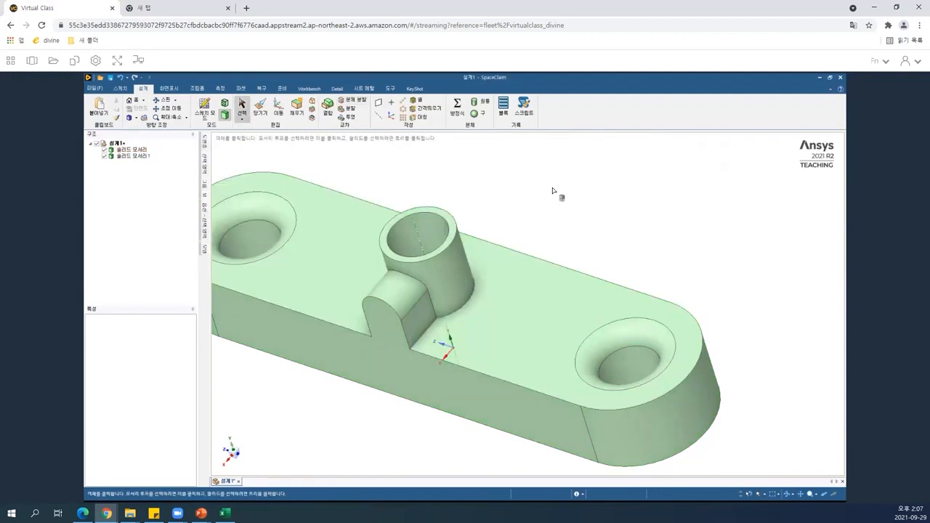
Combine the two solid bodies into a single body.
key("z")
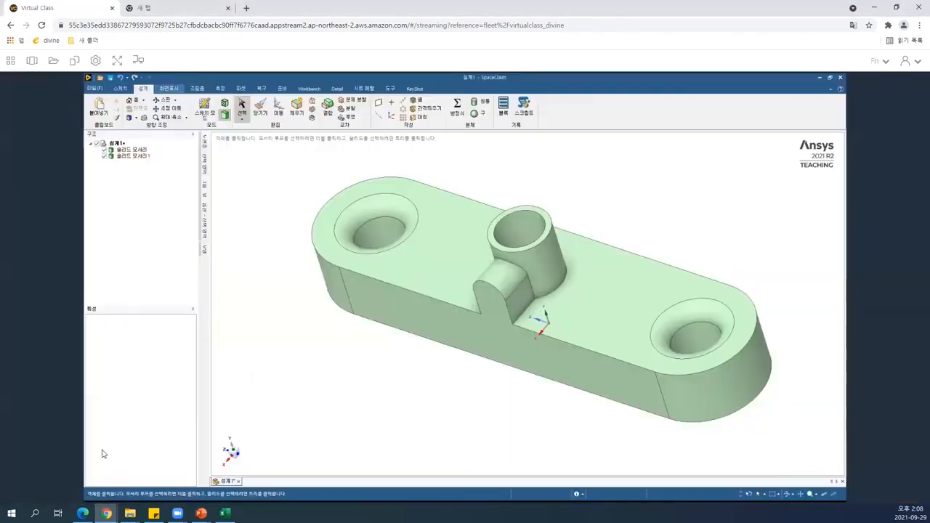
left_click(548, 293)
left_click(434, 315)
left_click(430, 266)
left_click(266, 150)
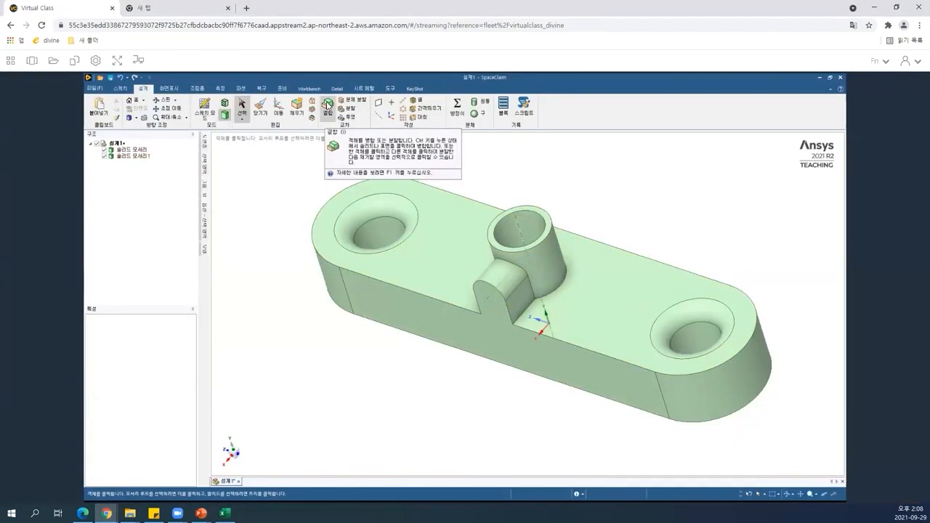
left_click(328, 106)
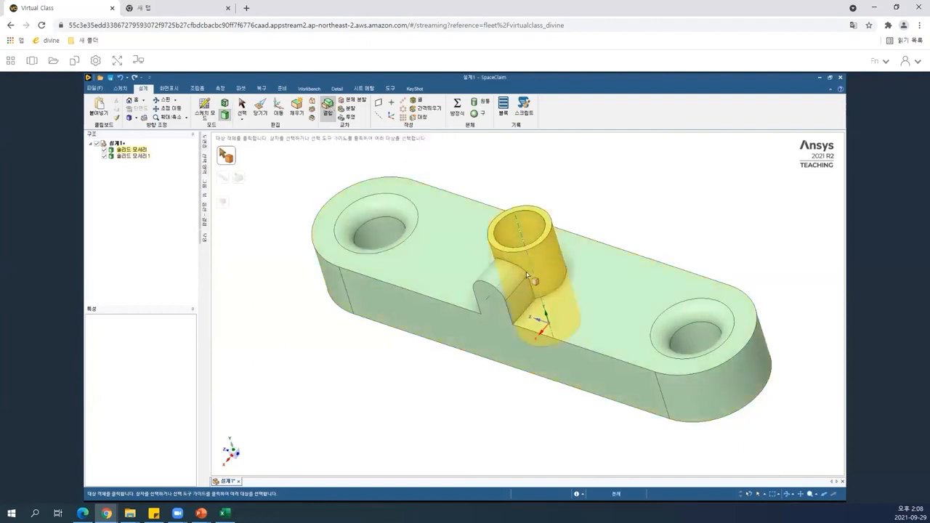
left_click_drag(276, 154, 884, 500)
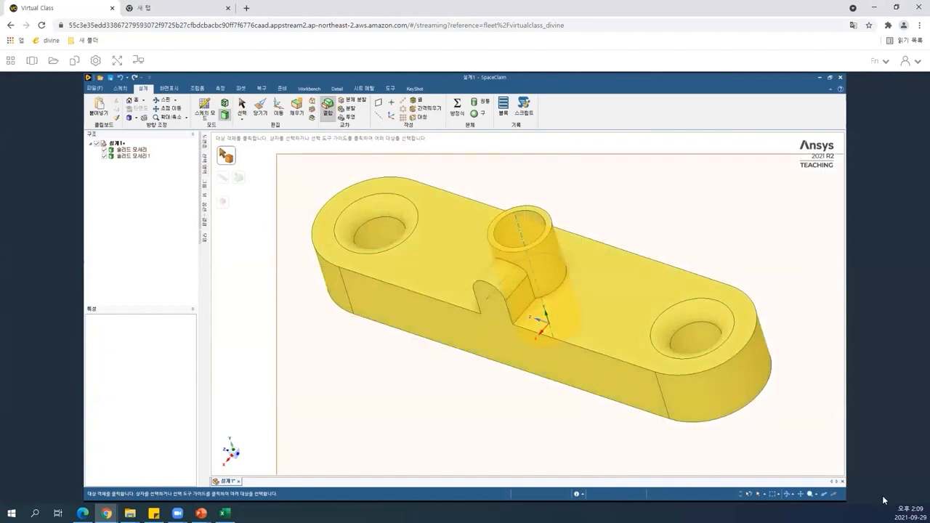
left_click_drag(884, 500, 790, 441)
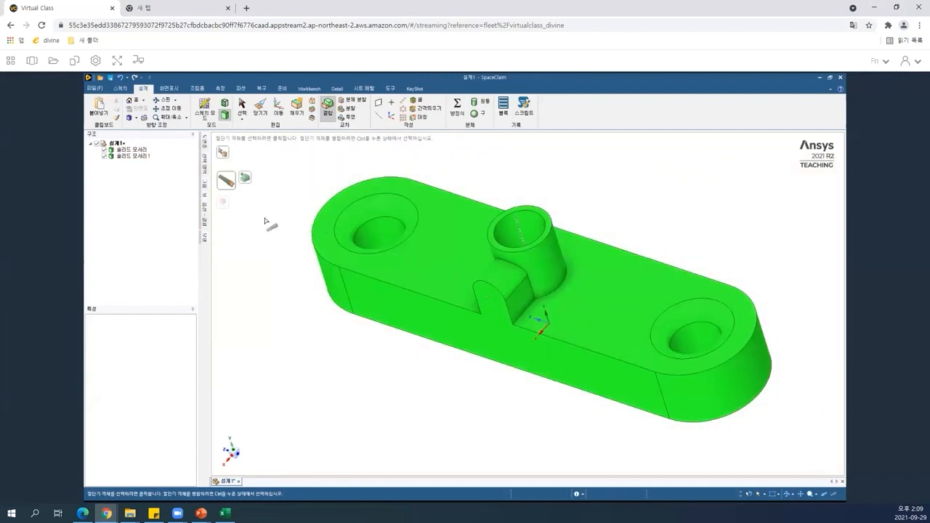
left_click(246, 182)
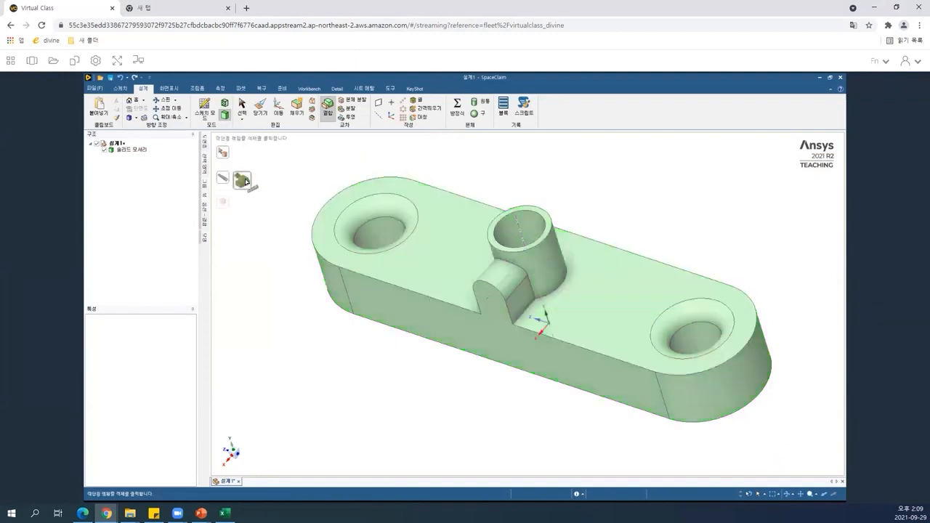
left_click(126, 151)
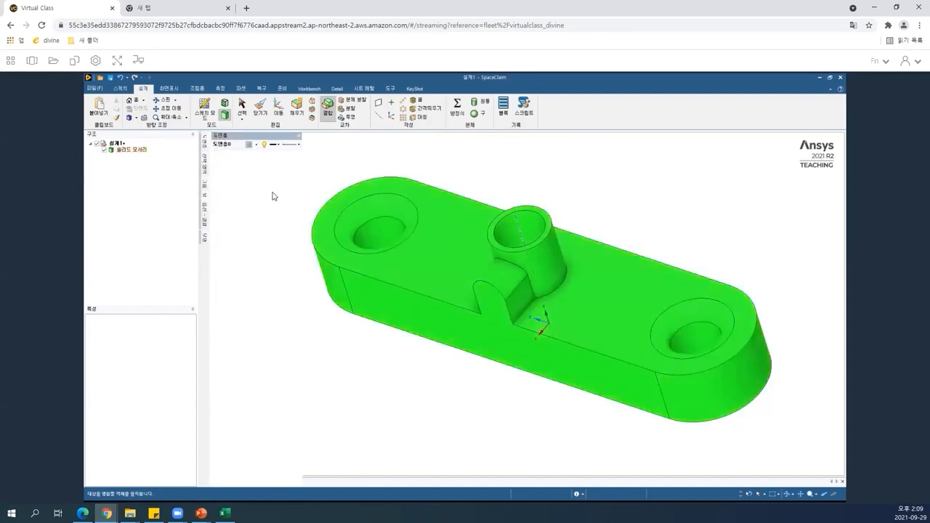
key("Escape")
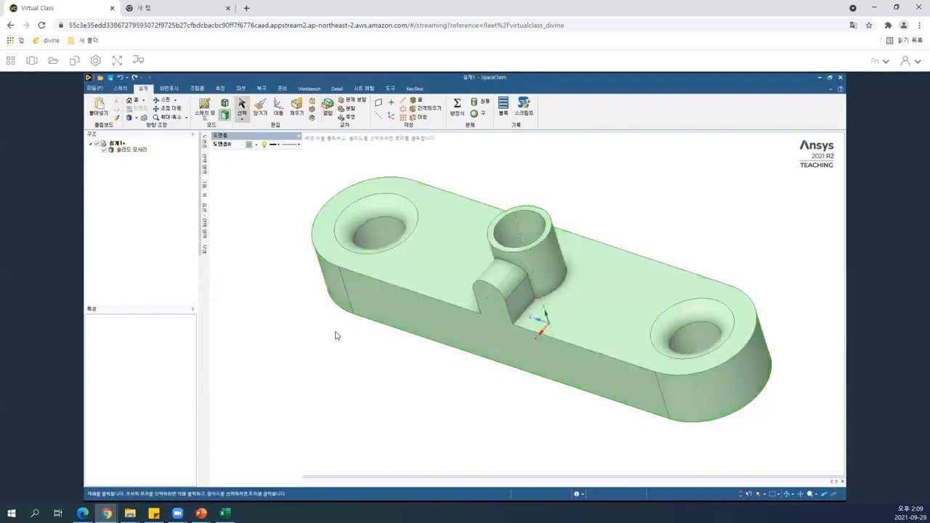
Undo the body combine.
left_click(503, 278)
left_click(249, 377)
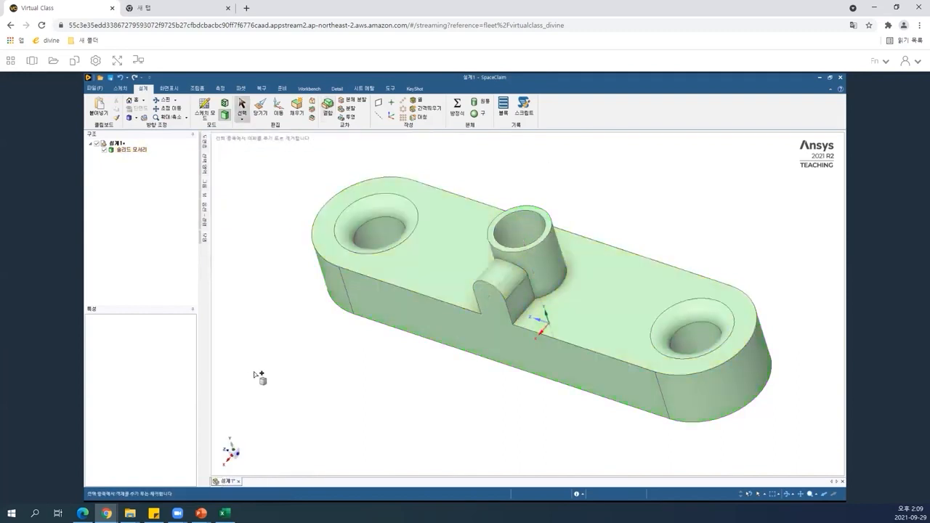
key("ctrl+z")
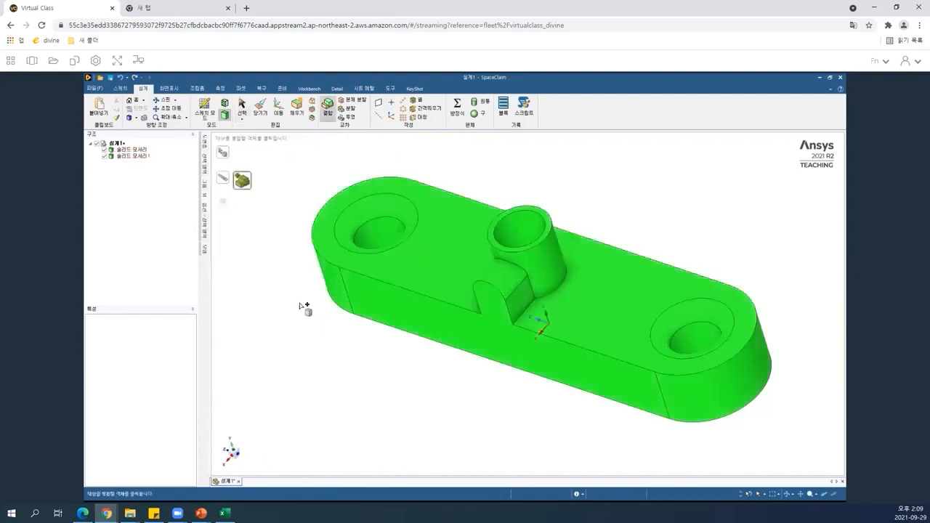
key("Escape")
Inspect the boss and rib faces by selecting them one after another.
left_click(440, 271)
left_click(513, 240)
left_click(492, 238)
left_click(386, 270)
left_click(485, 231)
left_click(399, 267)
left_click(527, 231)
left_click(358, 157)
Try merging the boss body into the plate body with Combine, and undo the merge.
left_click(329, 104)
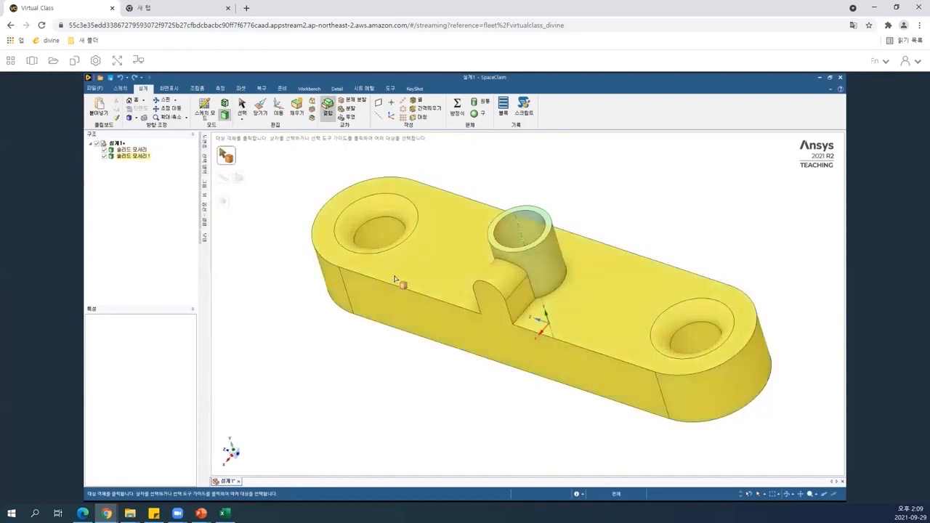
left_click(554, 269)
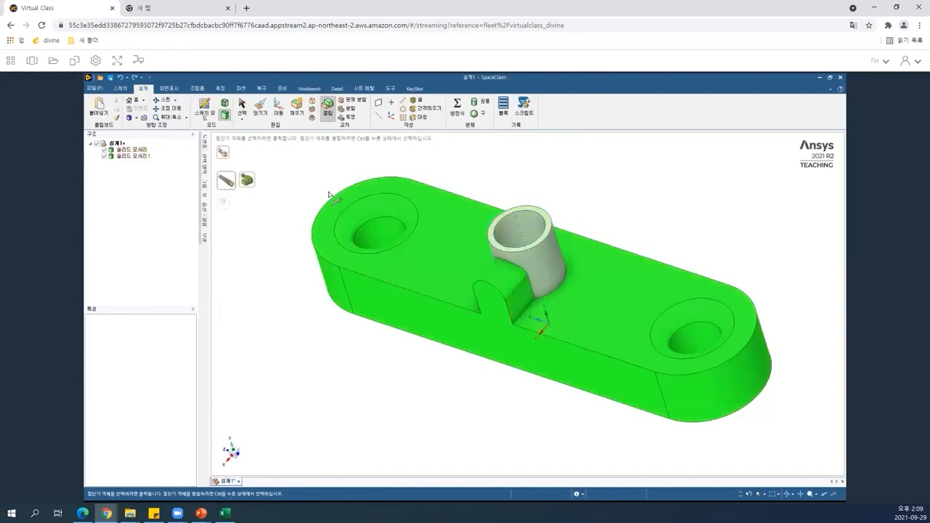
left_click(247, 180)
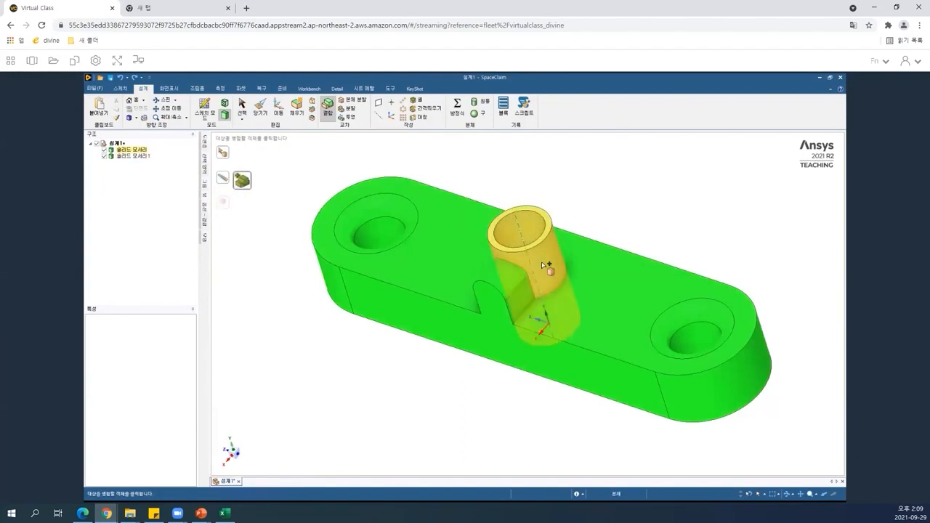
left_click(542, 264)
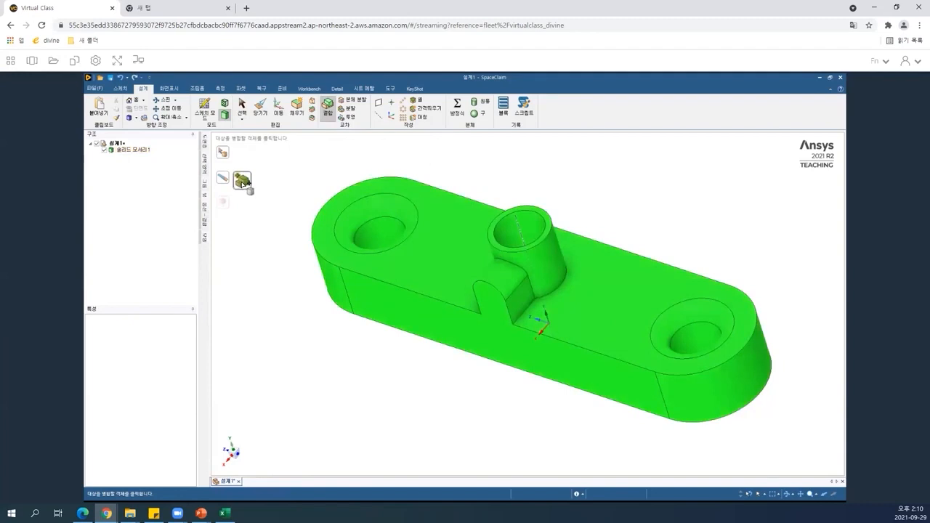
left_click(278, 312)
key("ctrl+z")
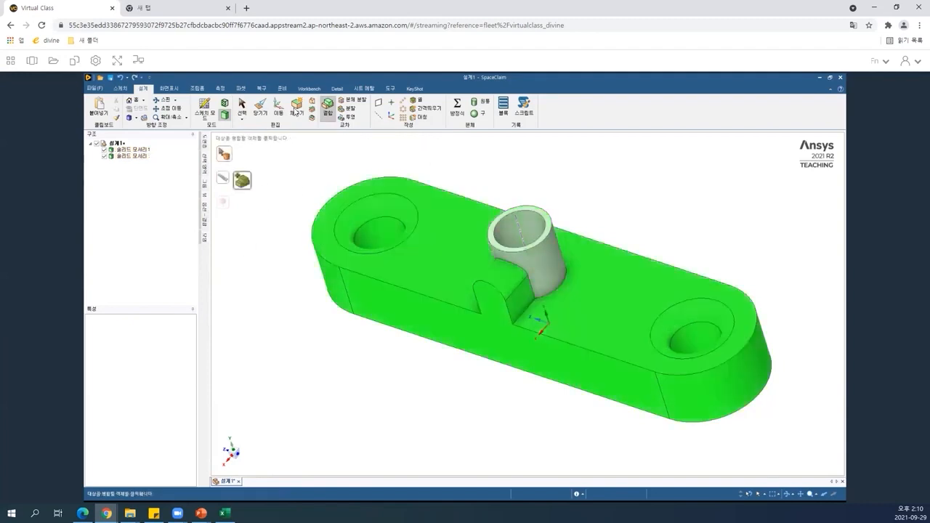
Merge all the bodies into a single solid with Combine.
left_click_drag(272, 152, 786, 467)
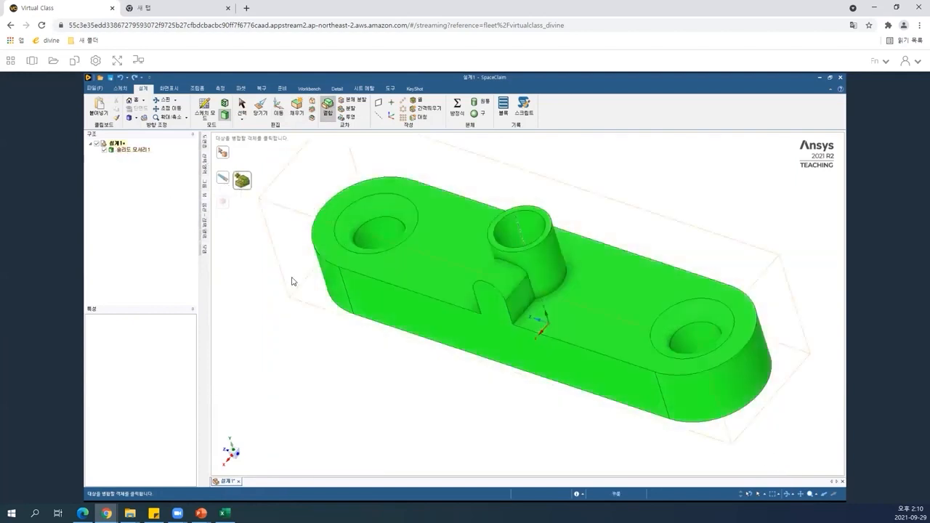
key("Escape")
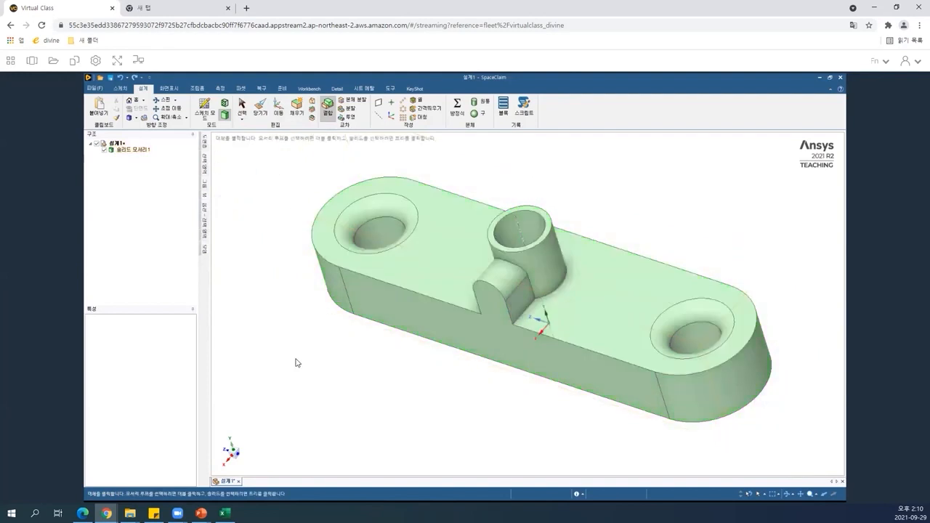
key("Escape")
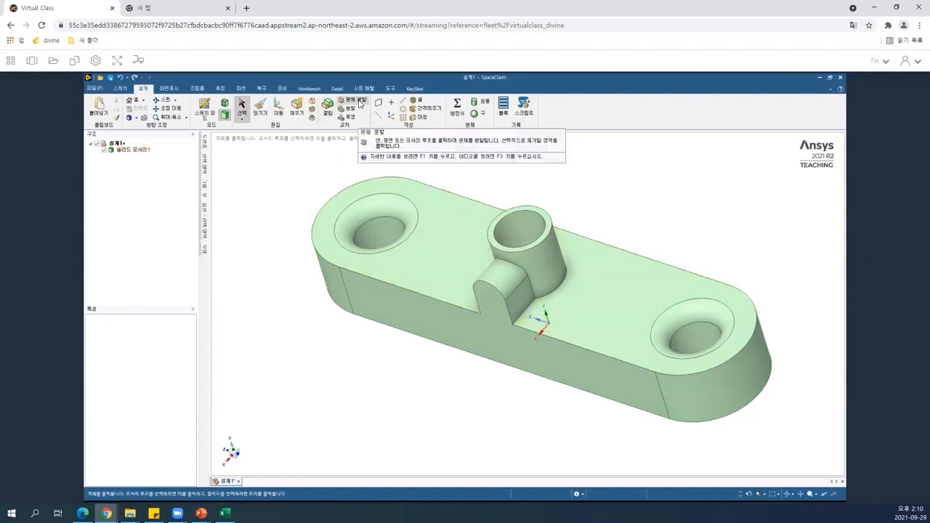
Split the solid body again with the boss's outer cylindrical face as the cutter.
left_click(359, 103)
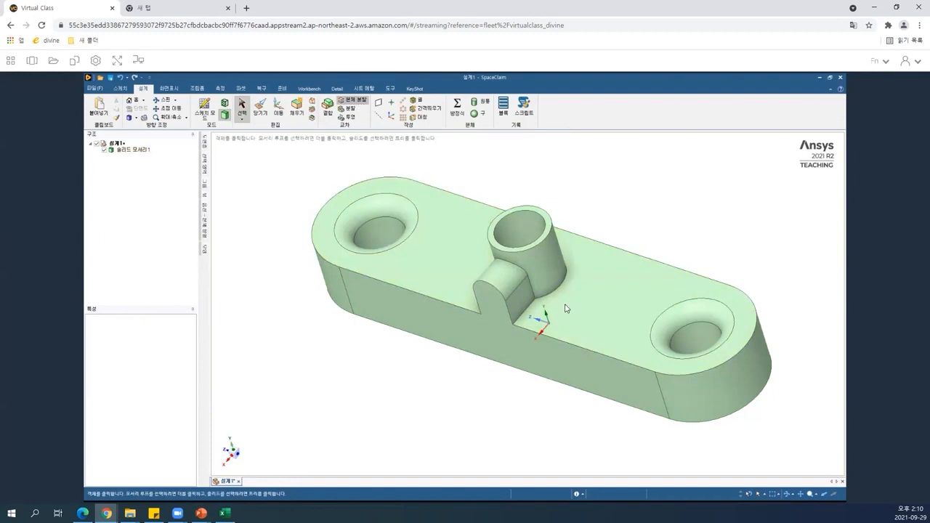
left_click(538, 256)
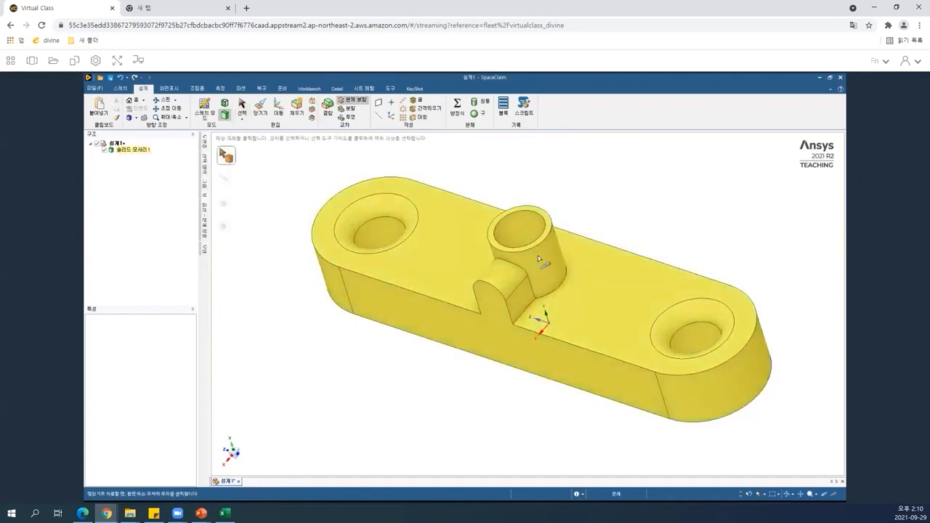
left_click(539, 258)
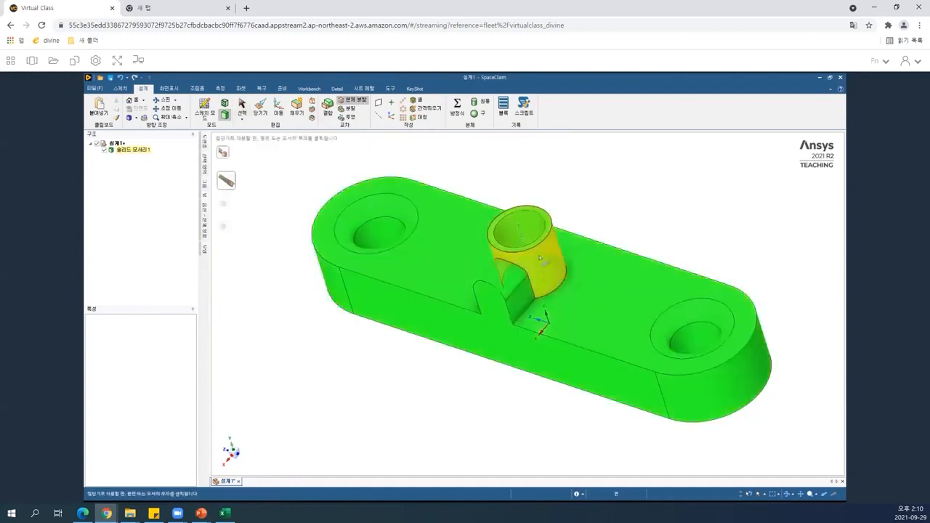
left_click(540, 258)
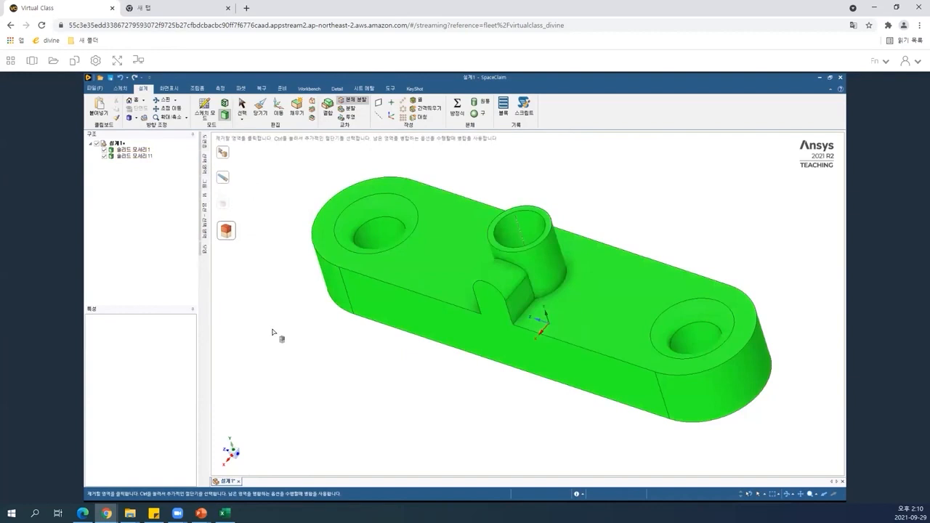
key("Escape")
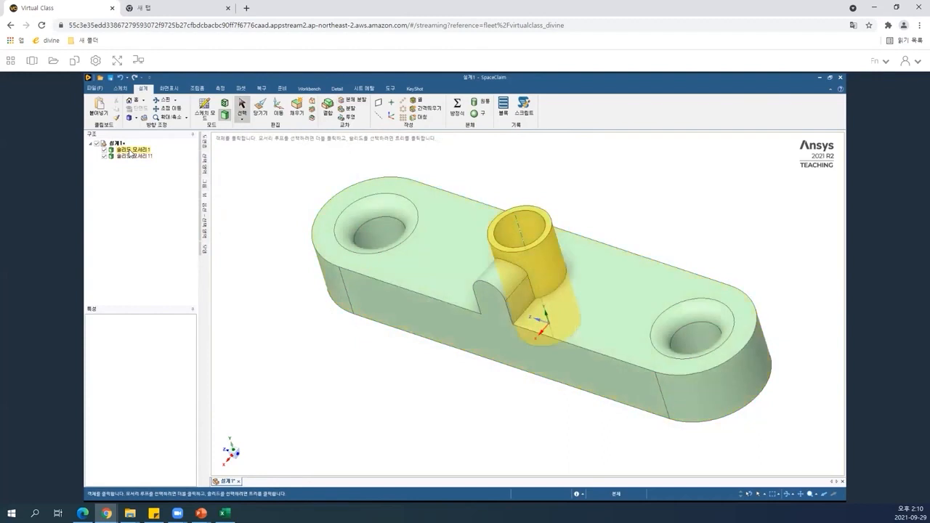
Select the boss body and copy it away from the plate with the Move tool.
left_click(130, 151)
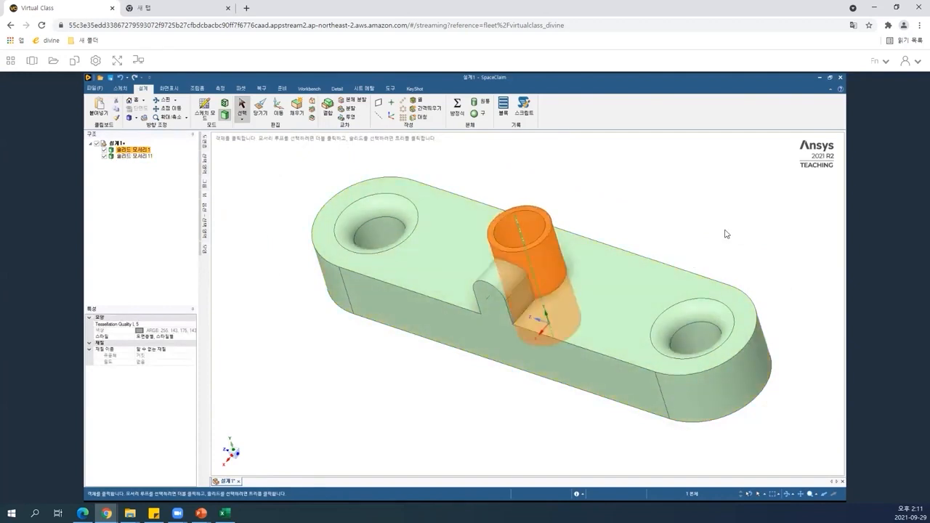
scroll(725, 234, "down", 2)
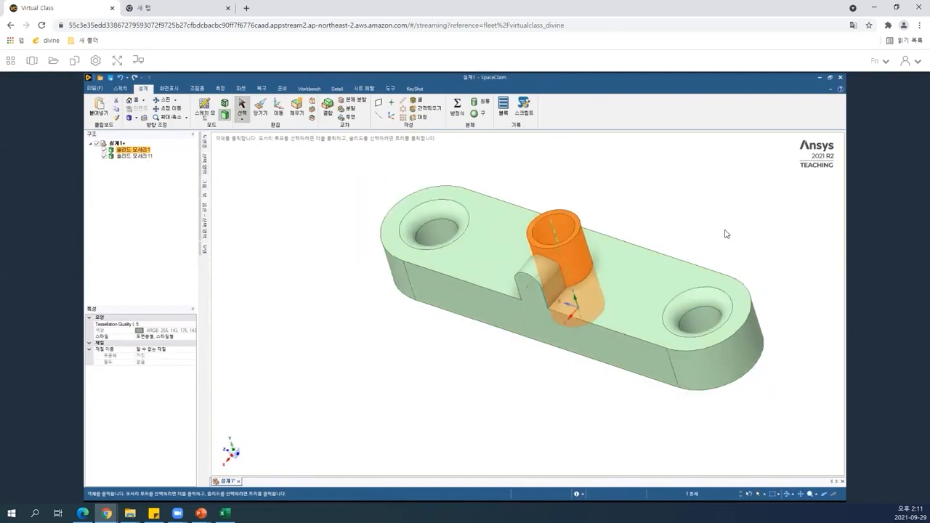
scroll(726, 234, "down", 1)
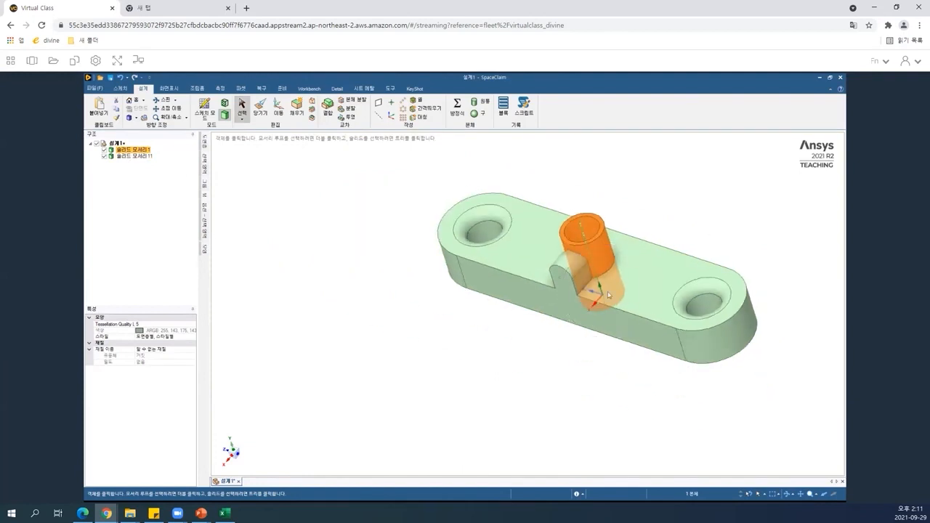
scroll(609, 294, "up", 2)
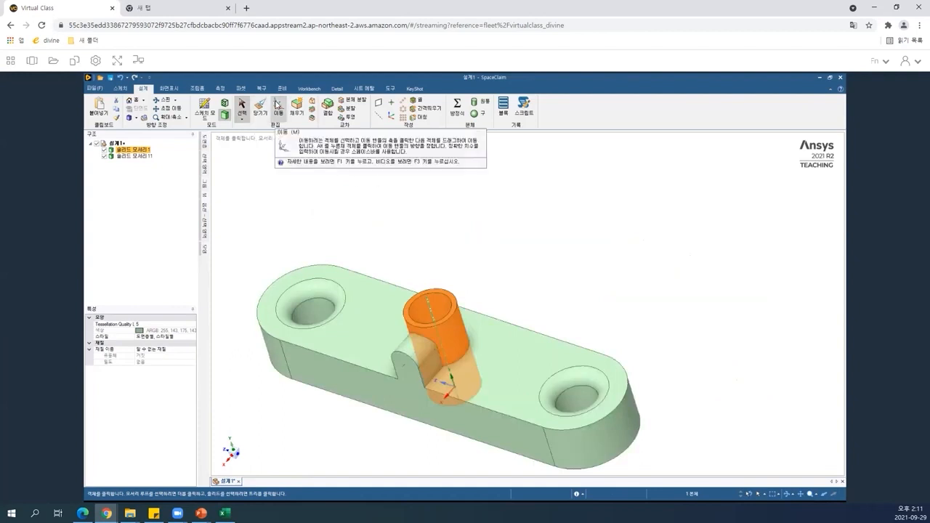
left_click(276, 105)
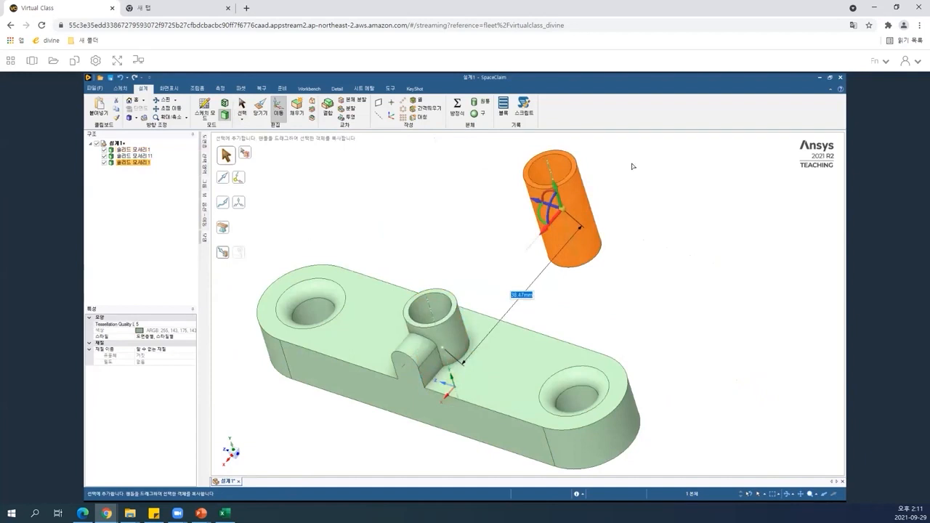
left_click_drag(542, 232, 632, 167, "ctrl")
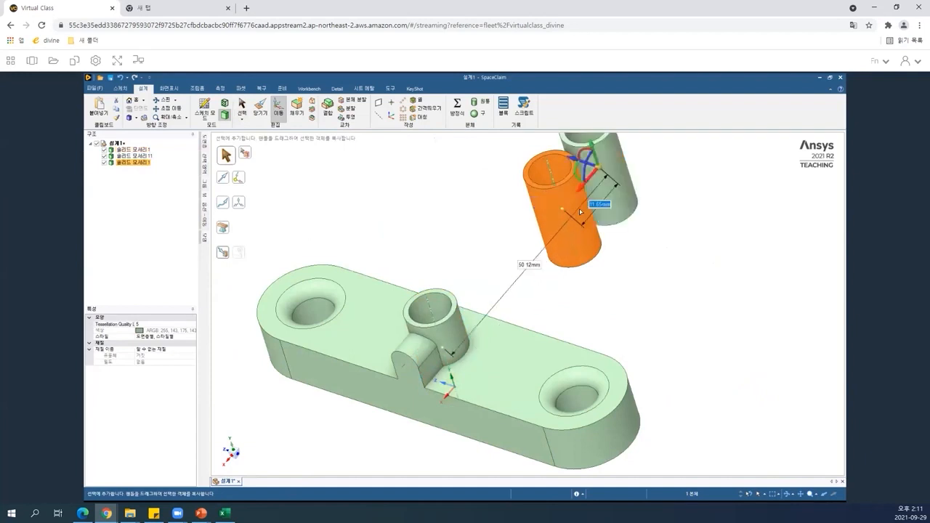
Make two more copies of the boss cylinder, setting the last copy's offset to 20 mm.
middle_click_drag(610, 263, 544, 379, "ctrl")
left_click_drag(597, 223, 630, 208, "ctrl")
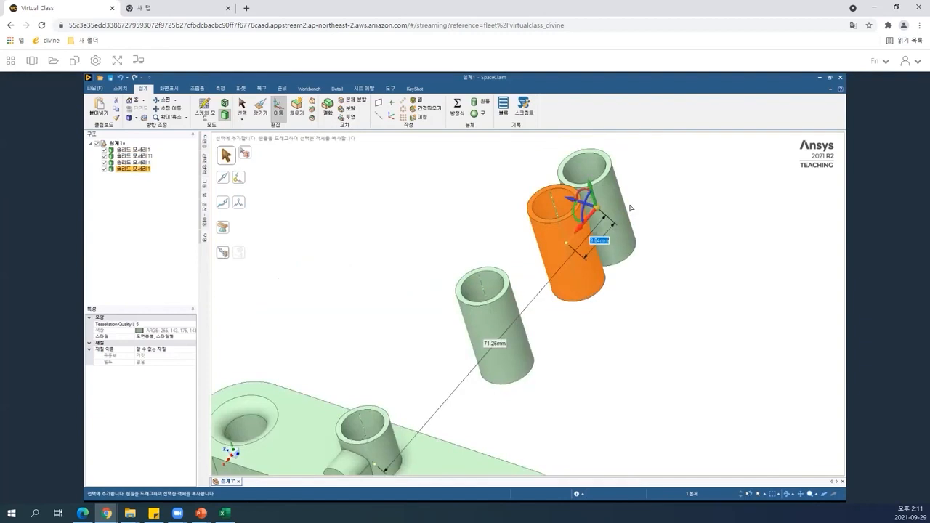
type("20")
key("Return")
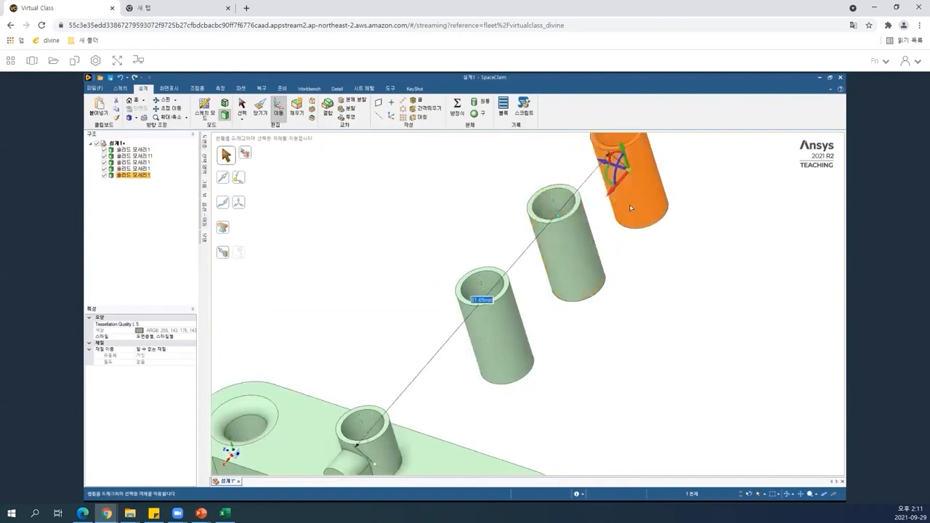
Inspect the copied cylinders and the boss by selecting them one at a time.
key("s")
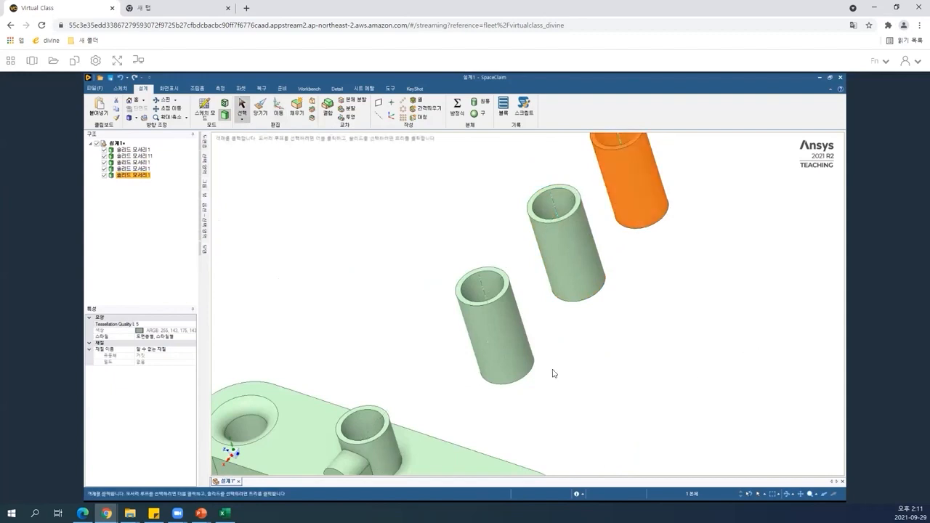
left_click(509, 300)
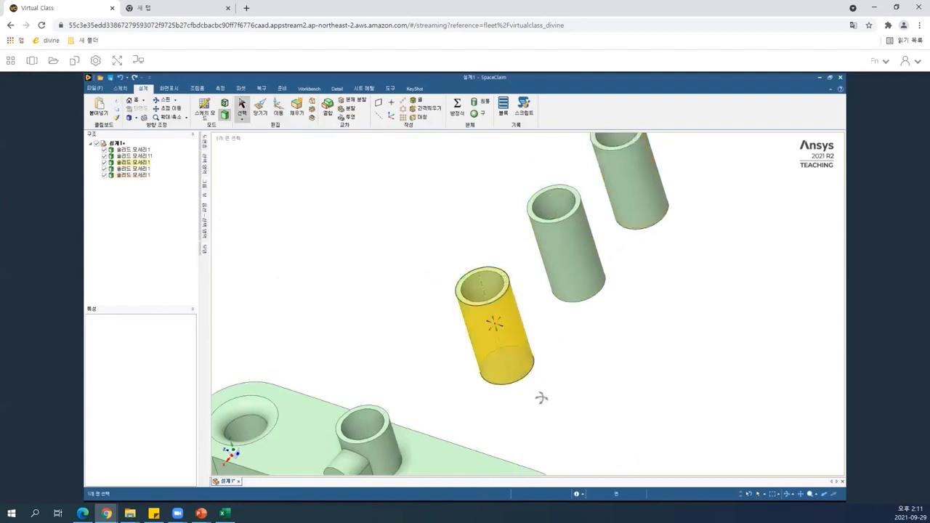
mouse_move(542, 426)
middle_mouse_down()
mouse_move(525, 436)
mouse_move(532, 436)
middle_mouse_up()
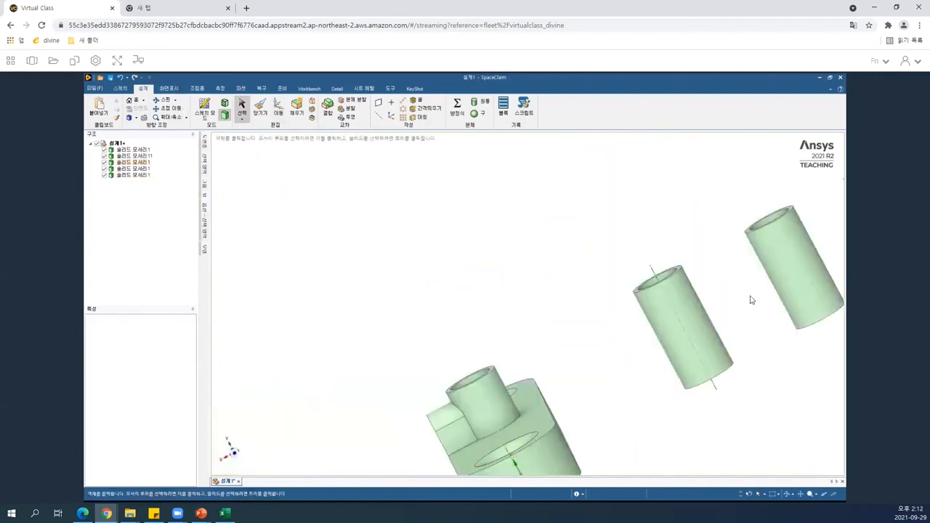
mouse_move(630, 292)
middle_mouse_down()
mouse_move(682, 270)
mouse_move(639, 305)
middle_mouse_up()
left_click(303, 425)
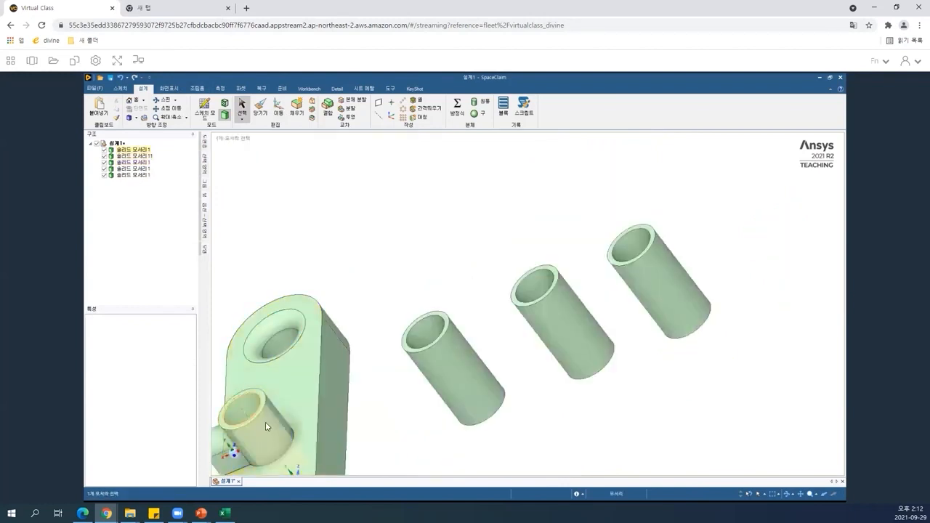
left_click(250, 443)
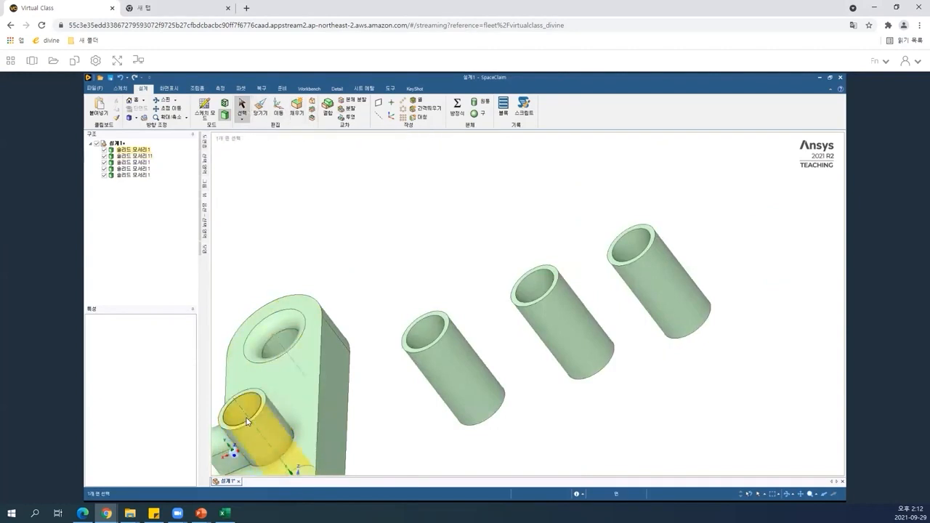
key("Escape")
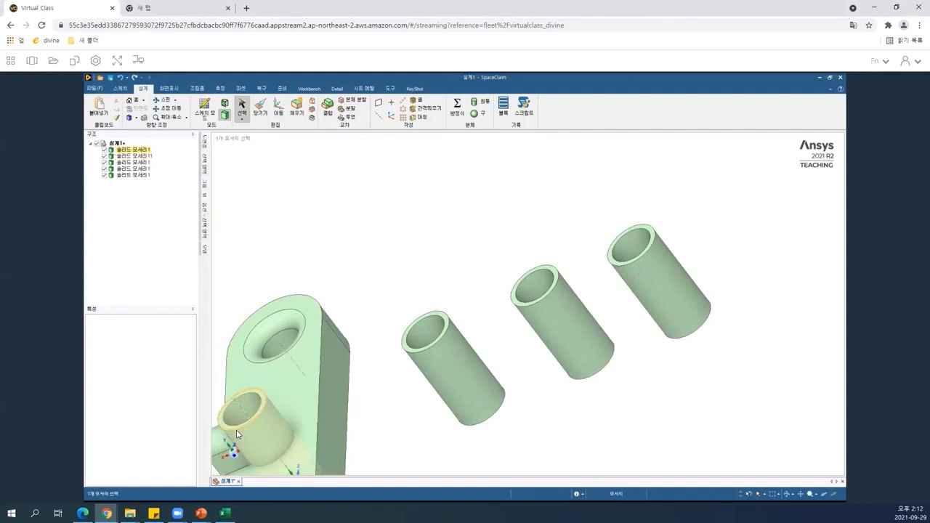
left_click(558, 358)
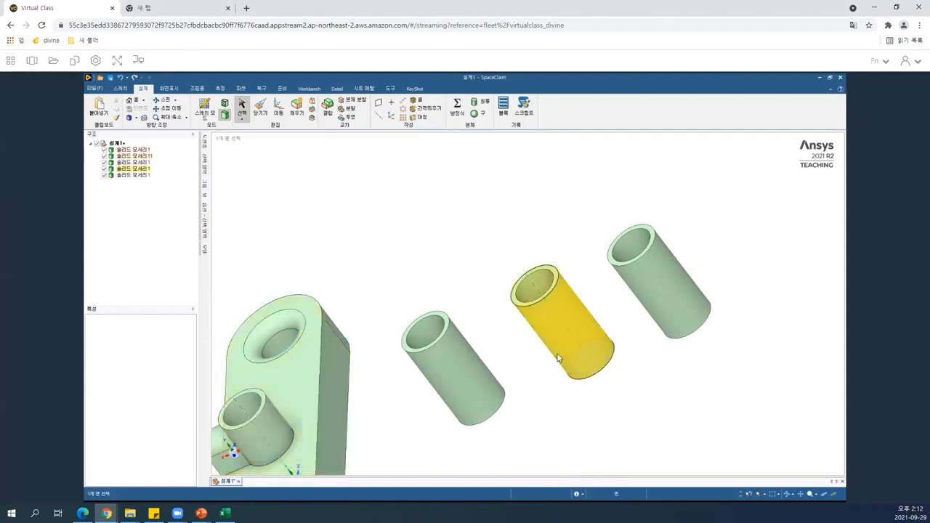
key("Escape")
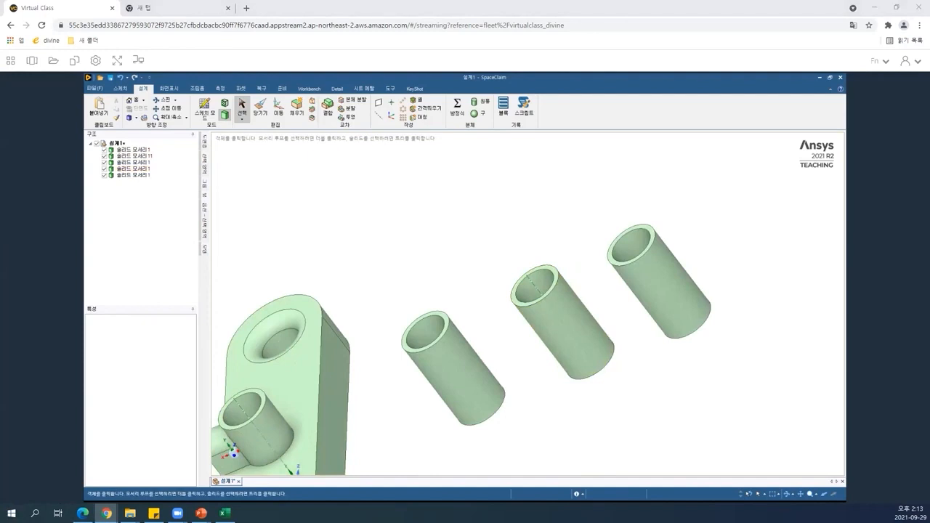
Rotate copied cylinders with the Move tool, tilting the farthest copy and laying the nearest copy horizontal.
left_click(278, 108)
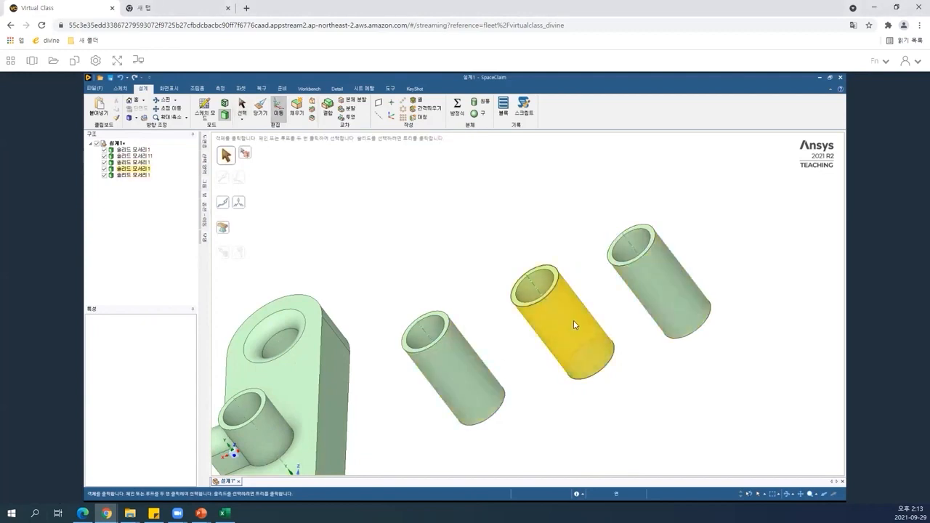
left_click_drag(382, 284, 515, 443)
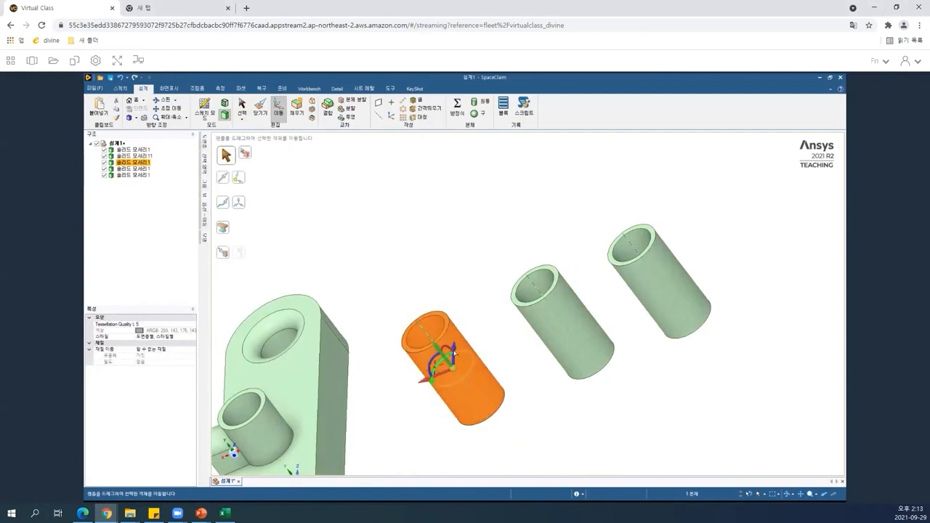
middle_click_drag(445, 361, 441, 361)
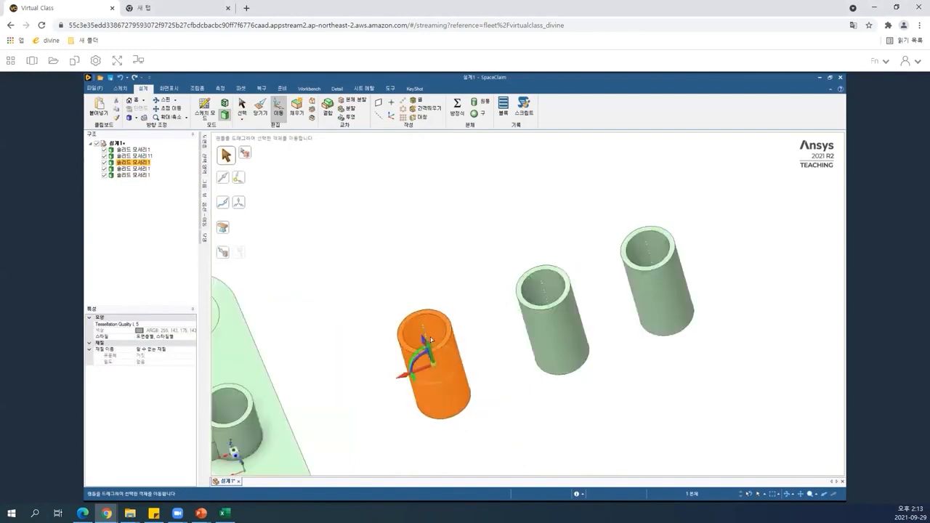
left_click_drag(430, 339, 432, 337)
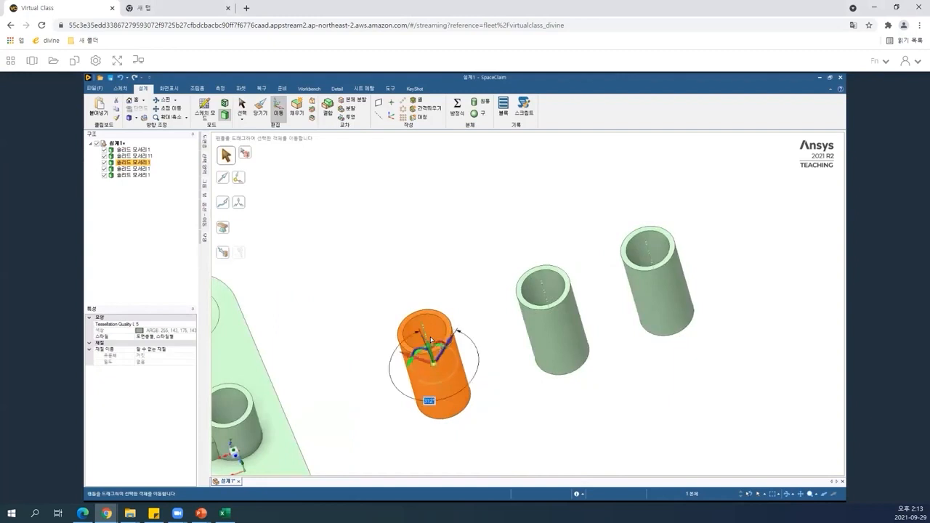
left_click_drag(606, 209, 737, 364)
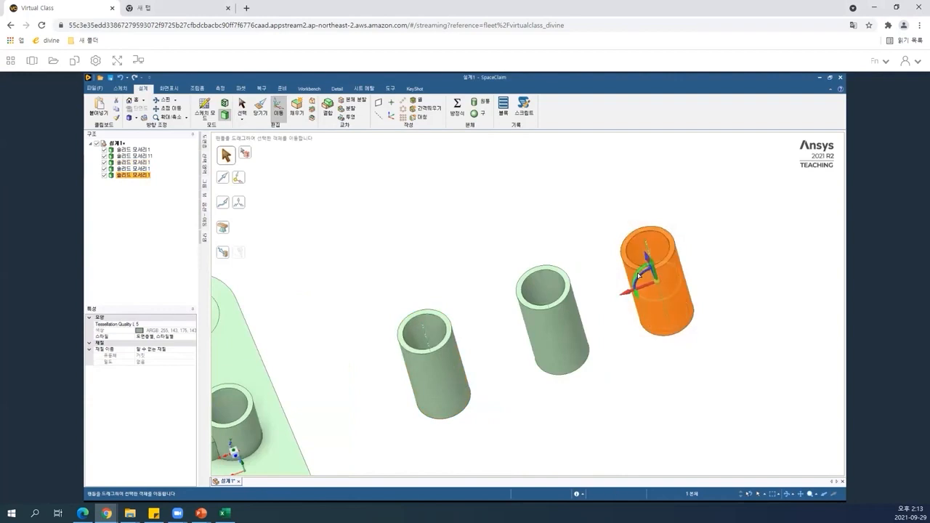
left_click_drag(638, 299, 638, 303)
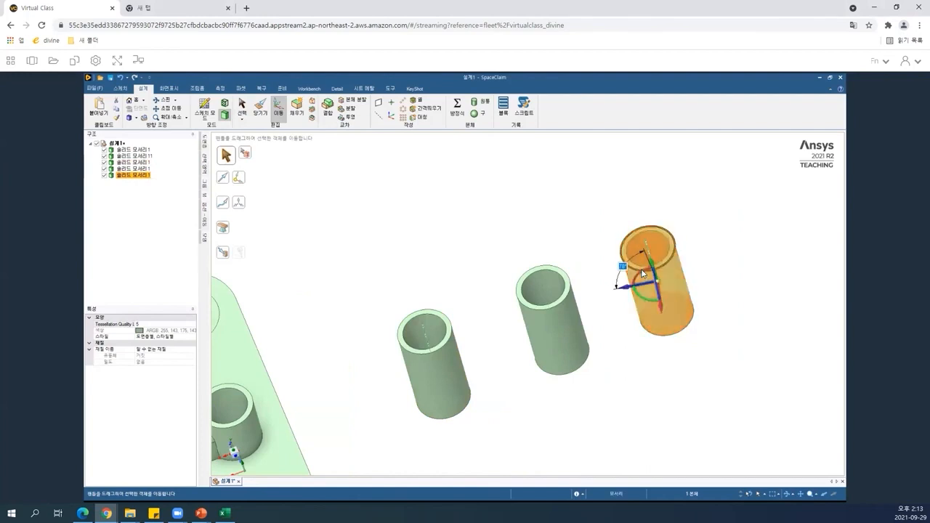
left_click(676, 260)
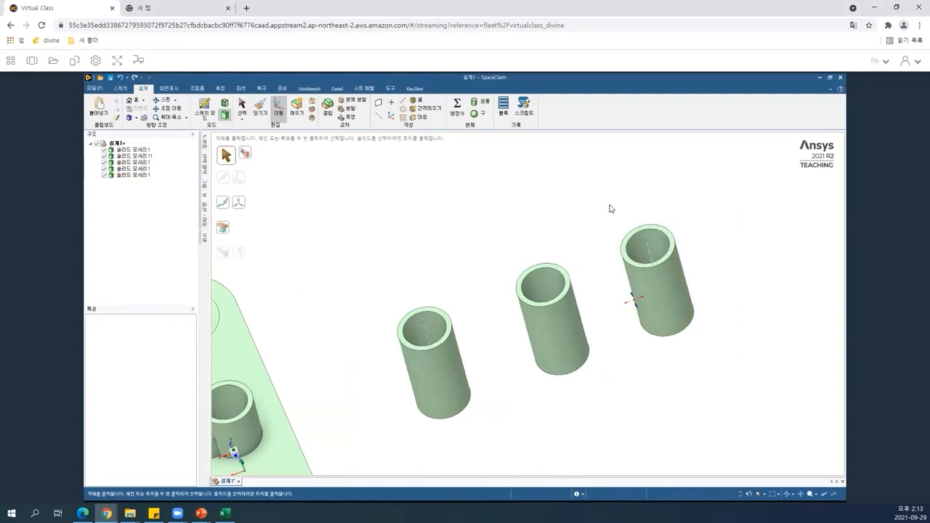
left_click(692, 332)
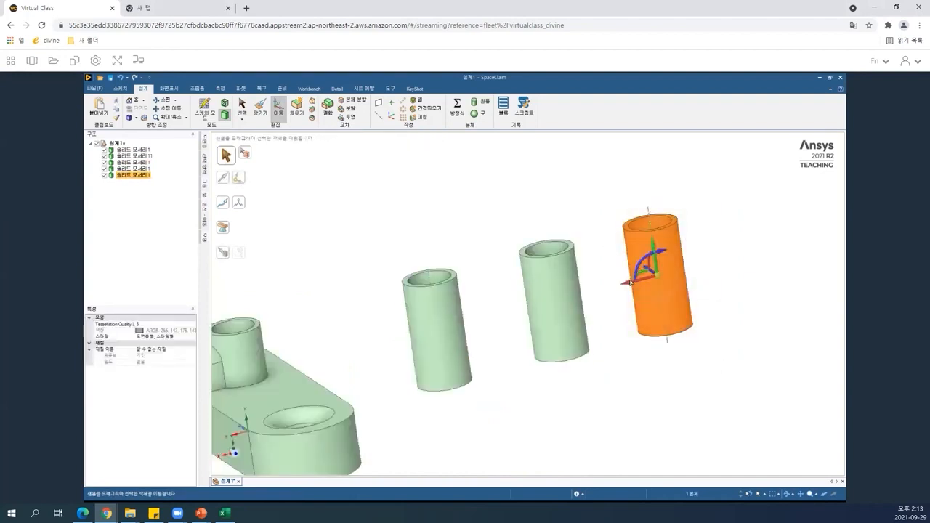
left_click_drag(630, 282, 638, 295)
left_click_drag(377, 238, 486, 429)
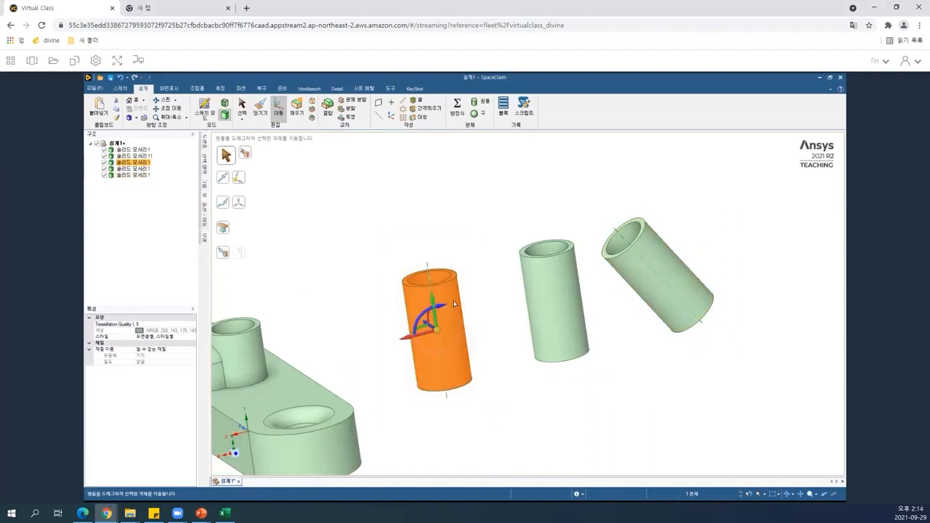
left_click_drag(454, 303, 440, 338)
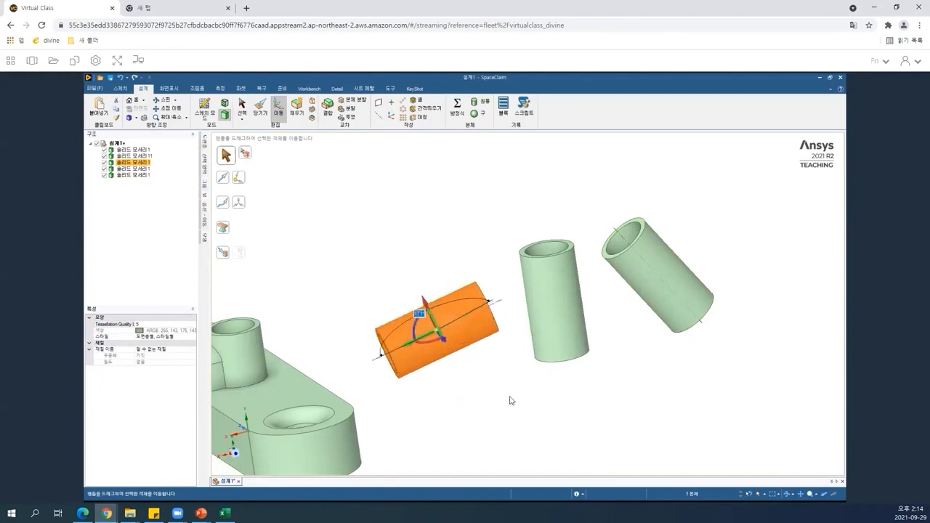
Try moving the middle cylinder and undo the change.
left_click(511, 400)
middle_click_drag(541, 350, 528, 387)
middle_click_drag(532, 200, 534, 201)
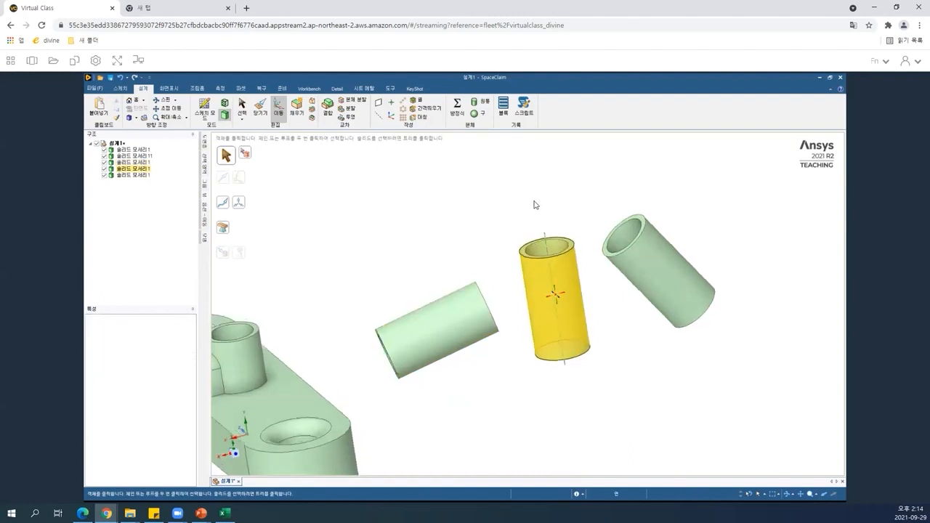
key("ctrl+z")
left_click(590, 271)
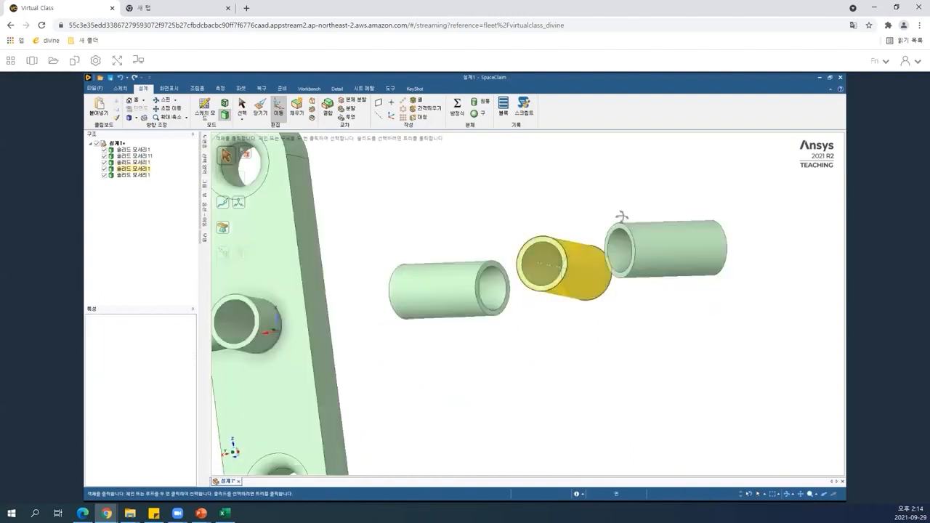
middle_click_drag(622, 216, 479, 189)
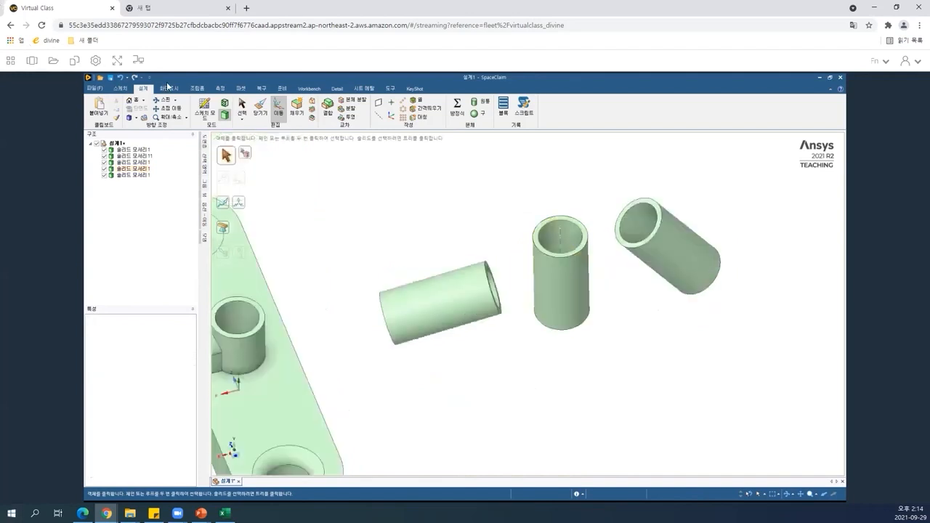
Orient the horizontal cylinder copy to match the middle cylinder's direction with the assembly Orient tool.
left_click(196, 89)
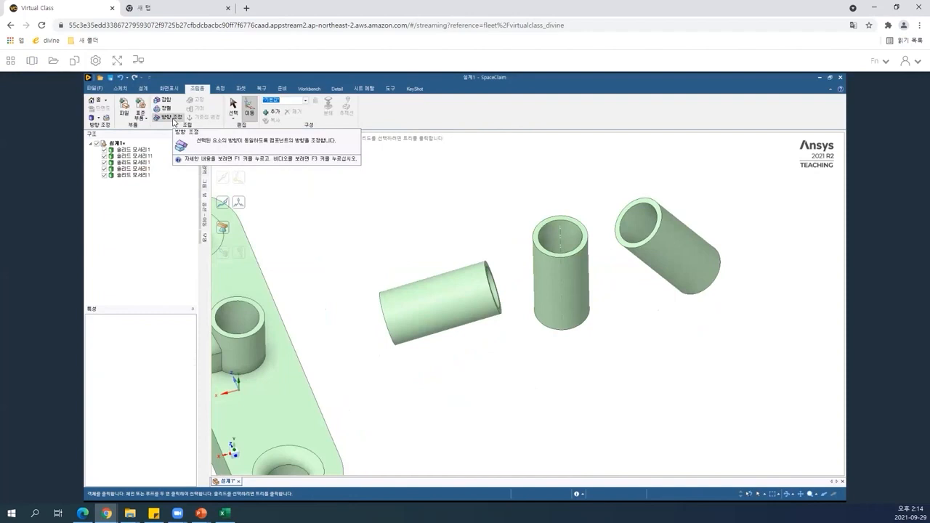
left_click(174, 122)
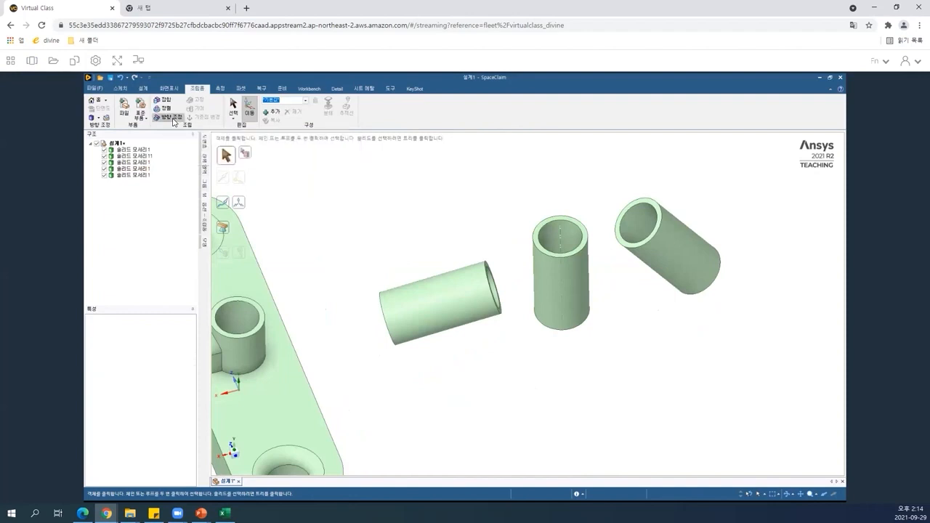
left_click(418, 295)
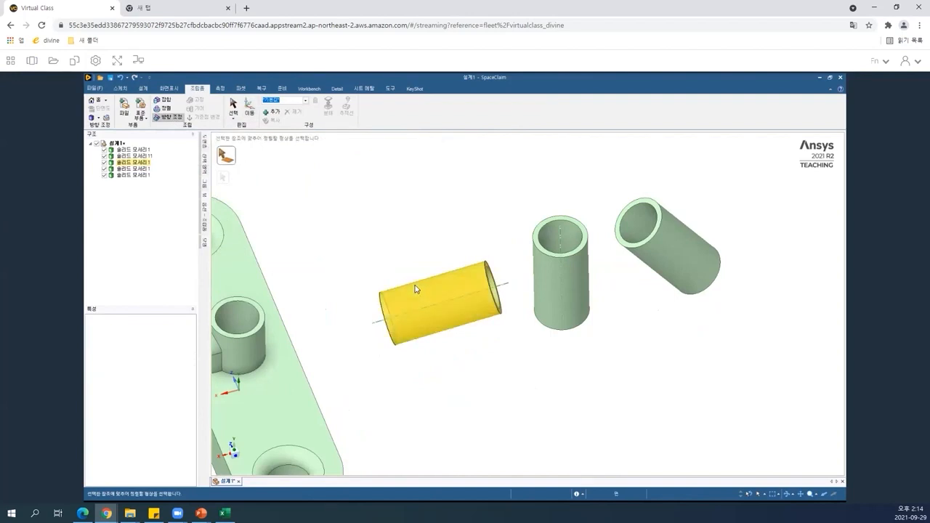
left_click(415, 289)
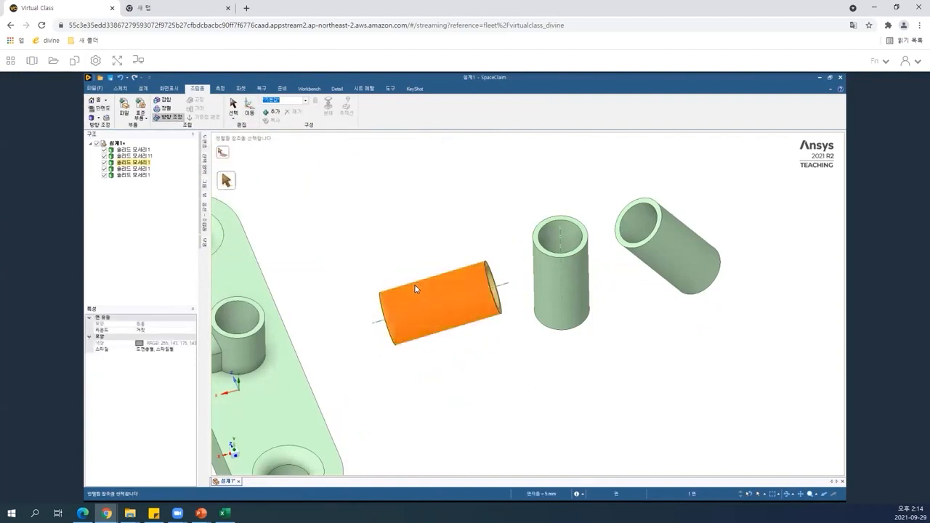
left_click(566, 281)
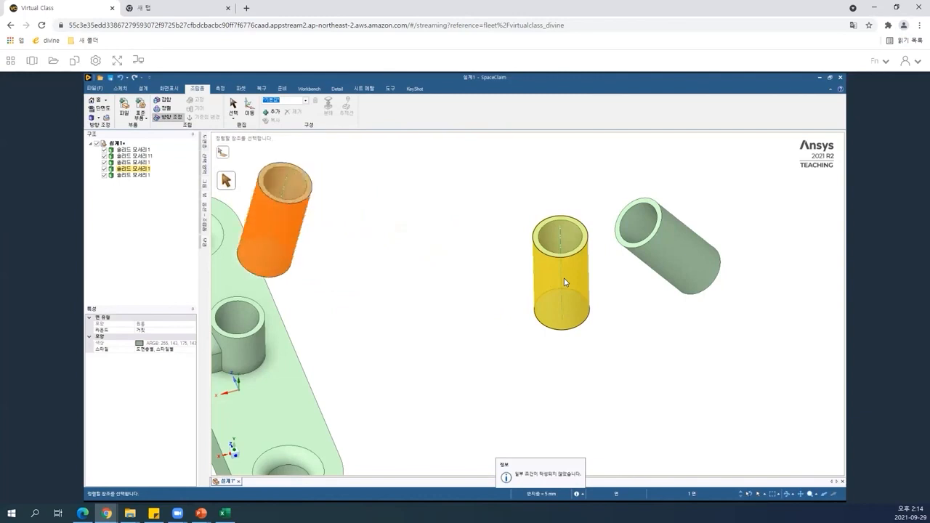
left_click(565, 282)
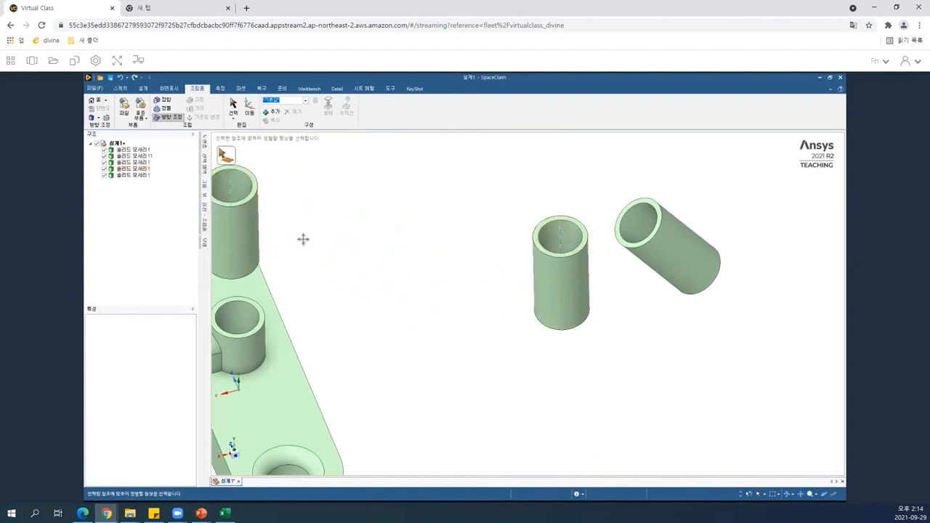
Orient the tilted cylinder copy to match the vertical cylinder's direction with the Orient tool.
left_click(687, 255)
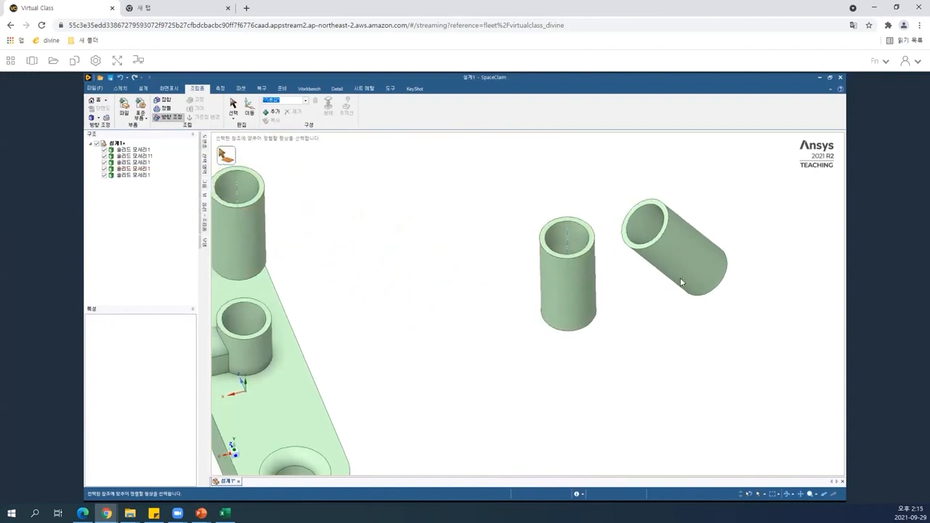
middle_click_drag(688, 266, 767, 286, "shift")
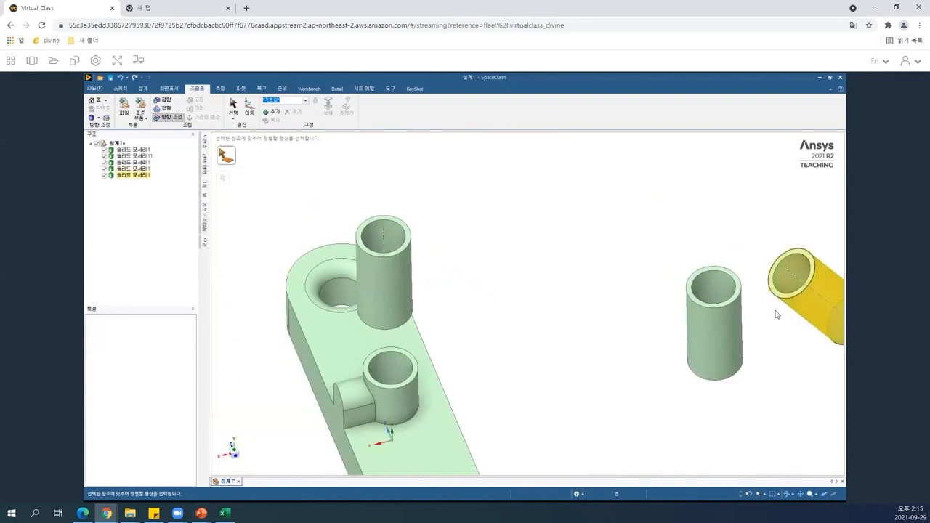
left_click(815, 306)
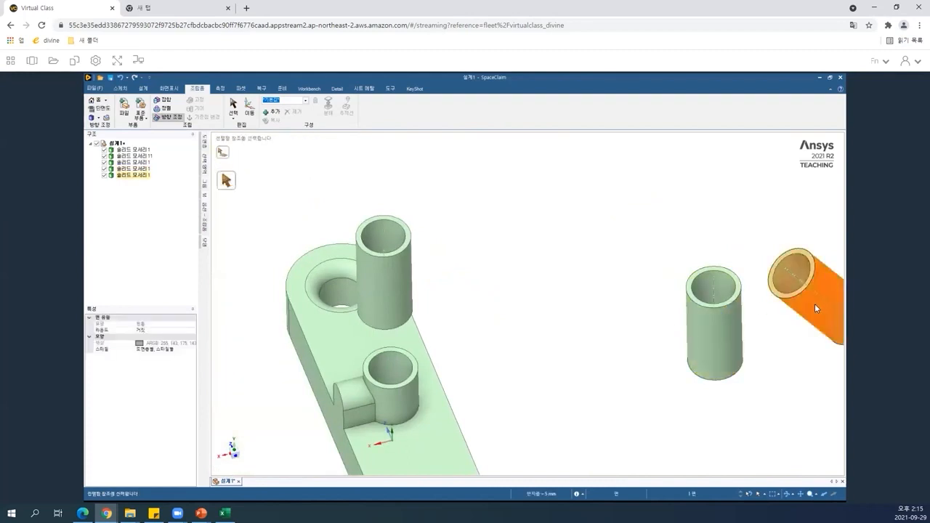
left_click(713, 328)
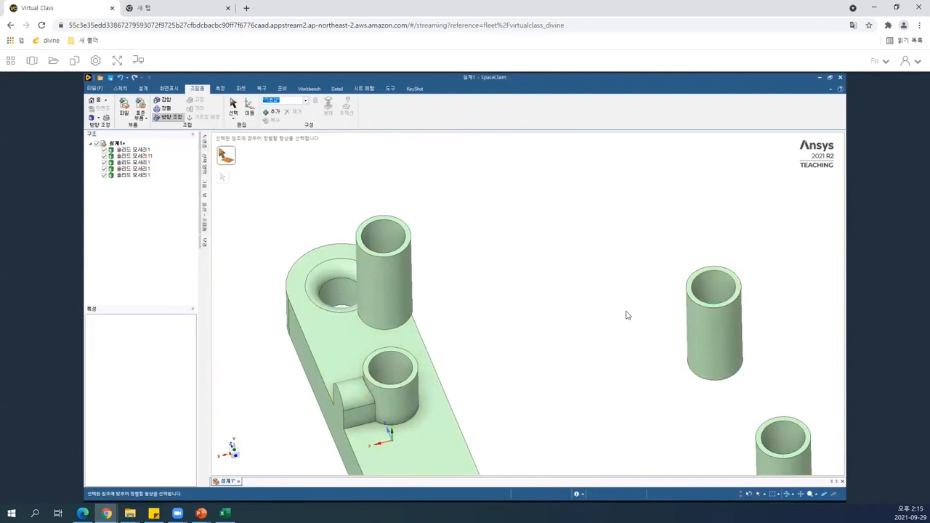
key("Escape")
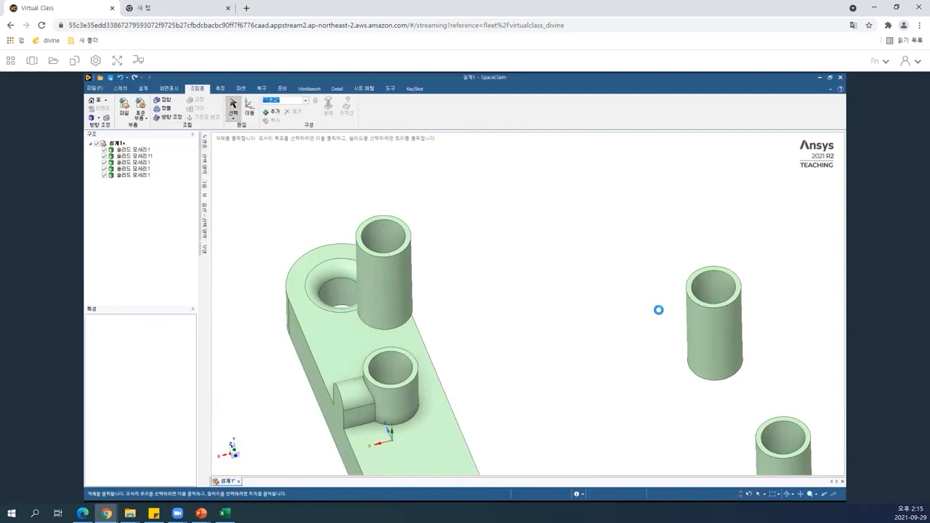
Make the upper boss cylinder tangent to the copied cylinders using the assembly Tangent tool.
scroll(658, 312, "down", 2)
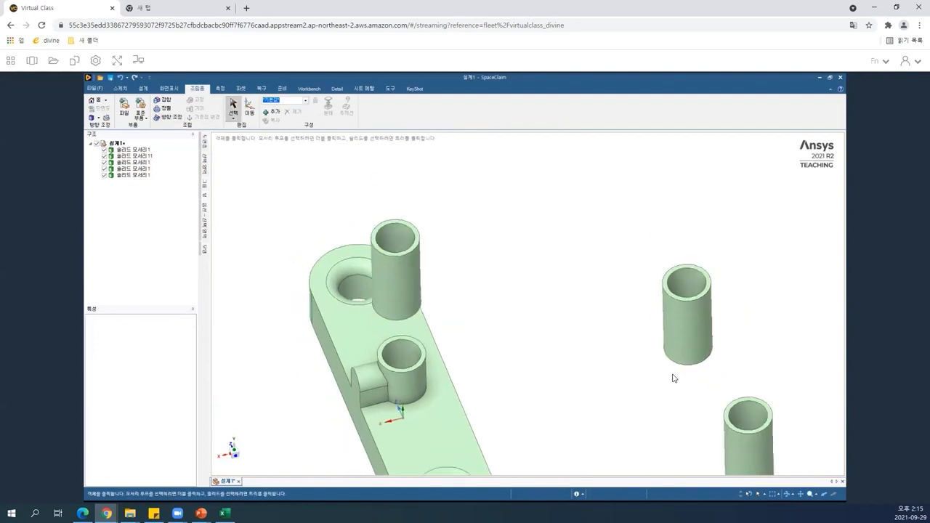
scroll(673, 378, "down", 2)
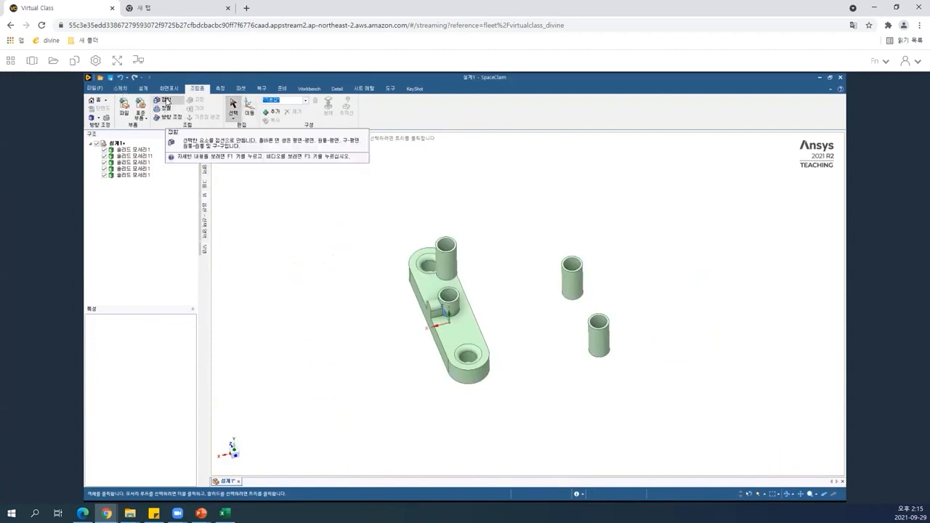
left_click(166, 101)
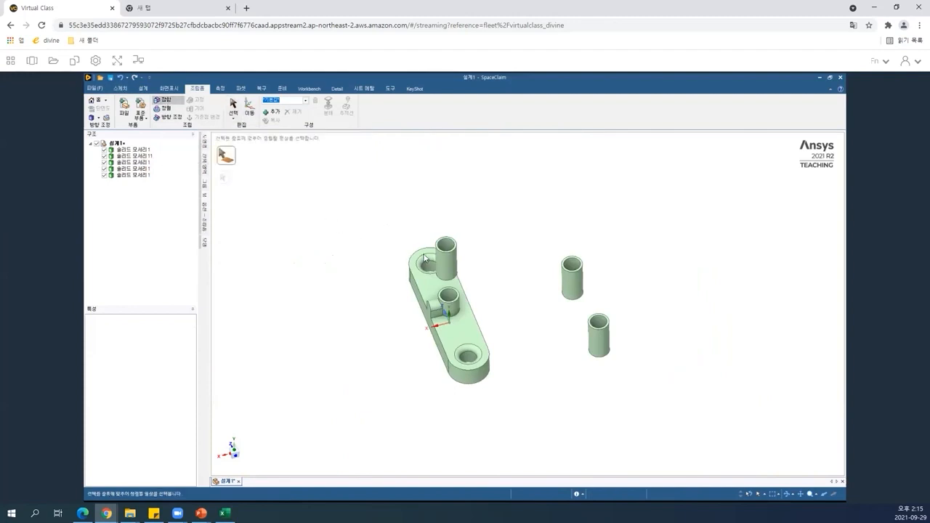
left_click(448, 263)
left_click(449, 262)
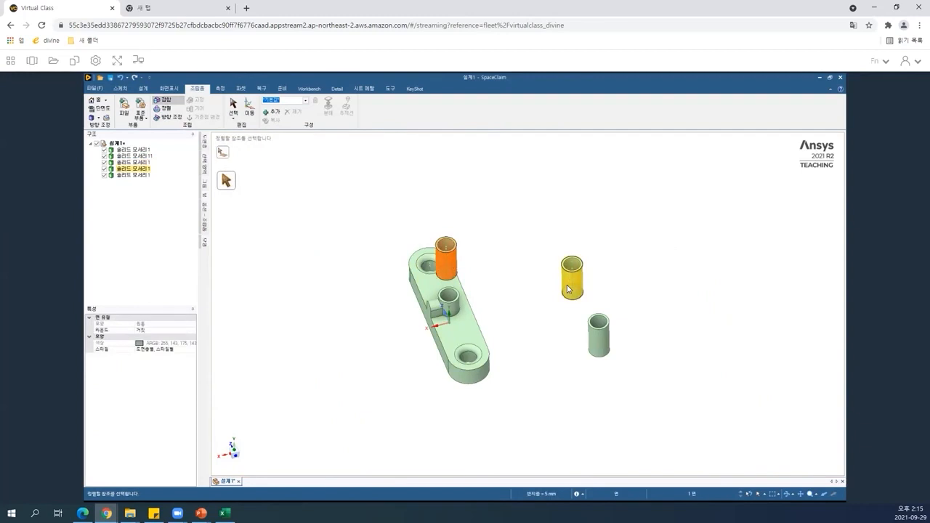
left_click(426, 263)
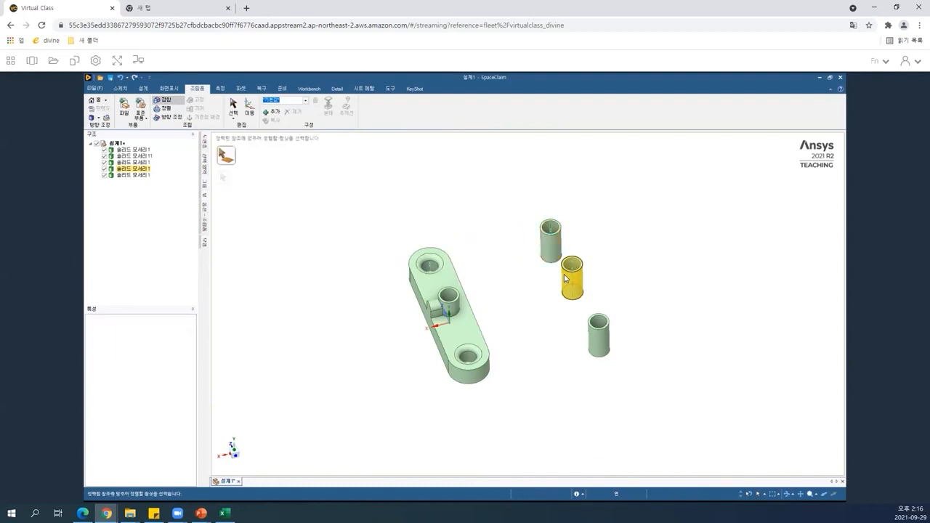
Make the nearest cylinder copy tangent to the middle cylinder with the Tangent tool.
left_click(599, 335)
left_click(579, 290)
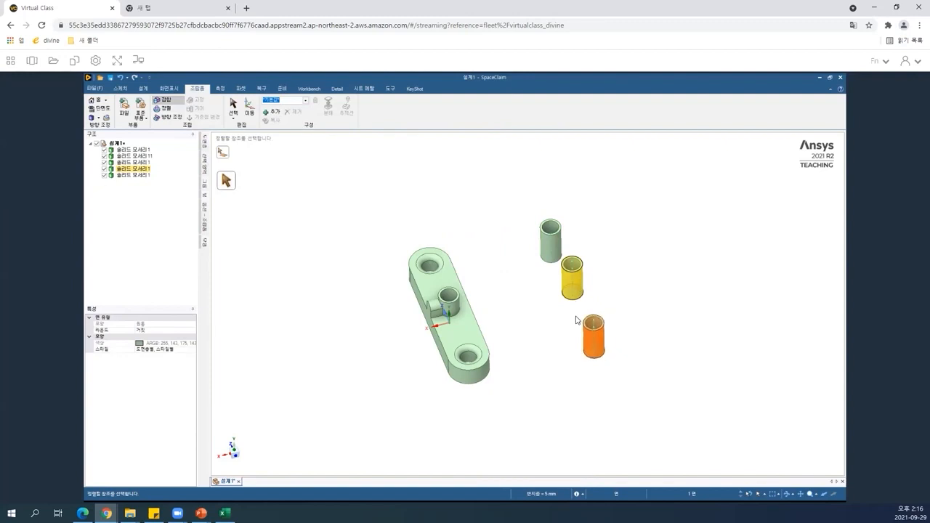
left_click(577, 320)
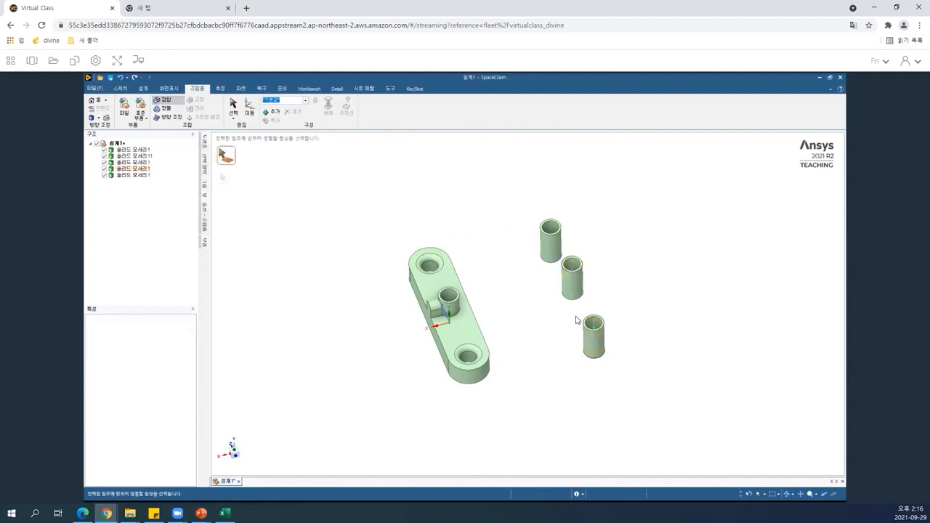
Align the farthest and nearest cylinder copies with the middle cylinder using the assembly Align tool.
left_click(234, 452)
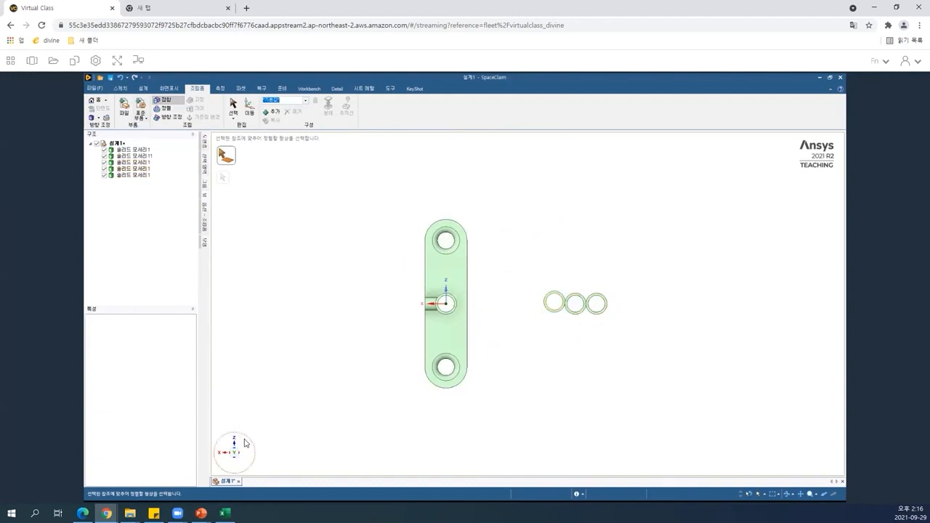
left_click(566, 305)
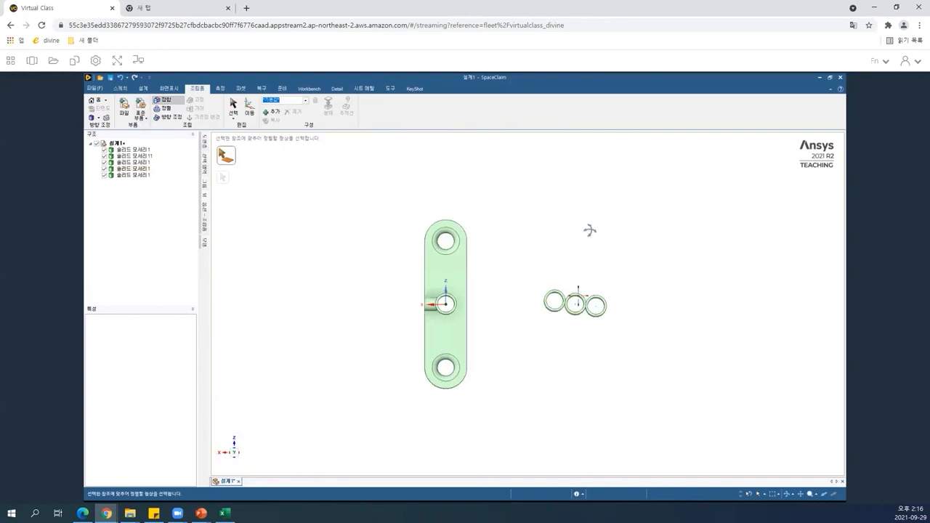
middle_click_drag(567, 348, 569, 322)
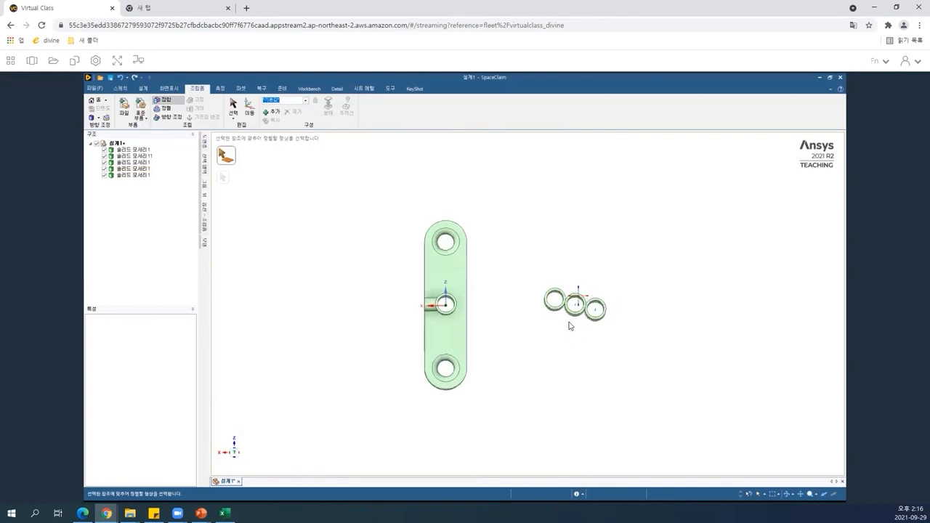
left_click(164, 119)
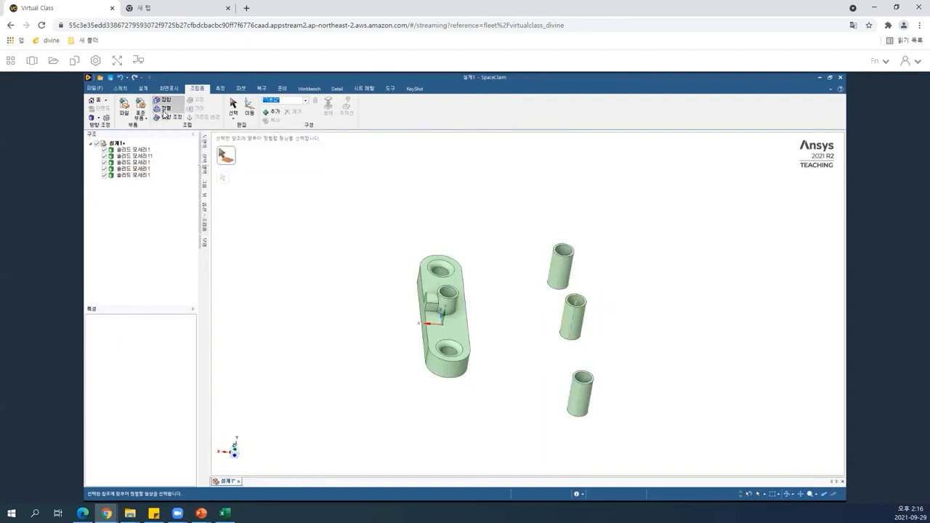
left_click(564, 275)
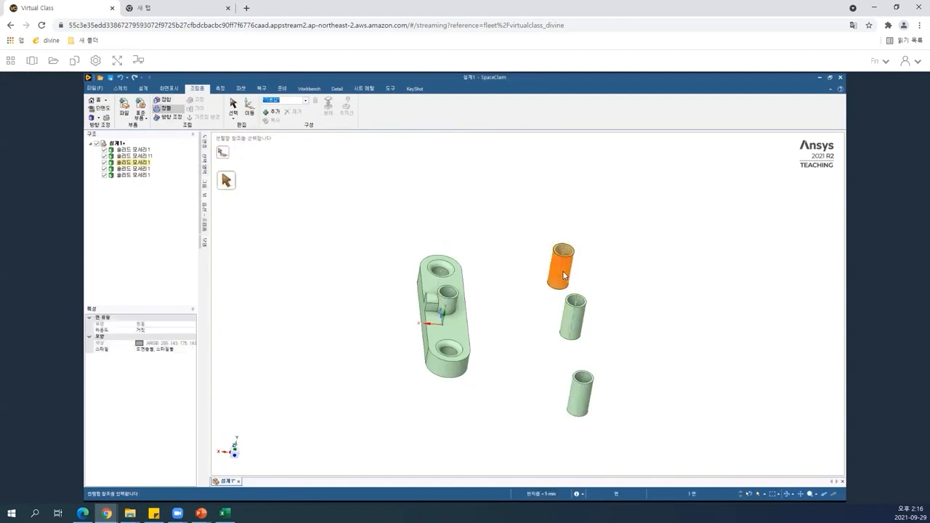
left_click(582, 332)
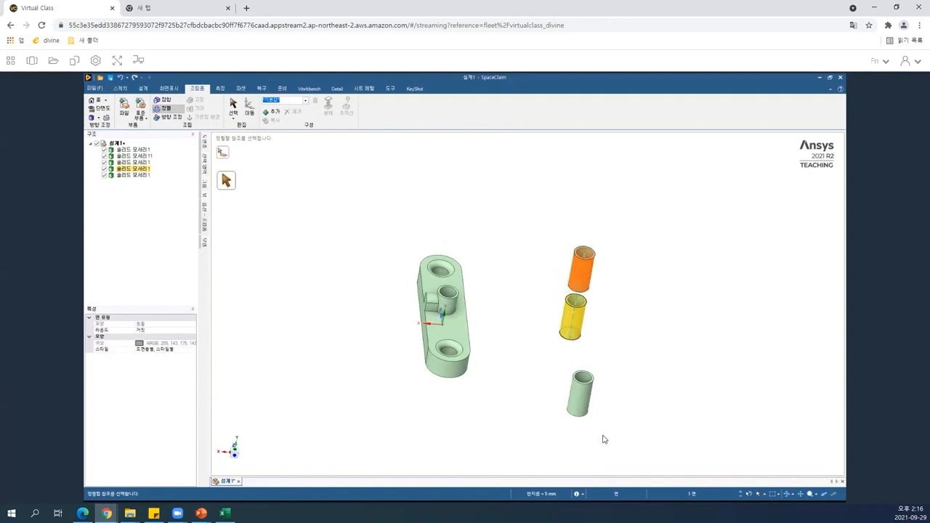
left_click(583, 401)
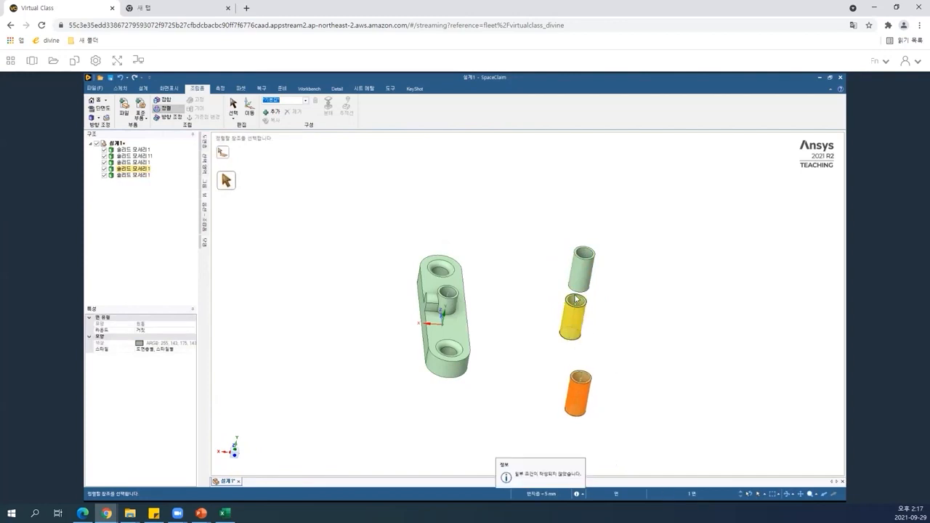
left_click(570, 404)
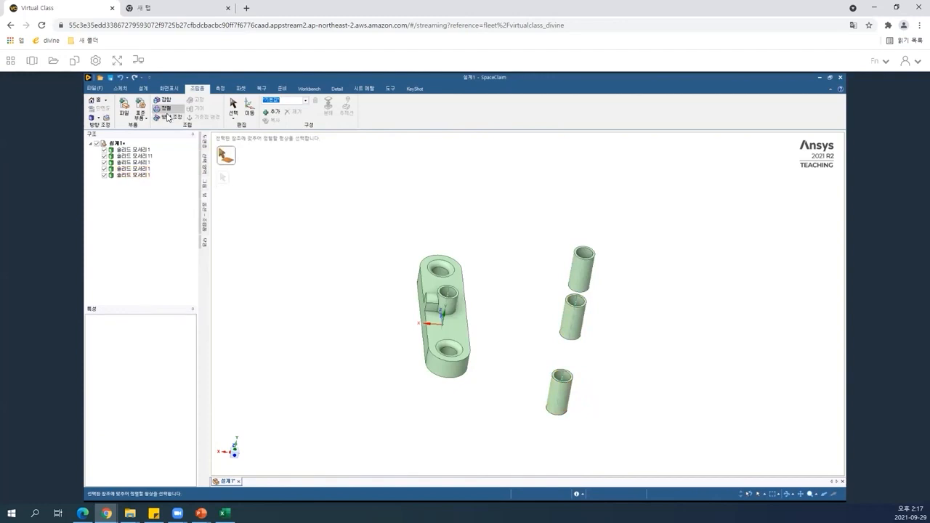
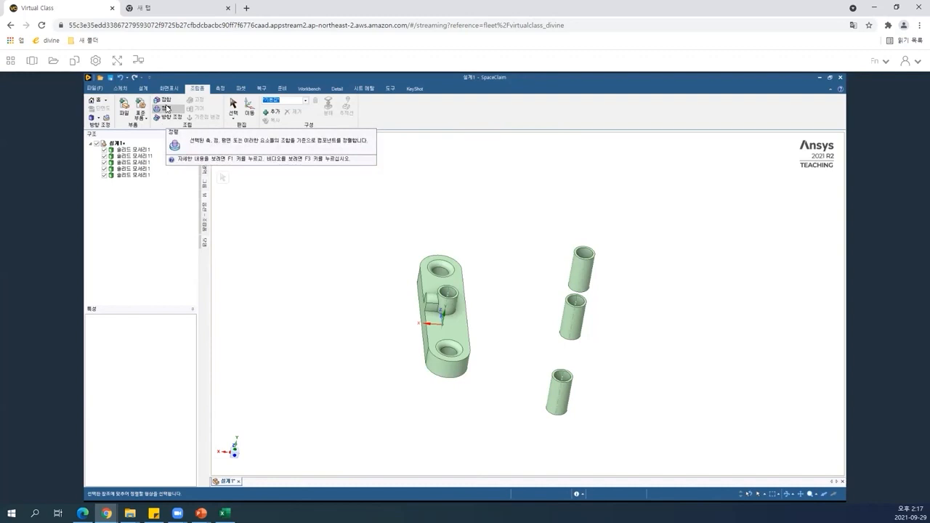
Delete the three copied boss cylinders, leaving only the plate and the original boss.
left_click(166, 109)
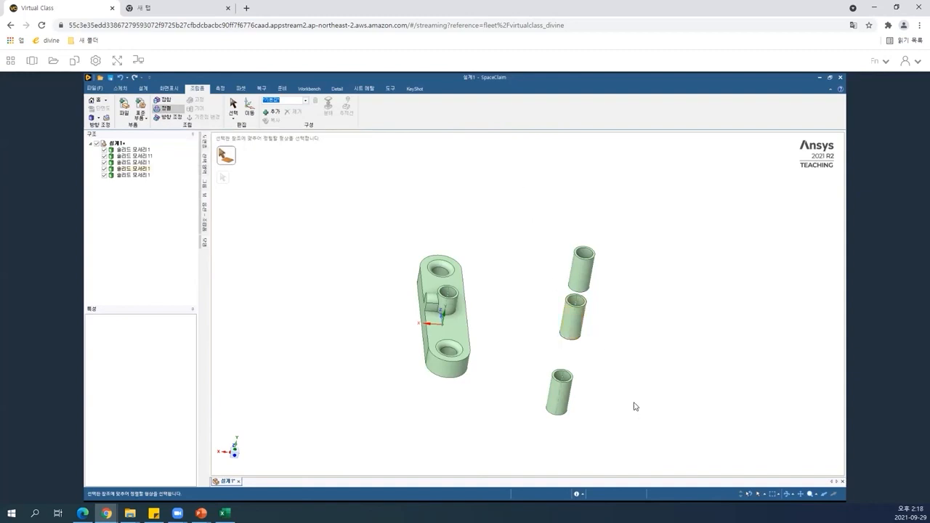
key("s")
left_click_drag(512, 212, 642, 444)
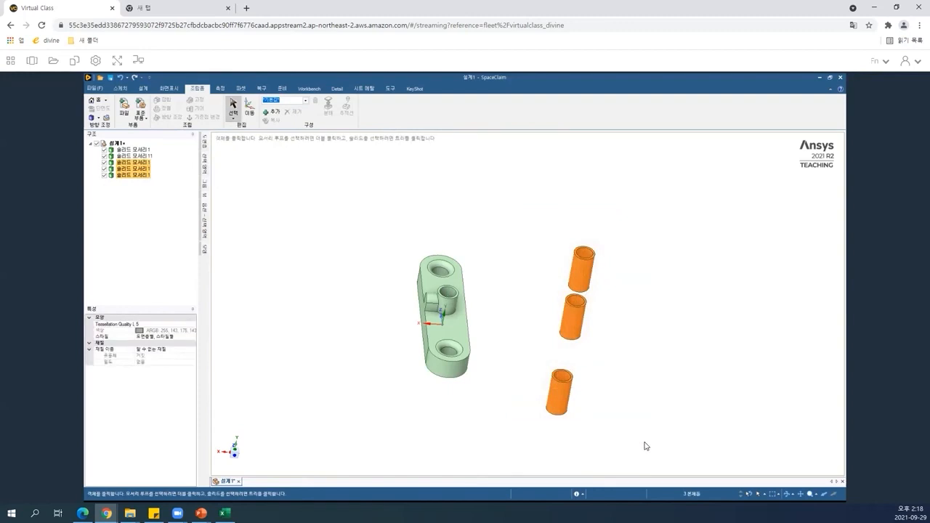
key("Delete")
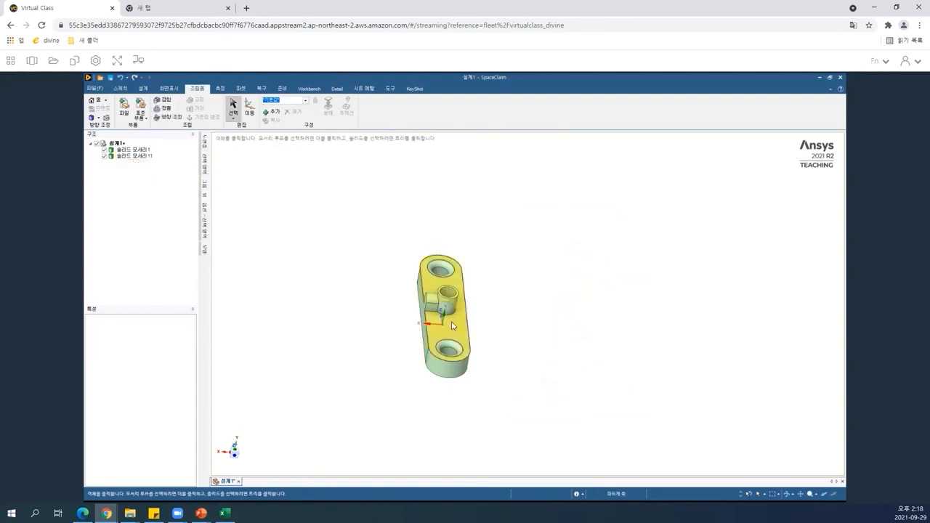
Orbit and zoom around the part to inspect the boss cylinder from its underside.
middle_click_drag(452, 326, 454, 362)
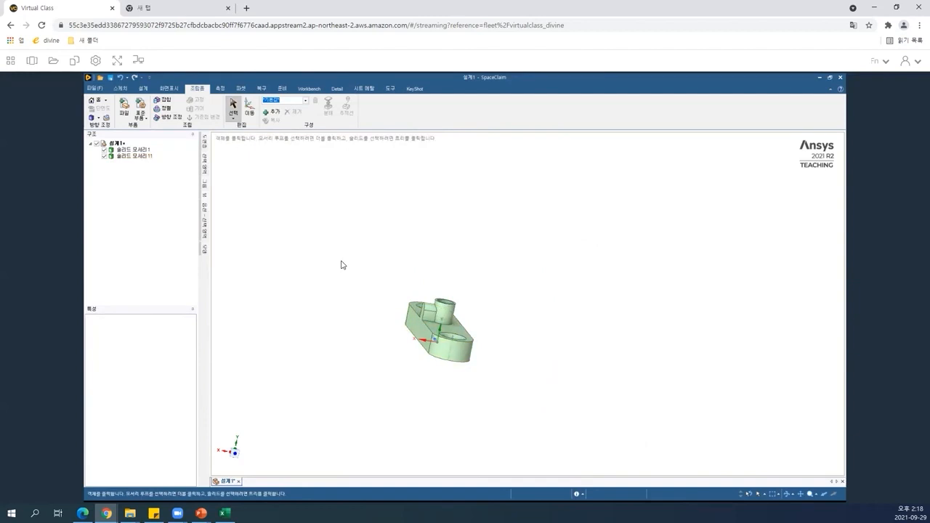
scroll(342, 264, "up", 3)
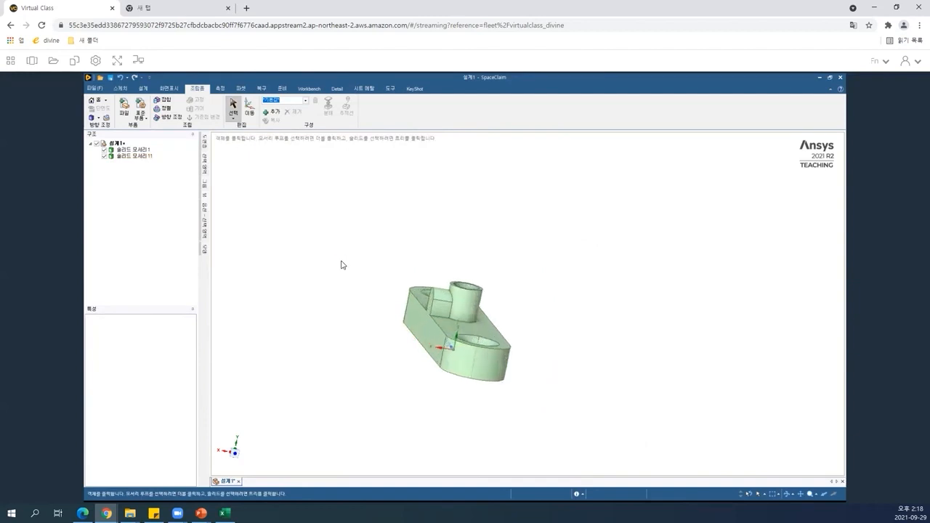
scroll(341, 264, "up", 3)
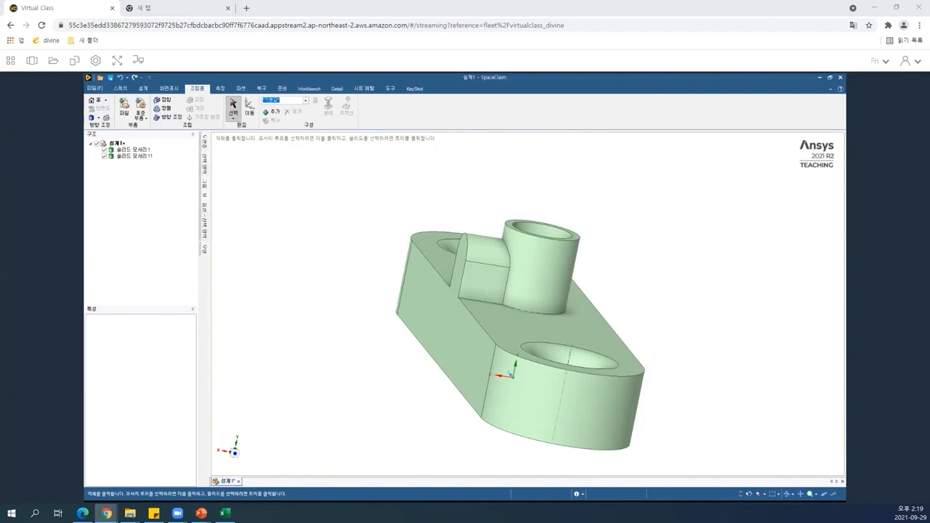
left_click(429, 374)
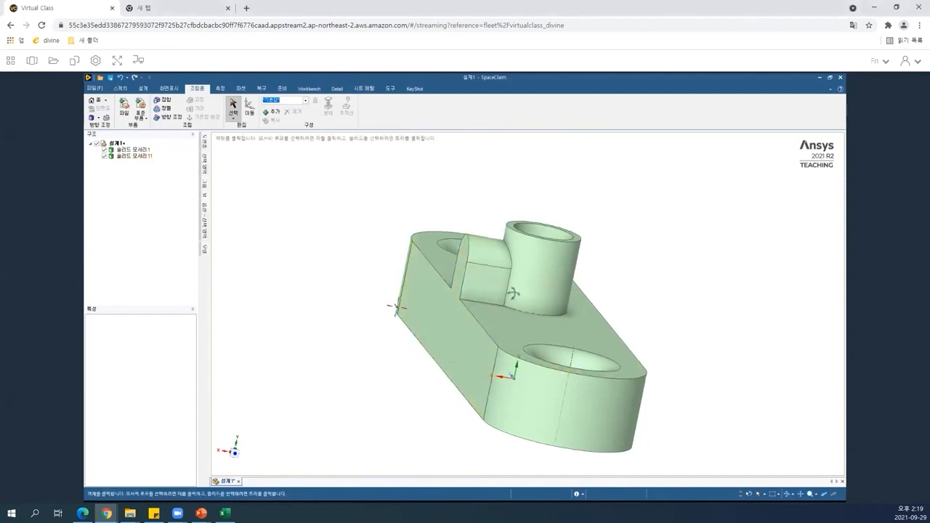
middle_click_drag(482, 296, 567, 281)
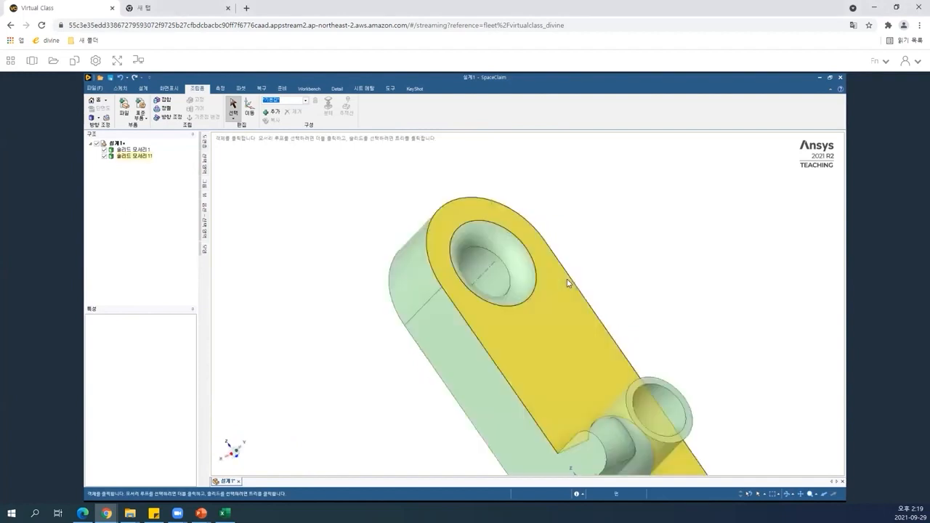
left_click(594, 386)
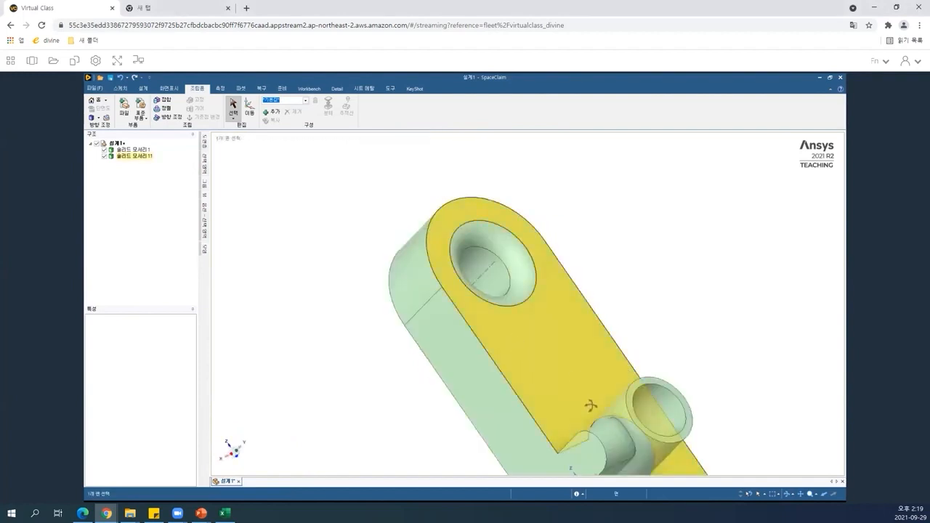
middle_click_drag(532, 360, 606, 416)
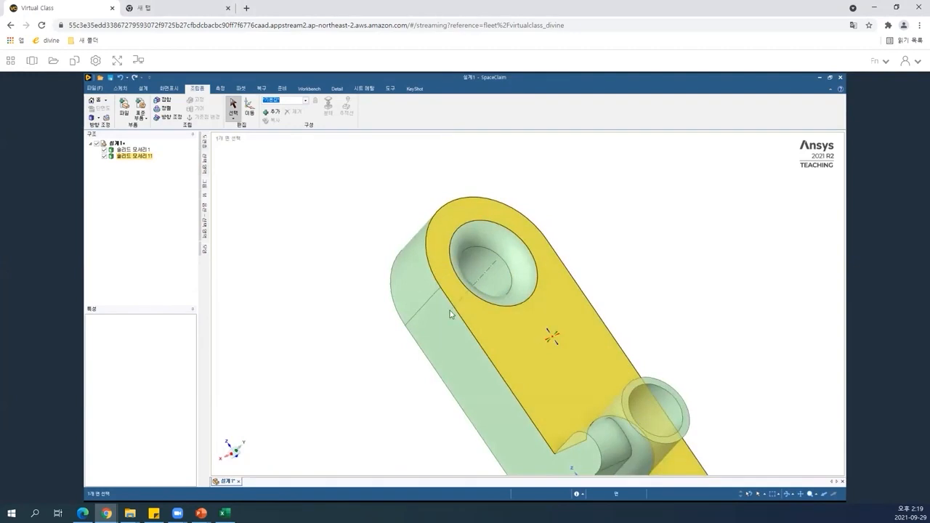
middle_click_drag(450, 310, 434, 302)
left_click(566, 404)
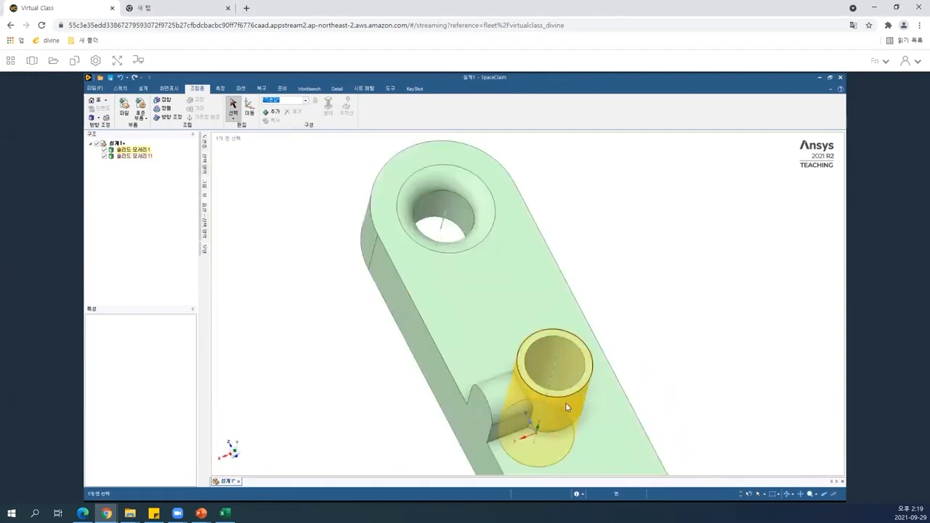
key("Escape")
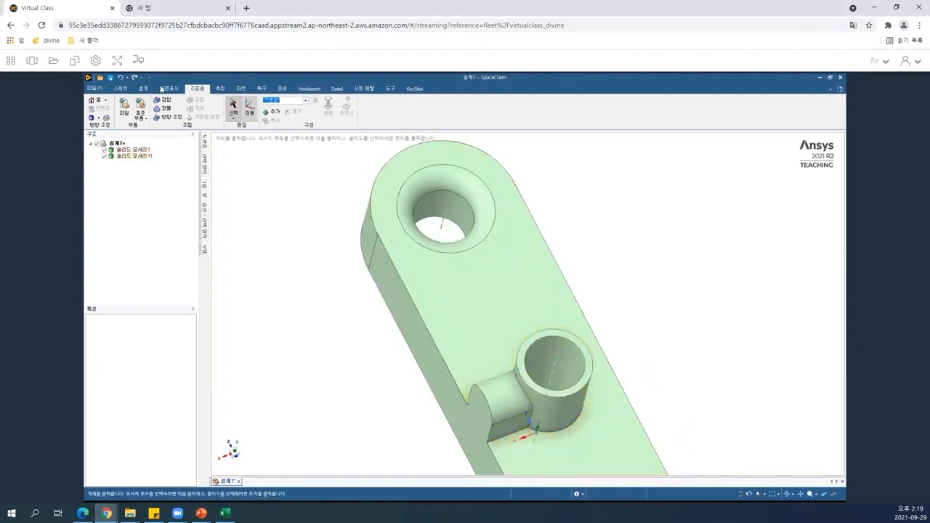
Try to pull the boss cylinder's outer face to enlarge its radius.
left_click(142, 89)
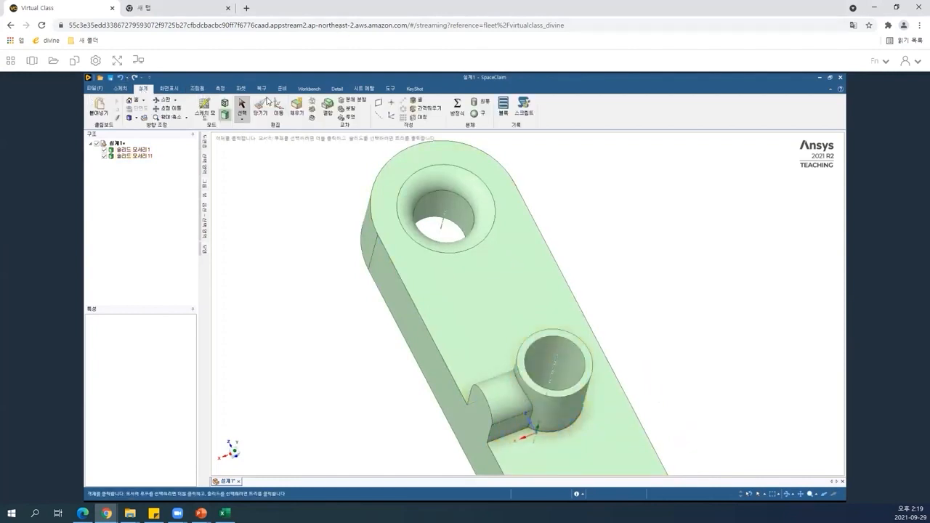
left_click(268, 111)
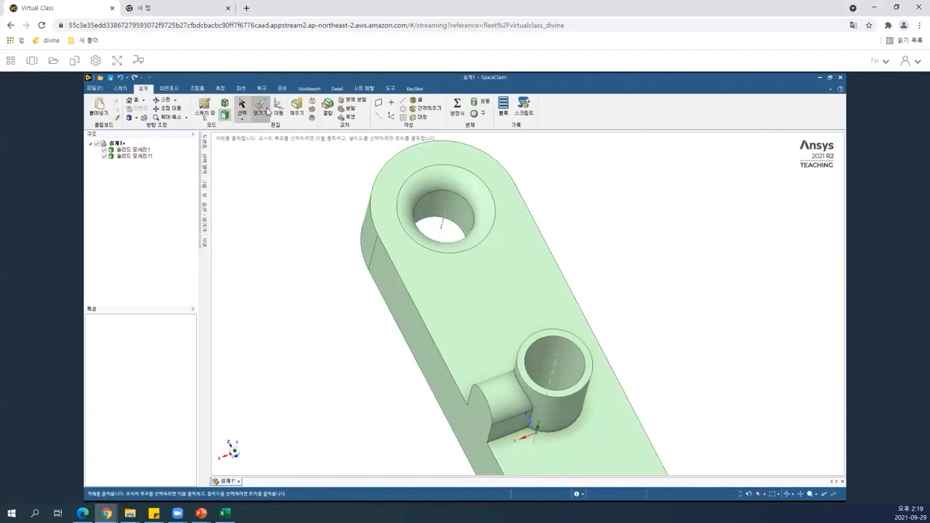
left_click(267, 111)
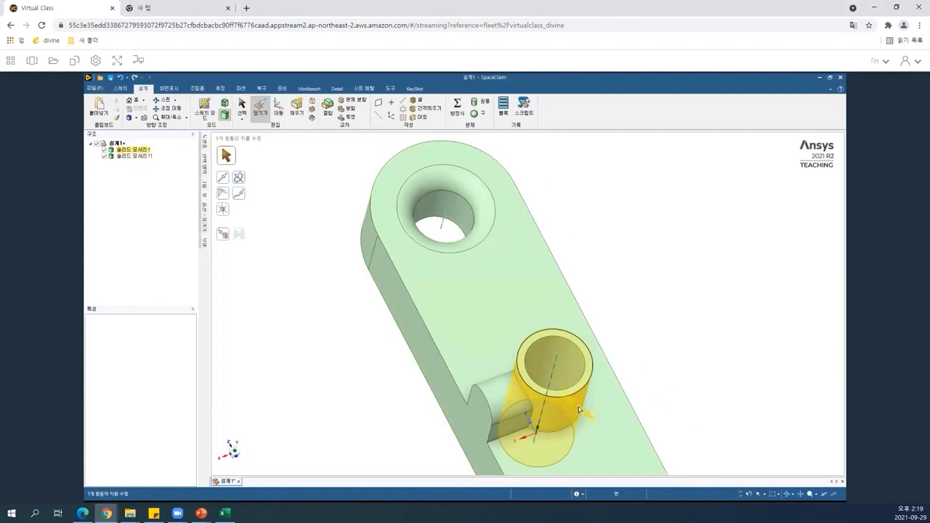
left_click(579, 410)
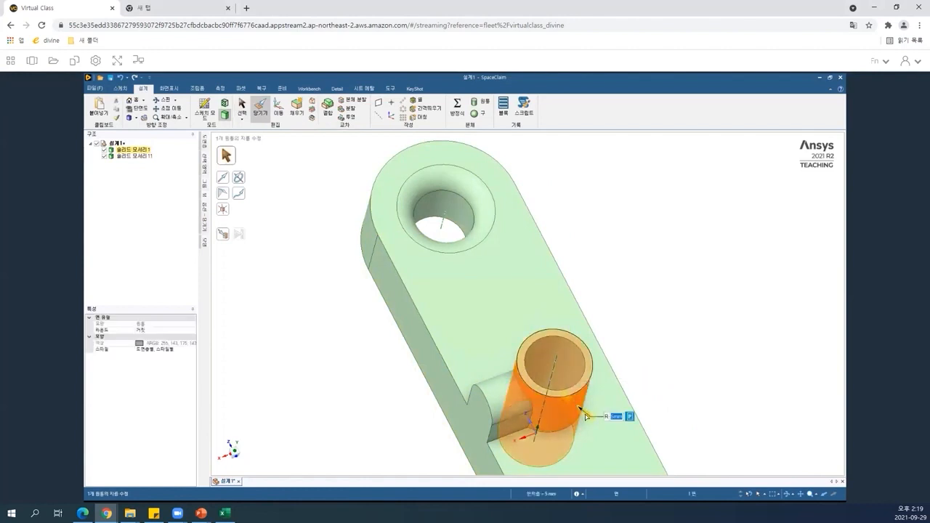
left_click_drag(586, 417, 590, 421)
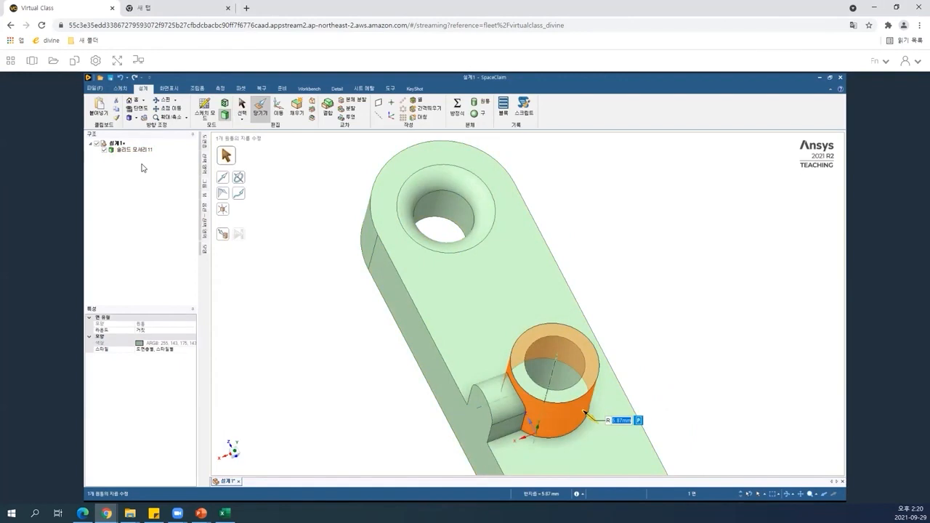
key("Escape")
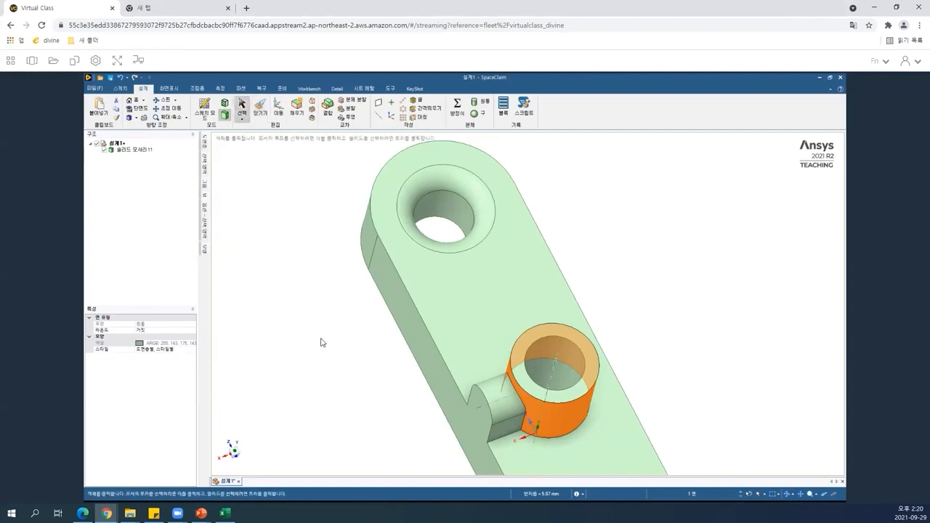
Undo the pull on the boss cylinder's outer face.
left_click(522, 325)
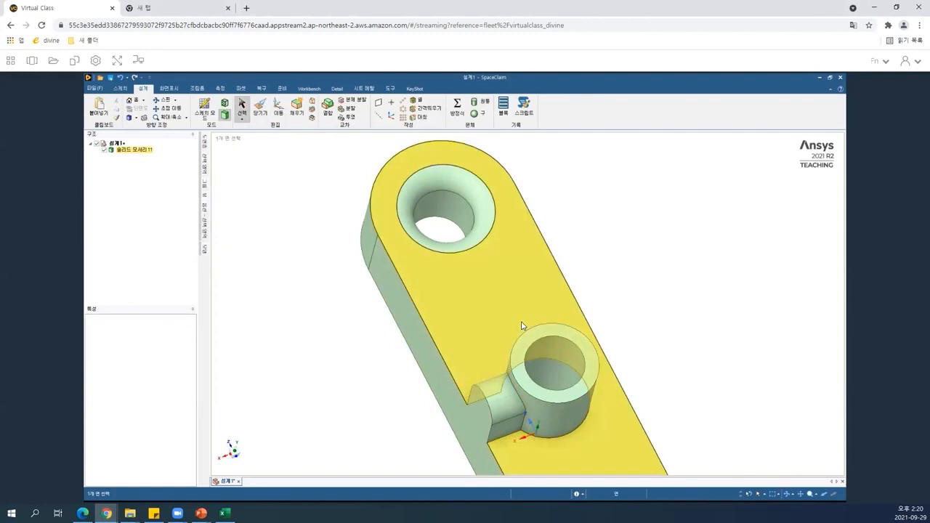
key("ctrl+c")
key("ctrl+z")
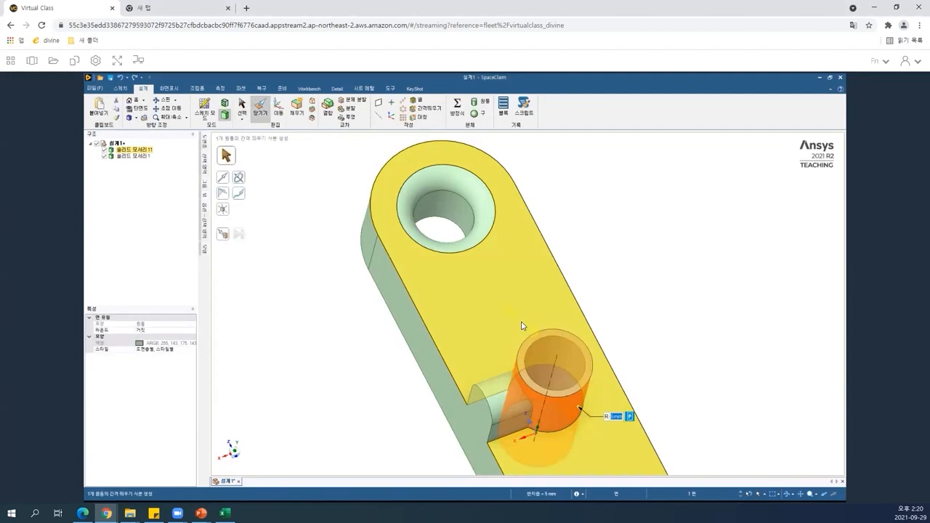
key("Escape")
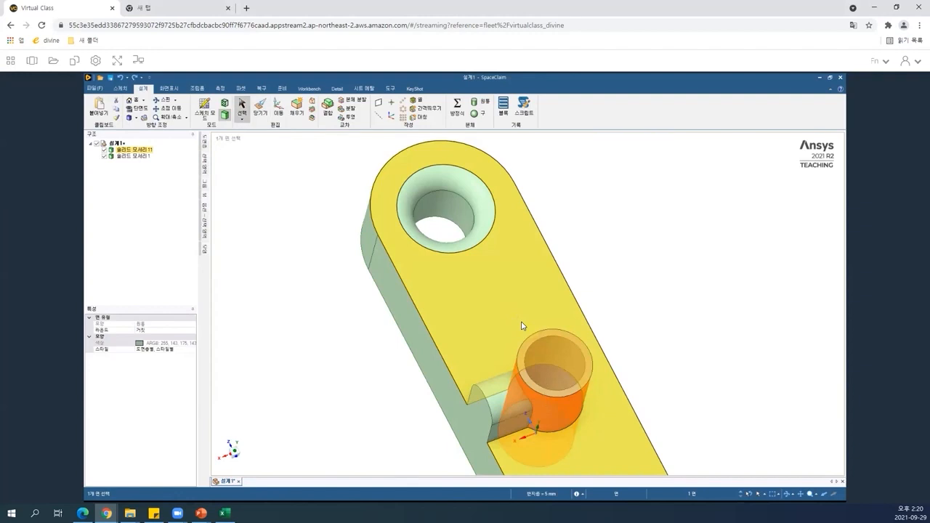
Move the boss cylinder body into a new component.
left_click(226, 238)
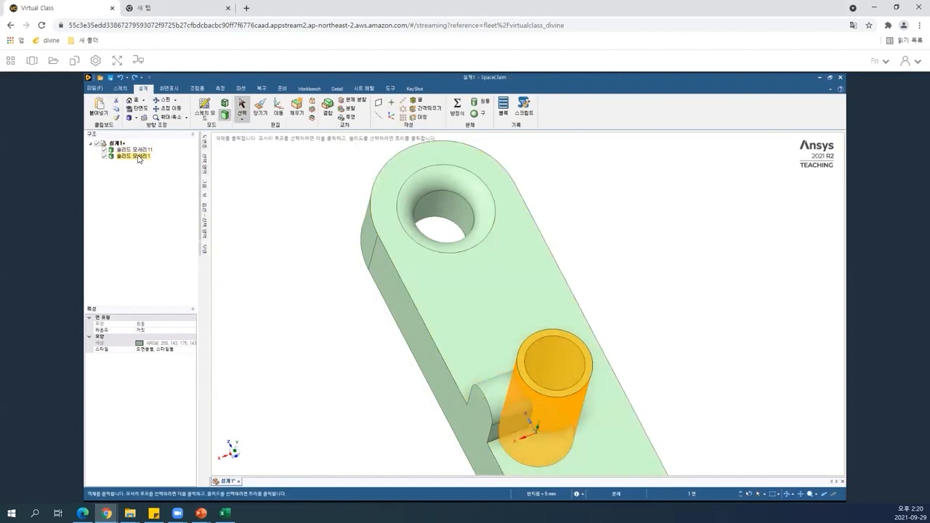
left_click(132, 158)
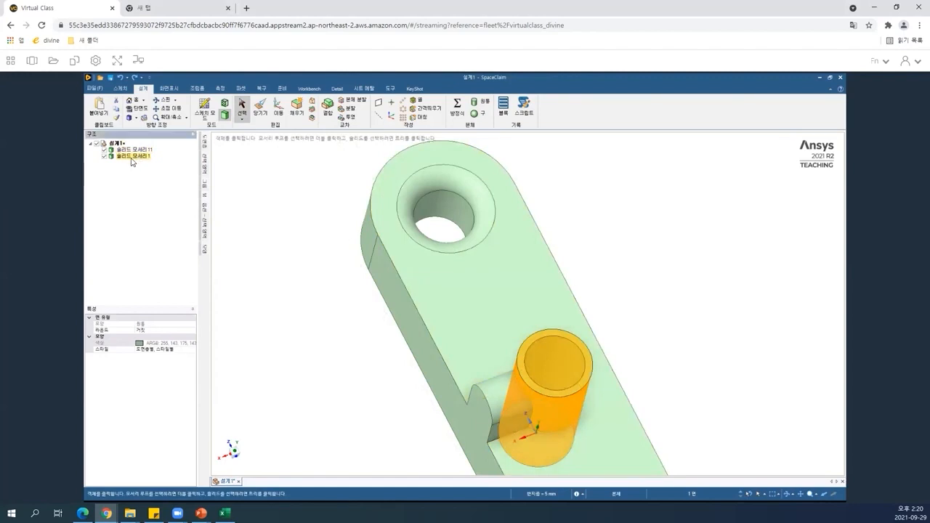
right_click(133, 162)
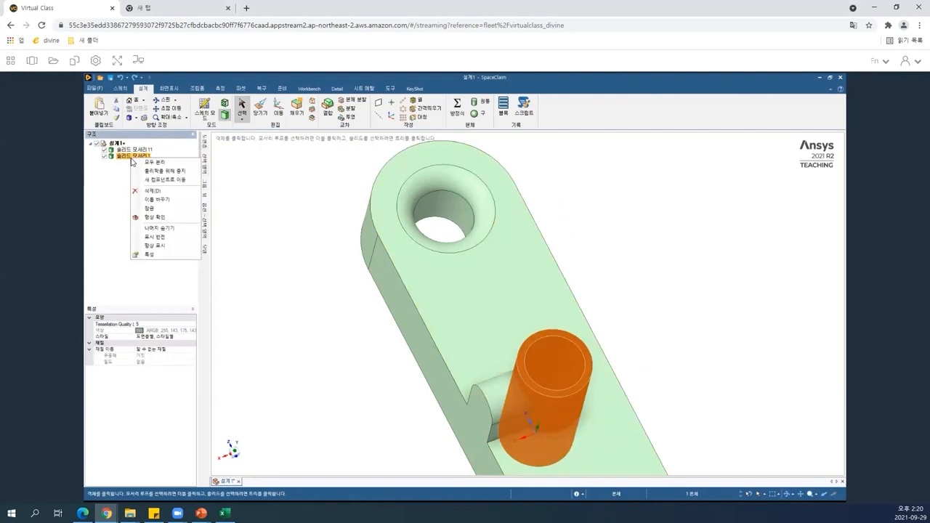
left_click(147, 180)
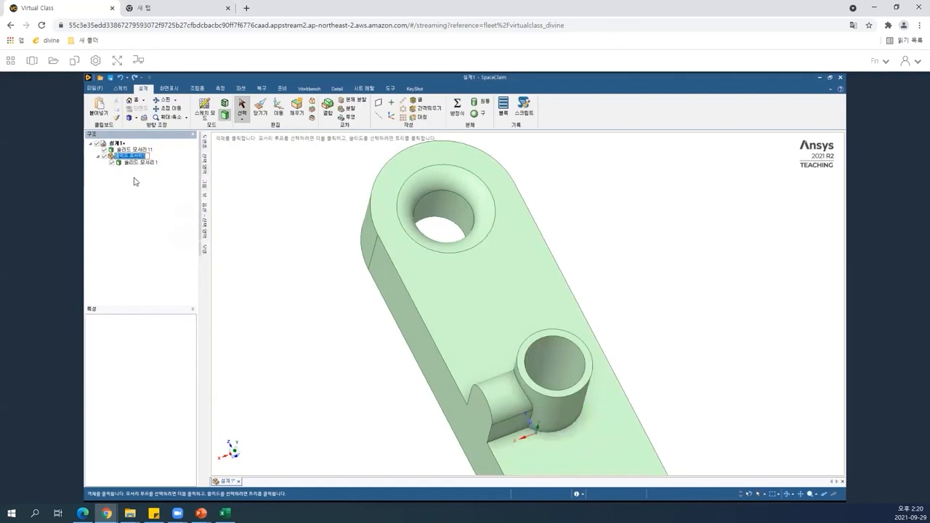
Activate the new boss cylinder component.
left_click(134, 156)
left_click(99, 211)
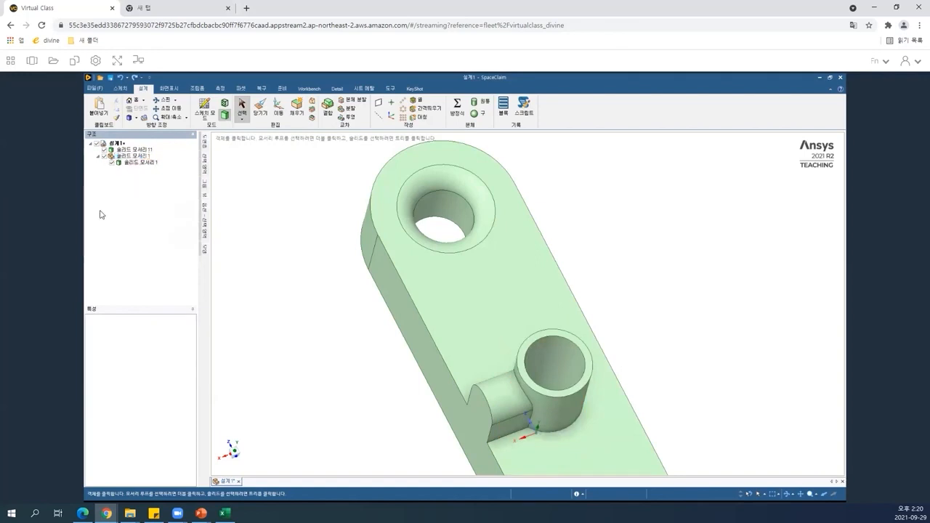
left_click(131, 159)
right_click(132, 160)
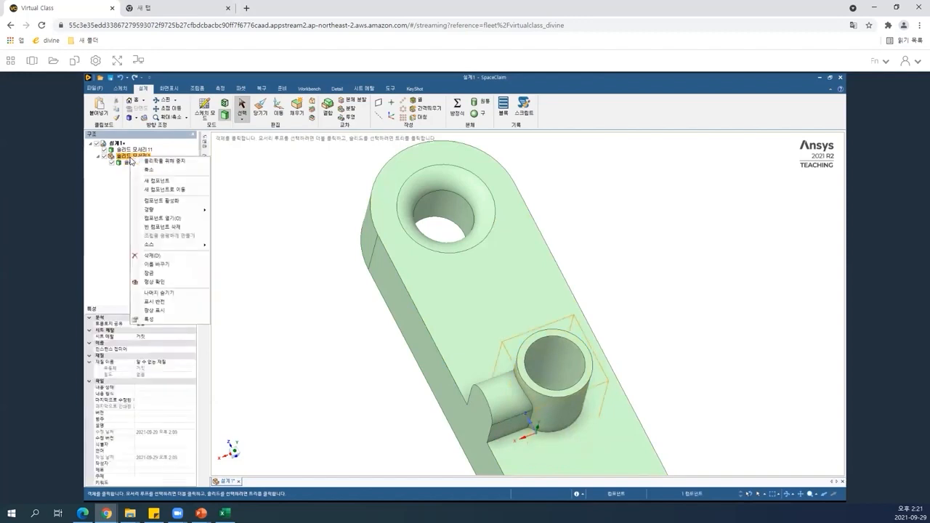
left_click(172, 202)
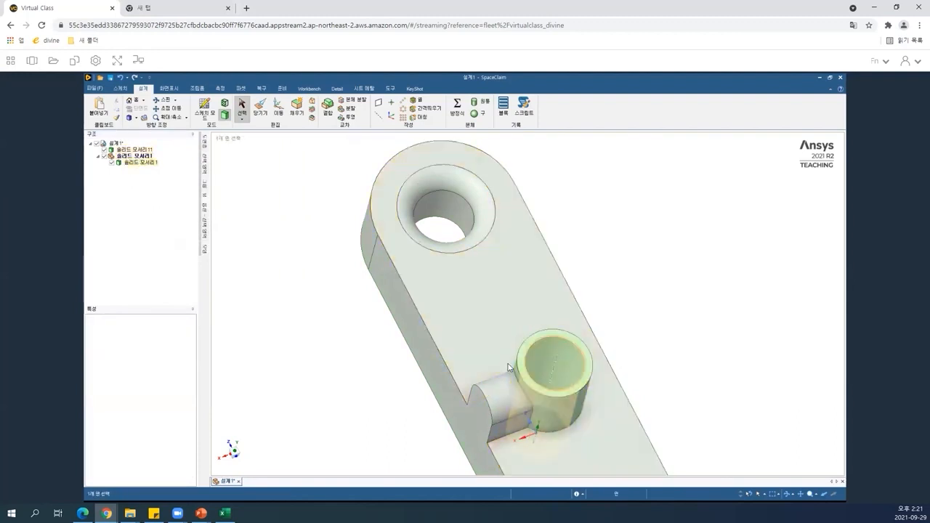
left_click(557, 399)
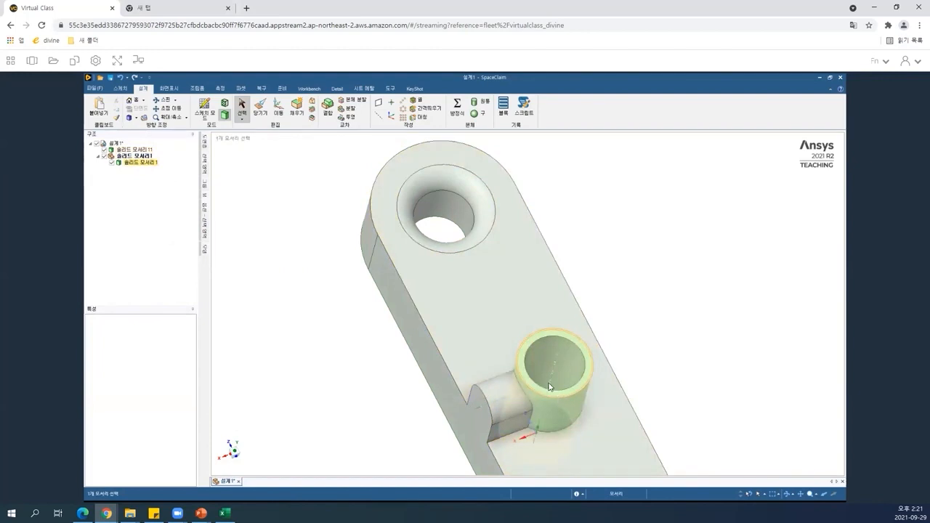
left_click(465, 264)
key("Escape")
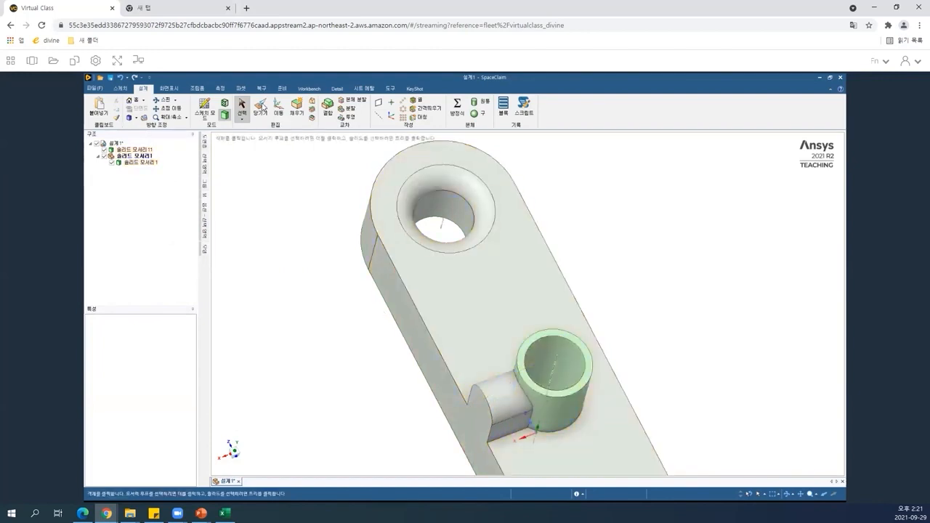
left_click(264, 107)
key("p")
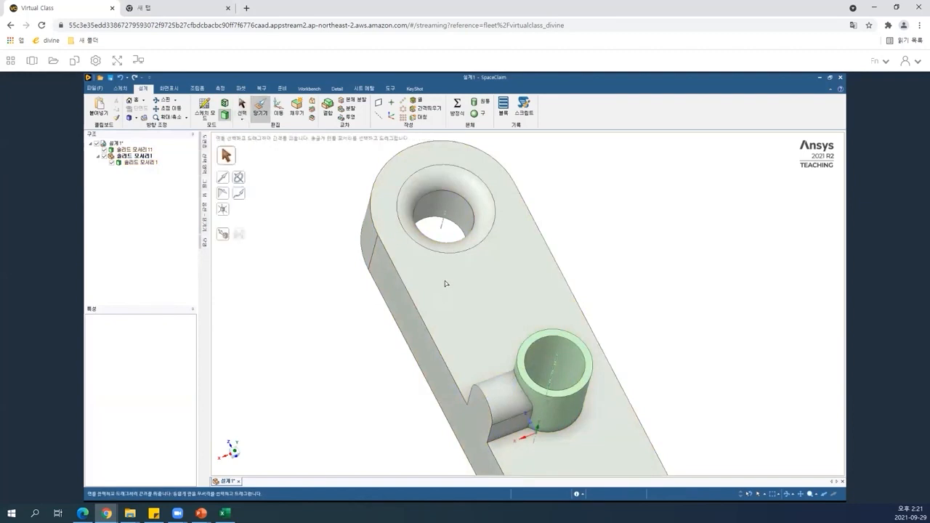
left_click(522, 365)
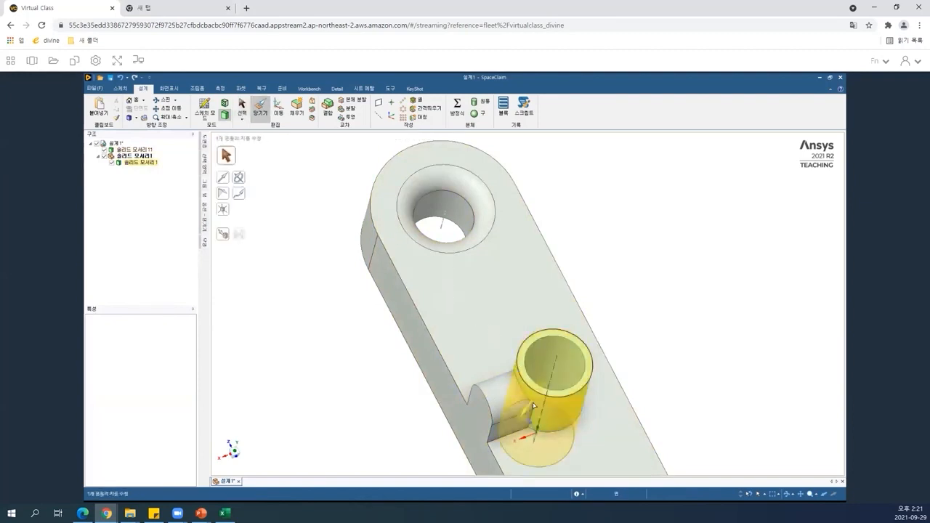
left_click(517, 369)
key("Escape")
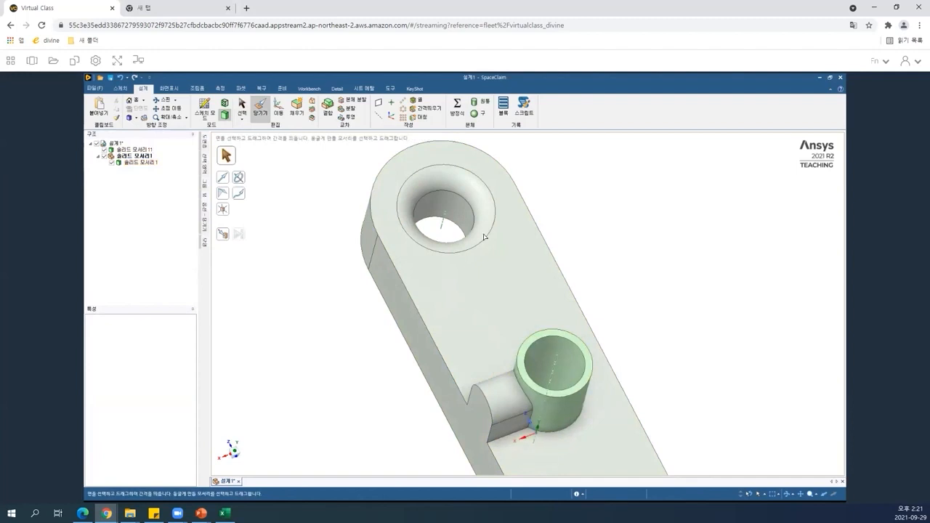
left_click(571, 363)
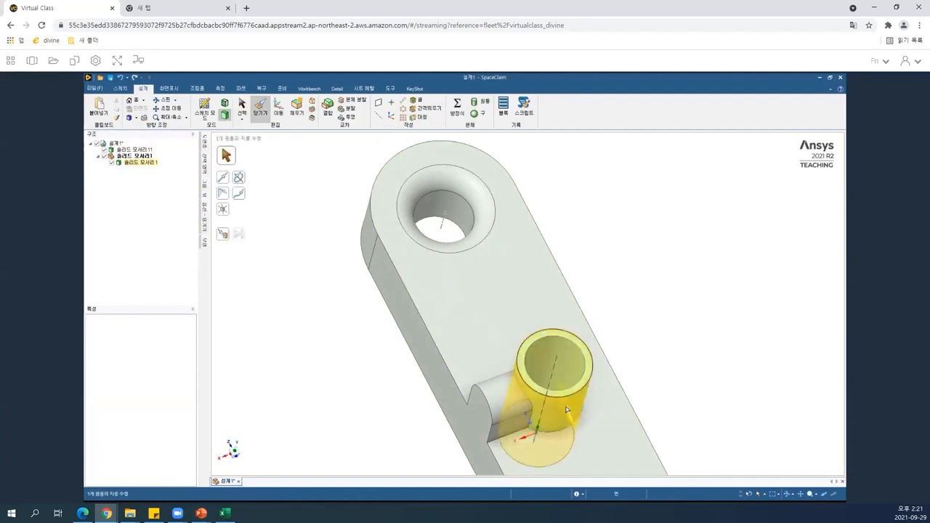
left_click(348, 299)
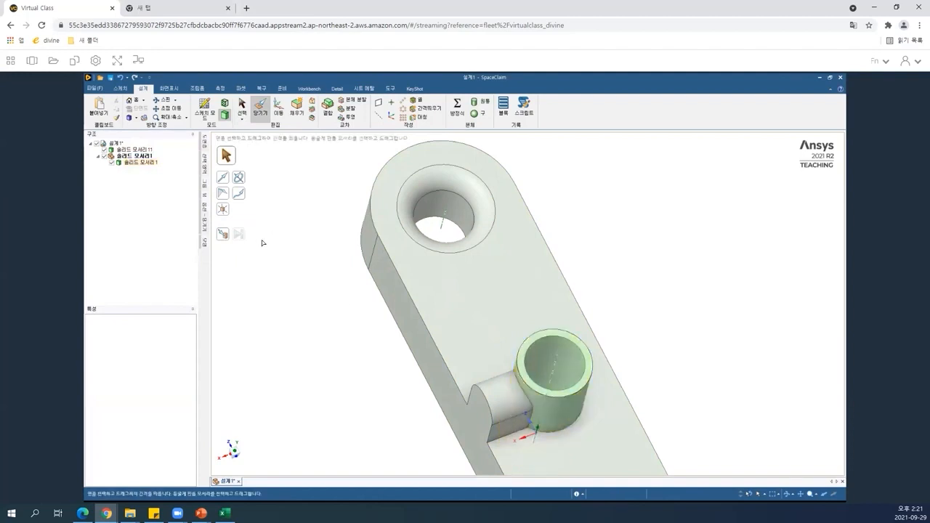
left_click(574, 390)
left_click(483, 299)
Open the boss cylinder component in its own design window.
left_click(139, 158)
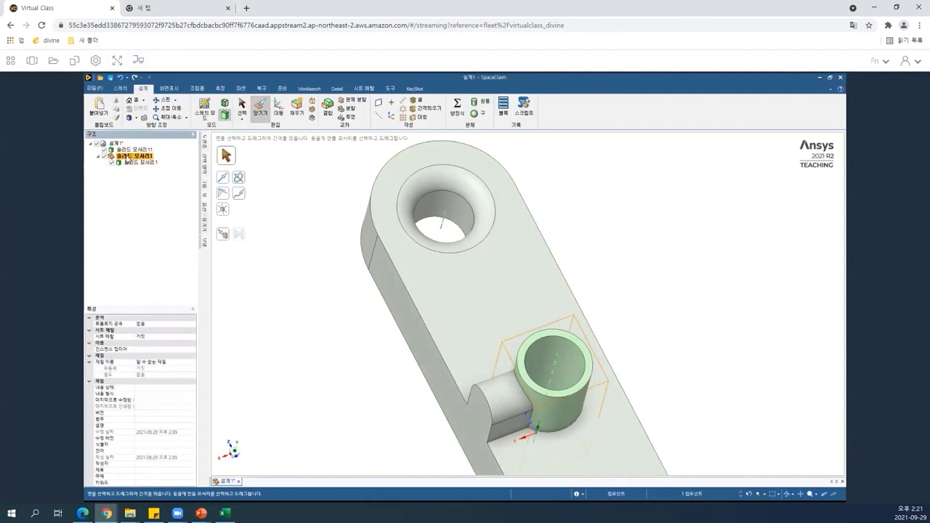
right_click(126, 160)
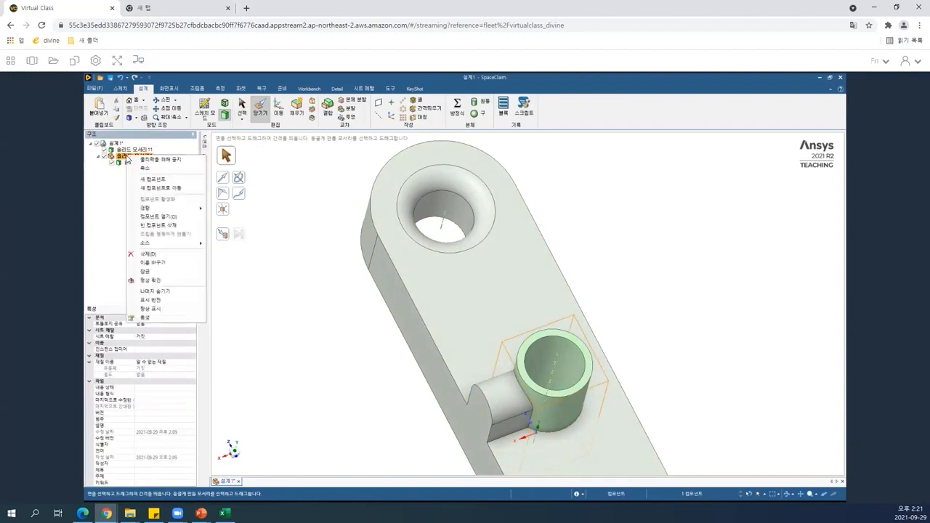
left_click(172, 218)
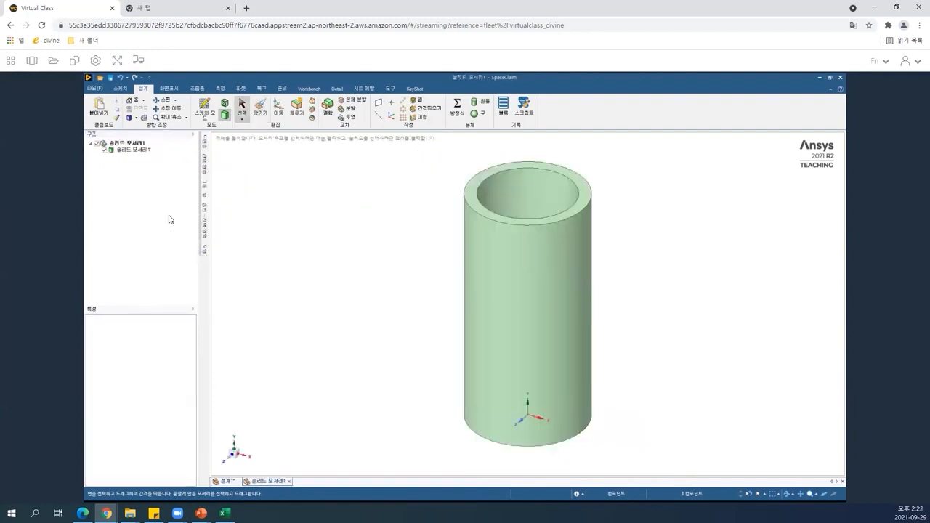
Compare the boss cylinder in the main design and in its component window, selecting its faces with Pull.
left_click(227, 485)
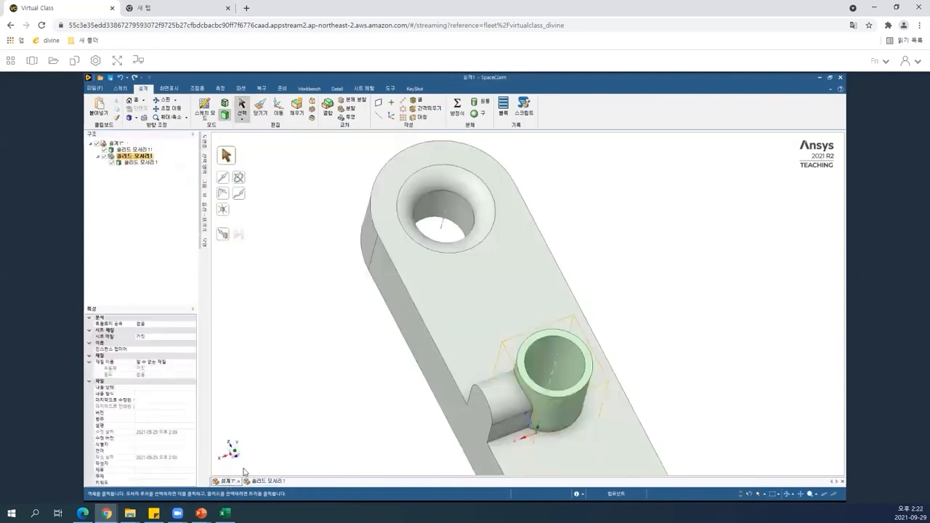
key("p")
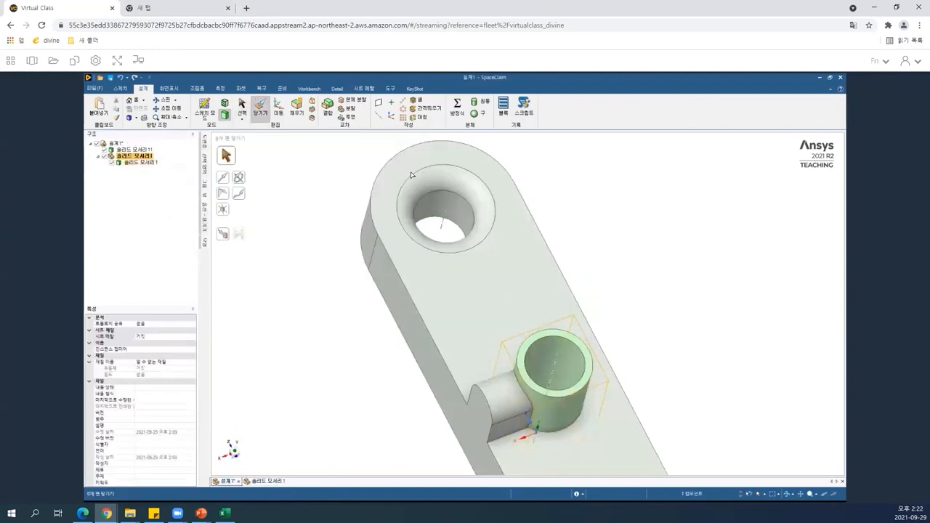
left_click(256, 482)
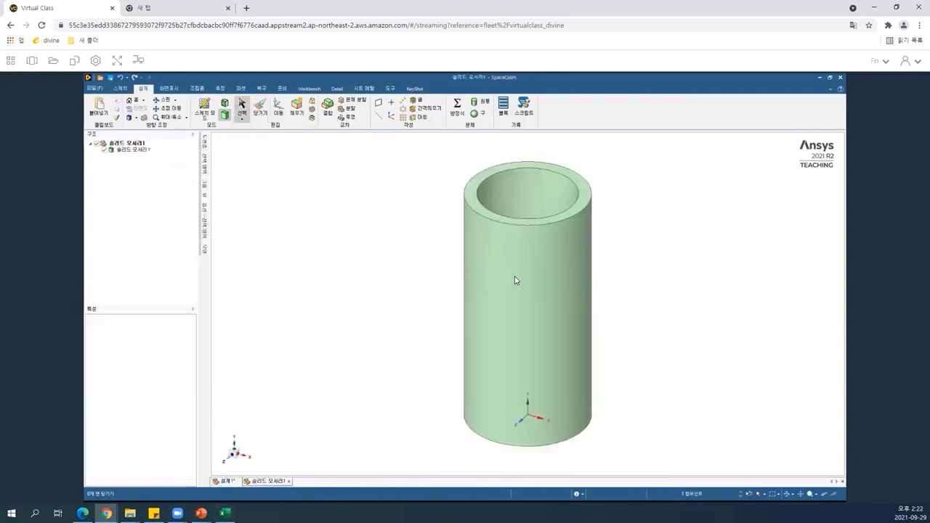
left_click(552, 261)
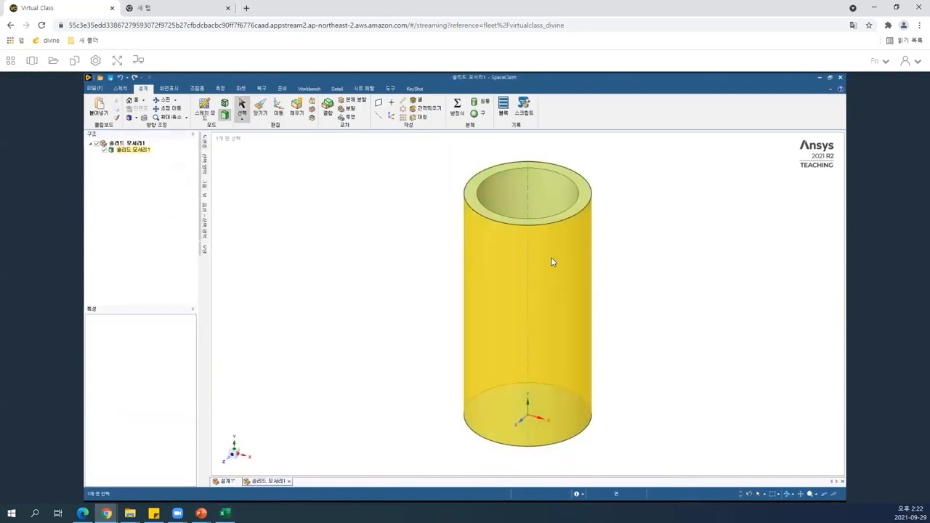
left_click(641, 186)
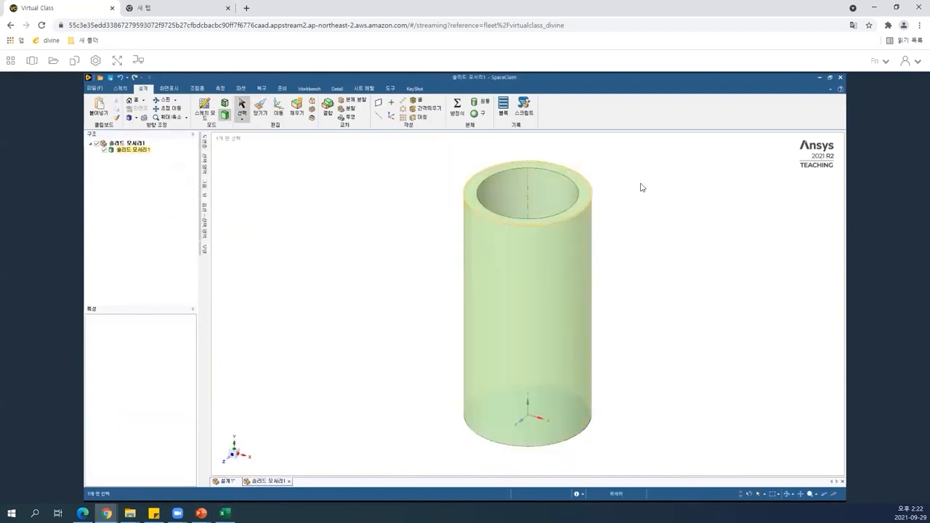
left_click(492, 187)
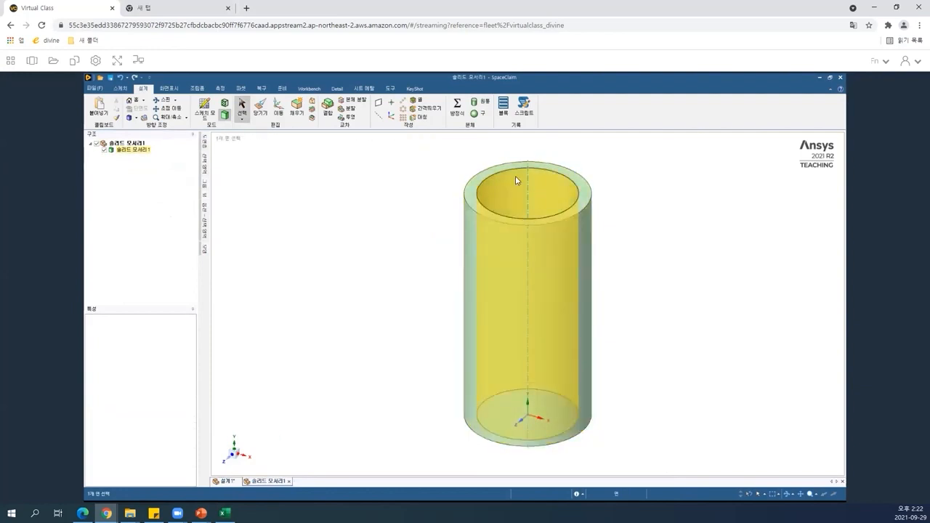
left_click(489, 225)
left_click(412, 305)
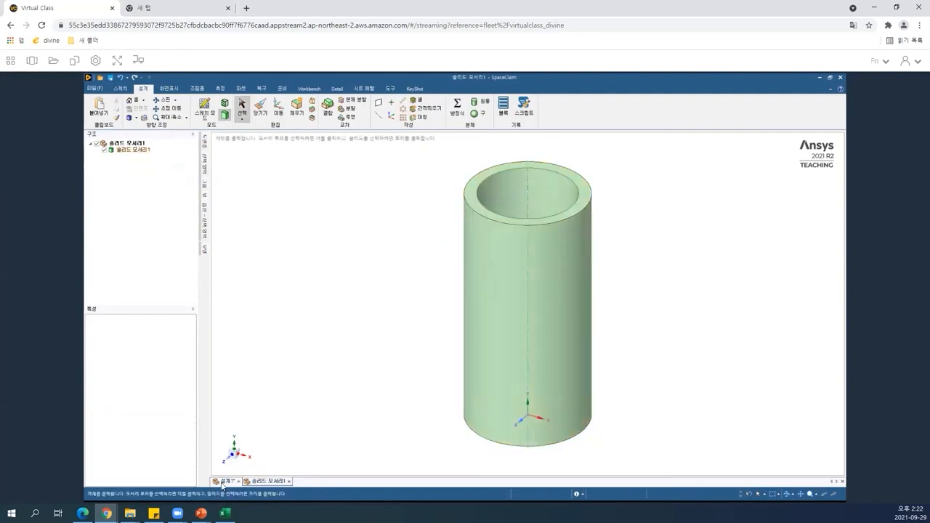
left_click(223, 482)
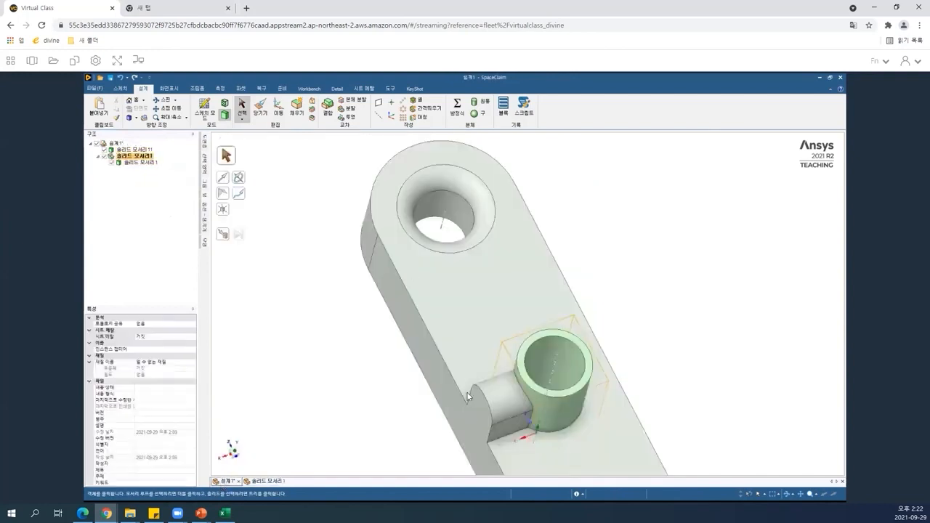
key("p")
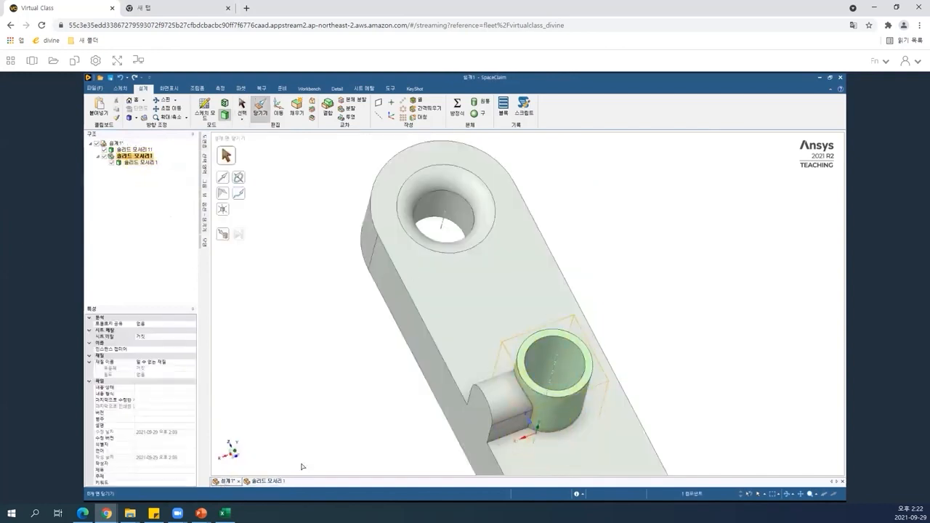
left_click(521, 377)
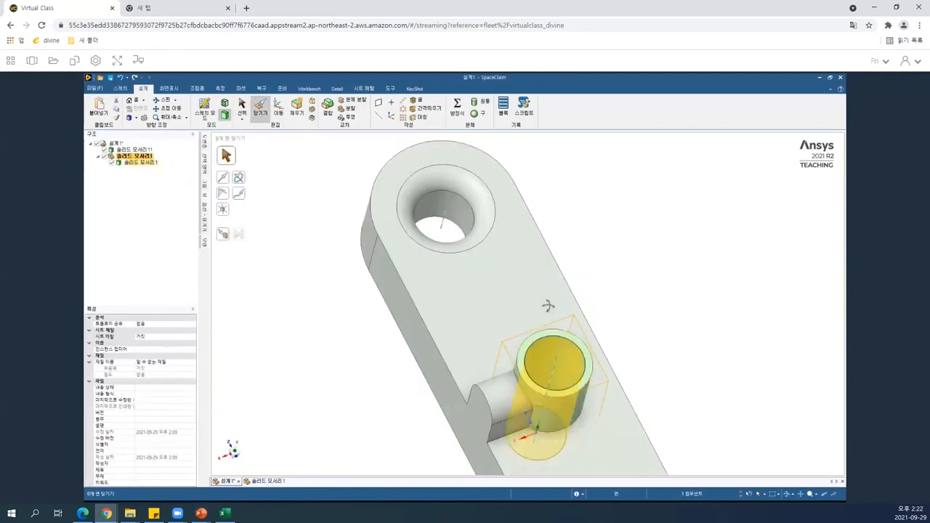
middle_click_drag(550, 309, 494, 341)
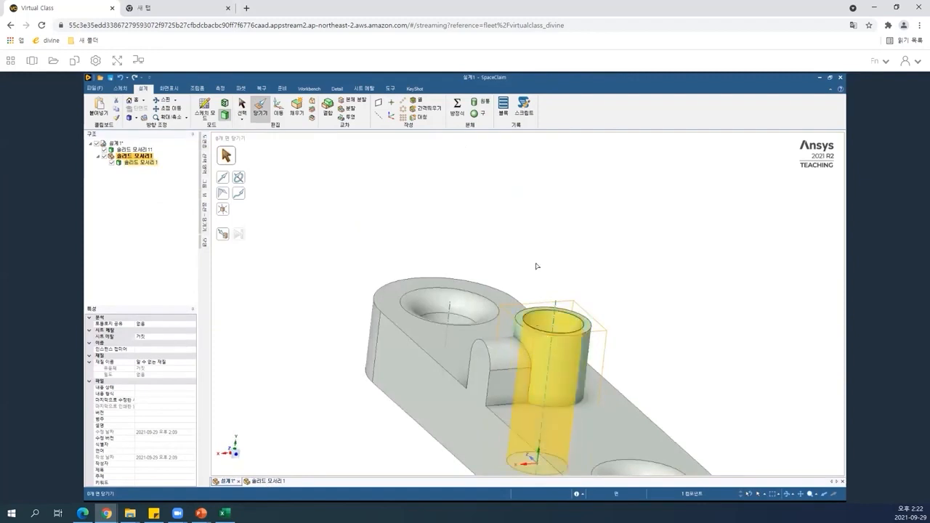
In the component window, use Pull to enlarge the cylinder's outer radius and extend its top face upward.
left_click(261, 482)
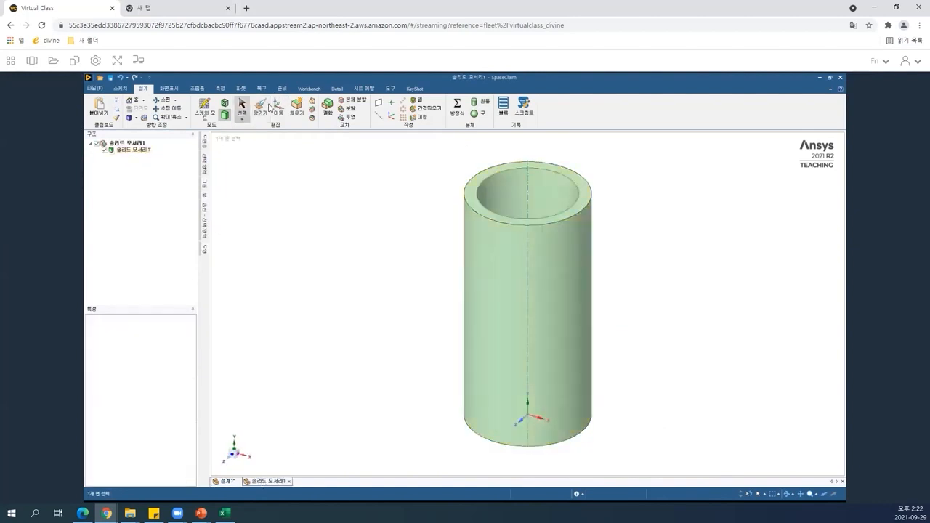
left_click(264, 113)
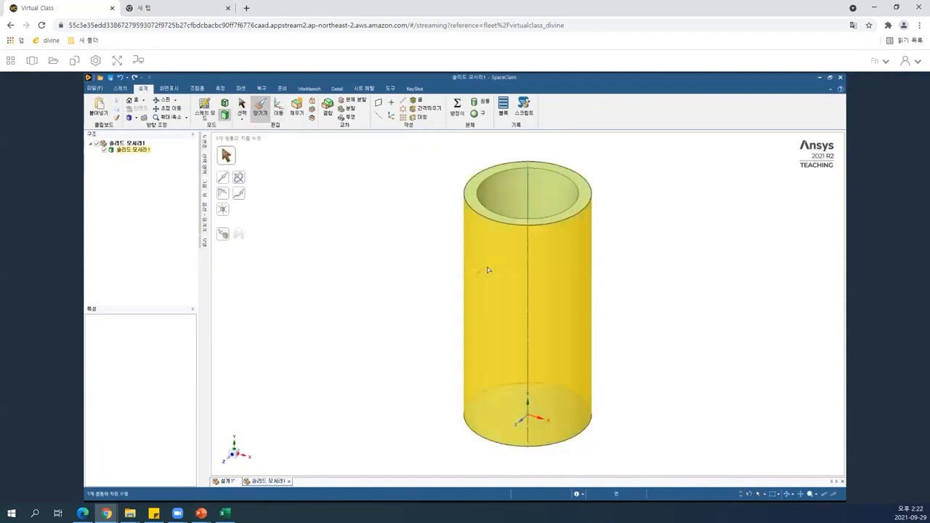
left_click_drag(457, 278, 450, 282)
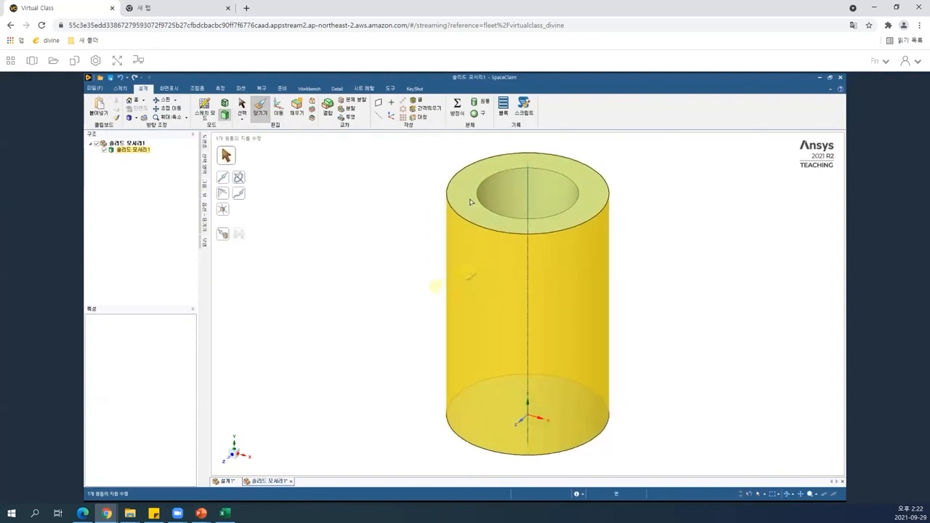
left_click_drag(473, 152, 471, 109)
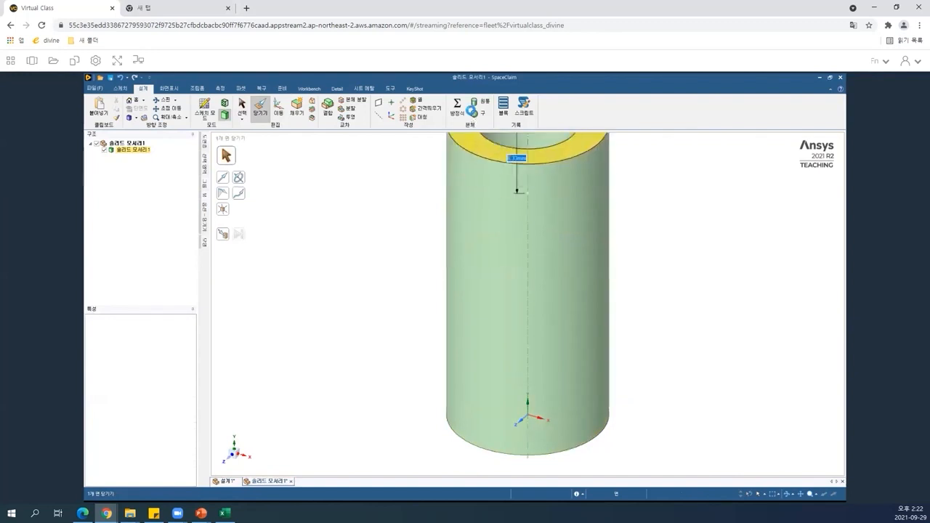
left_click(460, 317)
left_click(375, 318)
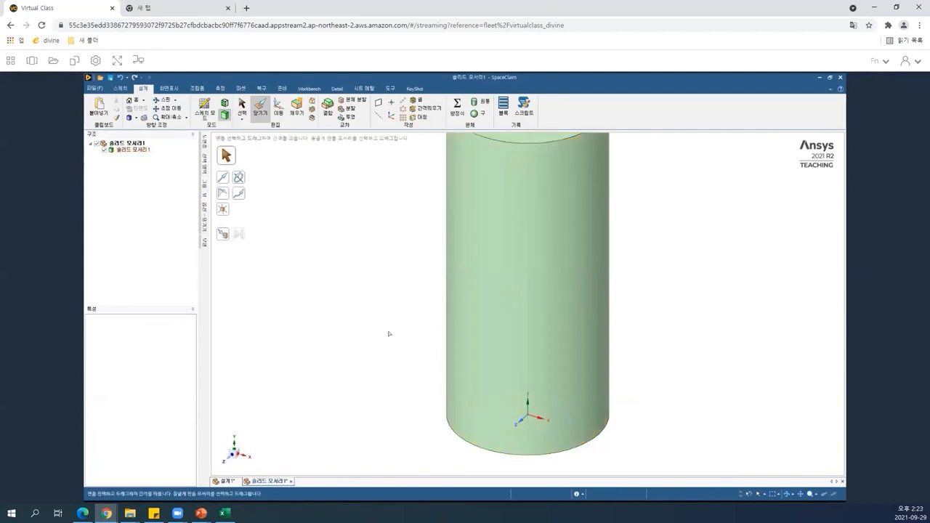
scroll(389, 334, "down", 2)
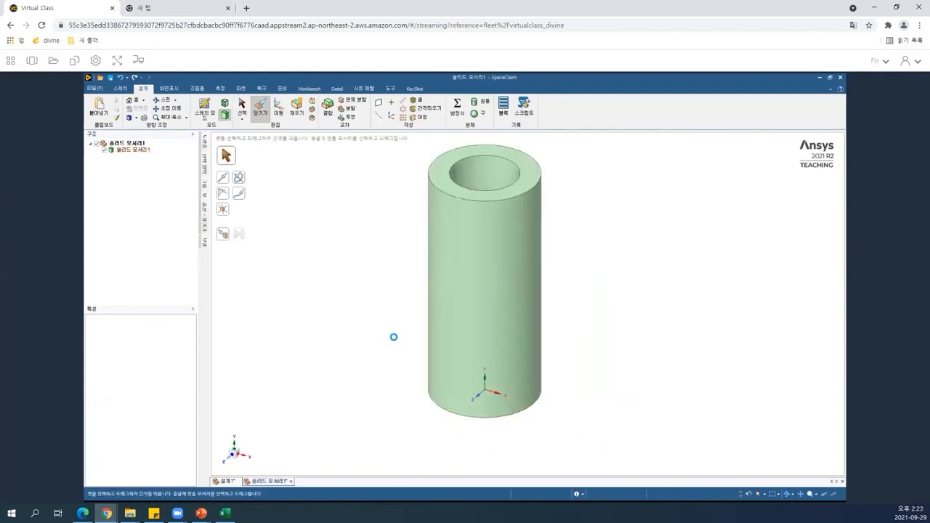
Return to the main design and activate the top-level design component.
left_click(226, 481)
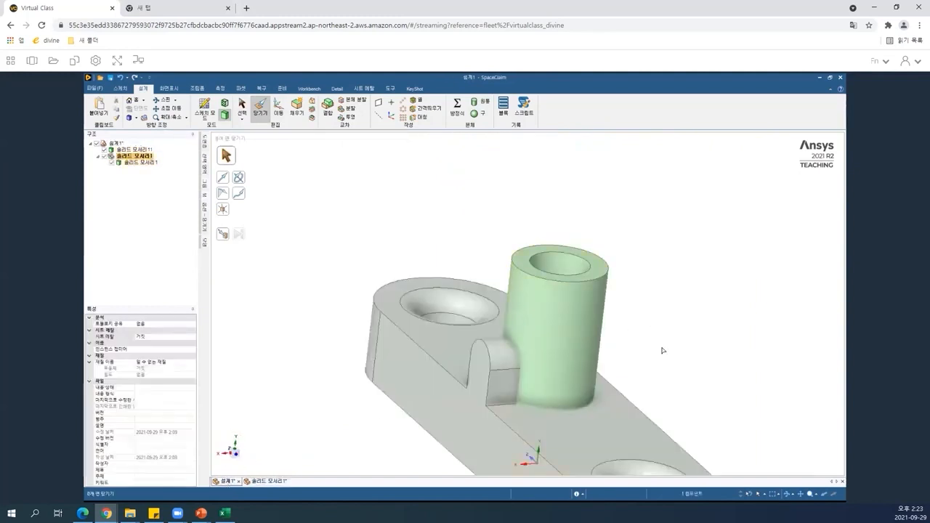
left_click(609, 260)
left_click(115, 144)
right_click(116, 147)
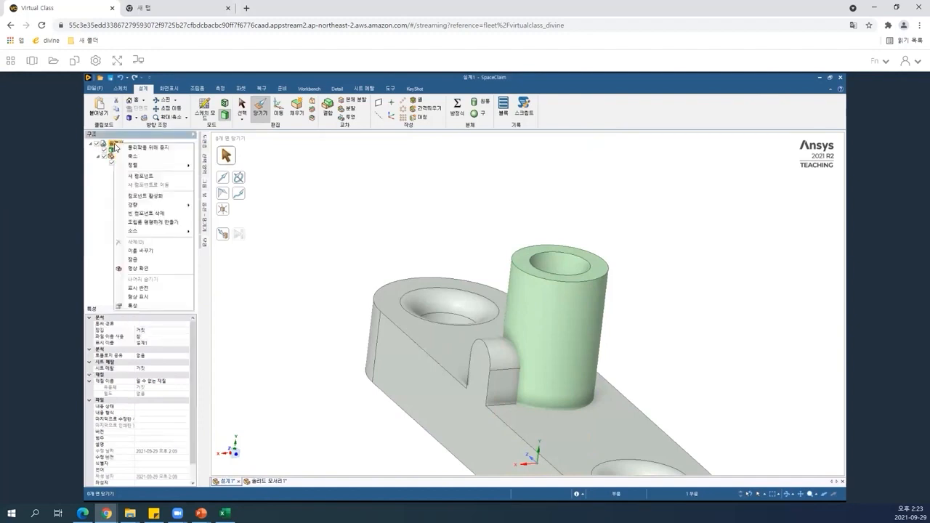
left_click(150, 196)
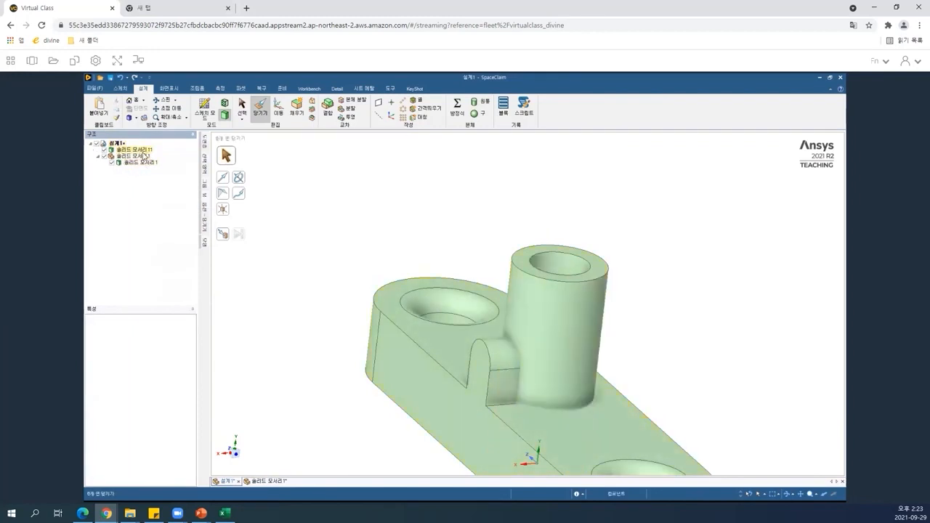
Select the boss cylinder body in the structure tree.
left_click(132, 162)
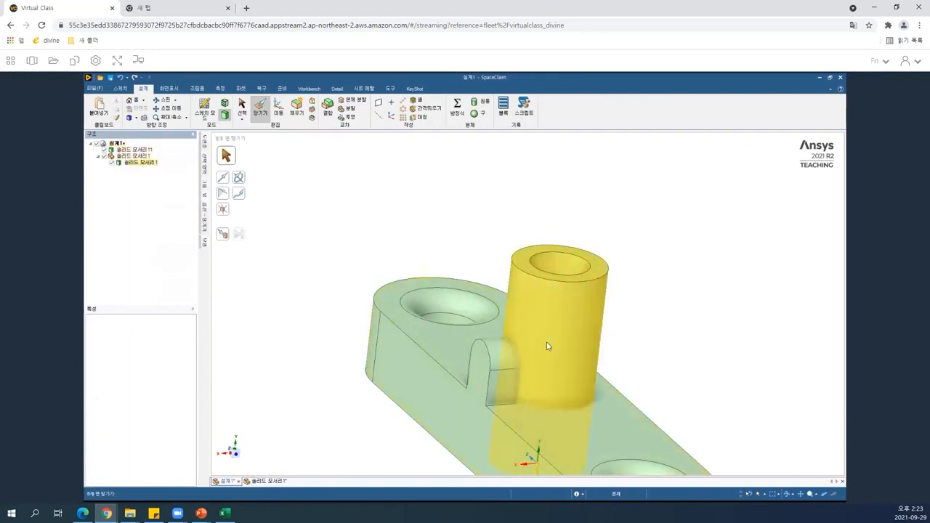